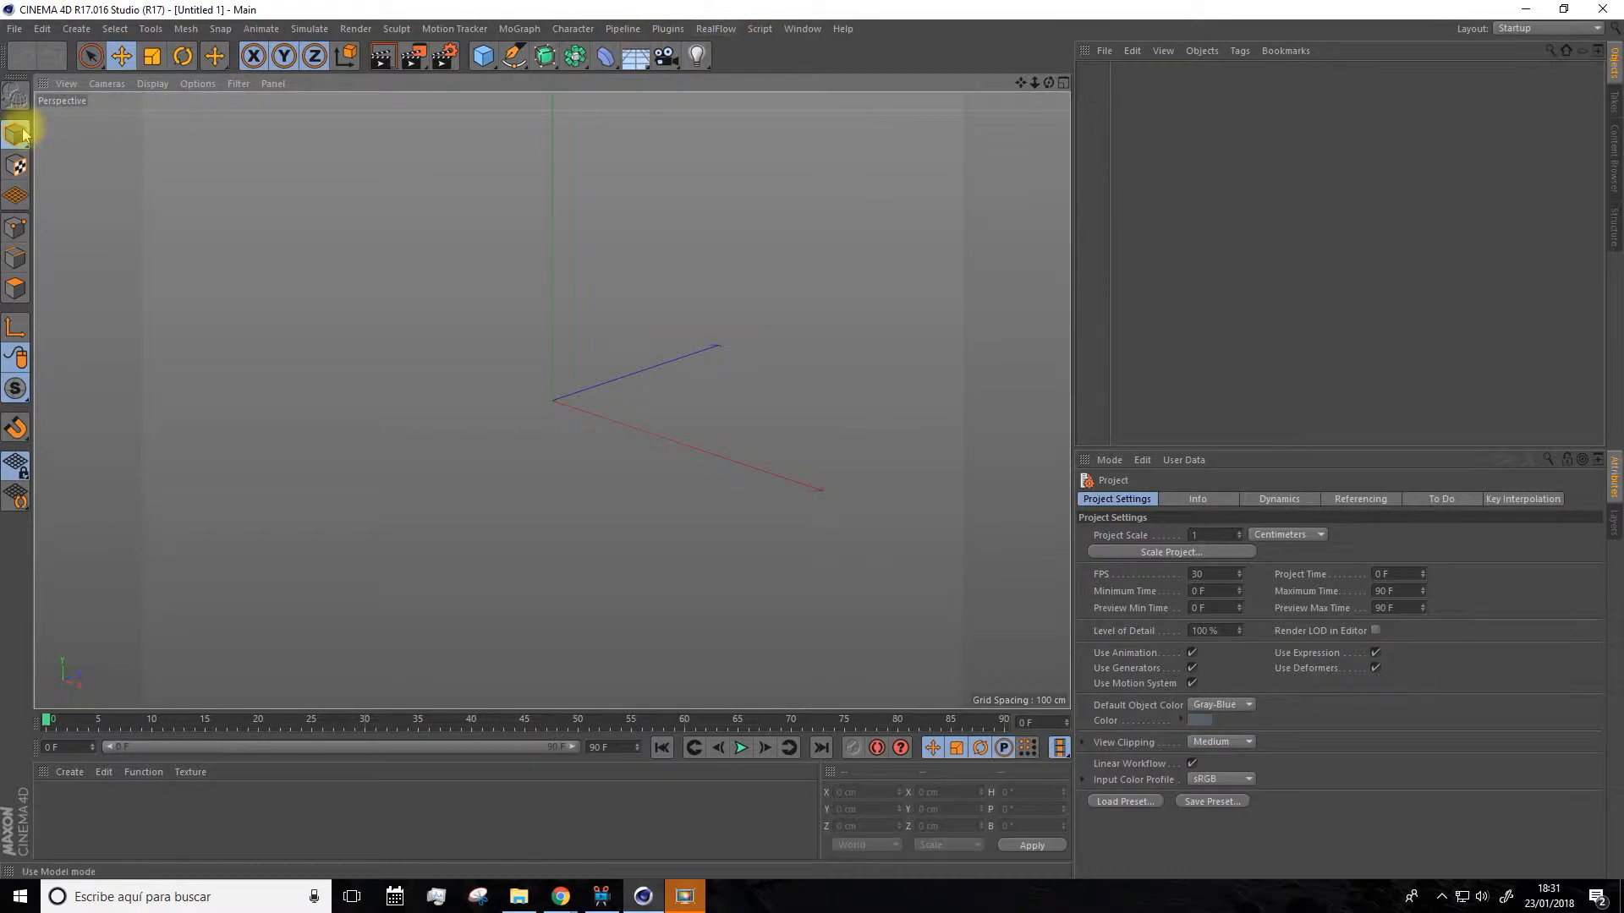
Open the Emitter Circle scene file from the 2 FUNCIONAMIENTO BASICO folder.
{"action": "left_click", "coordinate": [14, 29]}
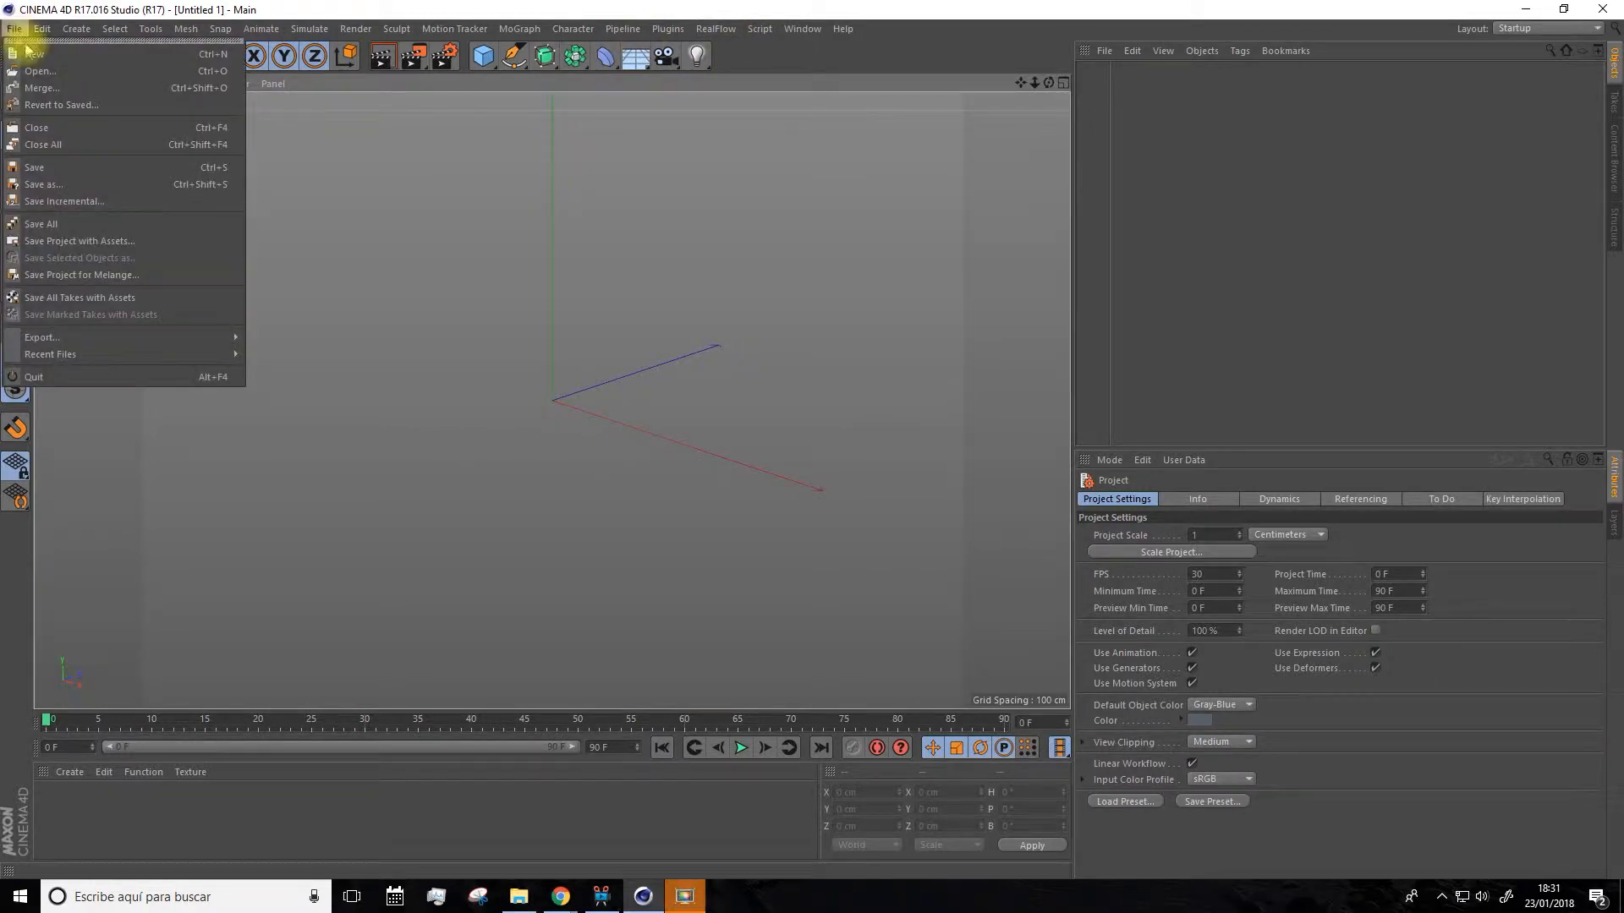
{"action": "left_click", "coordinate": [39, 71]}
{"action": "scroll", "coordinate": [536, 362], "scroll_direction": "down", "scroll_amount": 3}
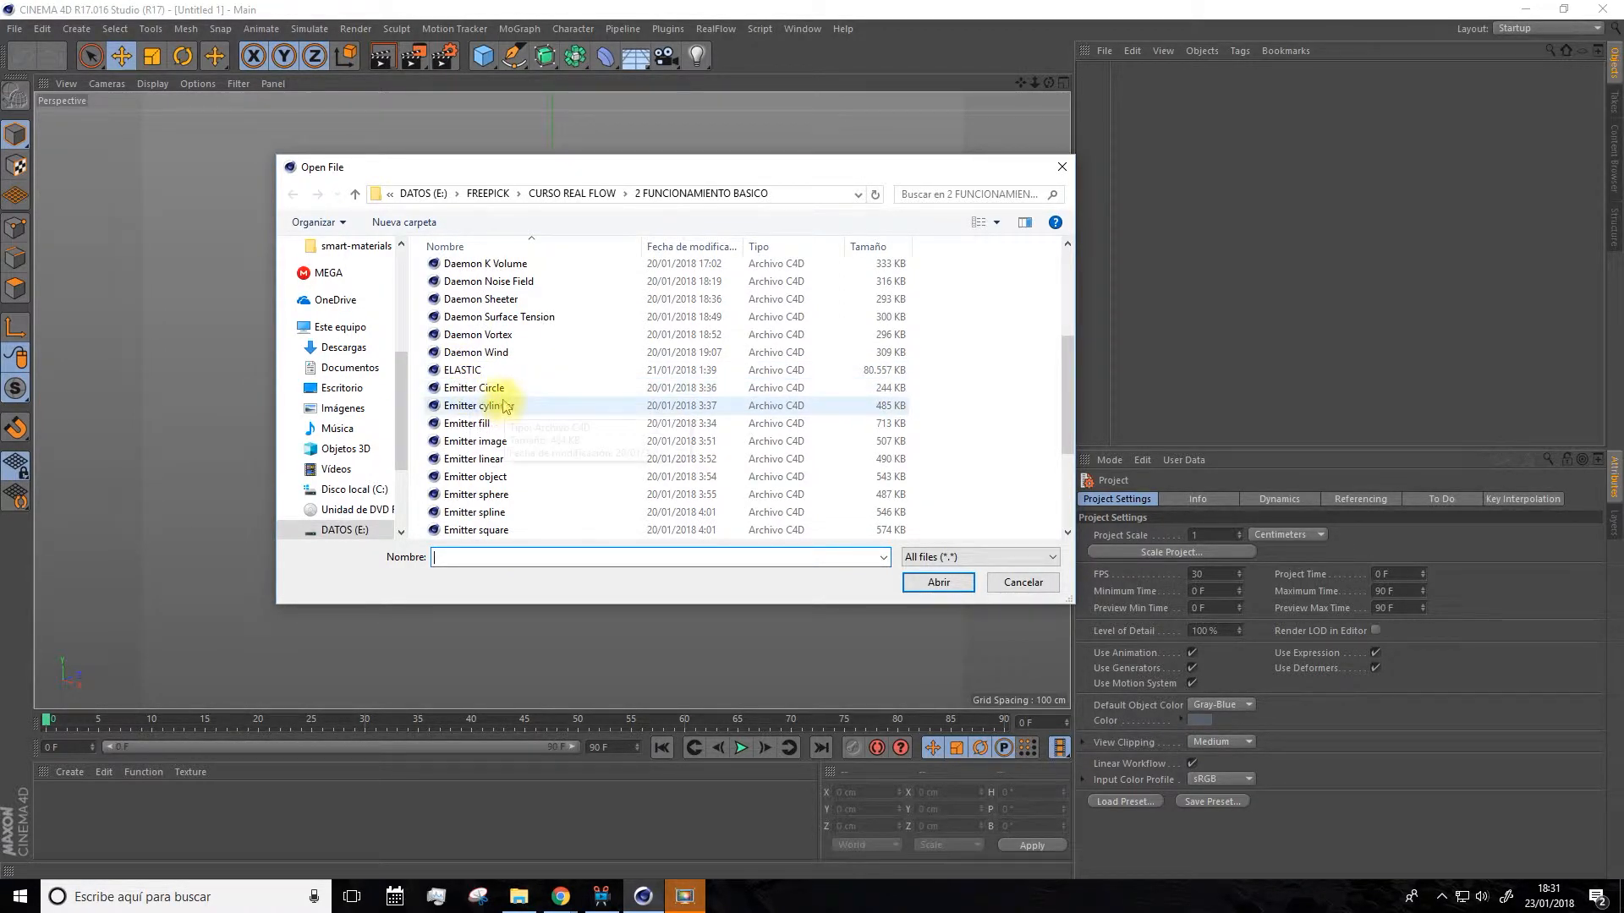
{"action": "left_click", "coordinate": [490, 393]}
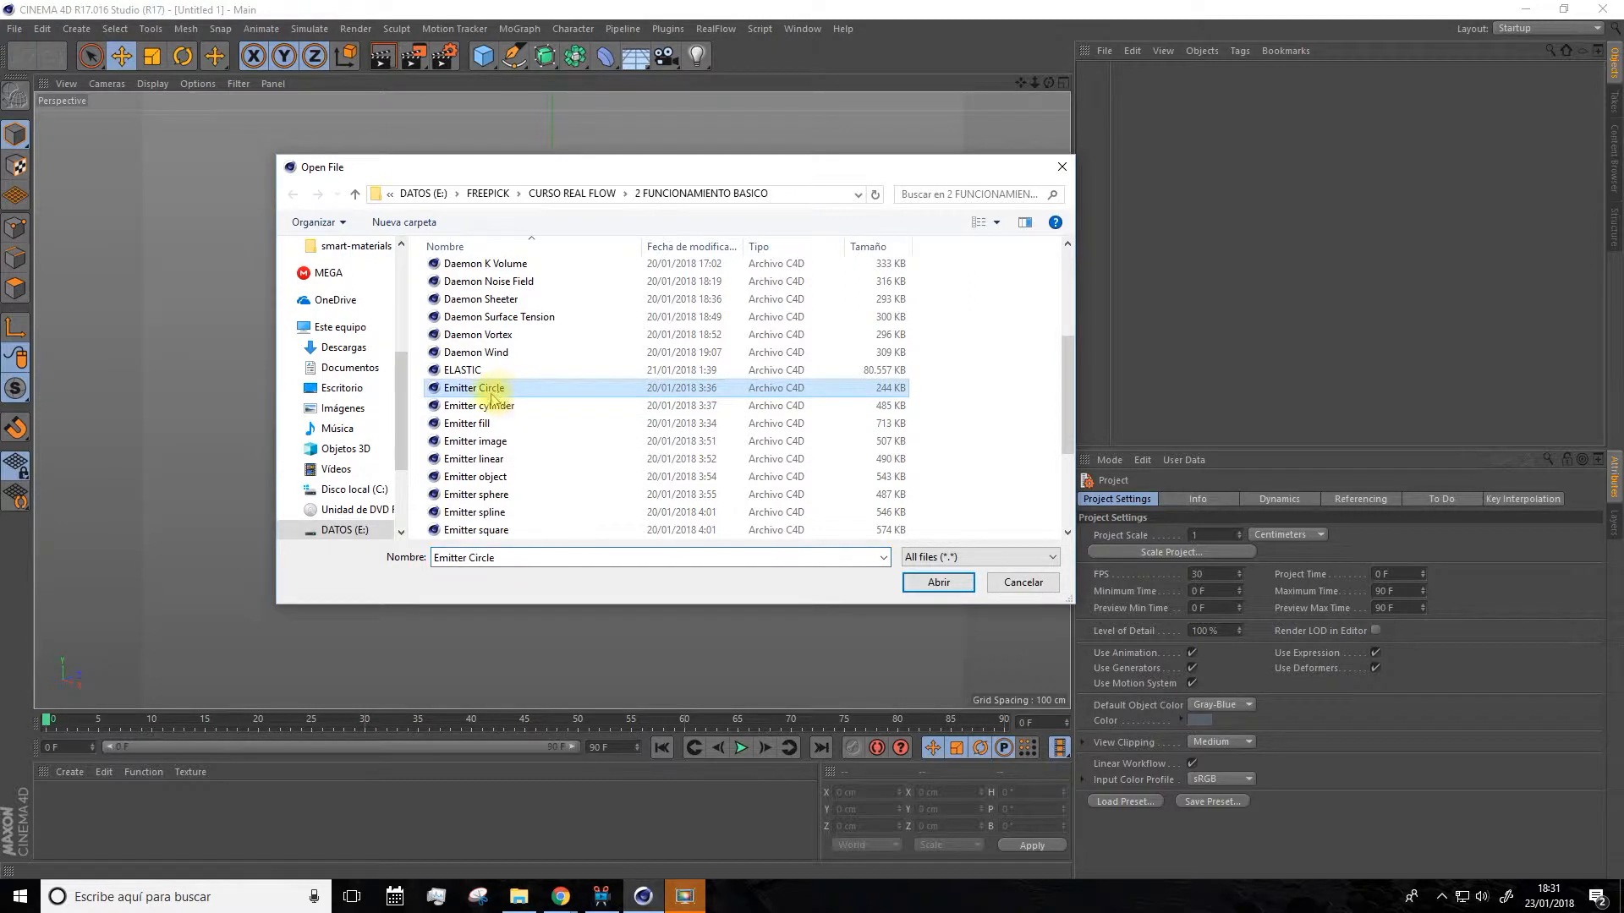
{"action": "left_click", "coordinate": [927, 591]}
Play the circle emitter's fluid simulation and pause it at frame 34 to examine the emitted stream.
{"action": "scroll", "coordinate": [829, 493], "scroll_direction": "up", "scroll_amount": 2}
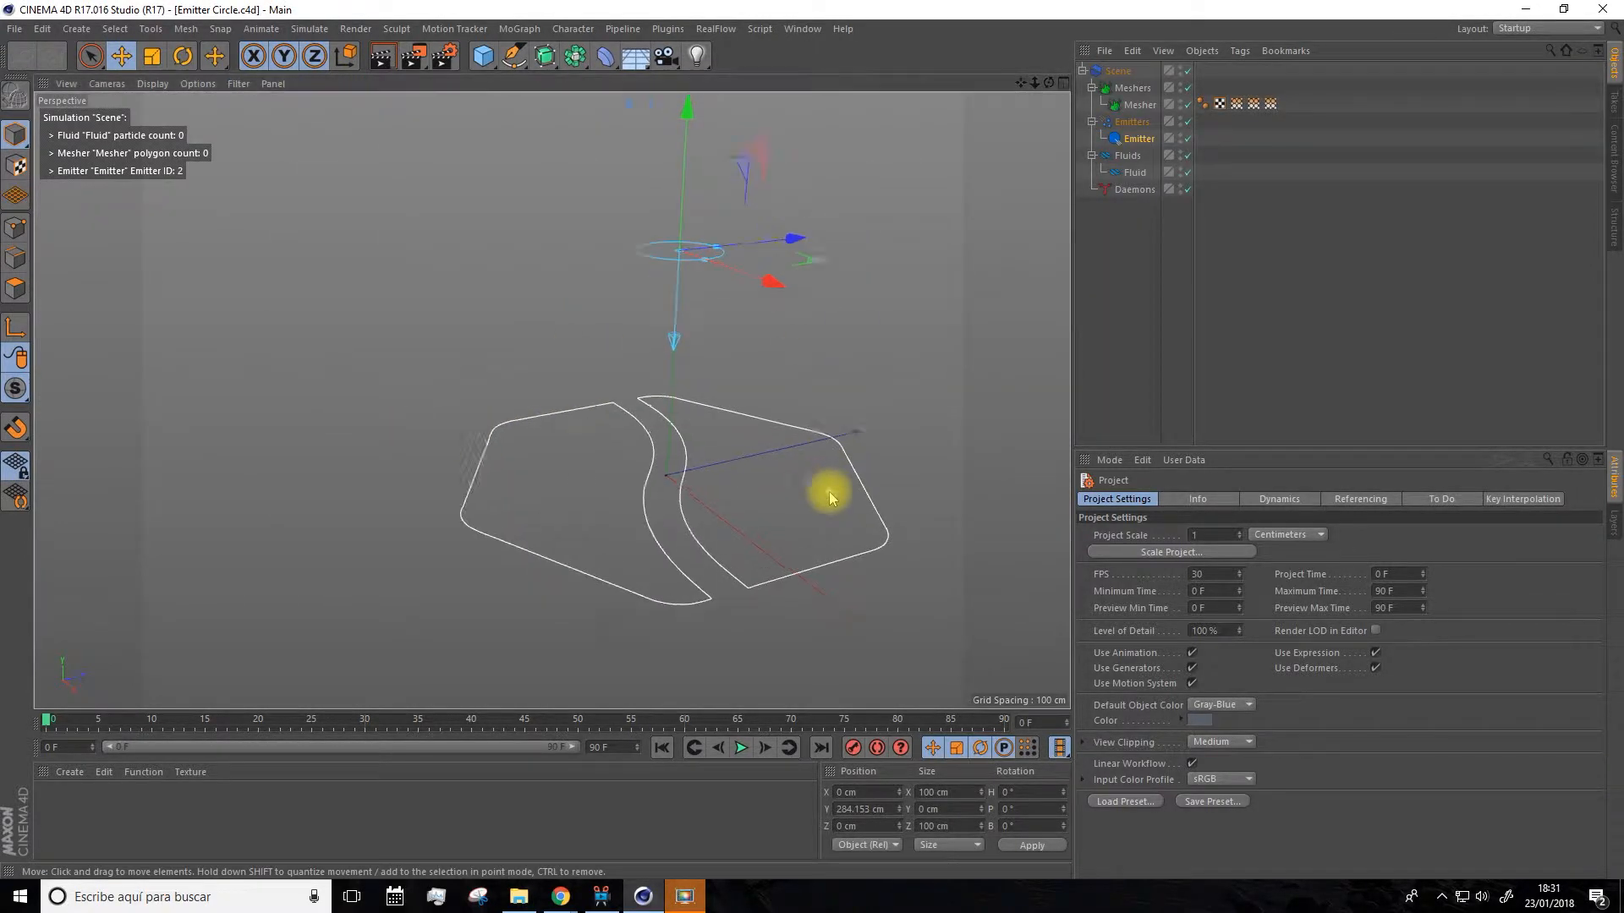
{"action": "left_click_drag", "start_coordinate": [1020, 84], "coordinate": [931, 161]}
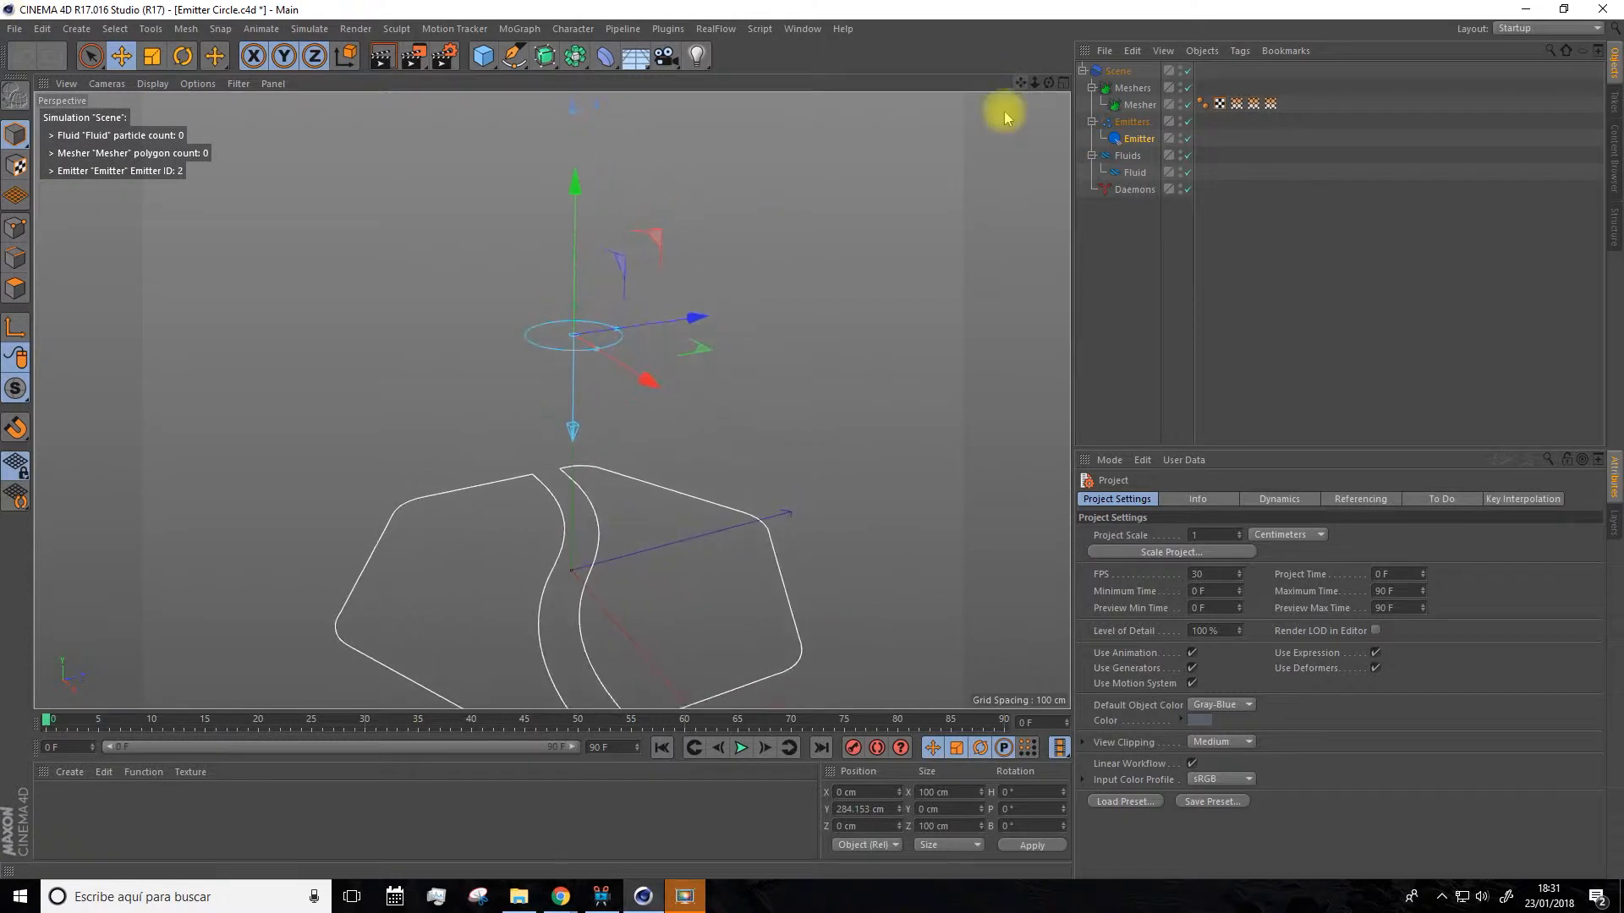
{"action": "left_click_drag", "start_coordinate": [772, 261], "coordinate": [845, 638], "text": "alt"}
{"action": "left_click", "coordinate": [740, 747]}
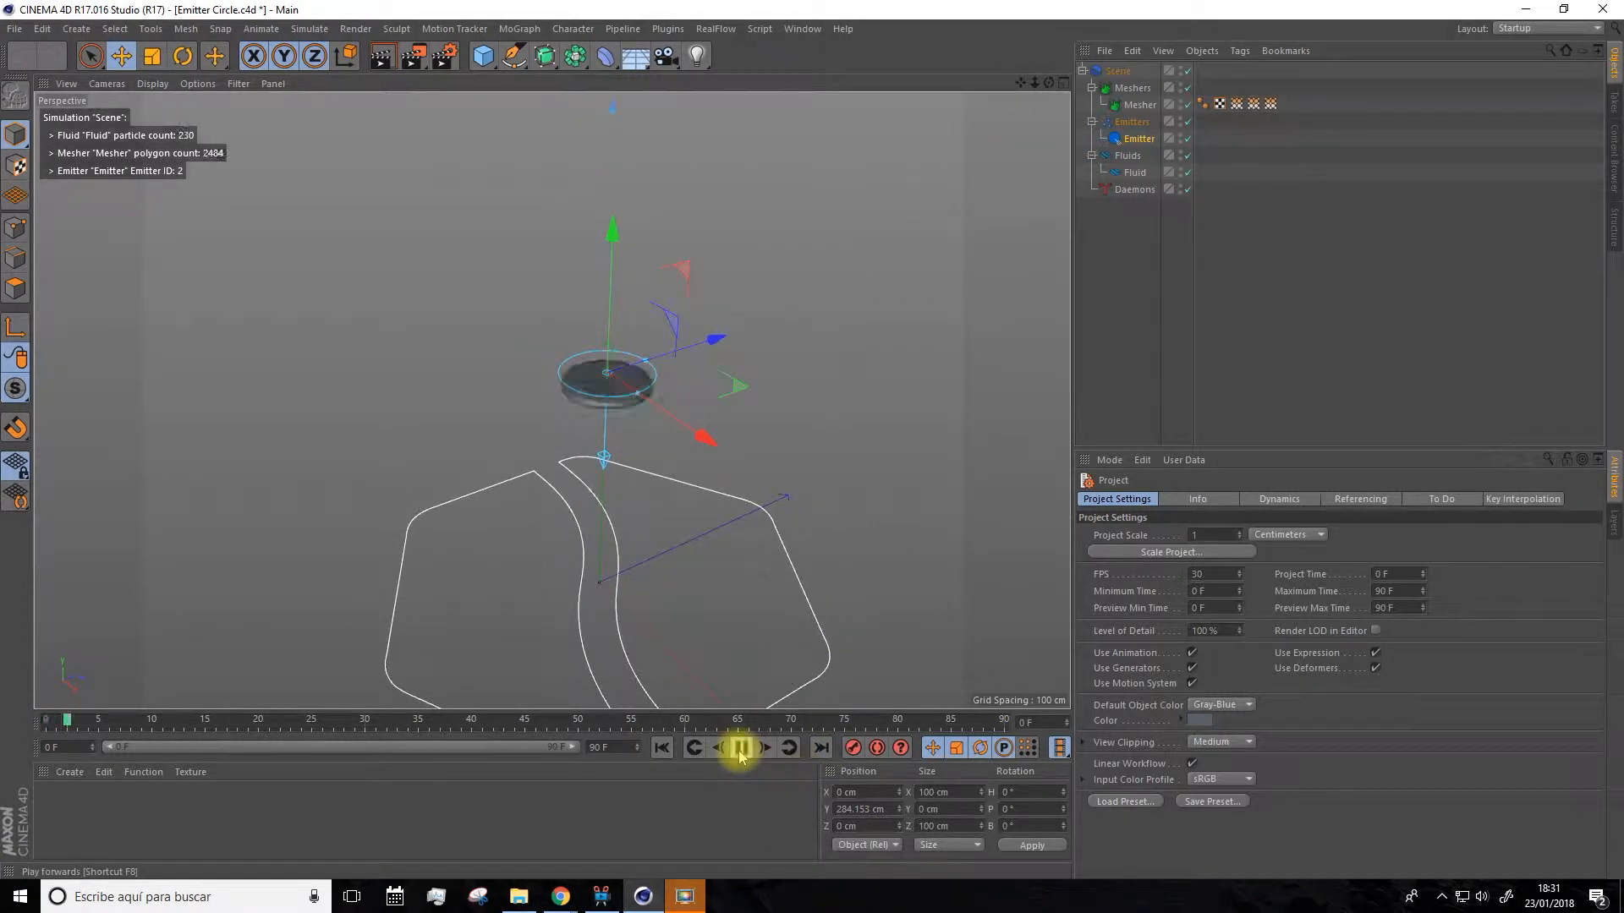
{"action": "left_click", "coordinate": [741, 746]}
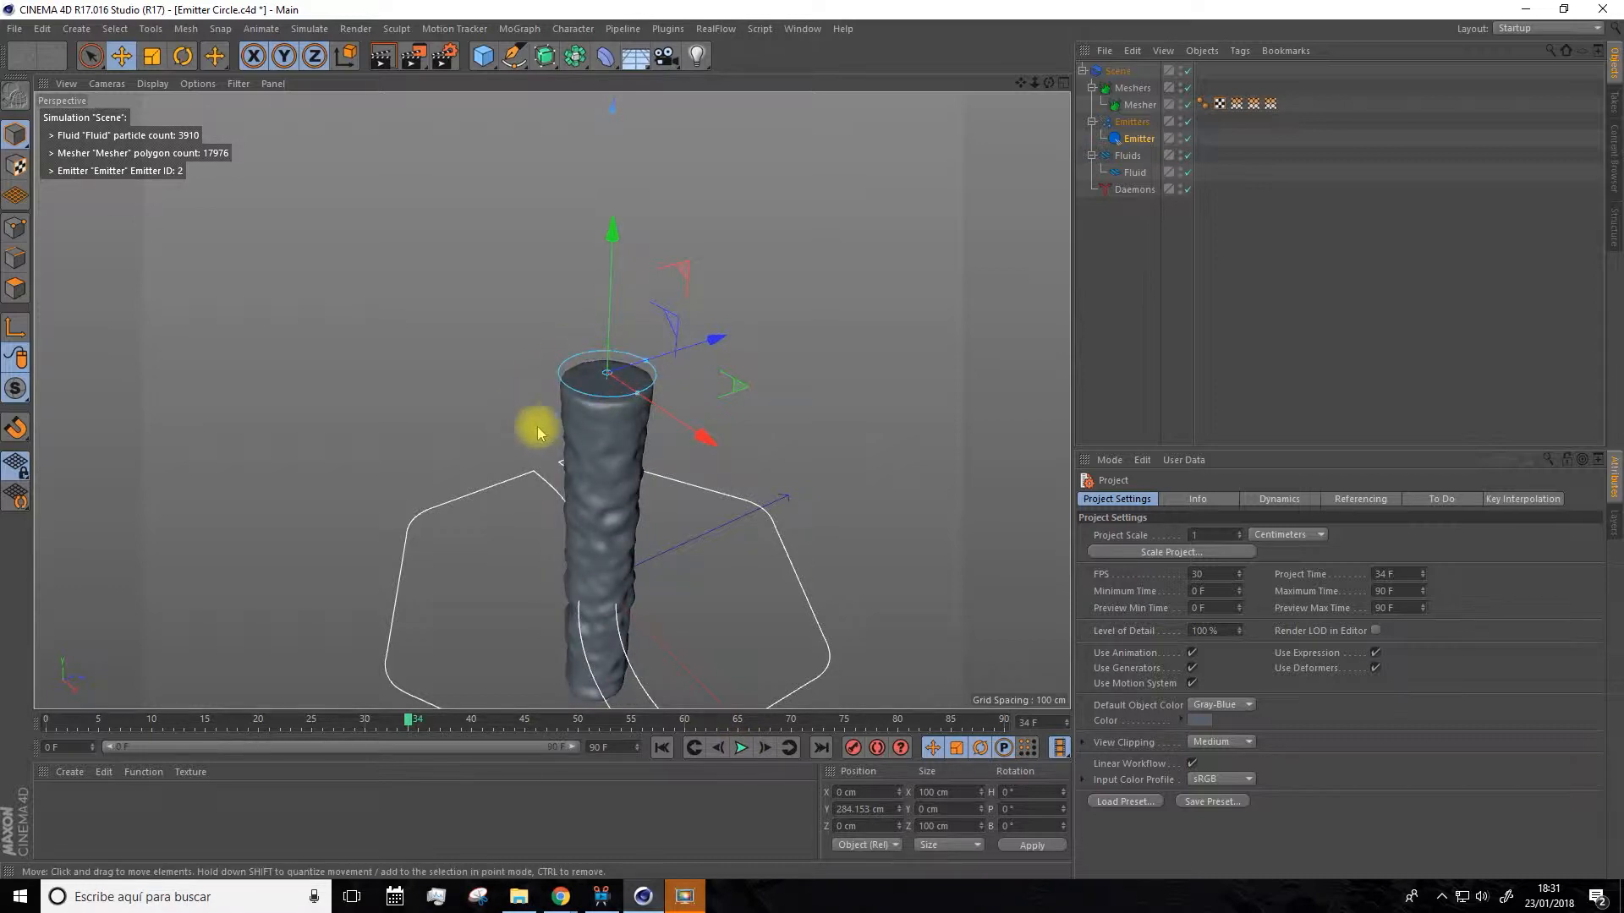
Set the circle emitter's Speed to 41 cm, play the simulation, and raise the Speed to 162 cm.
{"action": "left_click", "coordinate": [1140, 140]}
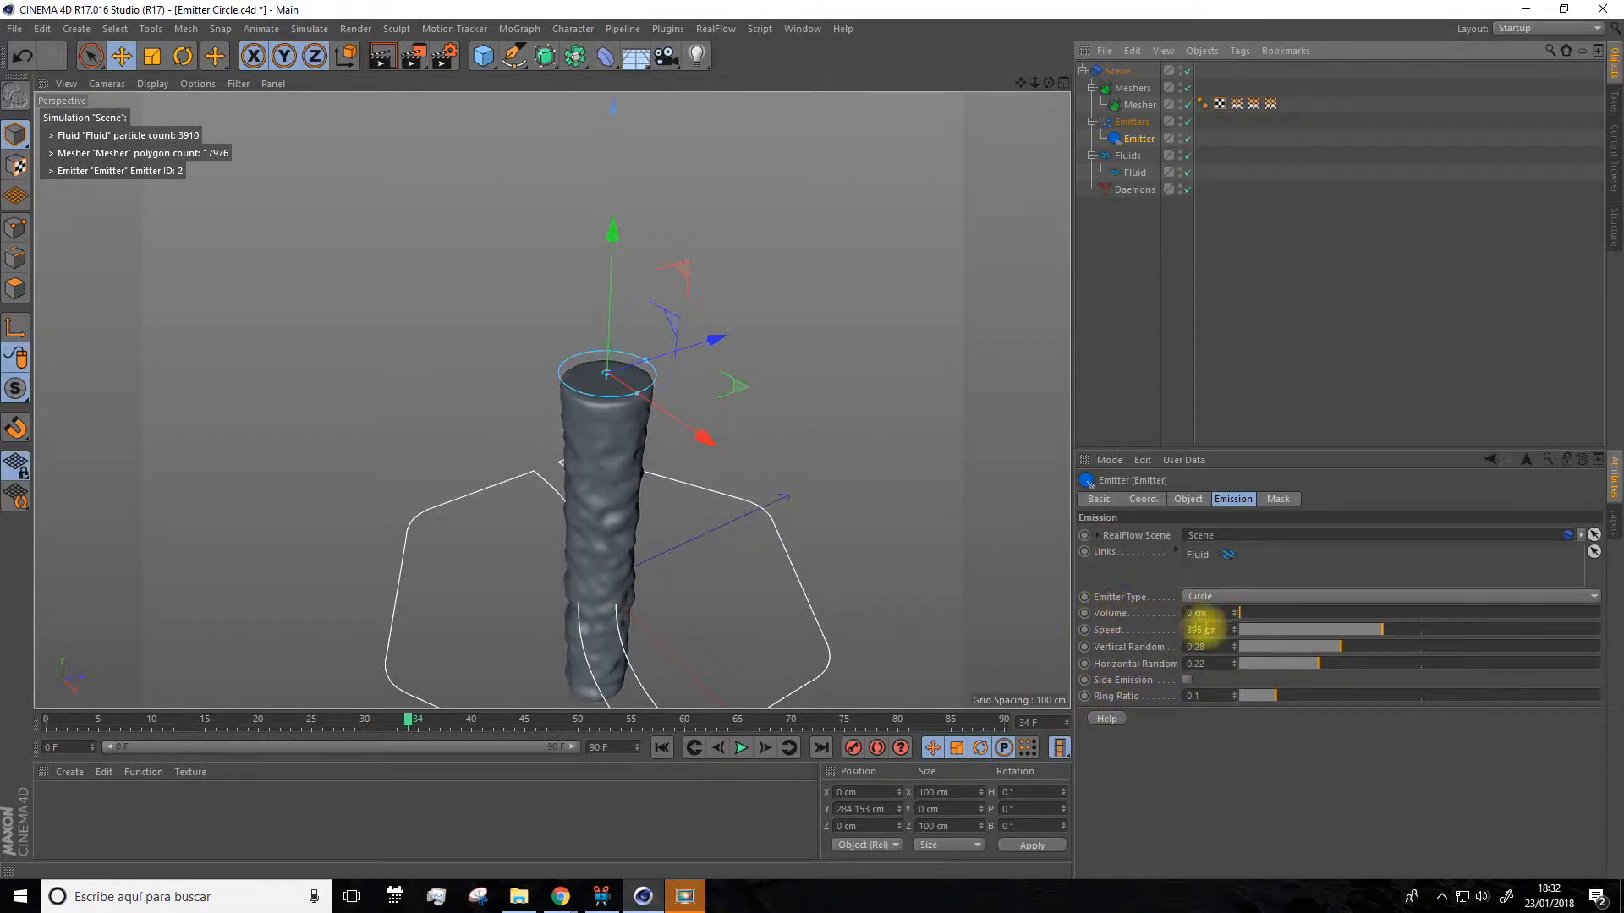
{"action": "left_click_drag", "start_coordinate": [1289, 636], "coordinate": [1252, 636]}
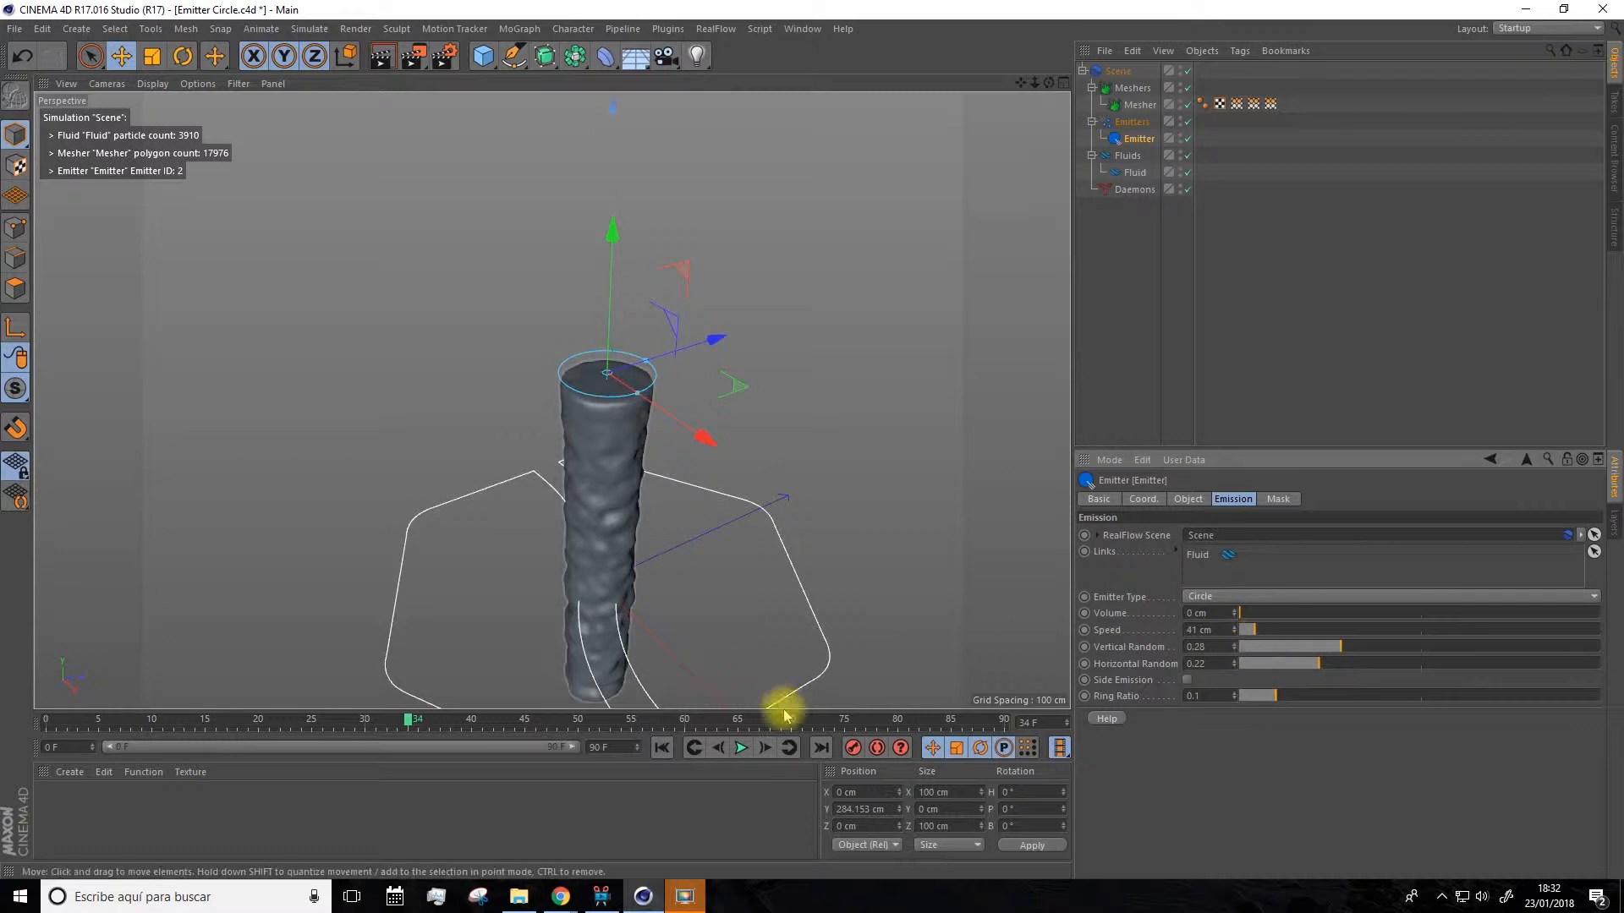
{"action": "left_click", "coordinate": [740, 749]}
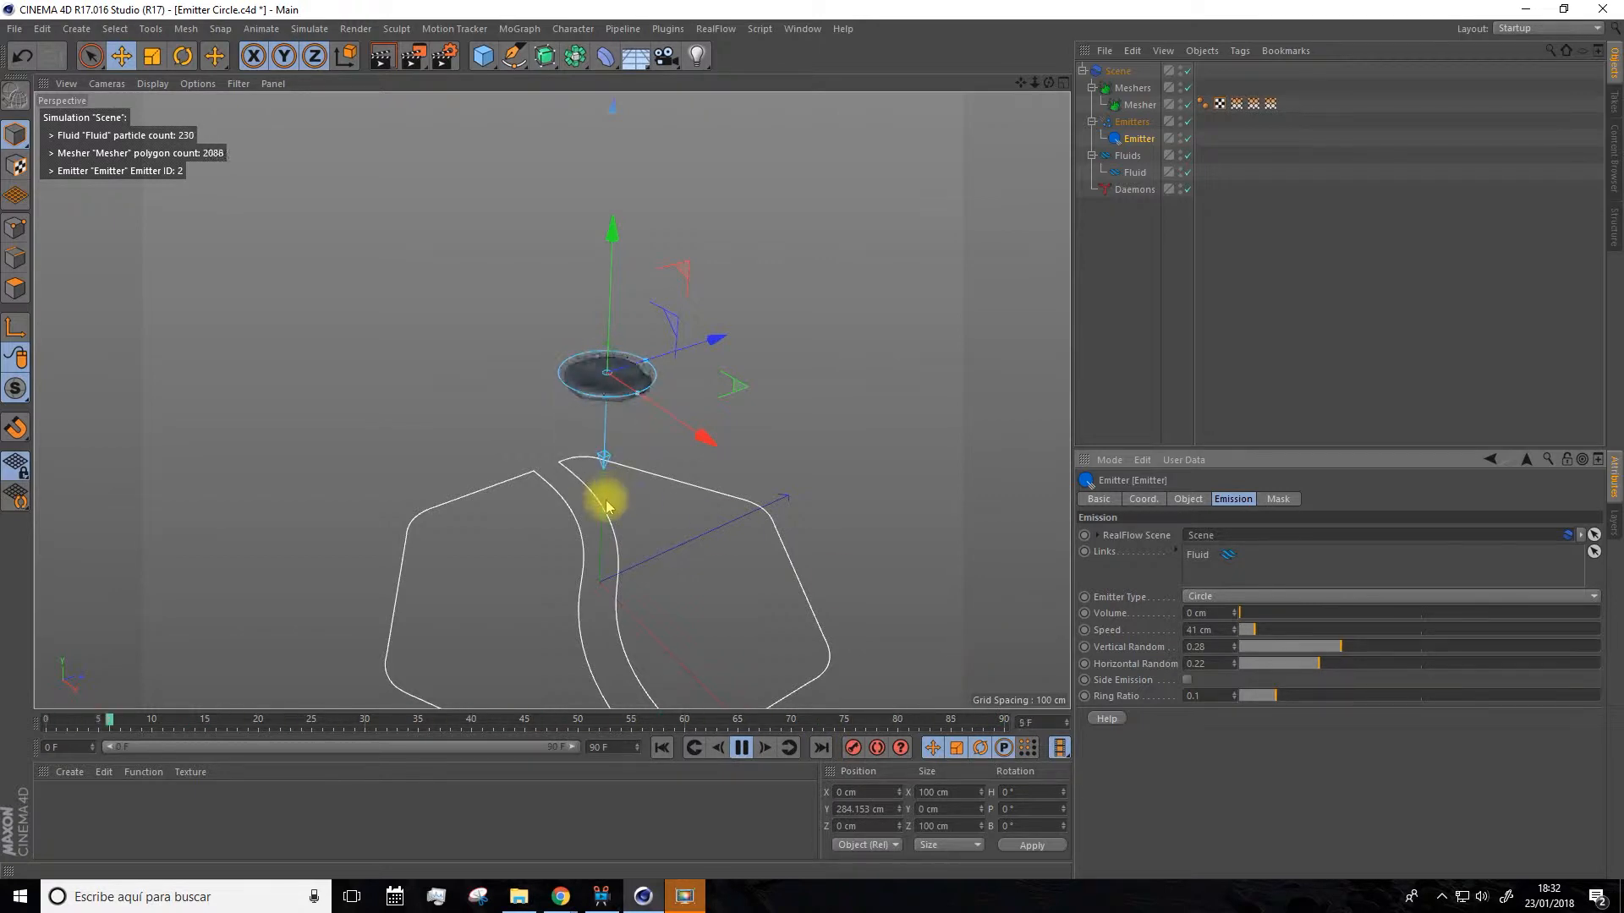
{"action": "left_click", "coordinate": [1297, 631]}
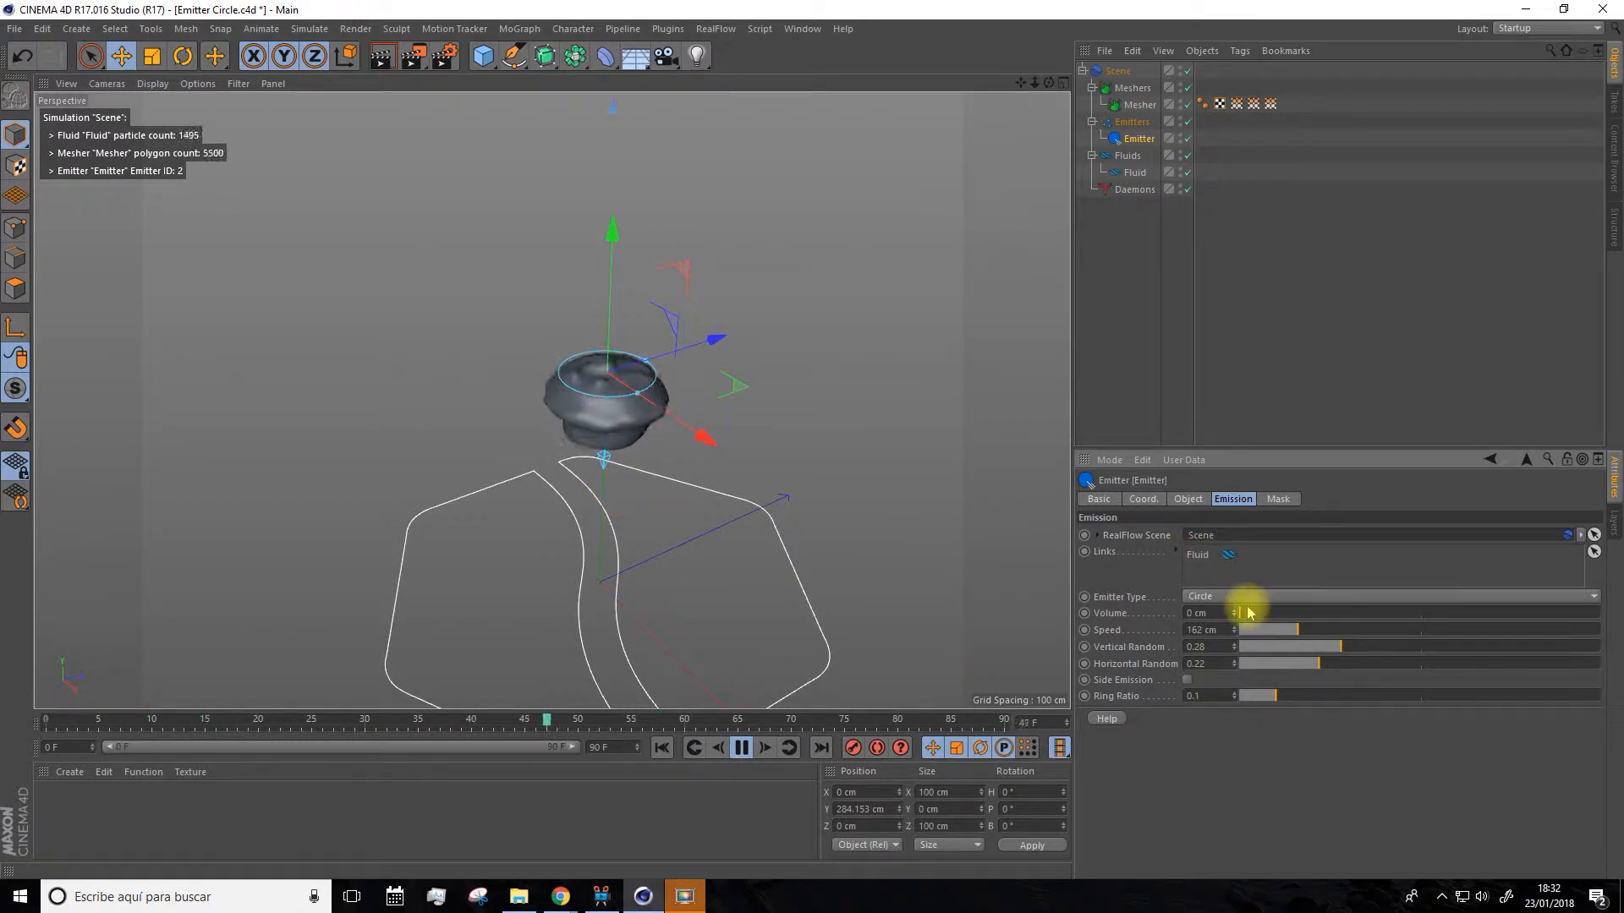
Try the circle emitter's Volume at 64 cm and 269 cm while the simulation plays, and return it to 0 cm.
{"action": "left_click_drag", "start_coordinate": [1253, 614], "coordinate": [1275, 619]}
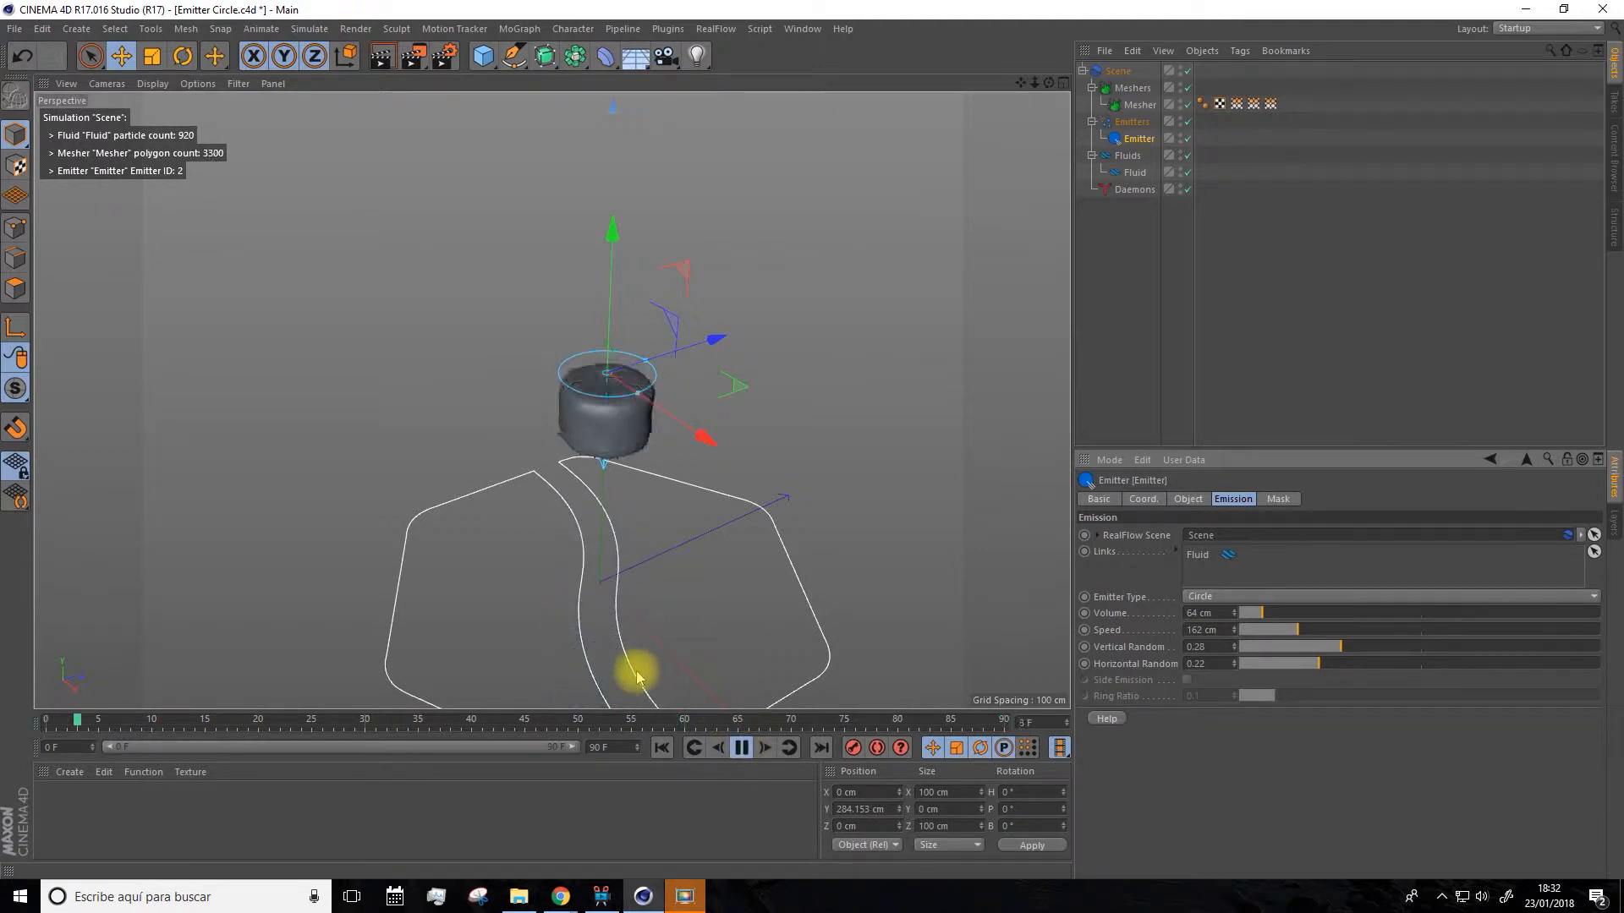
{"action": "left_click_drag", "start_coordinate": [688, 519], "coordinate": [1040, 76], "text": "alt"}
{"action": "left_click_drag", "start_coordinate": [552, 400], "coordinate": [595, 352], "text": "alt"}
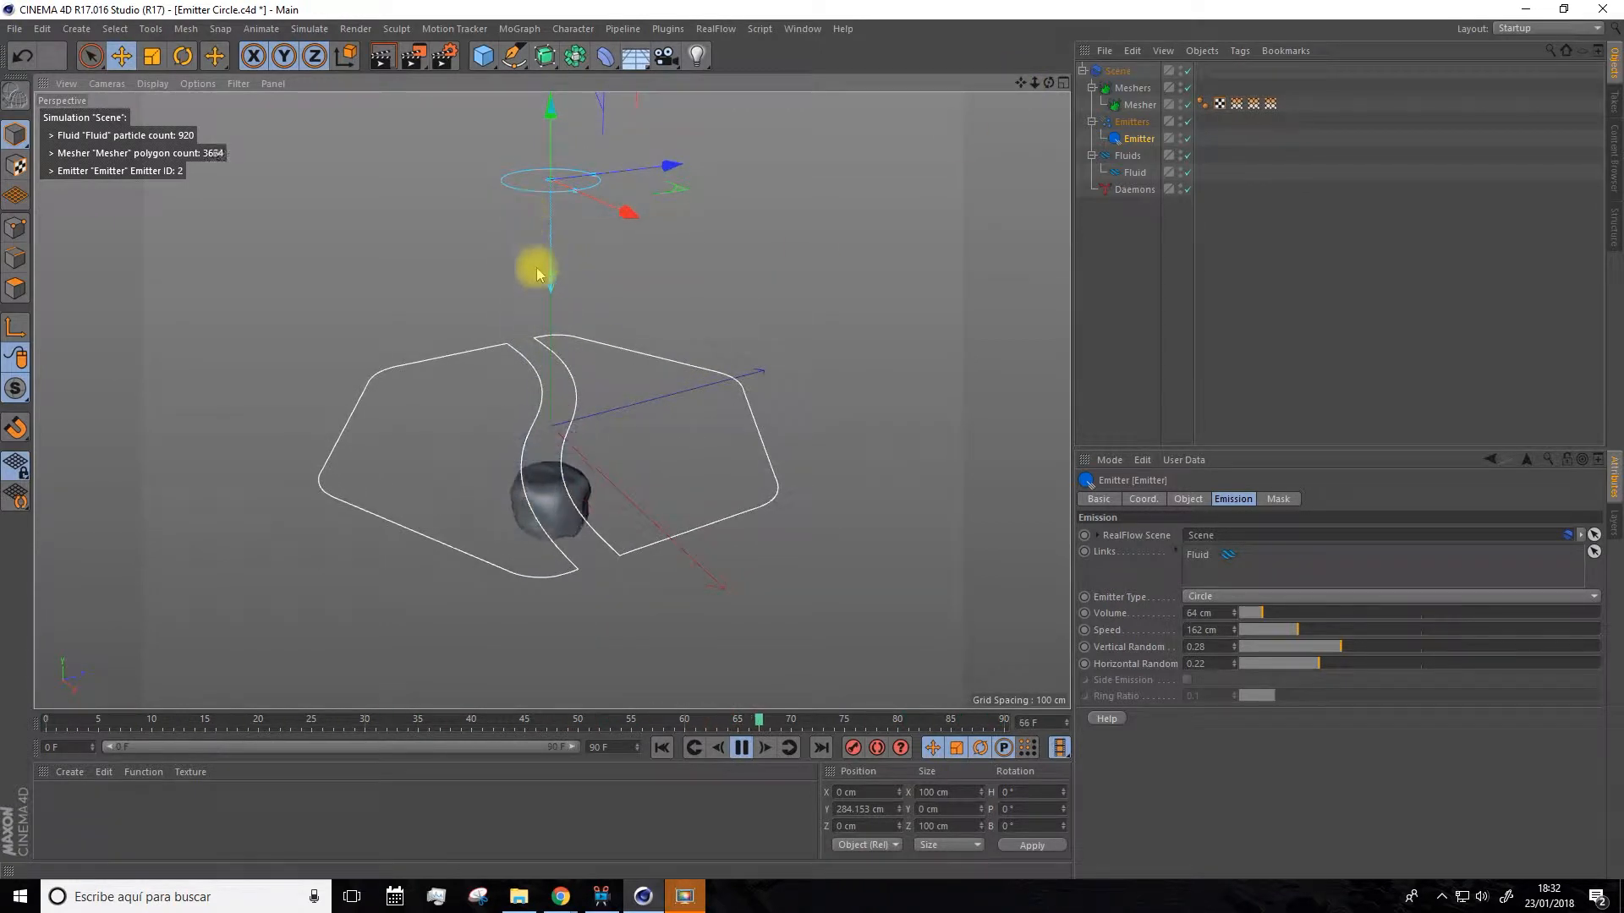
{"action": "left_click_drag", "start_coordinate": [1262, 613], "coordinate": [1334, 614]}
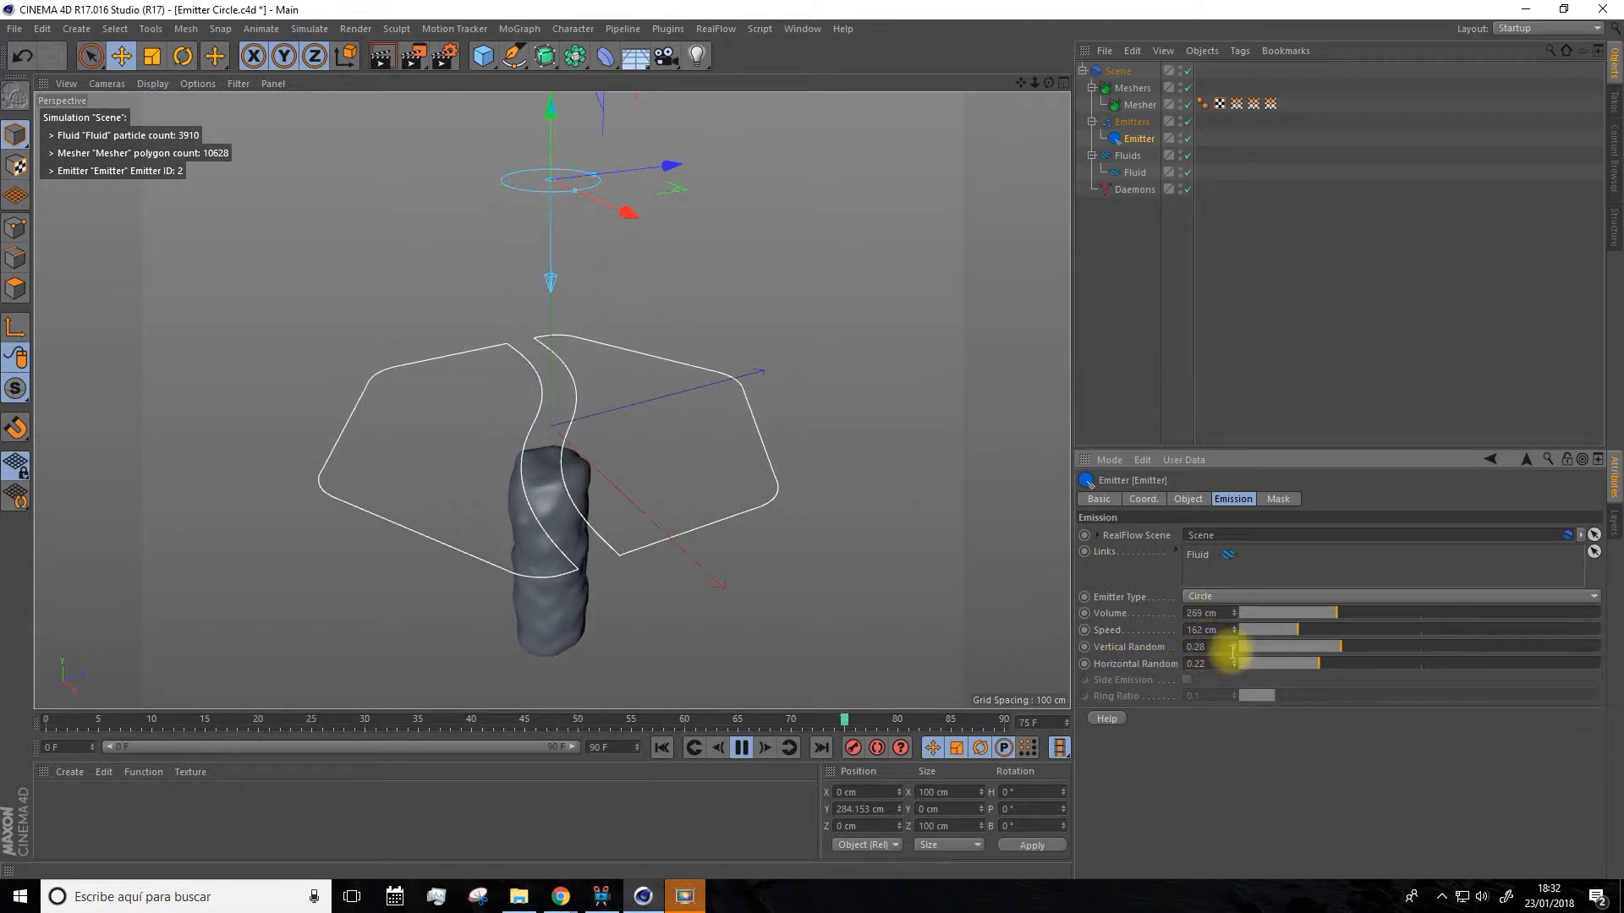
{"action": "left_click_drag", "start_coordinate": [1272, 614], "coordinate": [1230, 616]}
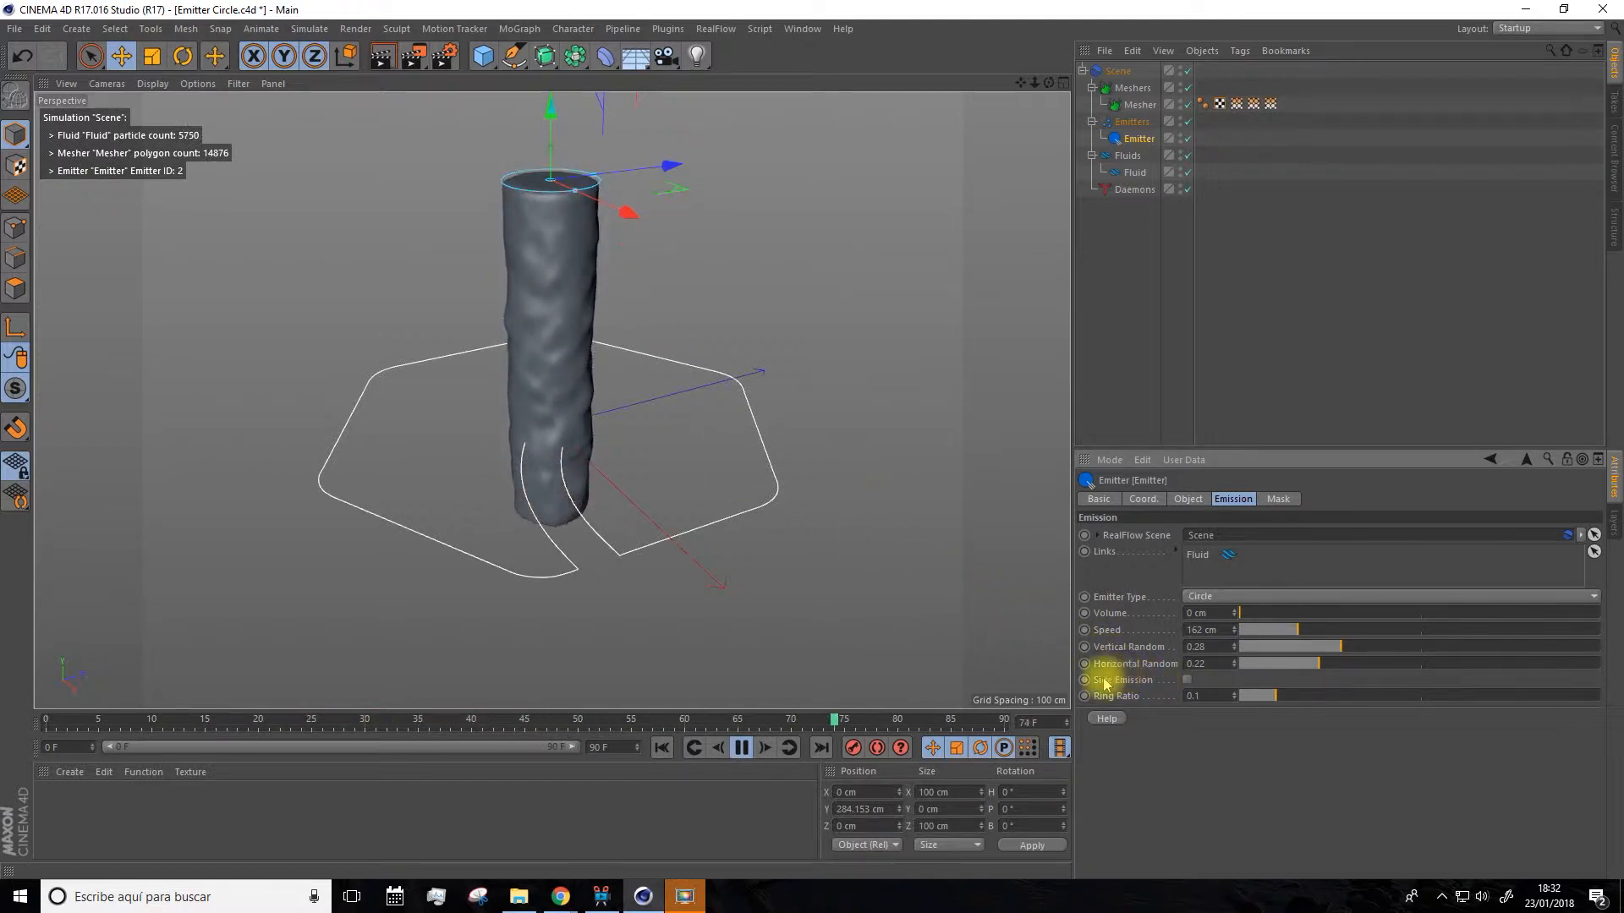
Enable Side Emission on the circle emitter and examine the fluid spreading outward from the ring.
{"action": "left_click", "coordinate": [1187, 679]}
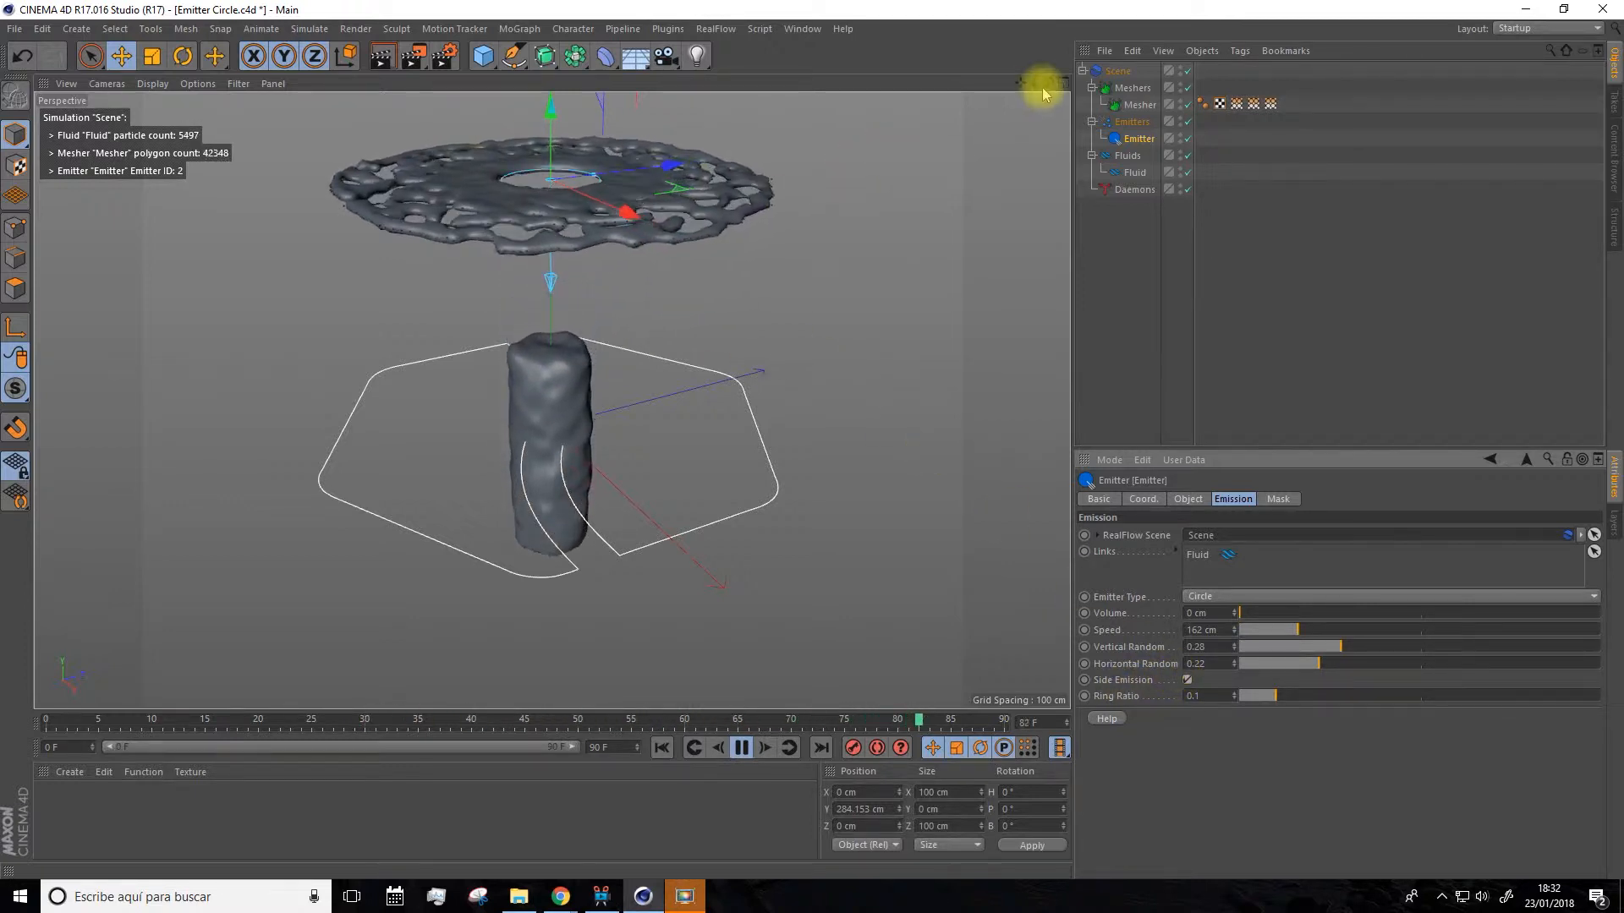
{"action": "left_click_drag", "start_coordinate": [1026, 83], "coordinate": [1034, 189]}
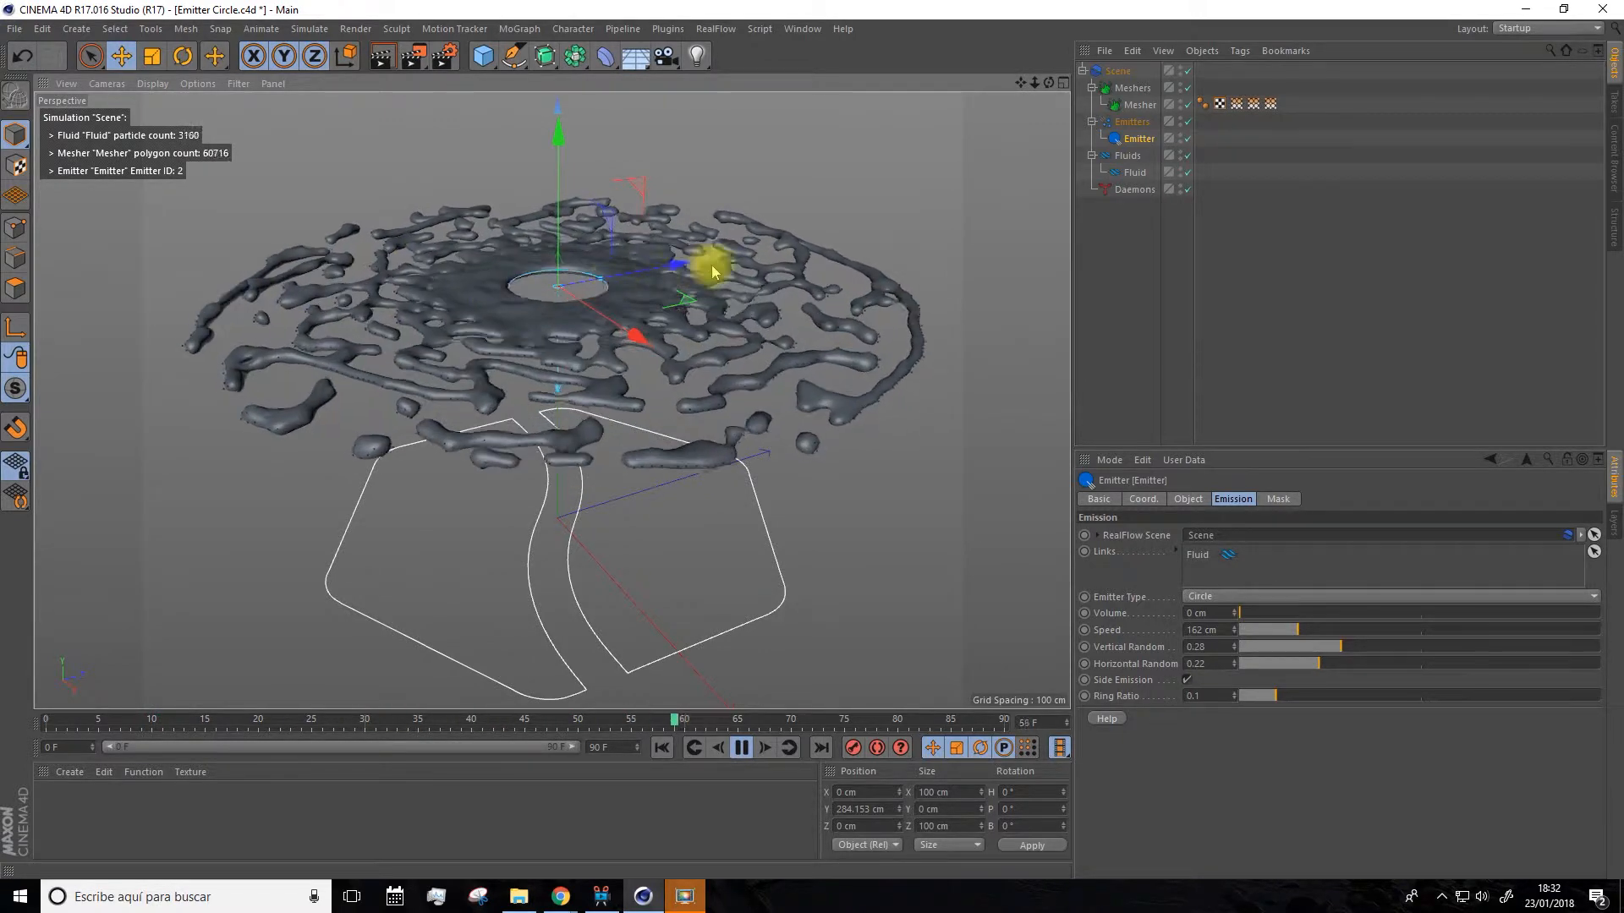
{"action": "left_click_drag", "start_coordinate": [920, 585], "coordinate": [915, 584], "text": "alt"}
{"action": "scroll", "coordinate": [766, 357], "scroll_direction": "down", "scroll_amount": 3}
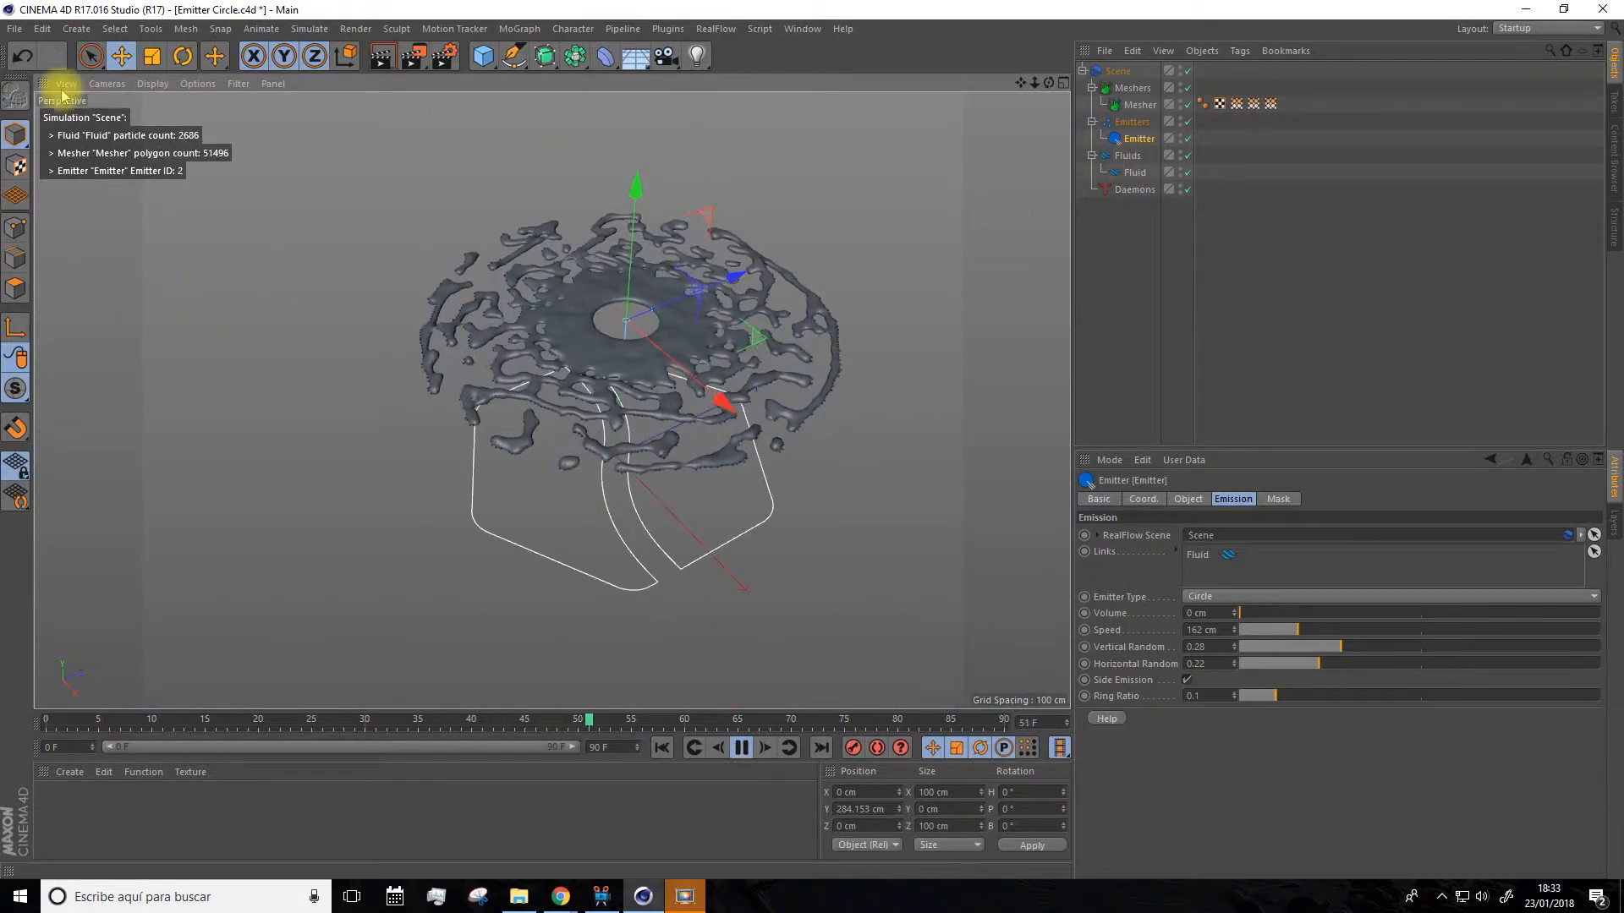
Open the Emitter cylinder scene file.
{"action": "left_click", "coordinate": [13, 31]}
{"action": "left_click", "coordinate": [38, 60]}
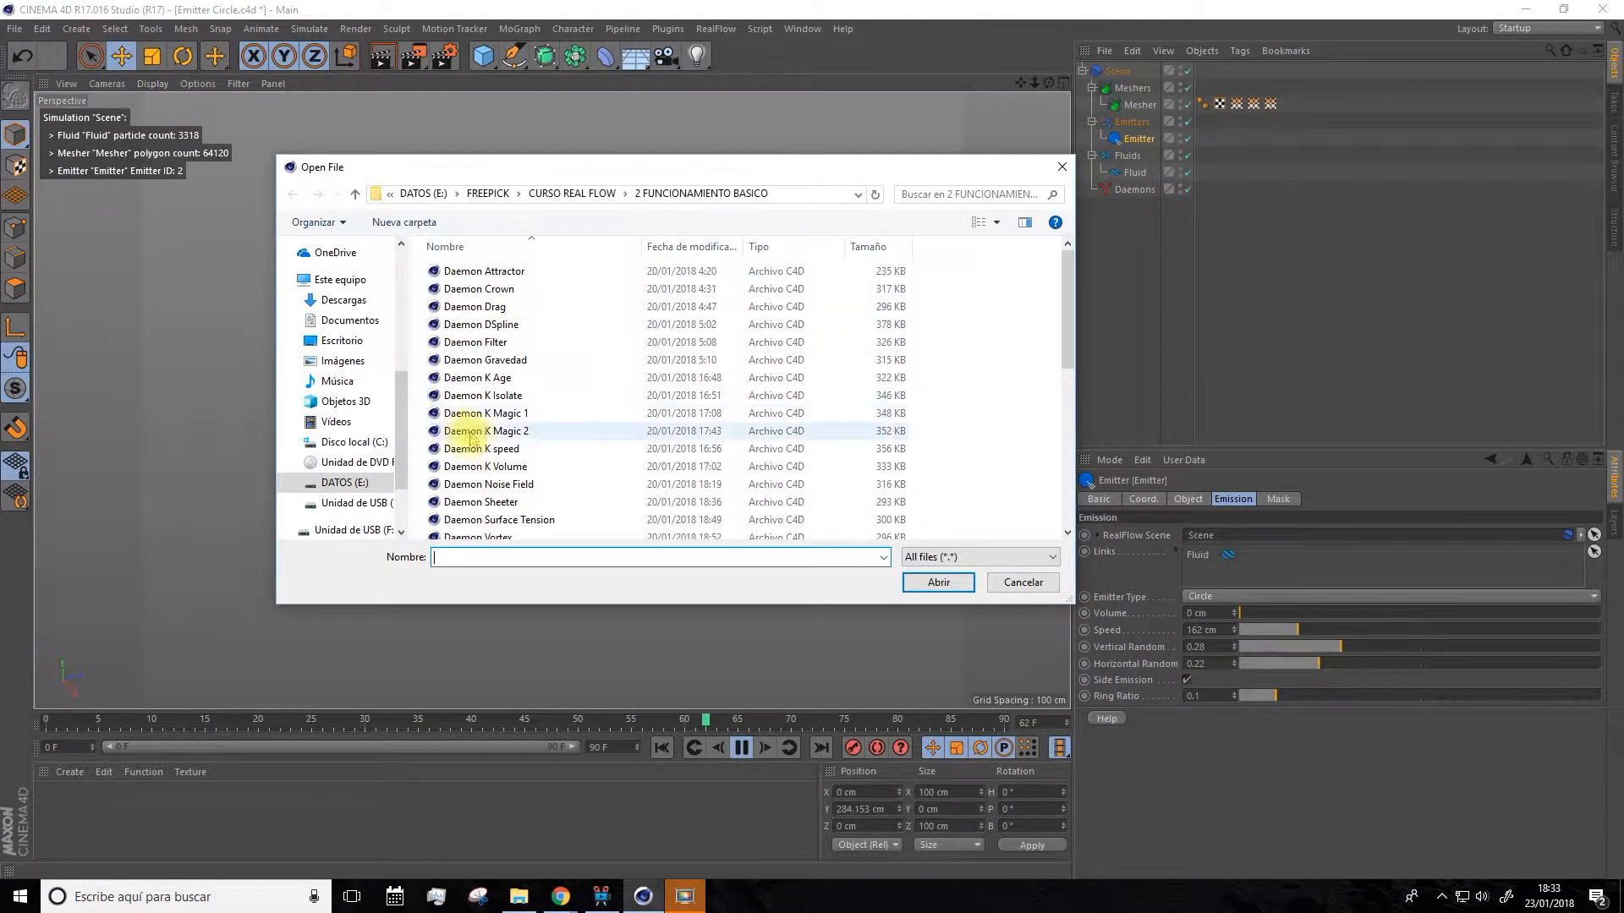
{"action": "scroll", "coordinate": [468, 424], "scroll_direction": "down", "scroll_amount": 2}
{"action": "scroll", "coordinate": [525, 351], "scroll_direction": "down", "scroll_amount": 3}
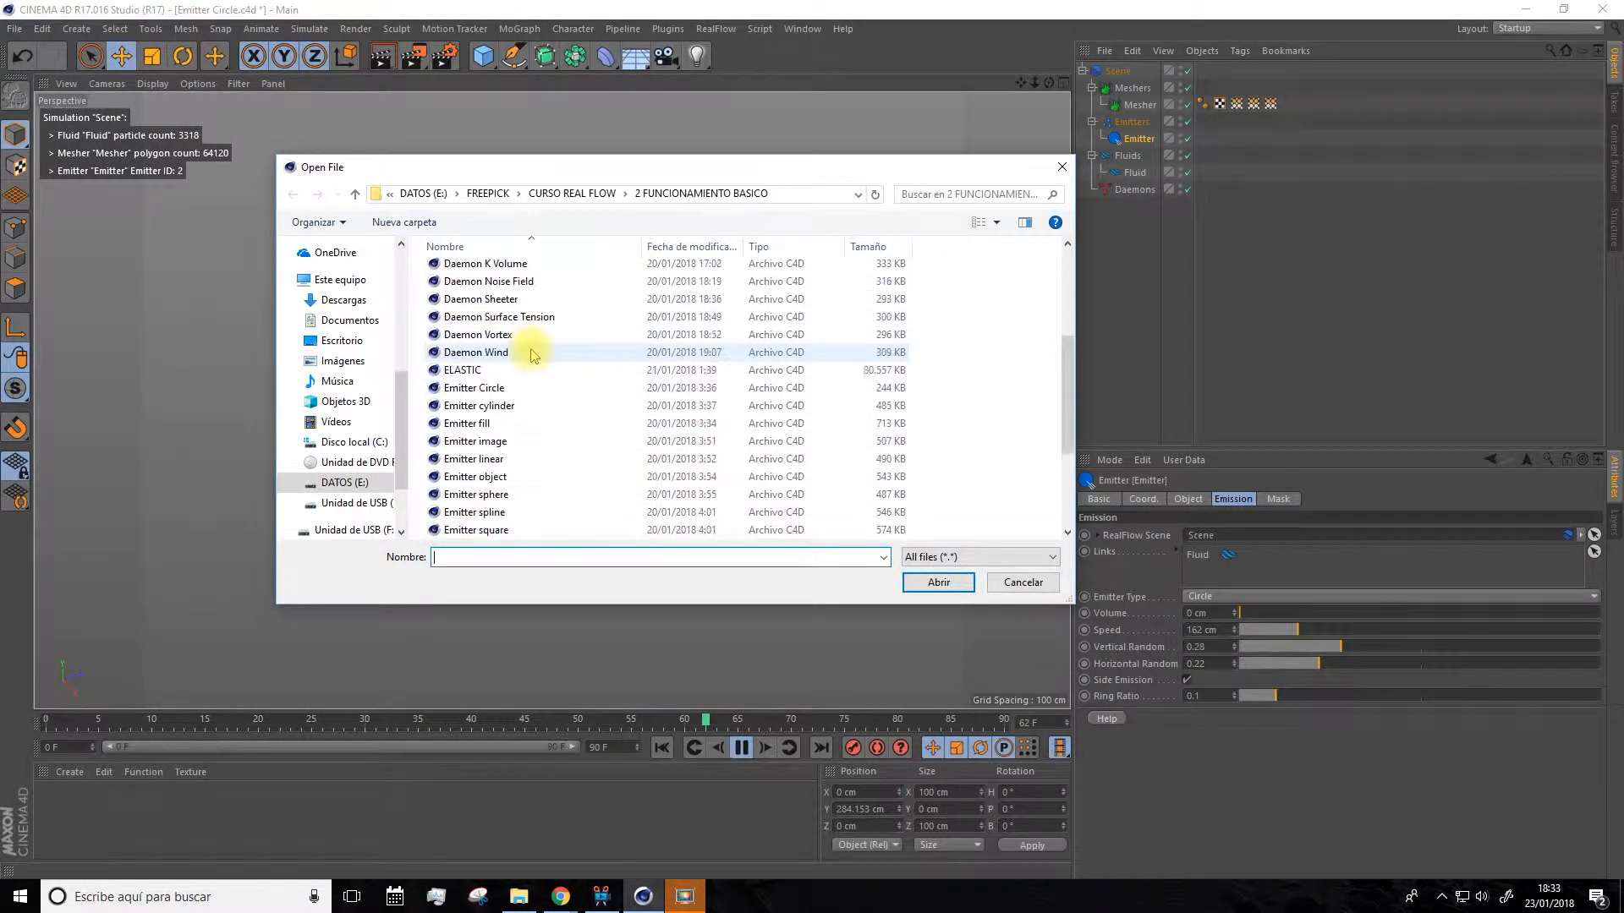
{"action": "double_click", "coordinate": [525, 352]}
Play the cylinder emitter's simulation and examine the fluid spreading from it at different angles.
{"action": "left_click_drag", "start_coordinate": [621, 475], "coordinate": [600, 341], "text": "alt"}
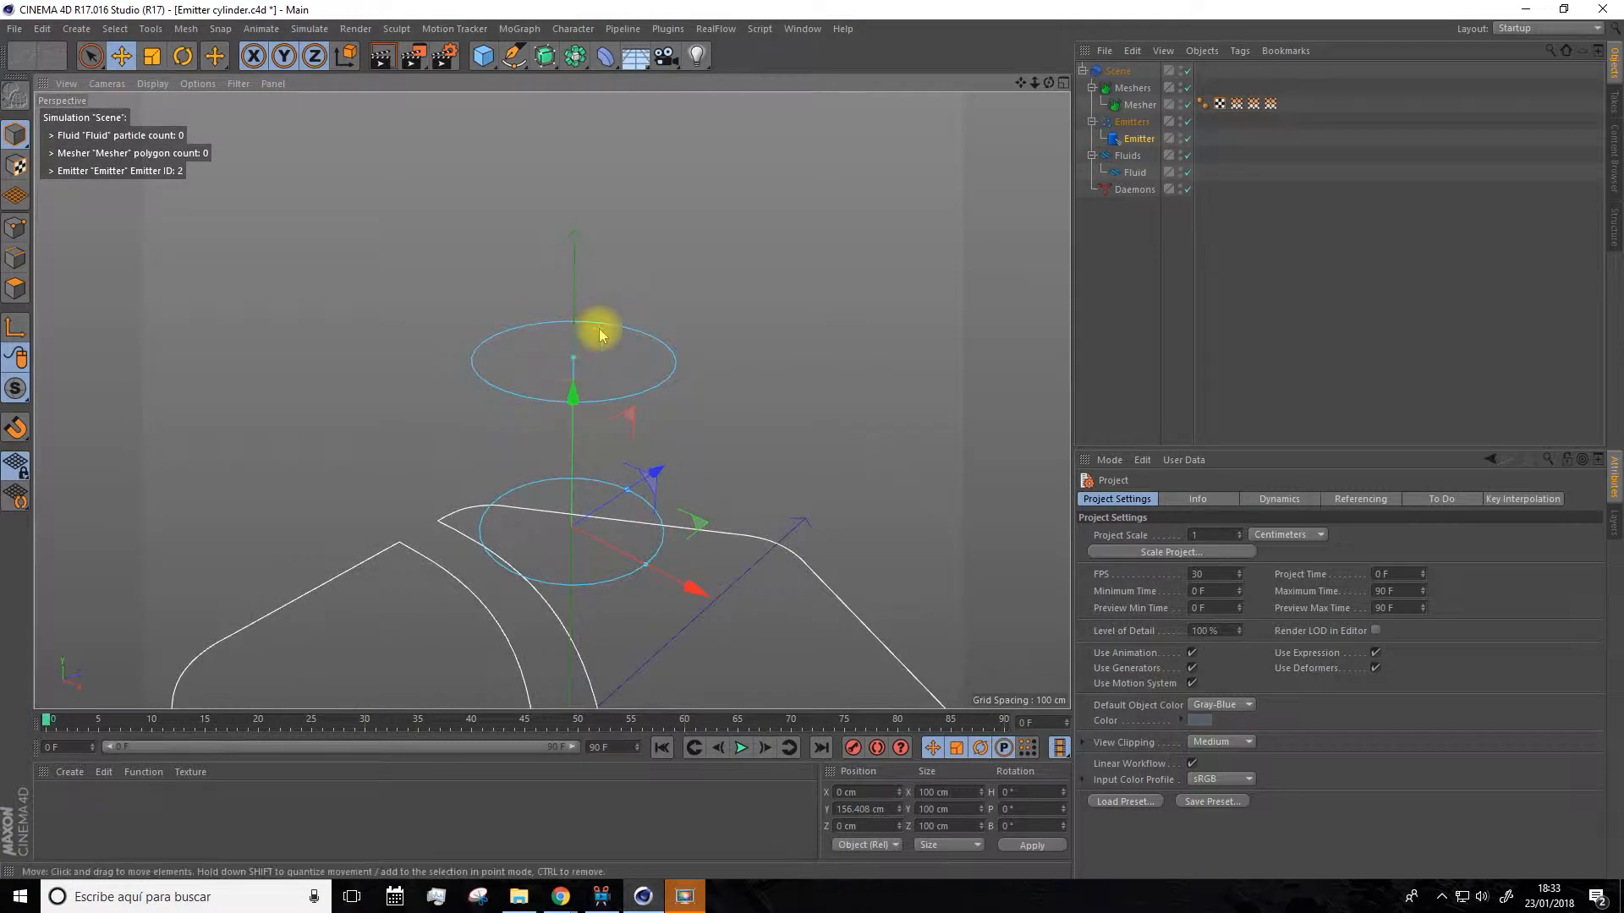
{"action": "left_click_drag", "start_coordinate": [547, 447], "coordinate": [604, 493], "text": "alt"}
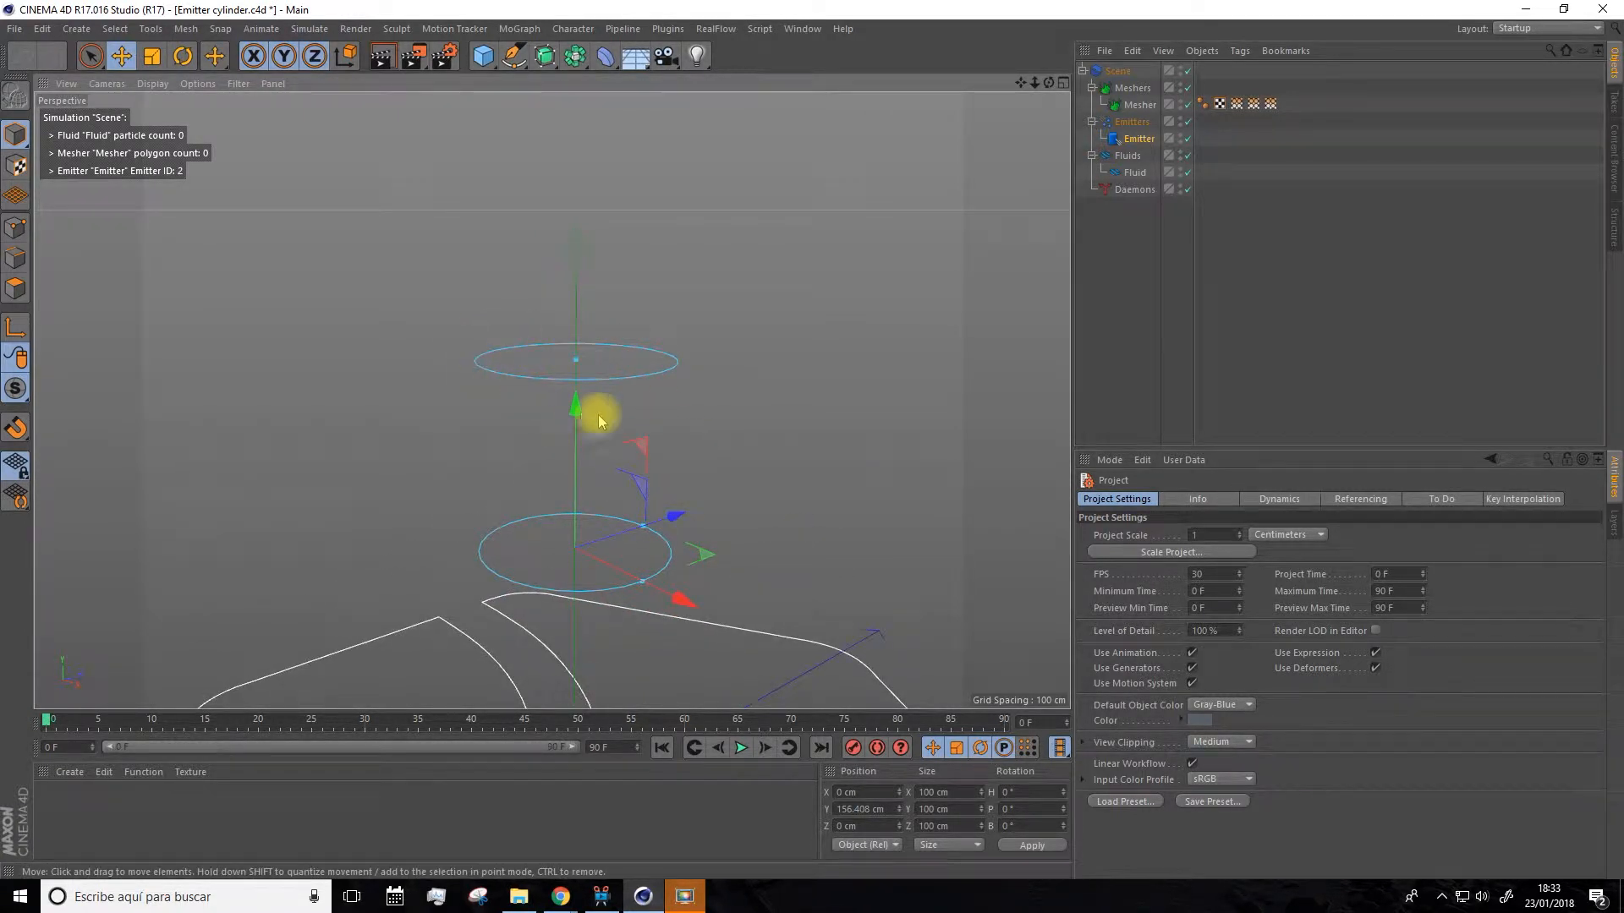
{"action": "left_click", "coordinate": [740, 750]}
{"action": "left_click_drag", "start_coordinate": [732, 367], "coordinate": [674, 456], "text": "alt"}
{"action": "scroll", "coordinate": [672, 456], "scroll_direction": "down", "scroll_amount": 5}
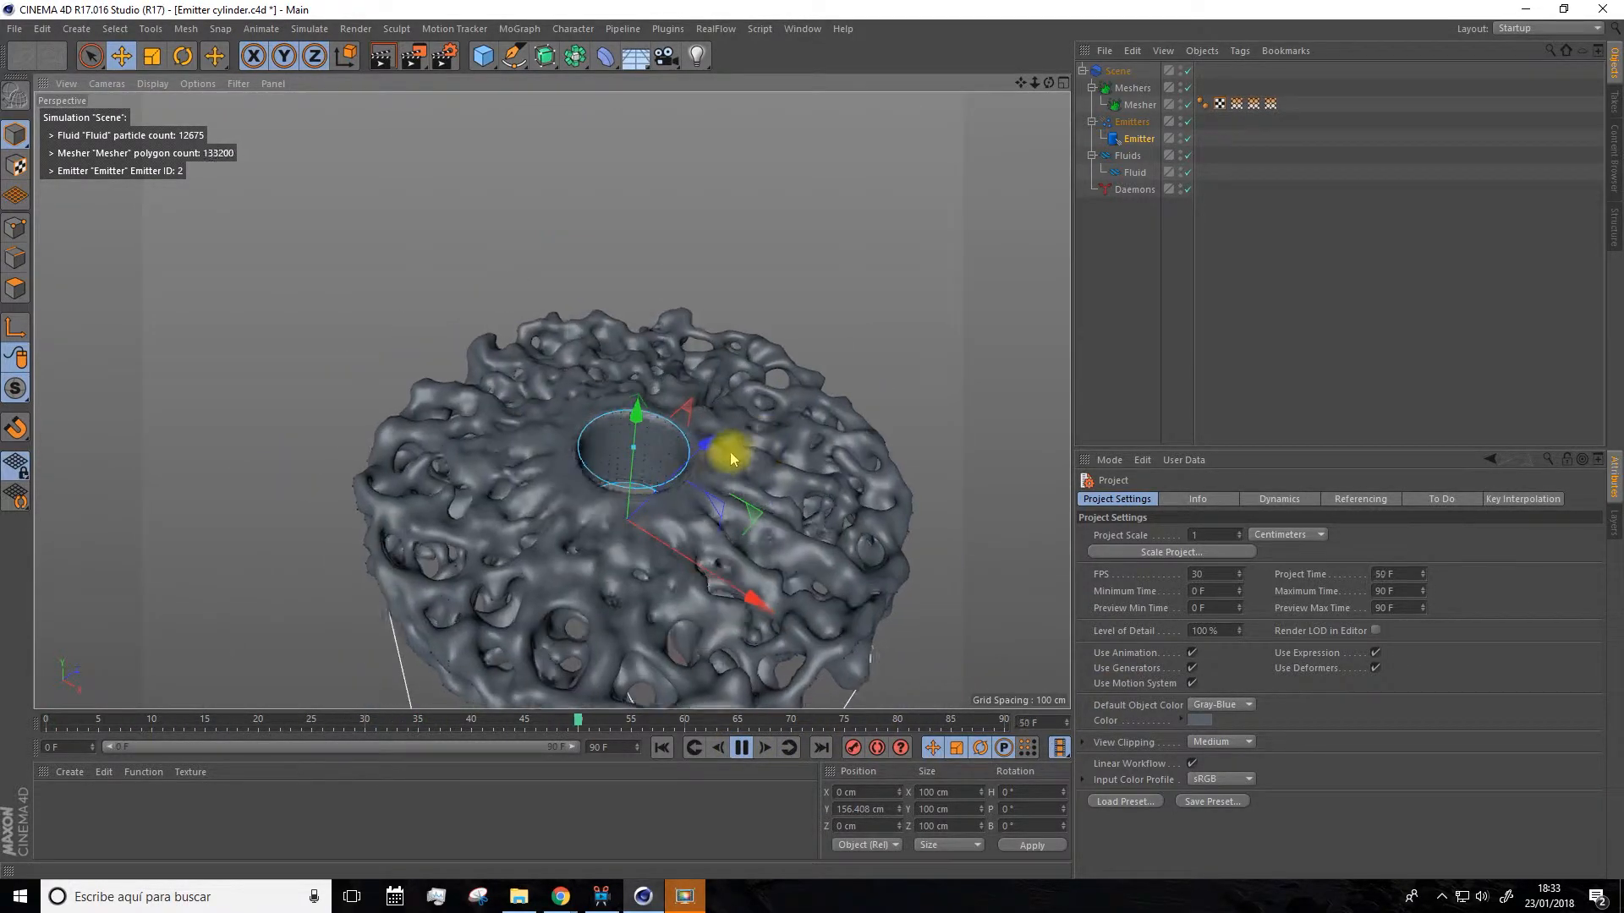
{"action": "left_click_drag", "start_coordinate": [718, 464], "coordinate": [711, 372], "text": "alt"}
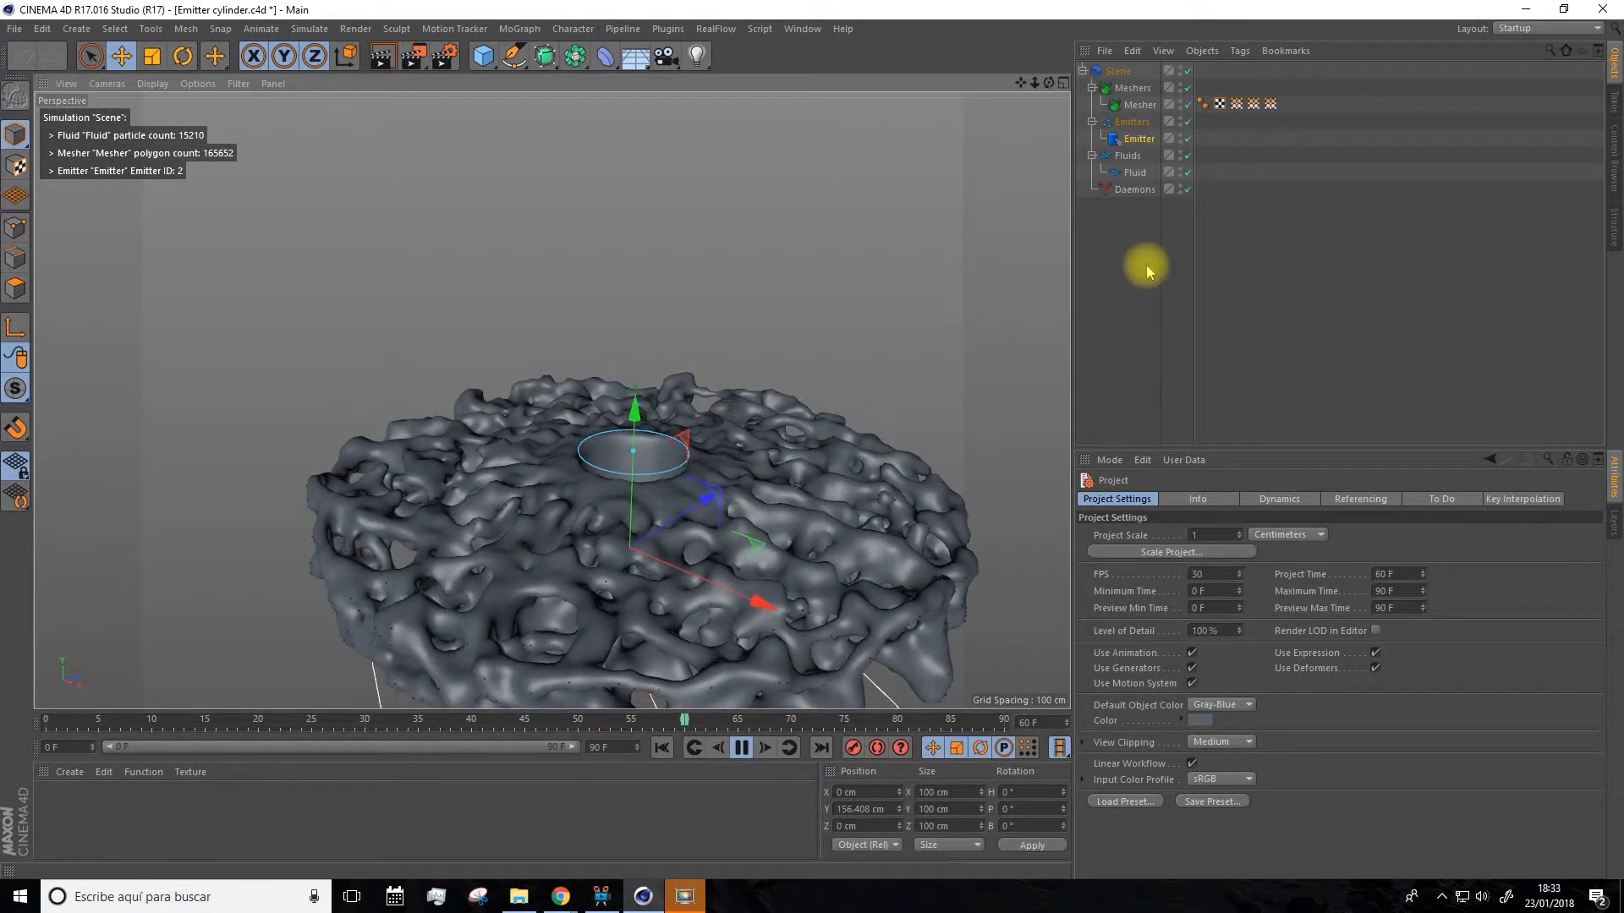
Show the cylinder emitter's Emission settings and pause the simulation at frame 76 to inspect the mesh.
{"action": "left_click", "coordinate": [1138, 138]}
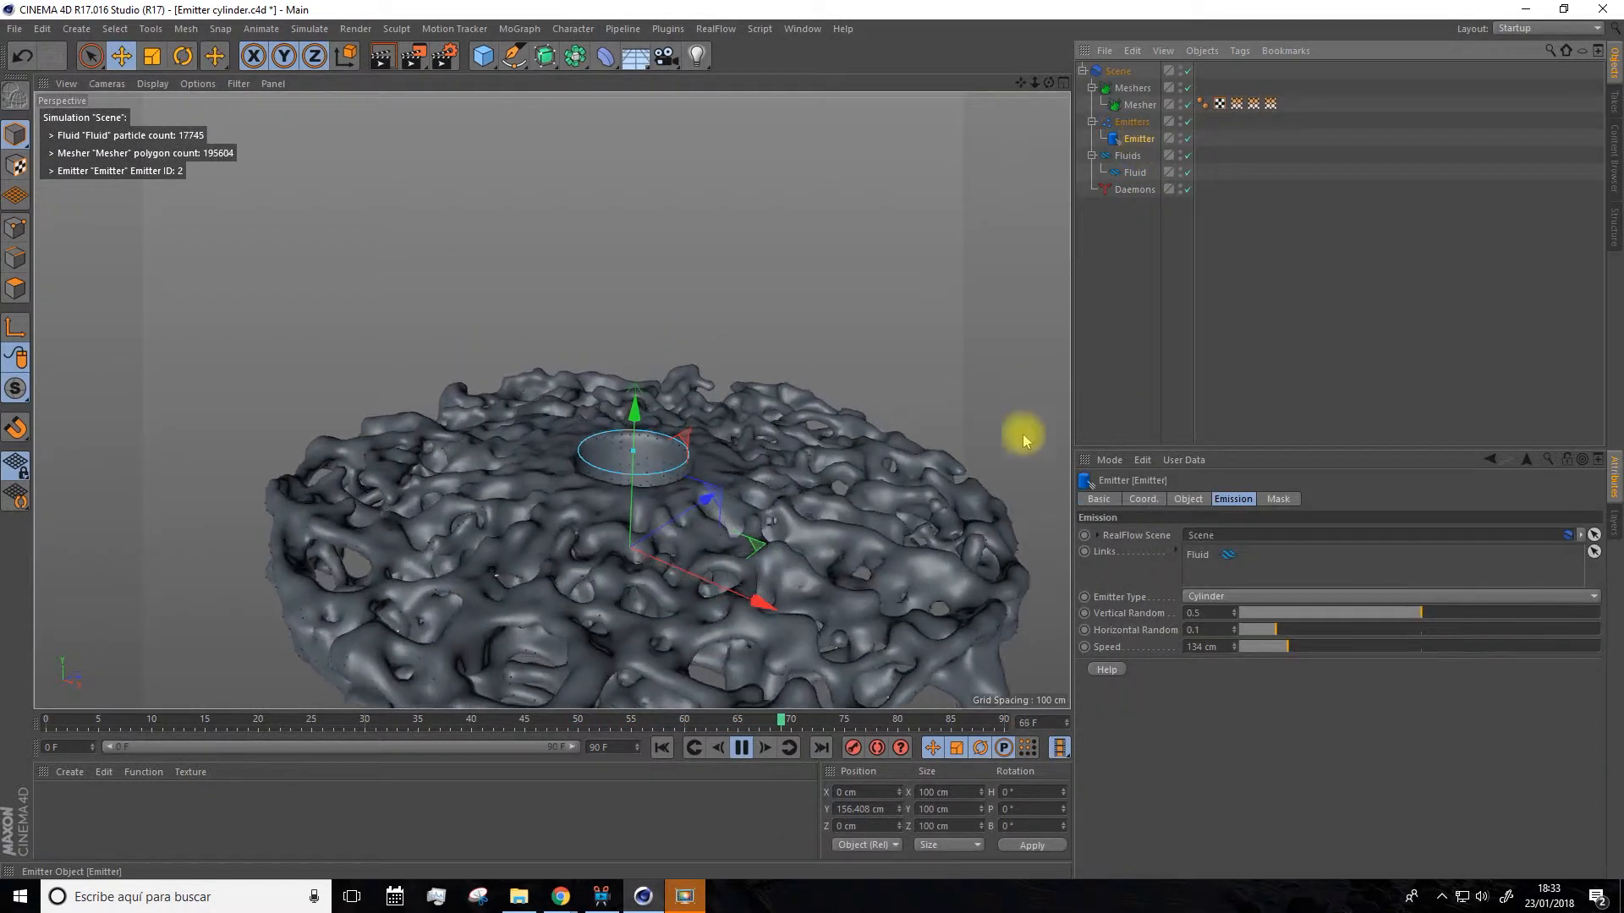
{"action": "left_click", "coordinate": [742, 748]}
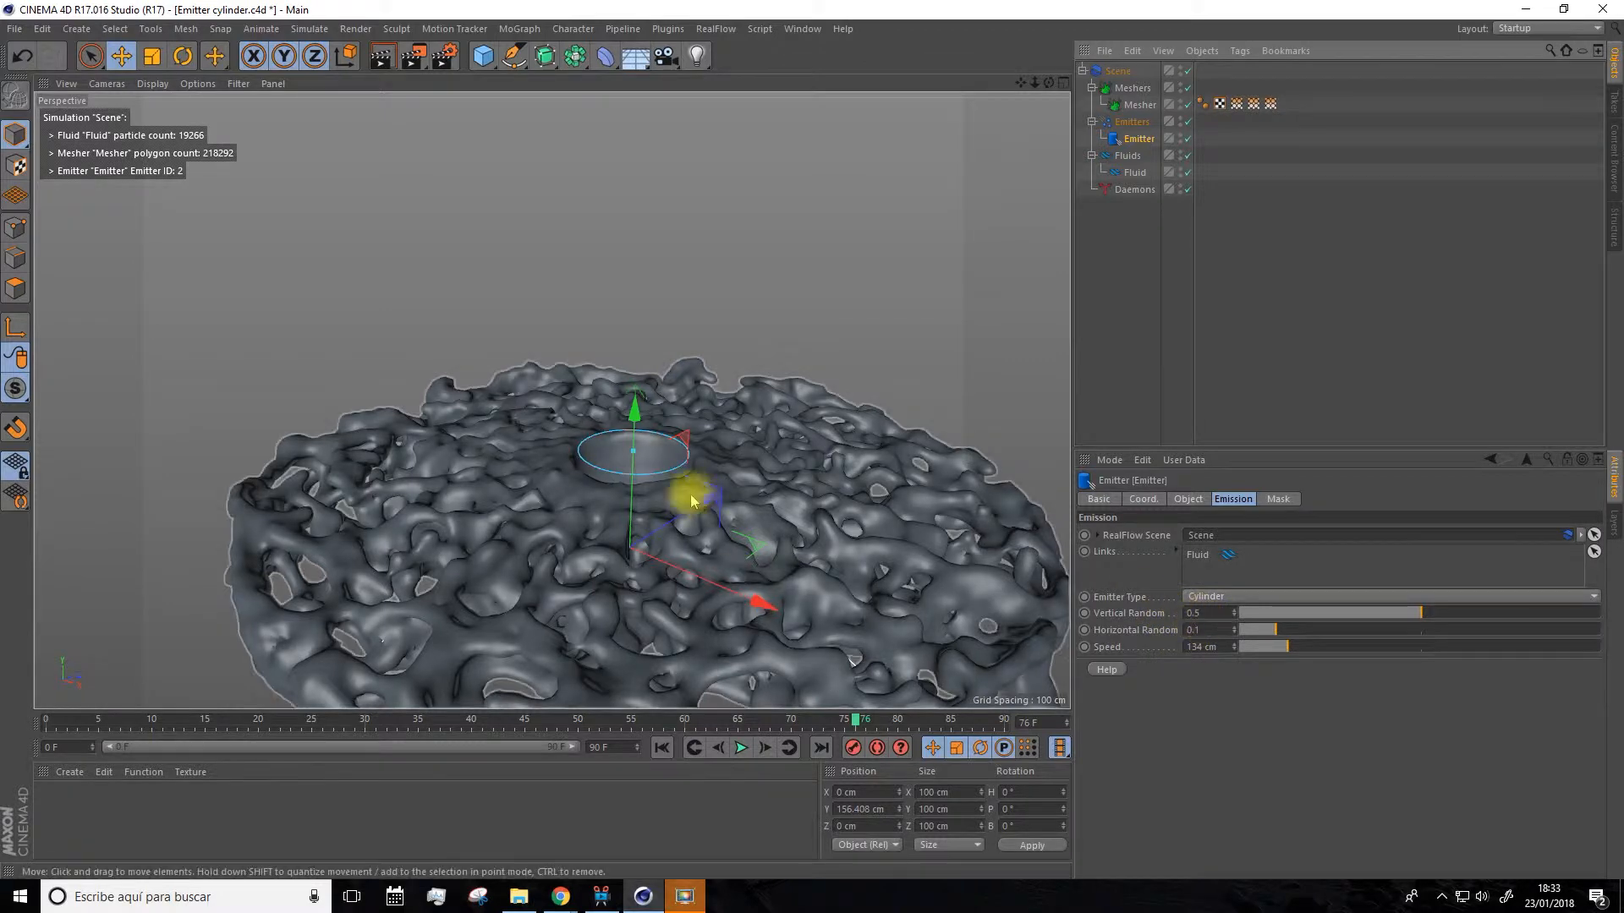
{"action": "left_click_drag", "start_coordinate": [534, 505], "coordinate": [971, 188], "text": "alt"}
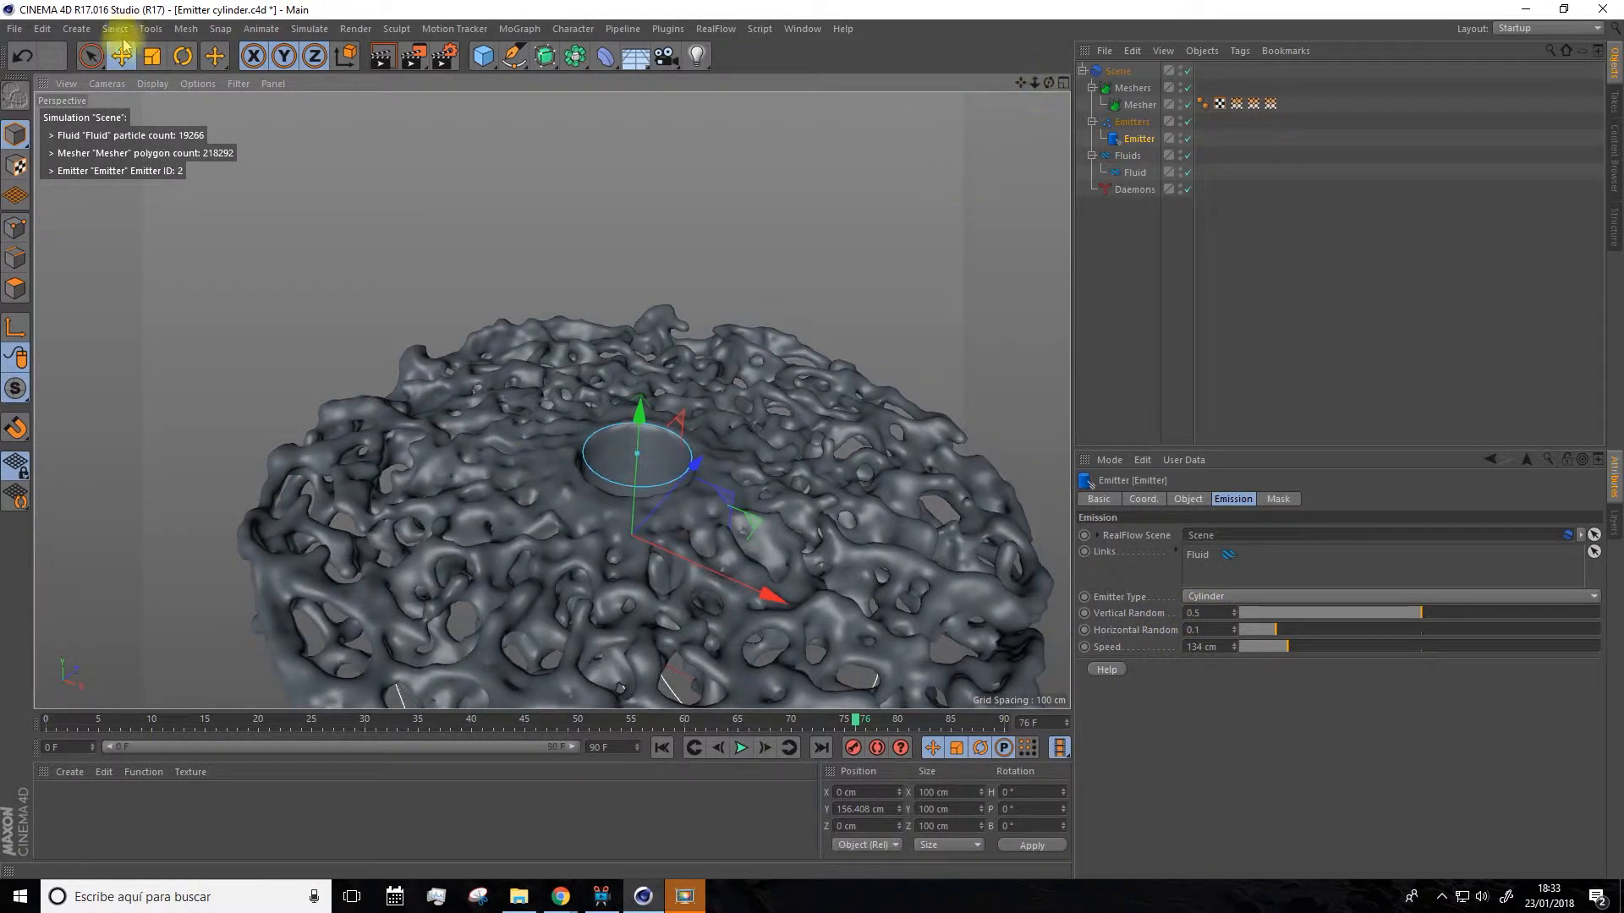
{"action": "left_click", "coordinate": [15, 29]}
{"action": "left_click", "coordinate": [57, 73]}
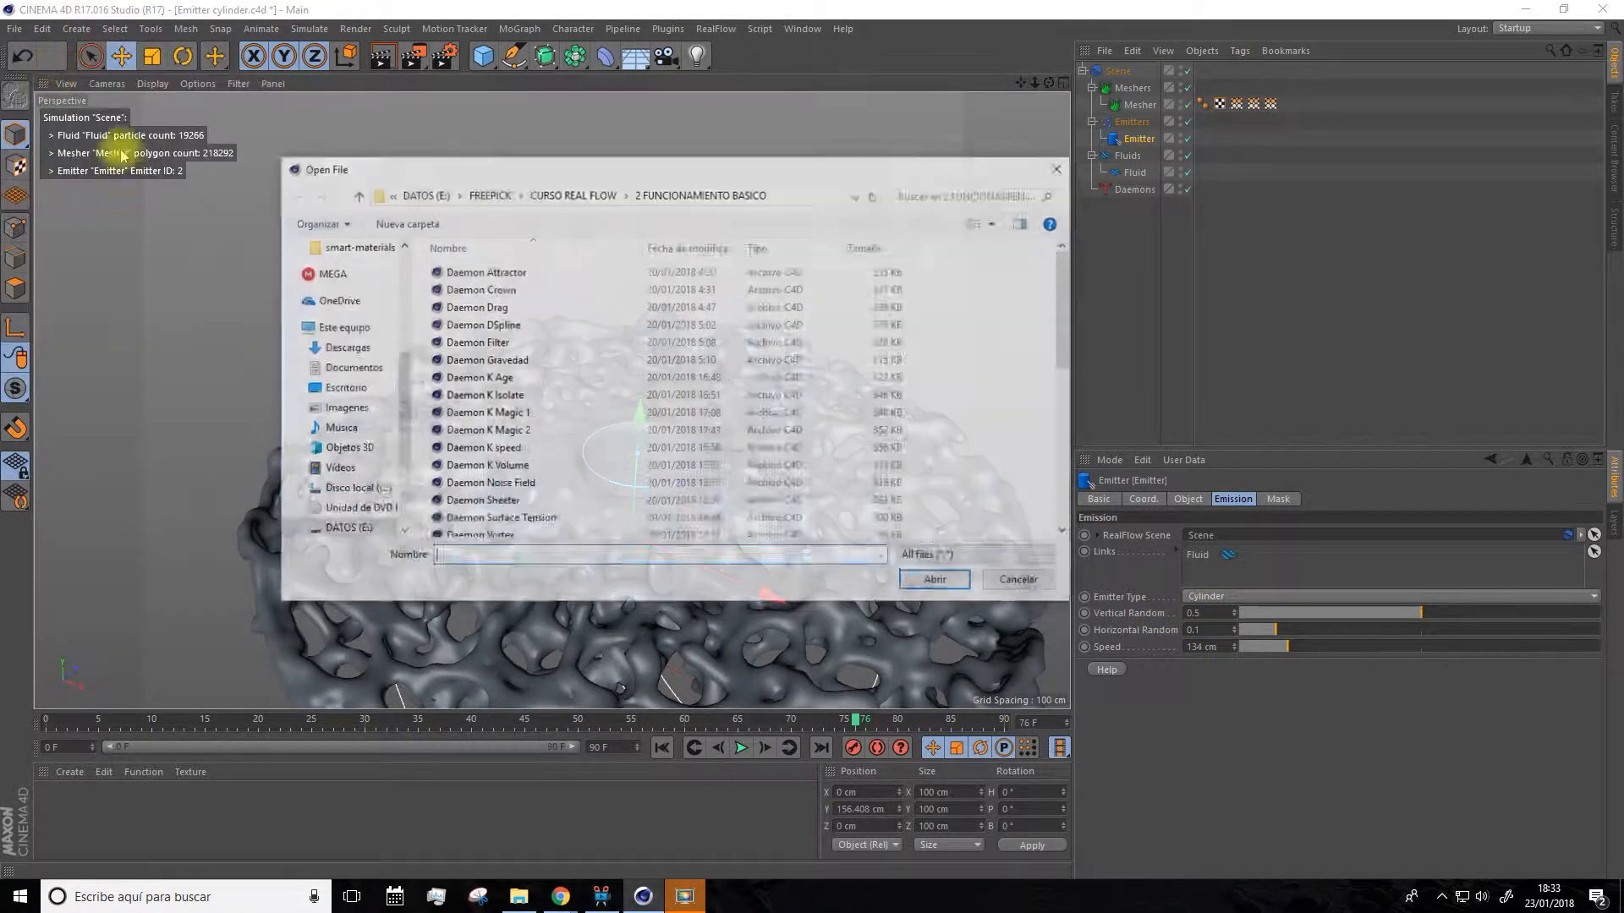
{"action": "left_click", "coordinate": [1020, 583]}
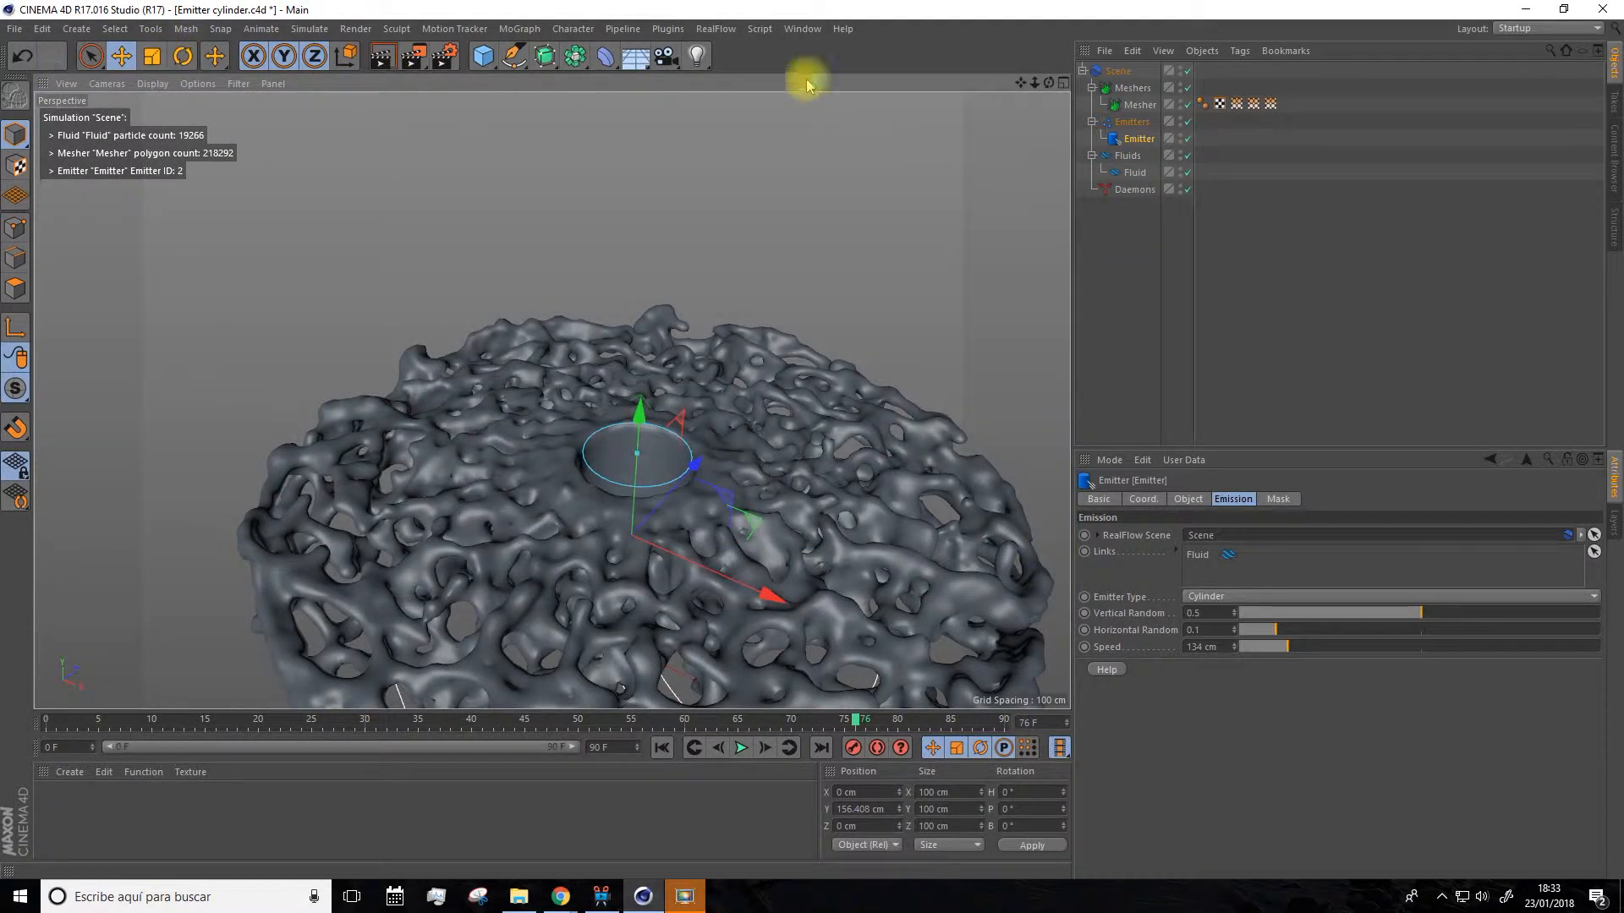
Detach the RealFlow commands and dock them as a palette row between the main tools and the viewport.
{"action": "left_click", "coordinate": [713, 31]}
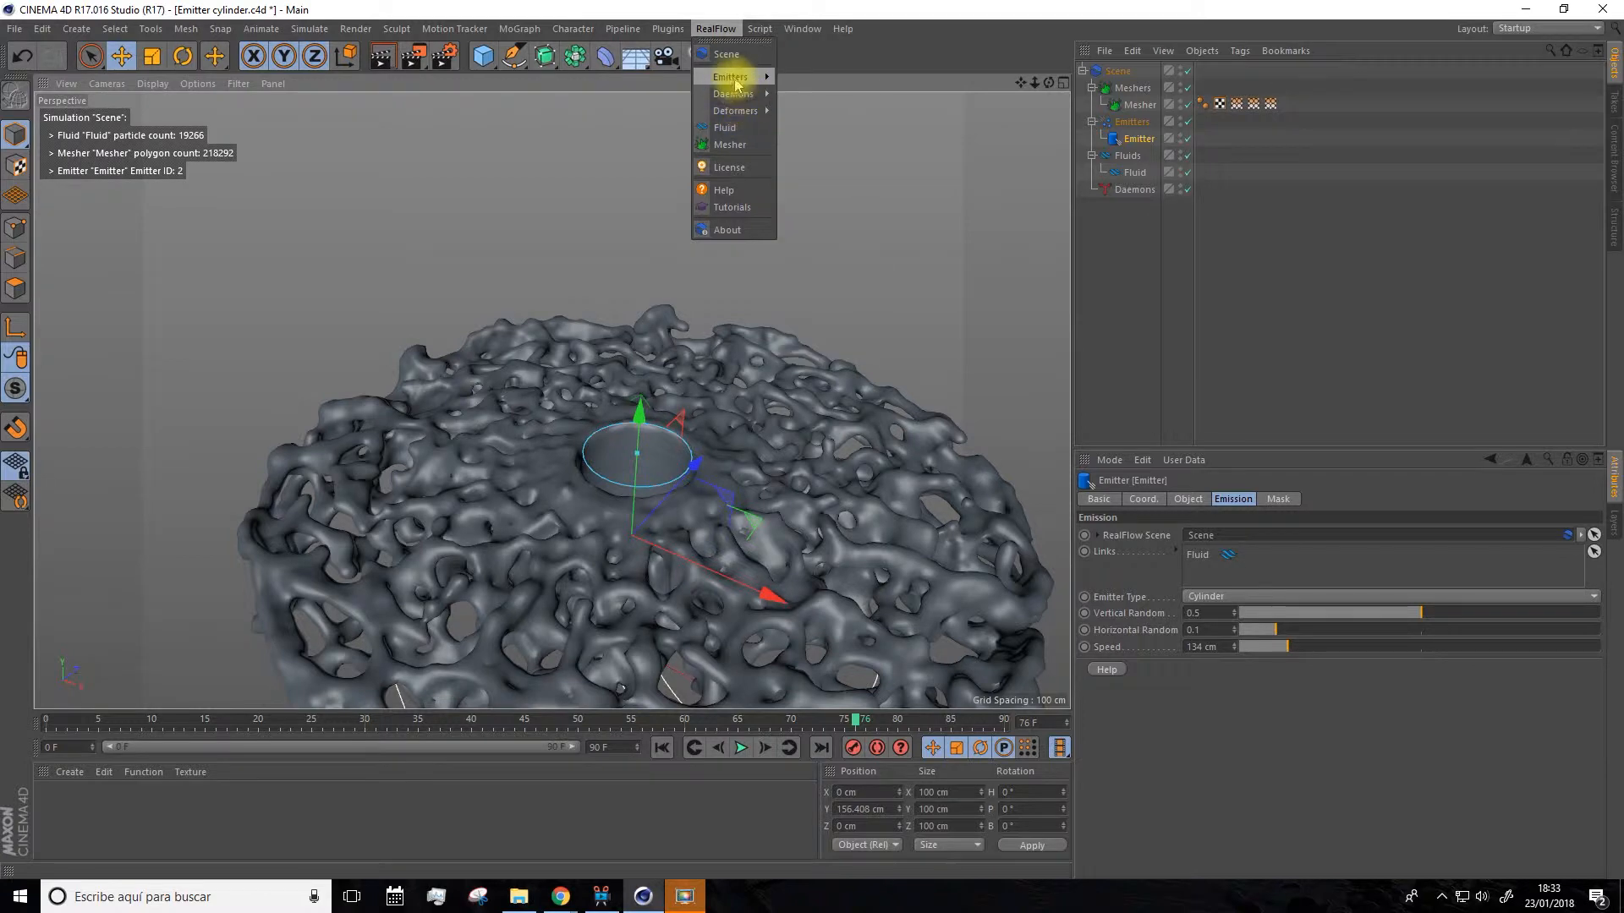
{"action": "left_click", "coordinate": [721, 40]}
{"action": "left_click_drag", "start_coordinate": [711, 47], "coordinate": [582, 67]}
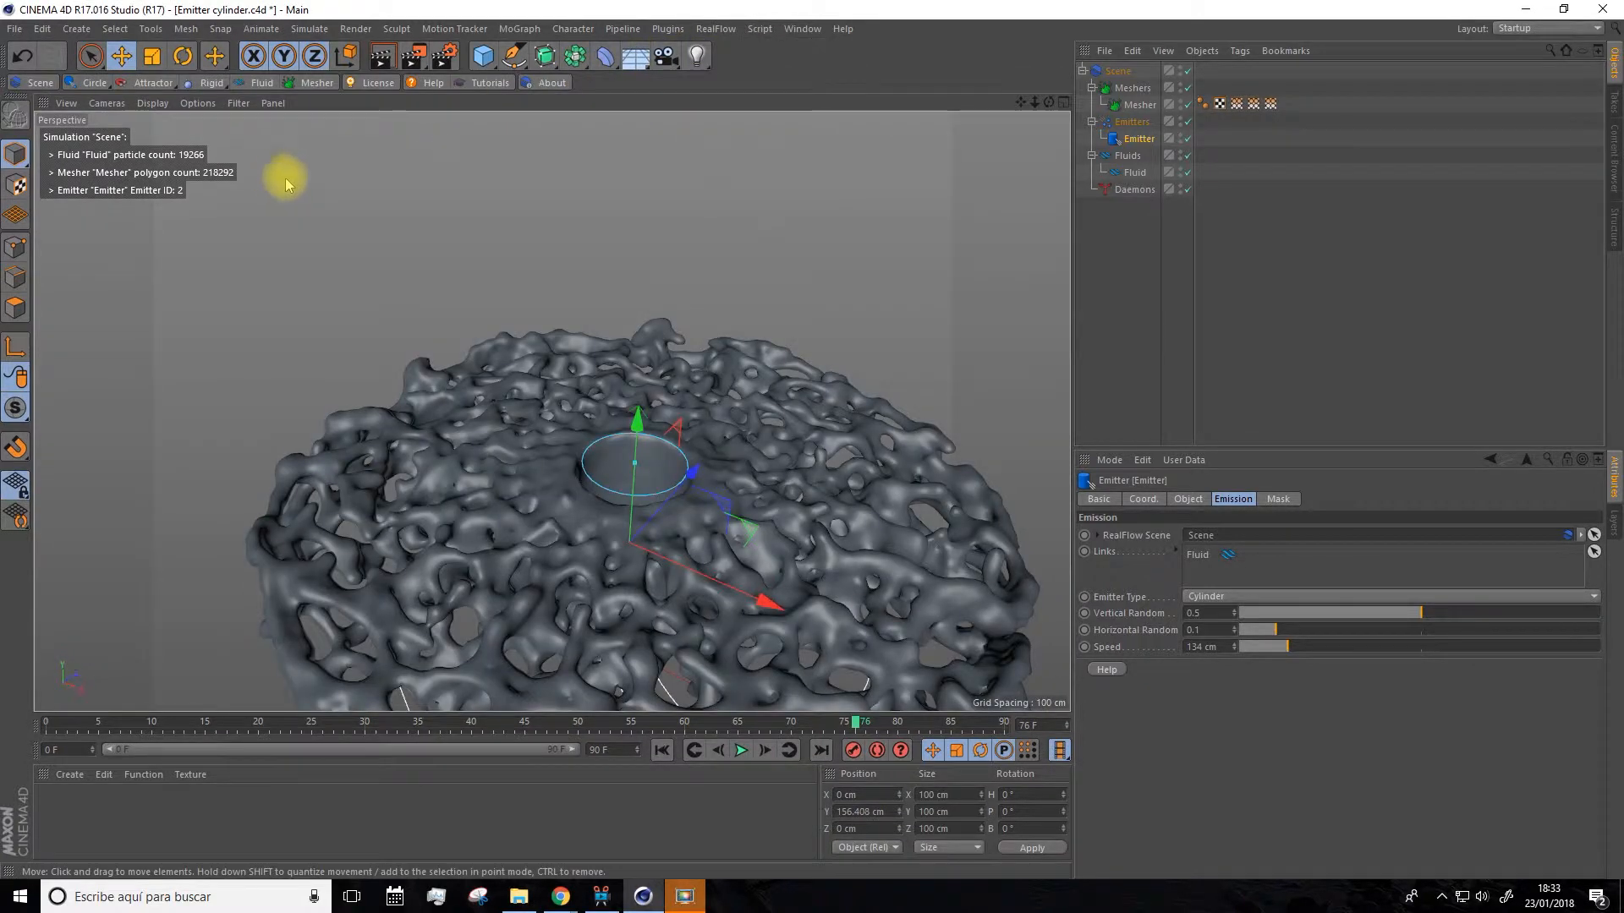
{"action": "left_click", "coordinate": [91, 82]}
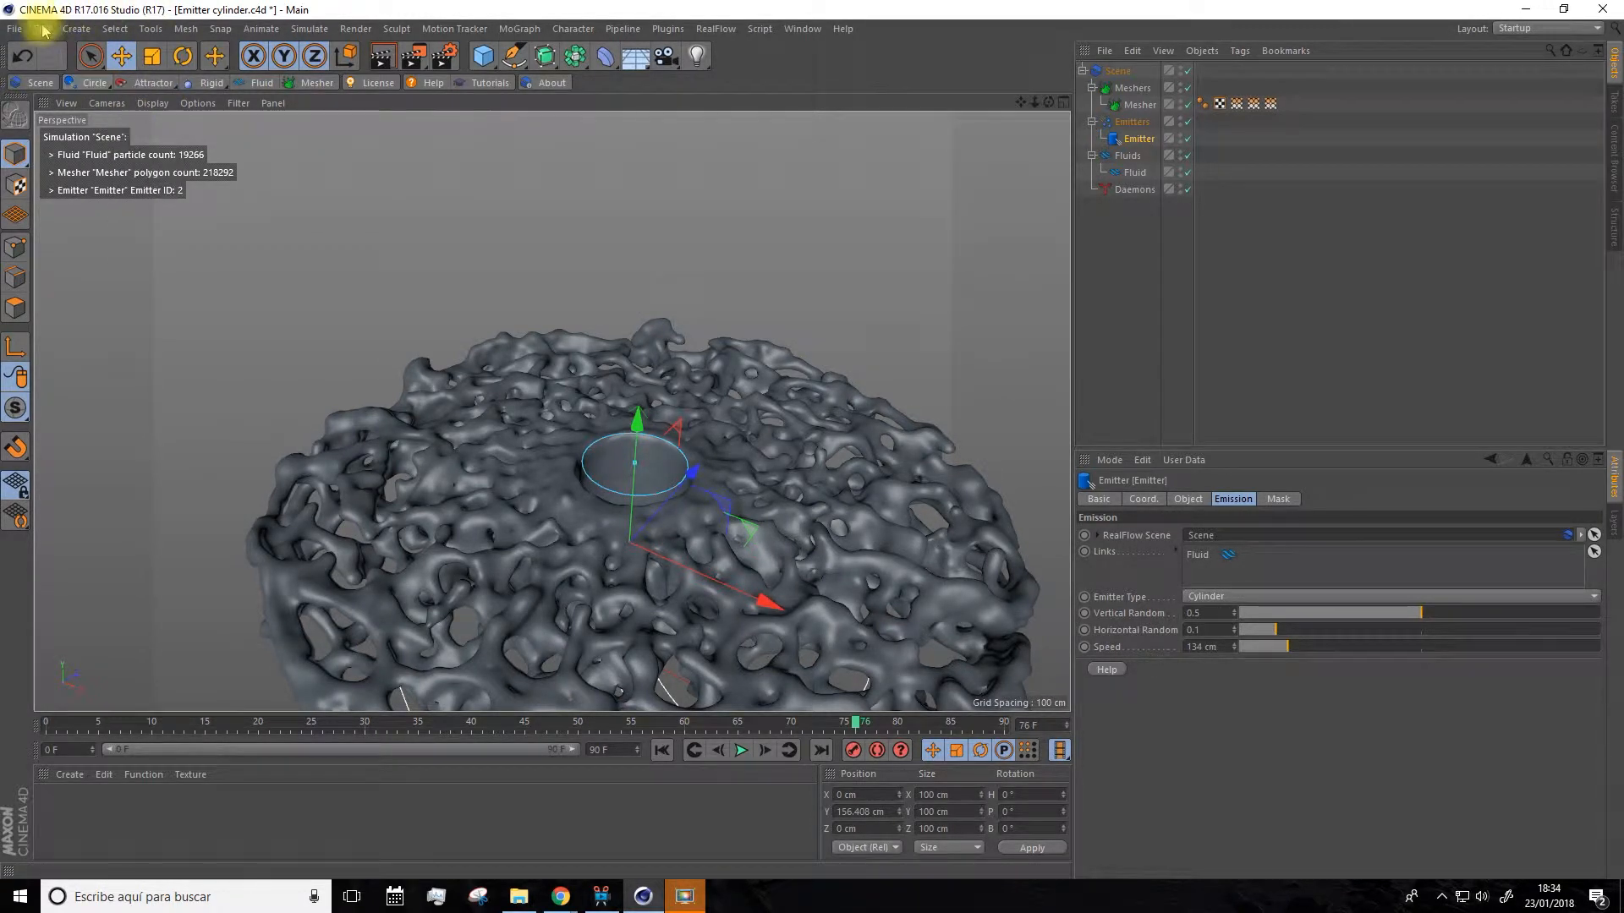
Open the Emitter fill scene file and play its fluid simulation.
{"action": "left_click", "coordinate": [14, 29]}
{"action": "left_click", "coordinate": [32, 71]}
{"action": "scroll", "coordinate": [1057, 355], "scroll_direction": "down", "scroll_amount": 4}
{"action": "left_click", "coordinate": [507, 407]}
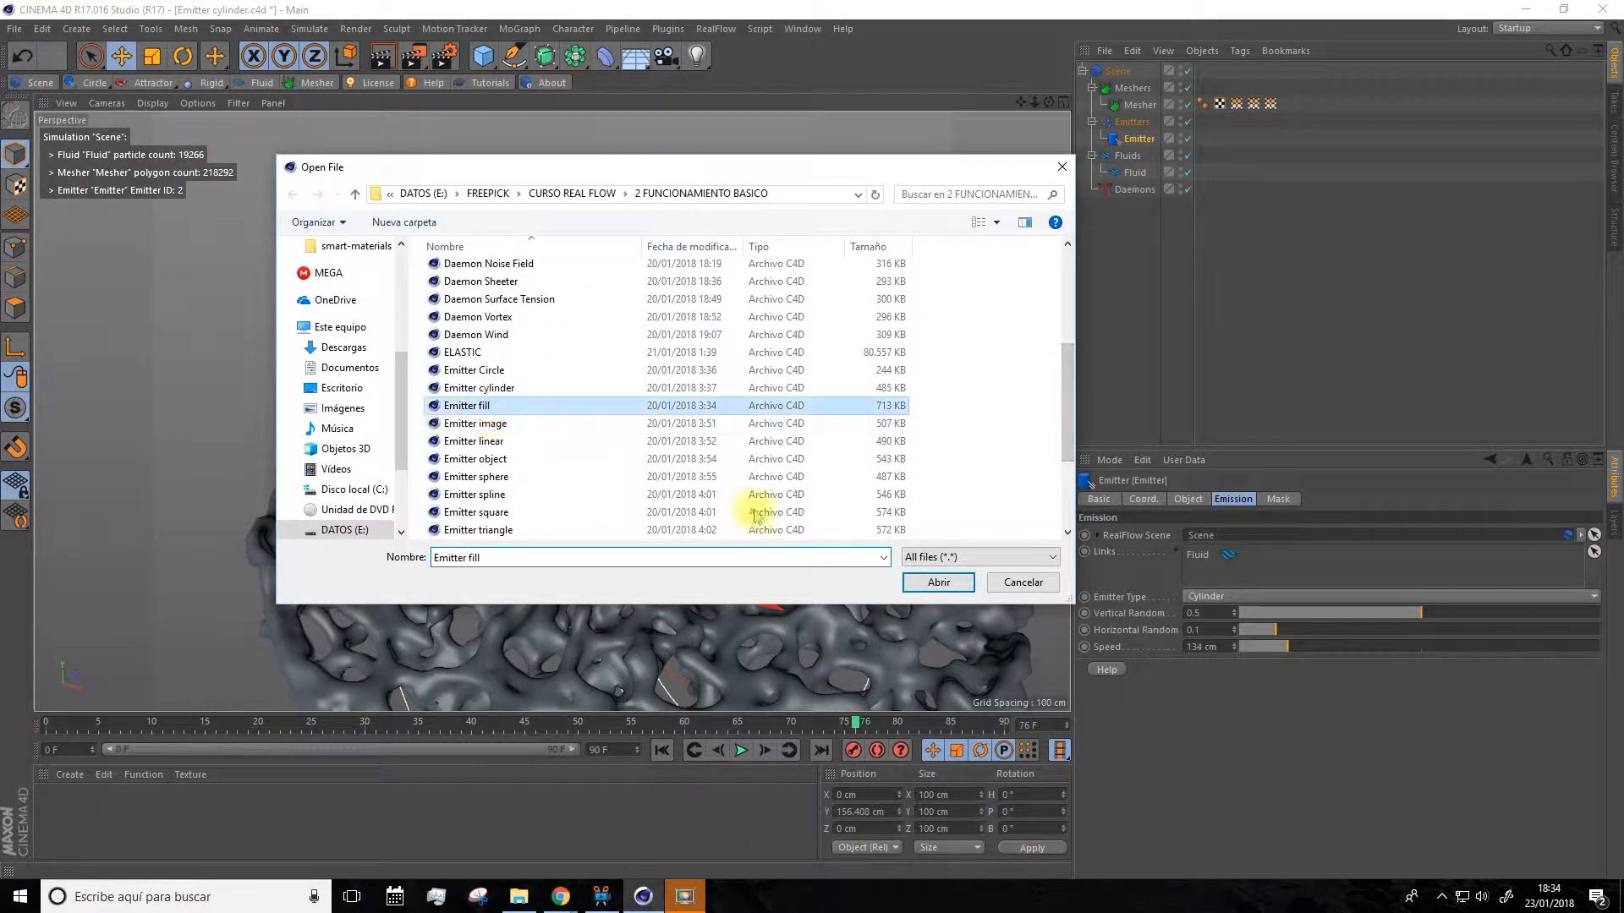
{"action": "left_click", "coordinate": [944, 589]}
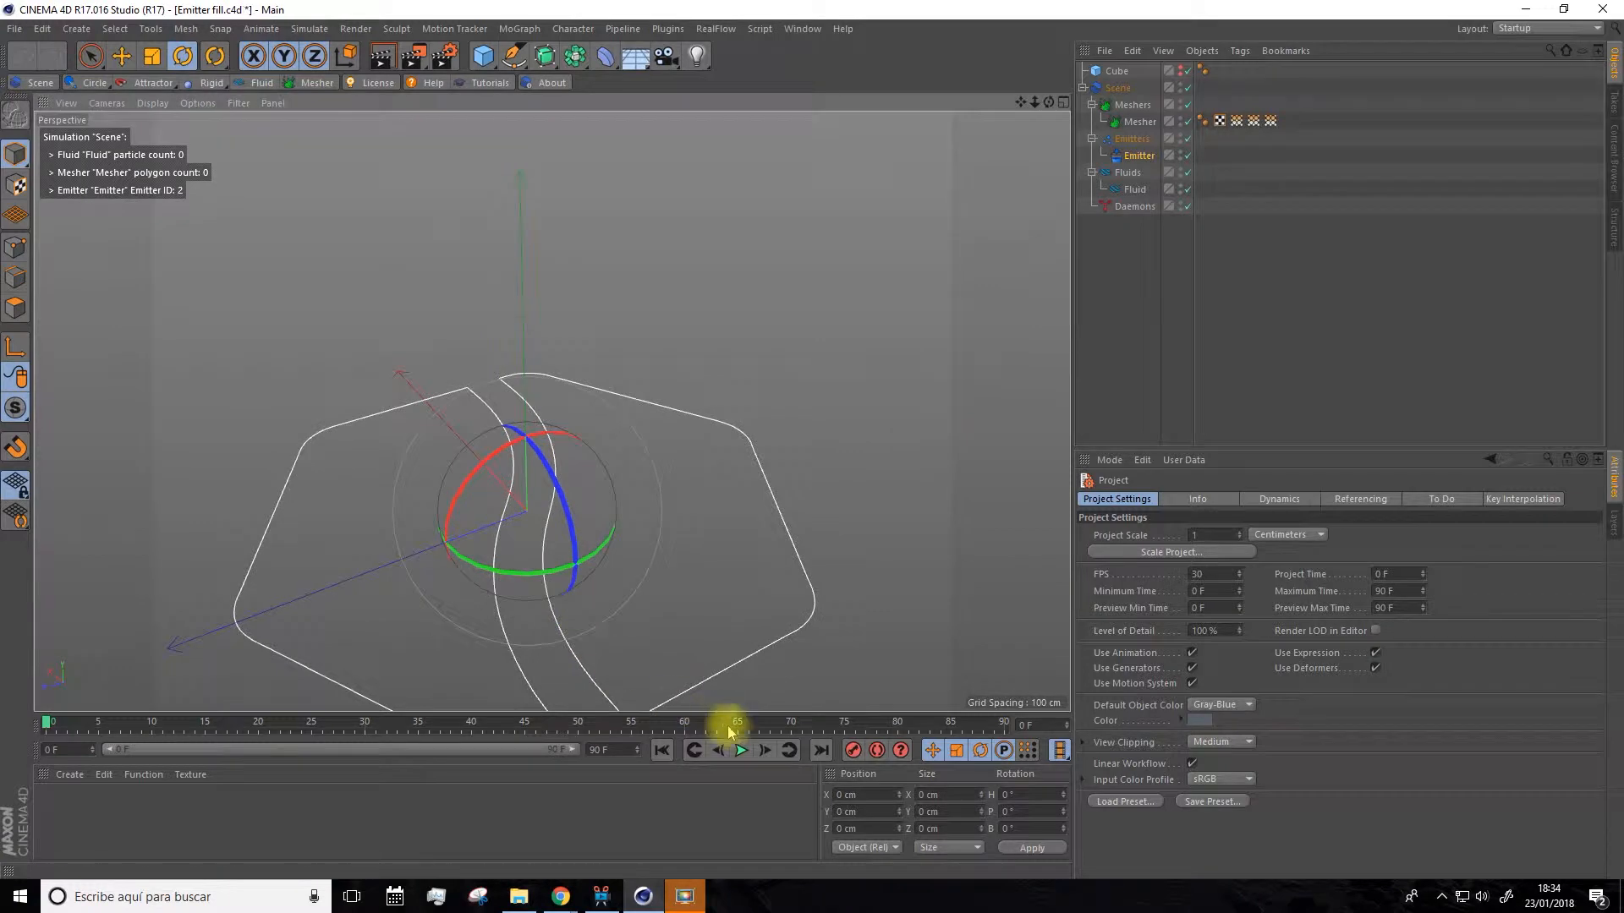
{"action": "left_click", "coordinate": [742, 751]}
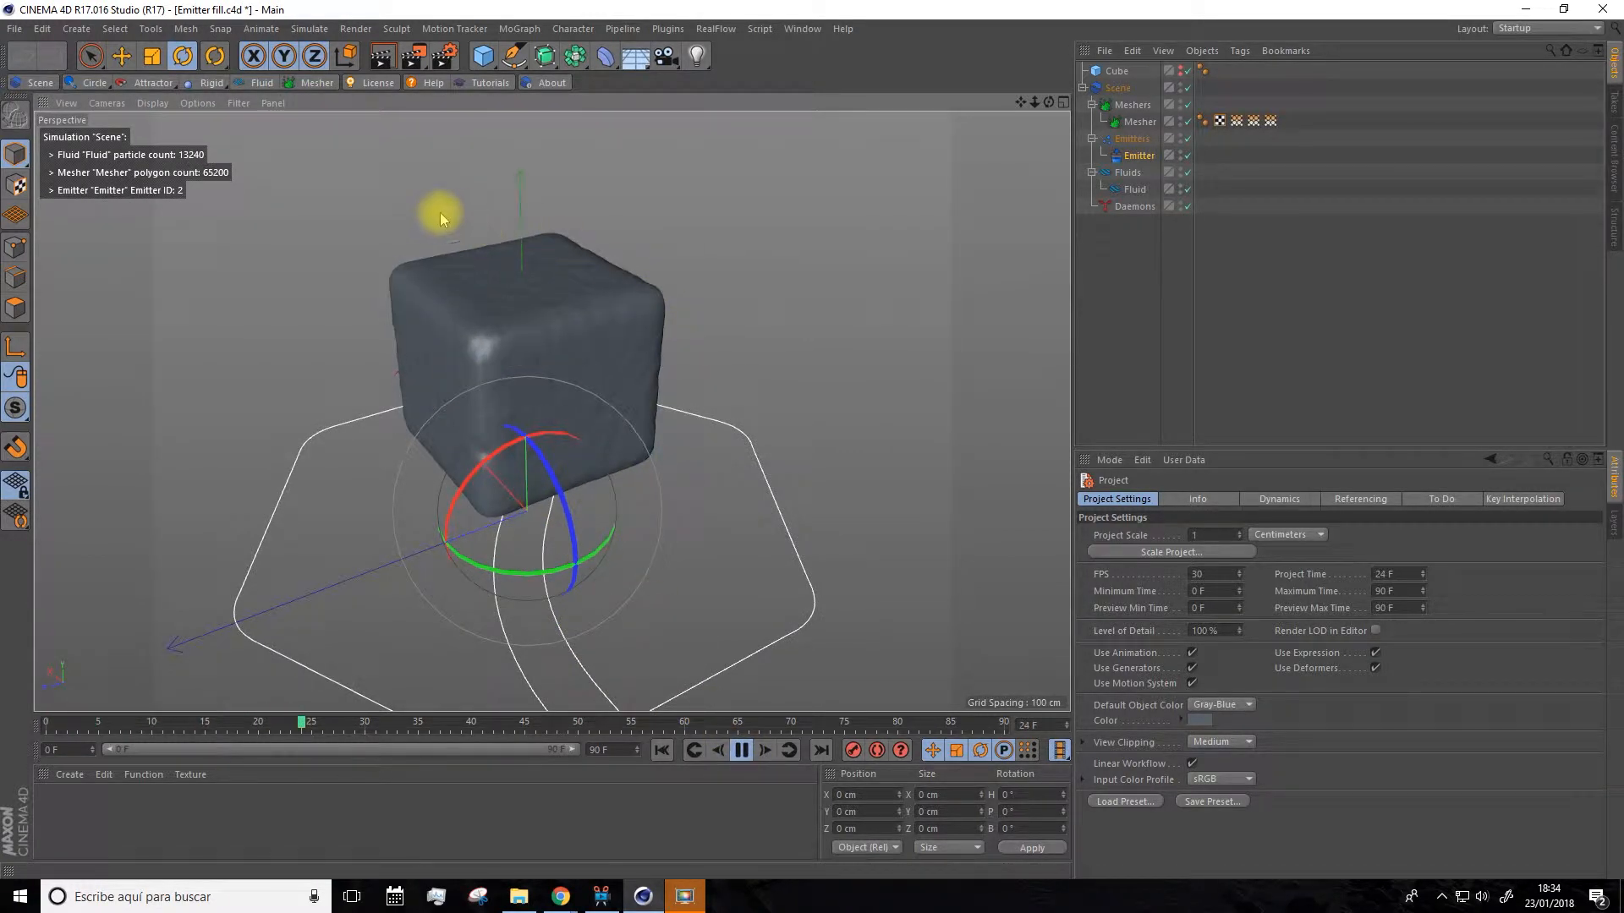
Pause the simulation at frame 35 and assign the Cube as the fill emitter's Body.
{"action": "left_click", "coordinate": [742, 751]}
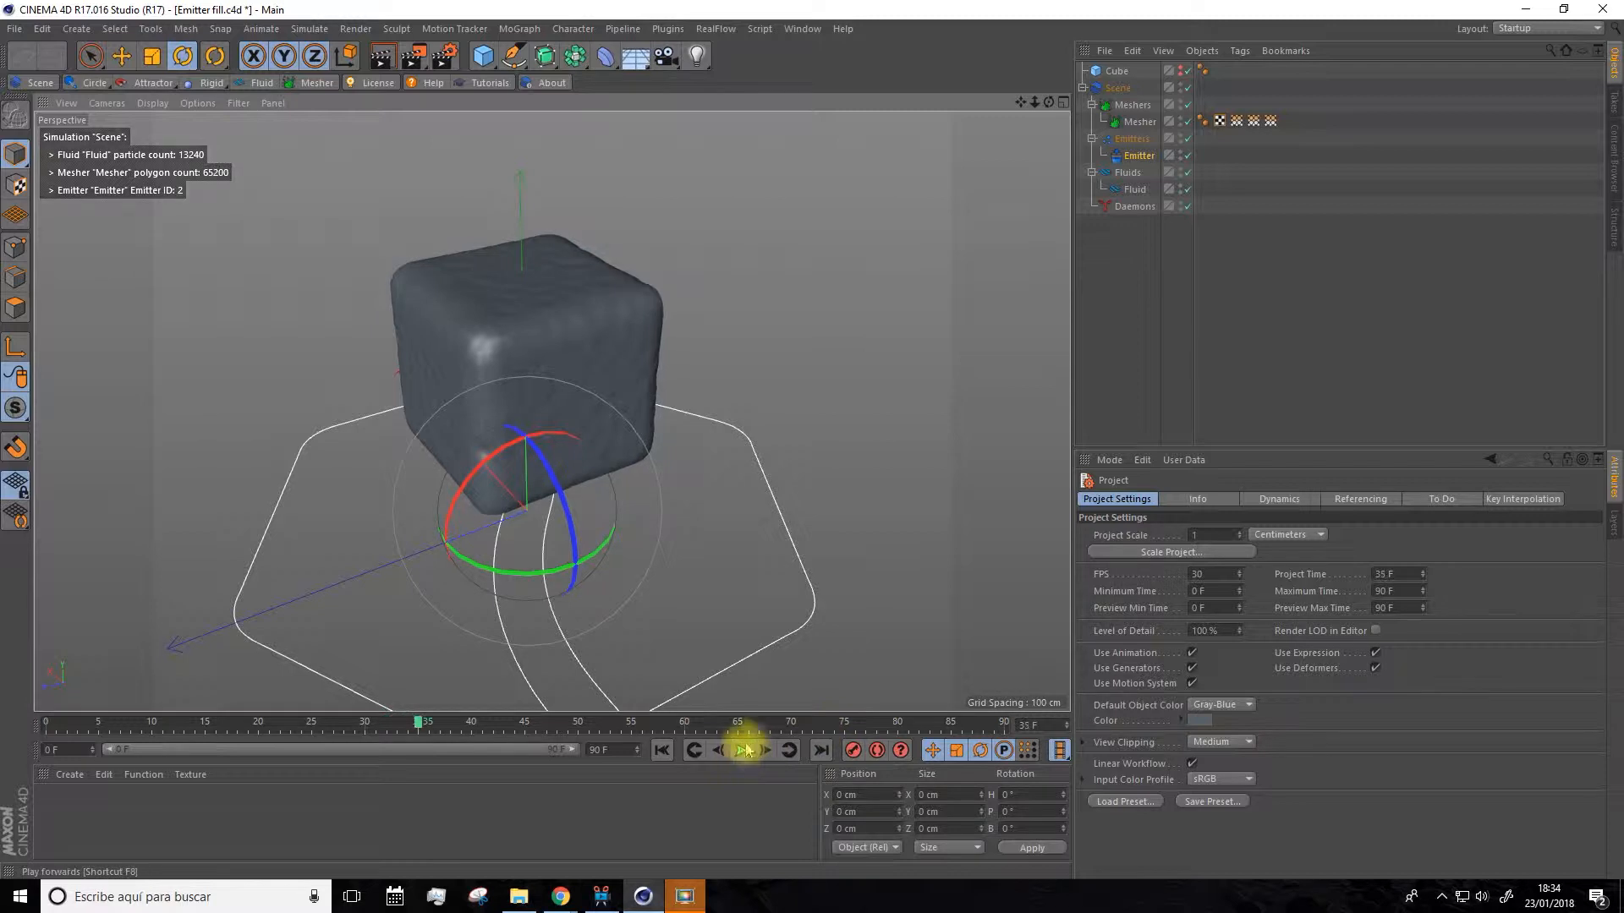
{"action": "left_click", "coordinate": [1124, 276]}
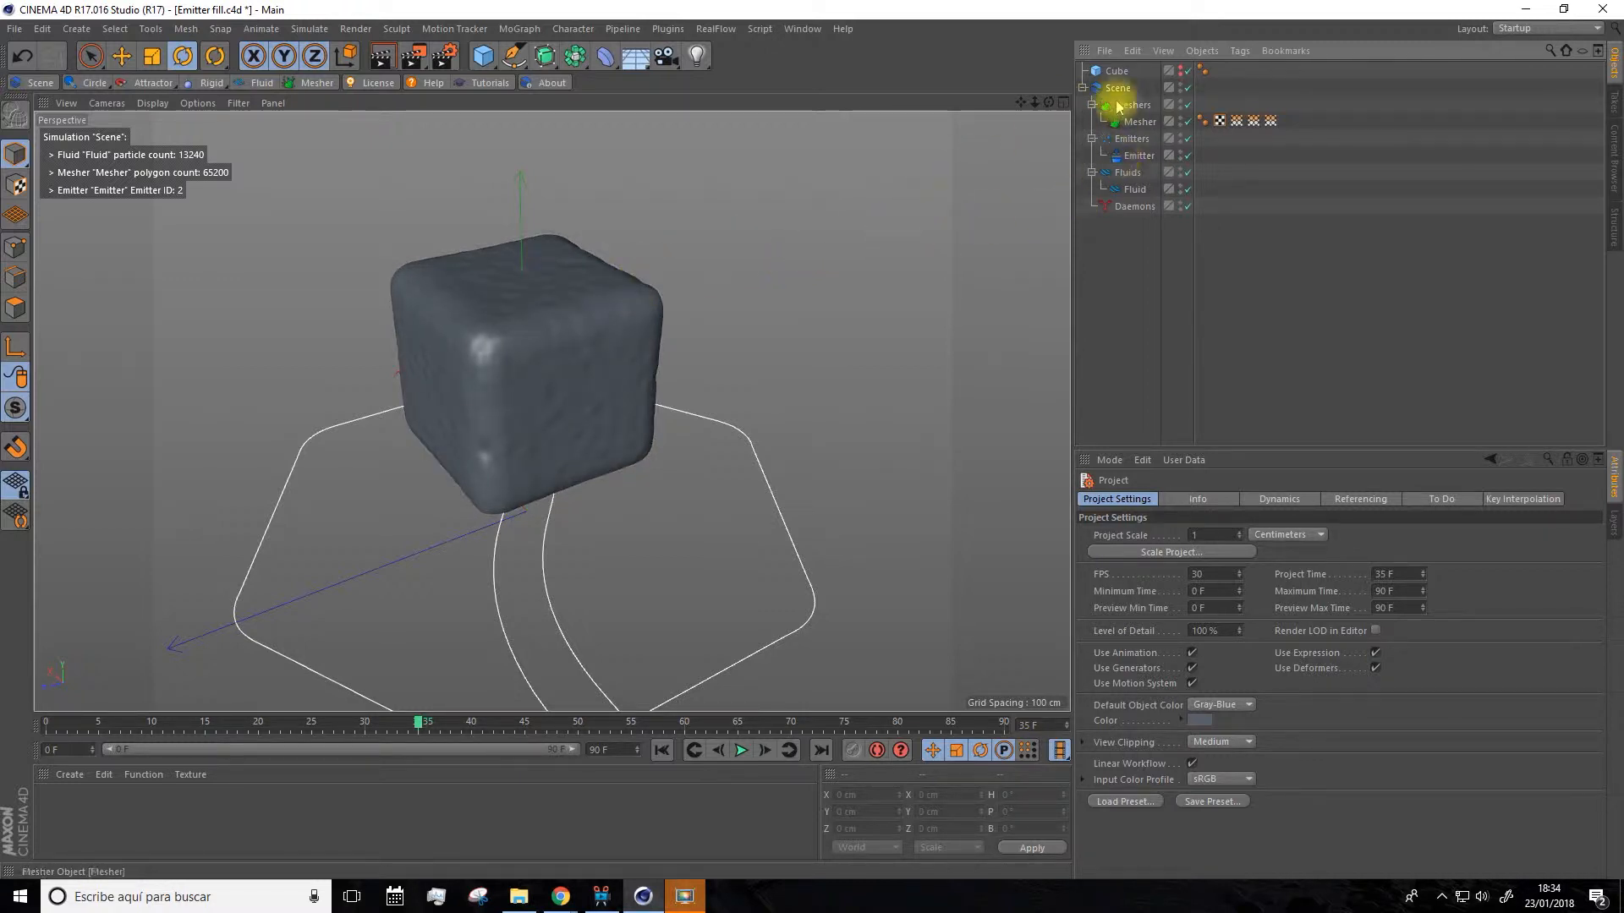
{"action": "left_click", "coordinate": [1139, 157]}
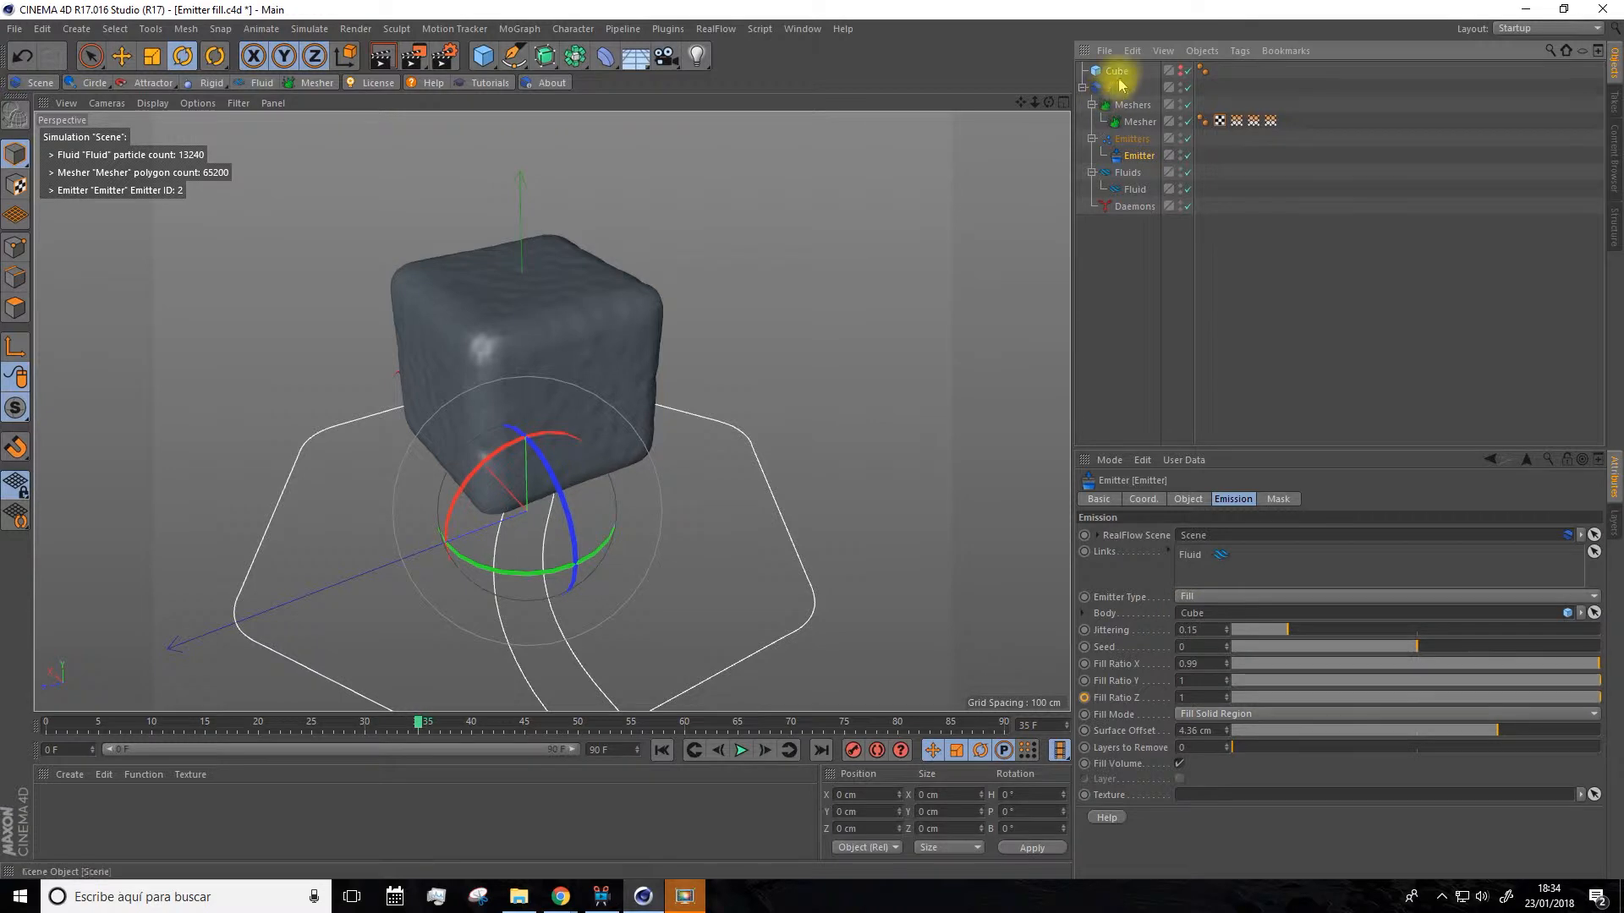
{"action": "left_click_drag", "start_coordinate": [1121, 75], "coordinate": [1229, 615]}
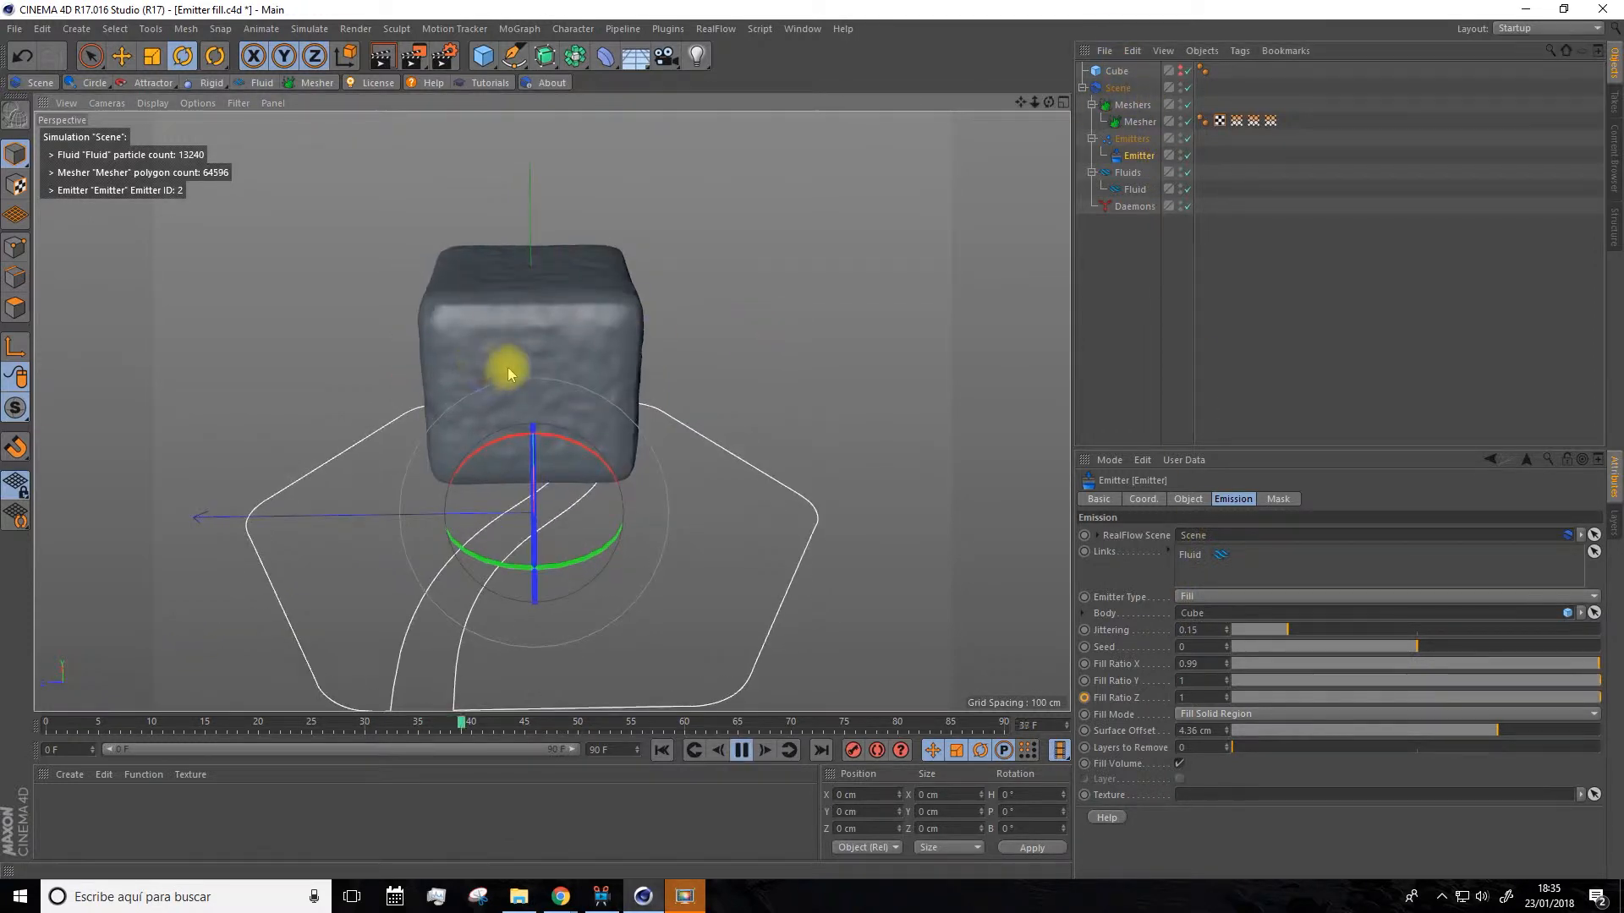
Inspect the playing fluid cube up close, try the emitter's Jittering at 0, and set it to 0.75.
{"action": "scroll", "coordinate": [508, 373], "scroll_direction": "up", "scroll_amount": 3}
{"action": "left_click_drag", "start_coordinate": [508, 364], "coordinate": [334, 457], "text": "alt"}
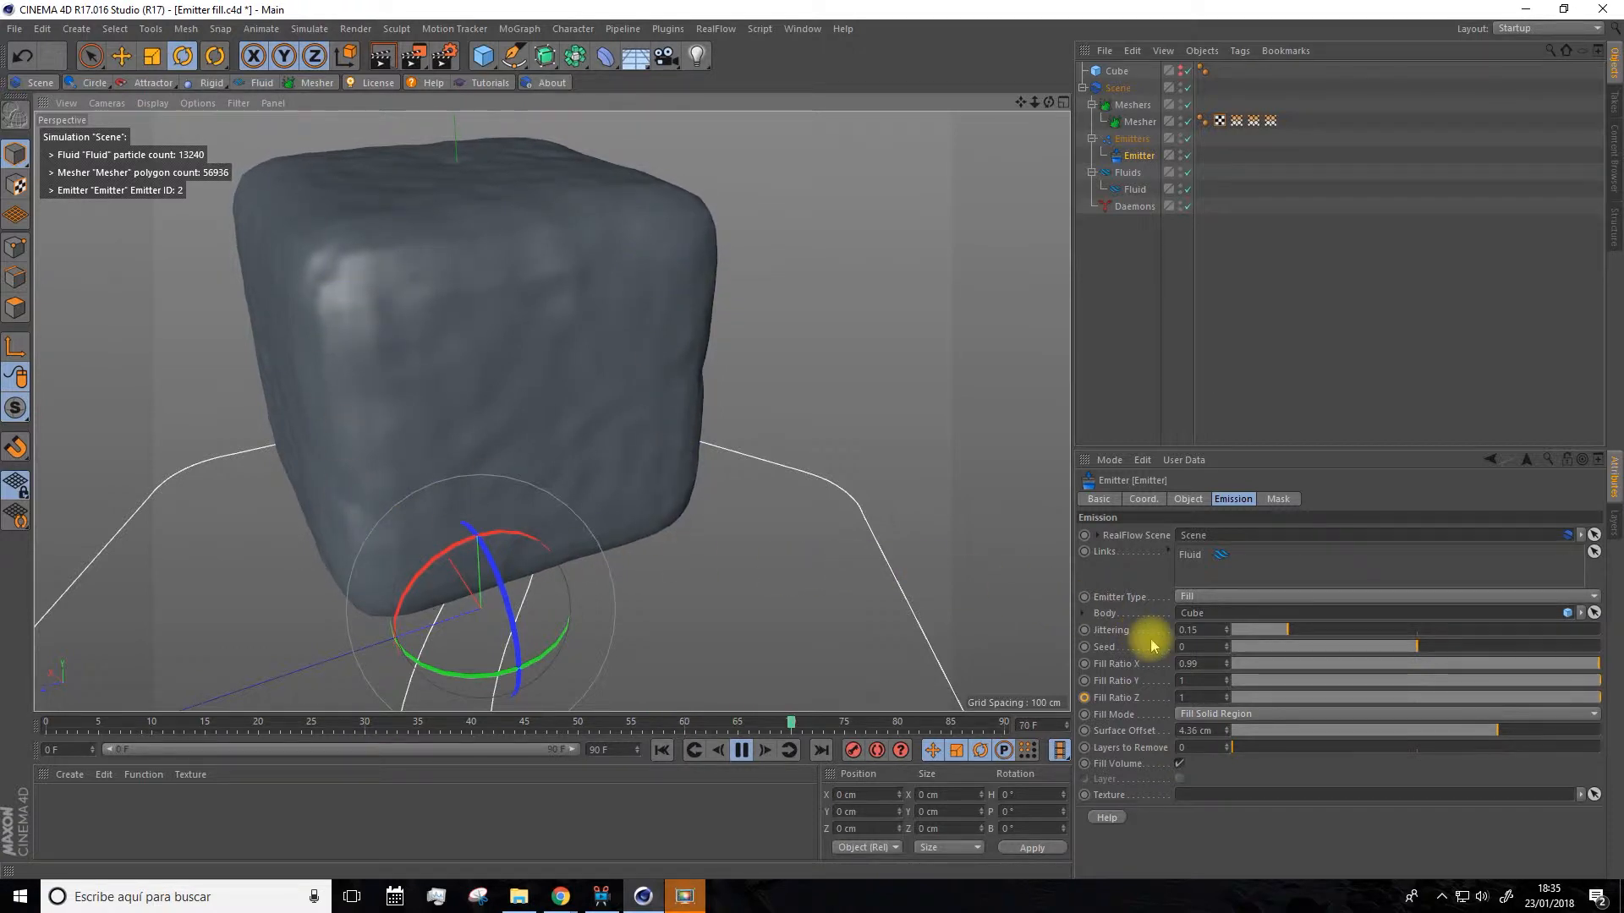
{"action": "left_click_drag", "start_coordinate": [1284, 628], "coordinate": [1266, 634]}
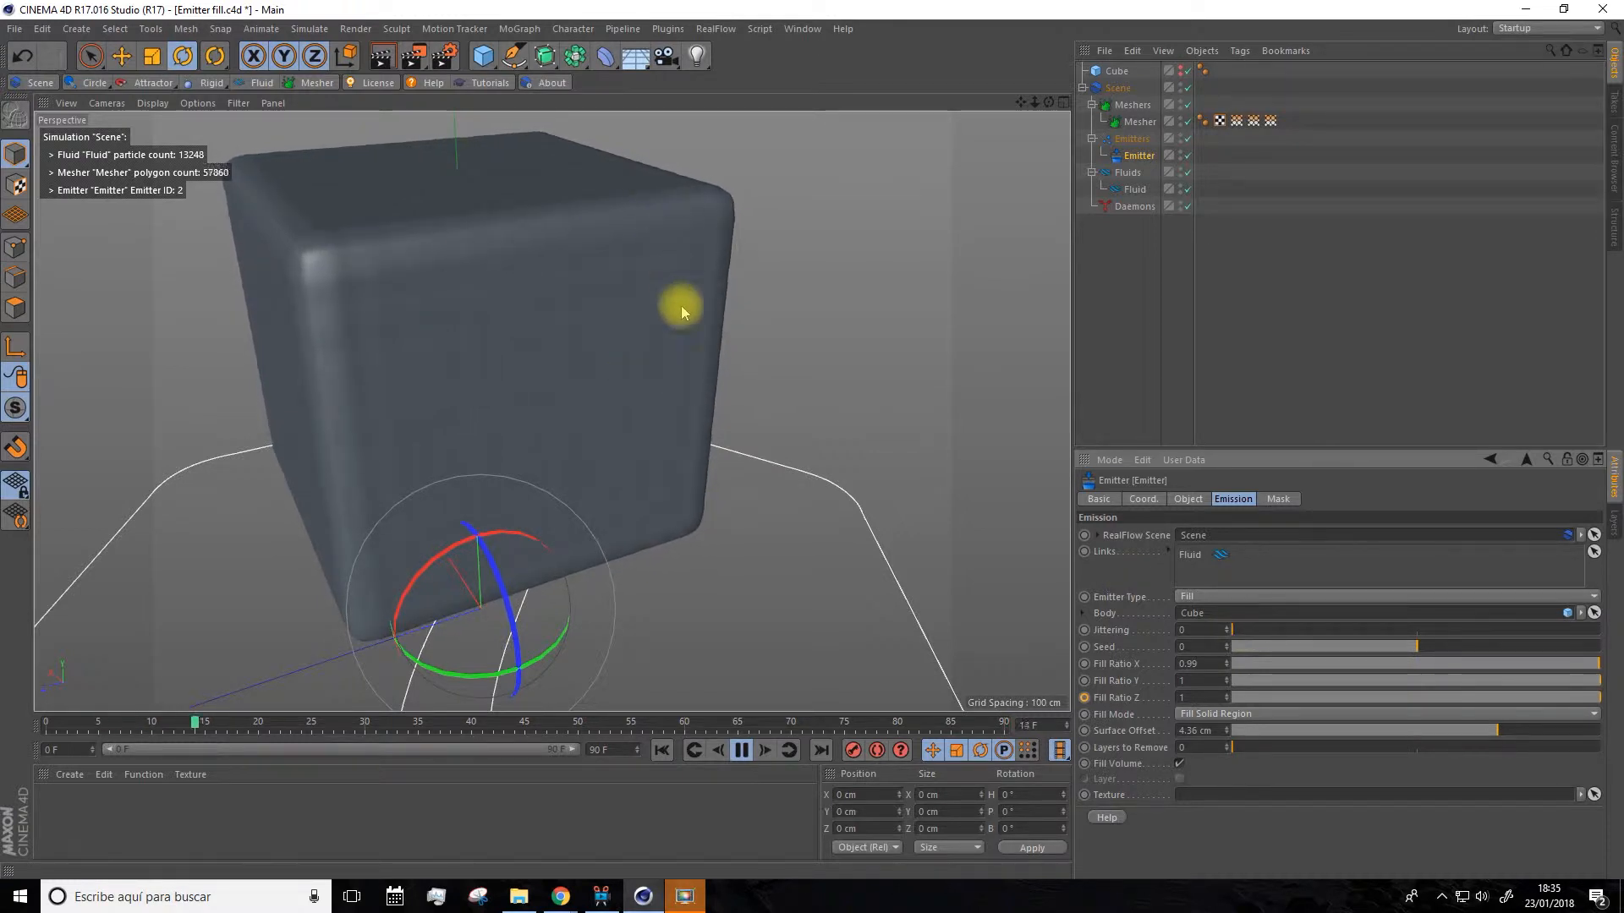
{"action": "left_click_drag", "start_coordinate": [1235, 631], "coordinate": [1511, 632]}
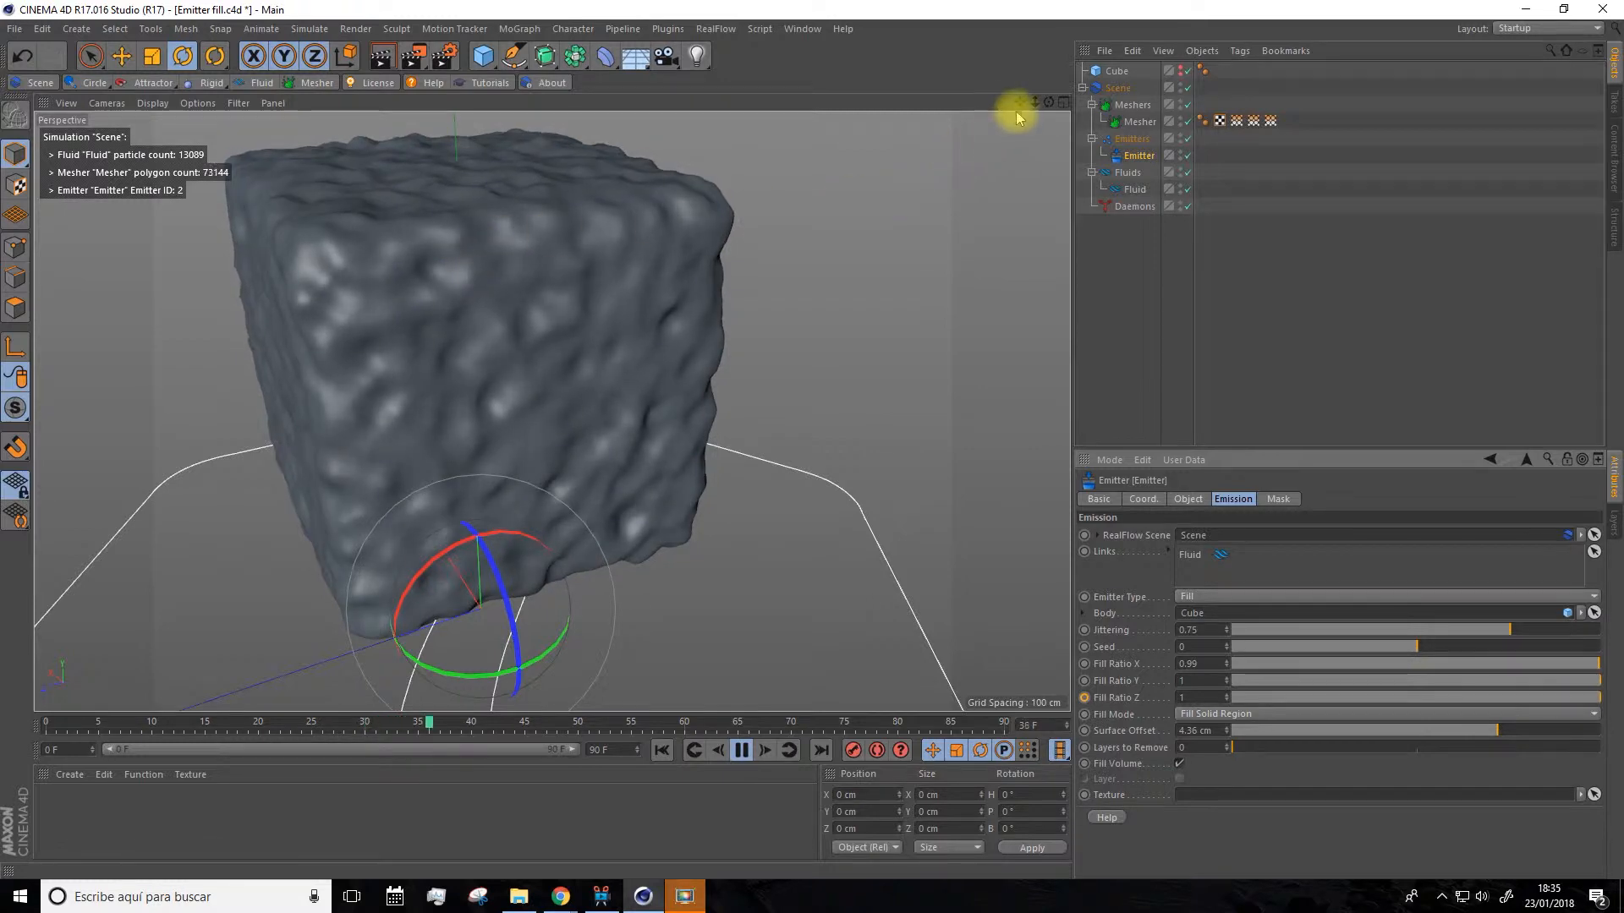
Try a Seed of -27 on the fill emitter and set it to 35 while the simulation plays.
{"action": "left_click_drag", "start_coordinate": [869, 216], "coordinate": [605, 290], "text": "alt"}
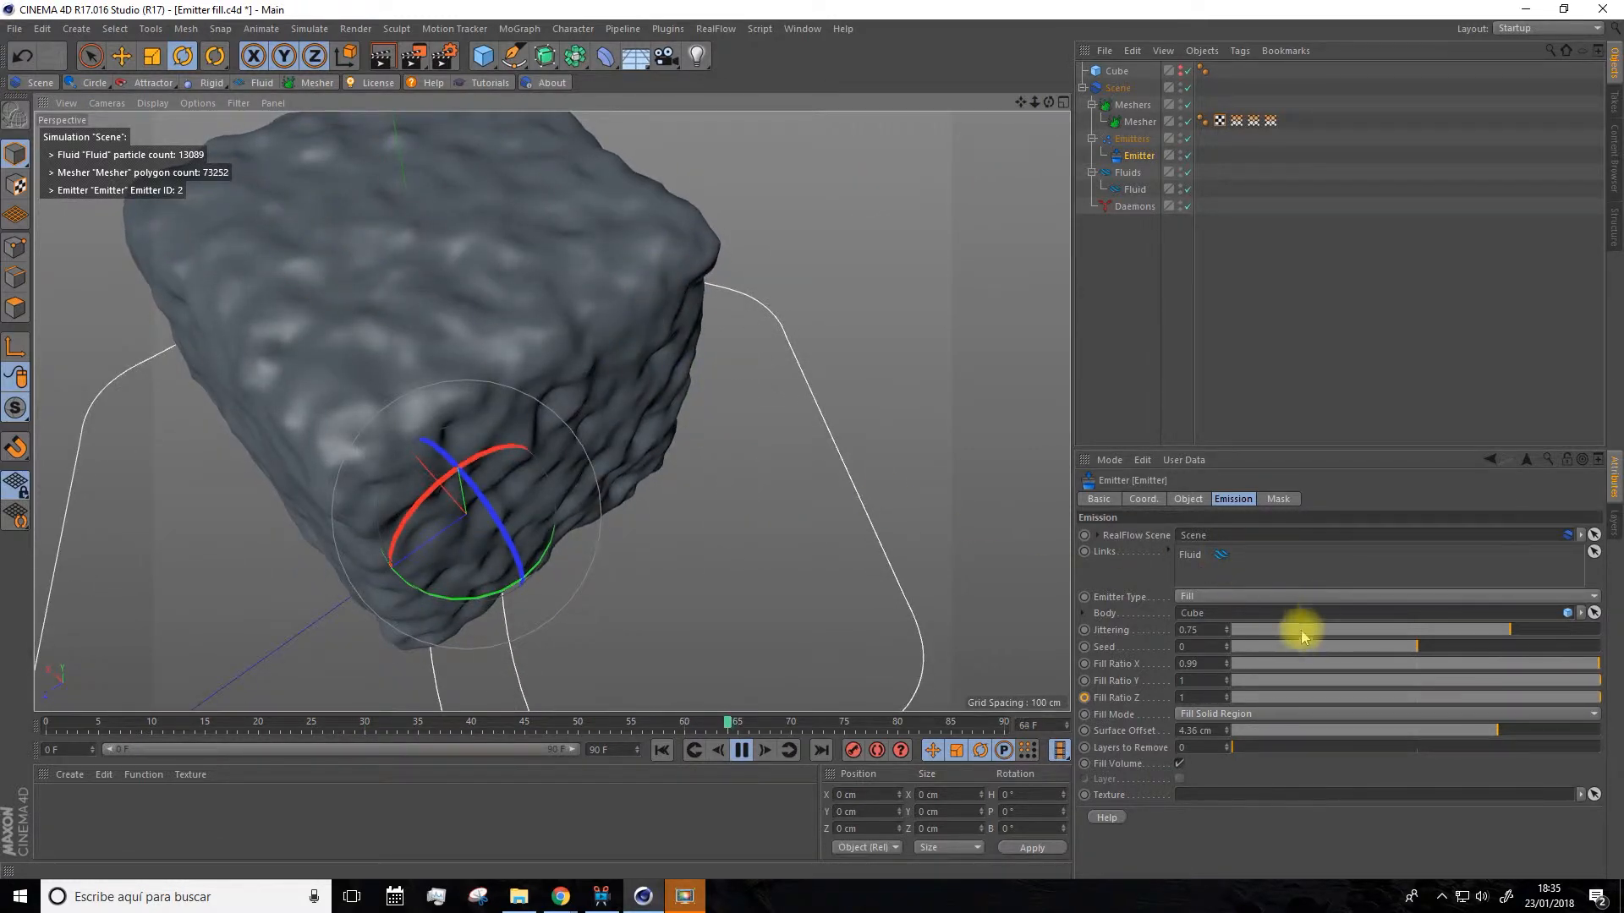
{"action": "left_click_drag", "start_coordinate": [1352, 646], "coordinate": [1325, 653]}
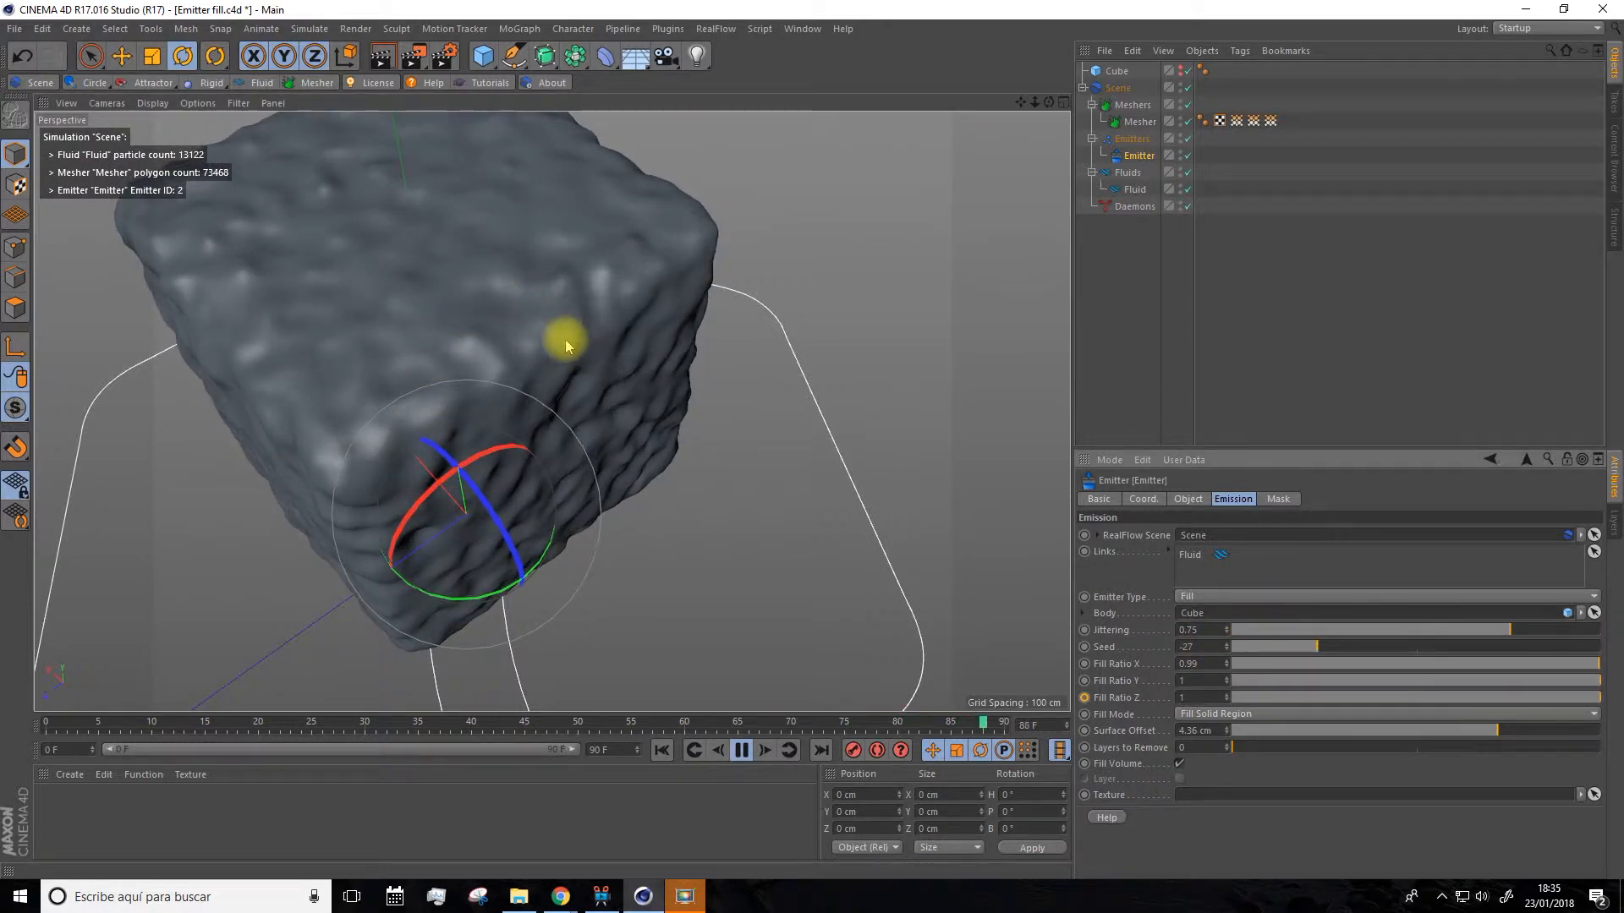
{"action": "left_click_drag", "start_coordinate": [1290, 646], "coordinate": [1493, 668]}
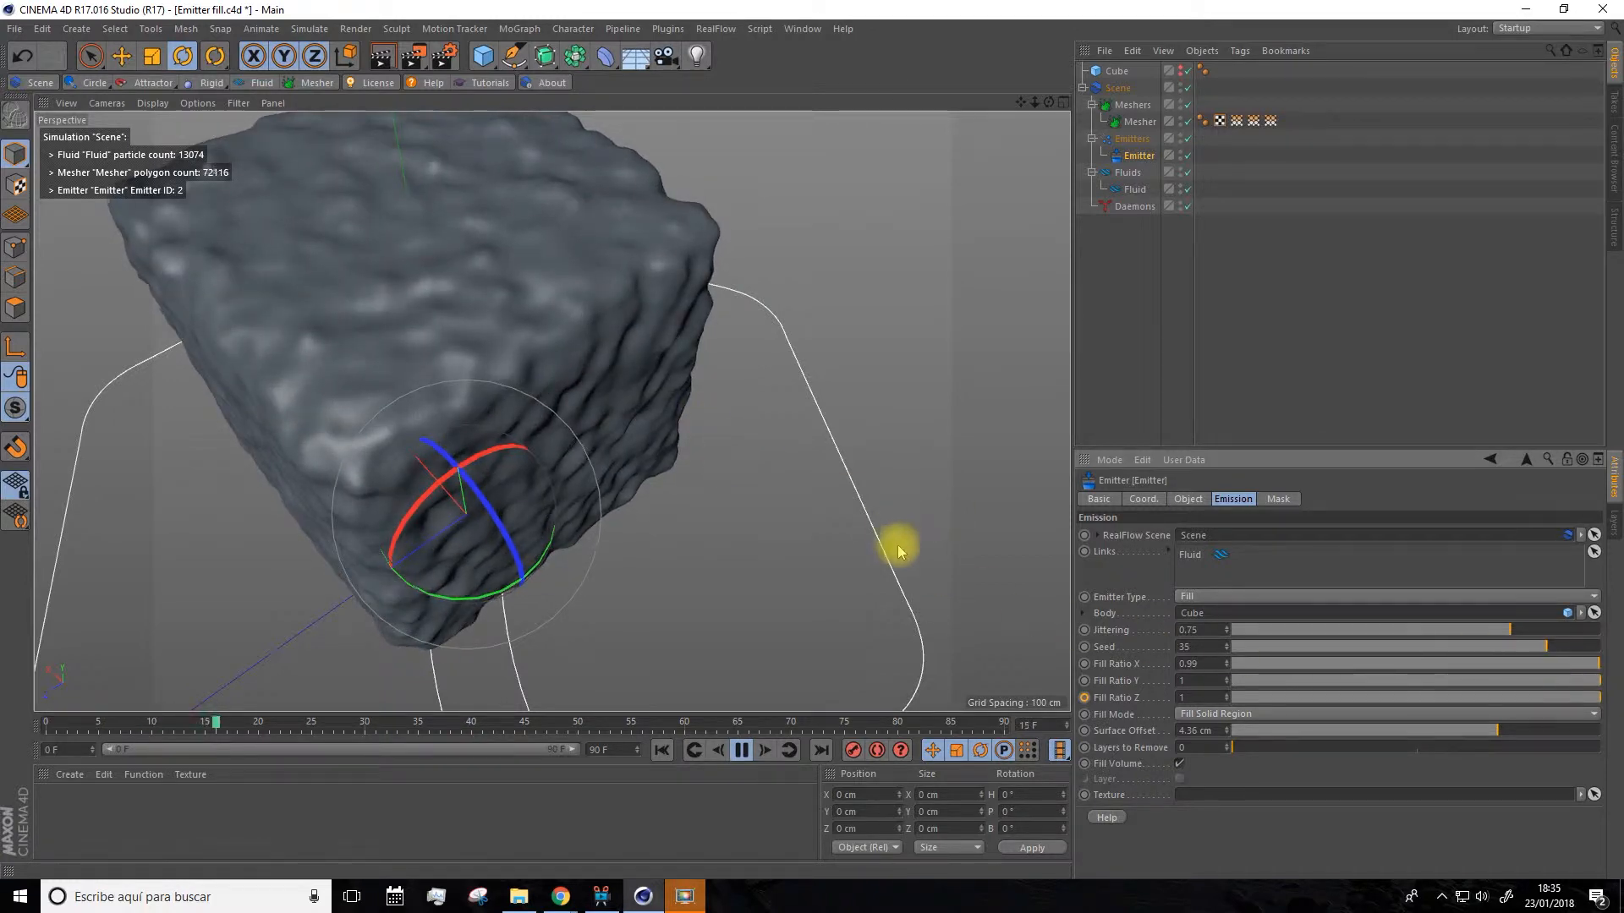
Reduce the emitter's Fill Ratio X to 0.53 and then 0.18, and pause the simulation at frame 44.
{"action": "left_click_drag", "start_coordinate": [1458, 669], "coordinate": [1430, 673]}
{"action": "left_click_drag", "start_coordinate": [807, 508], "coordinate": [904, 415], "text": "alt"}
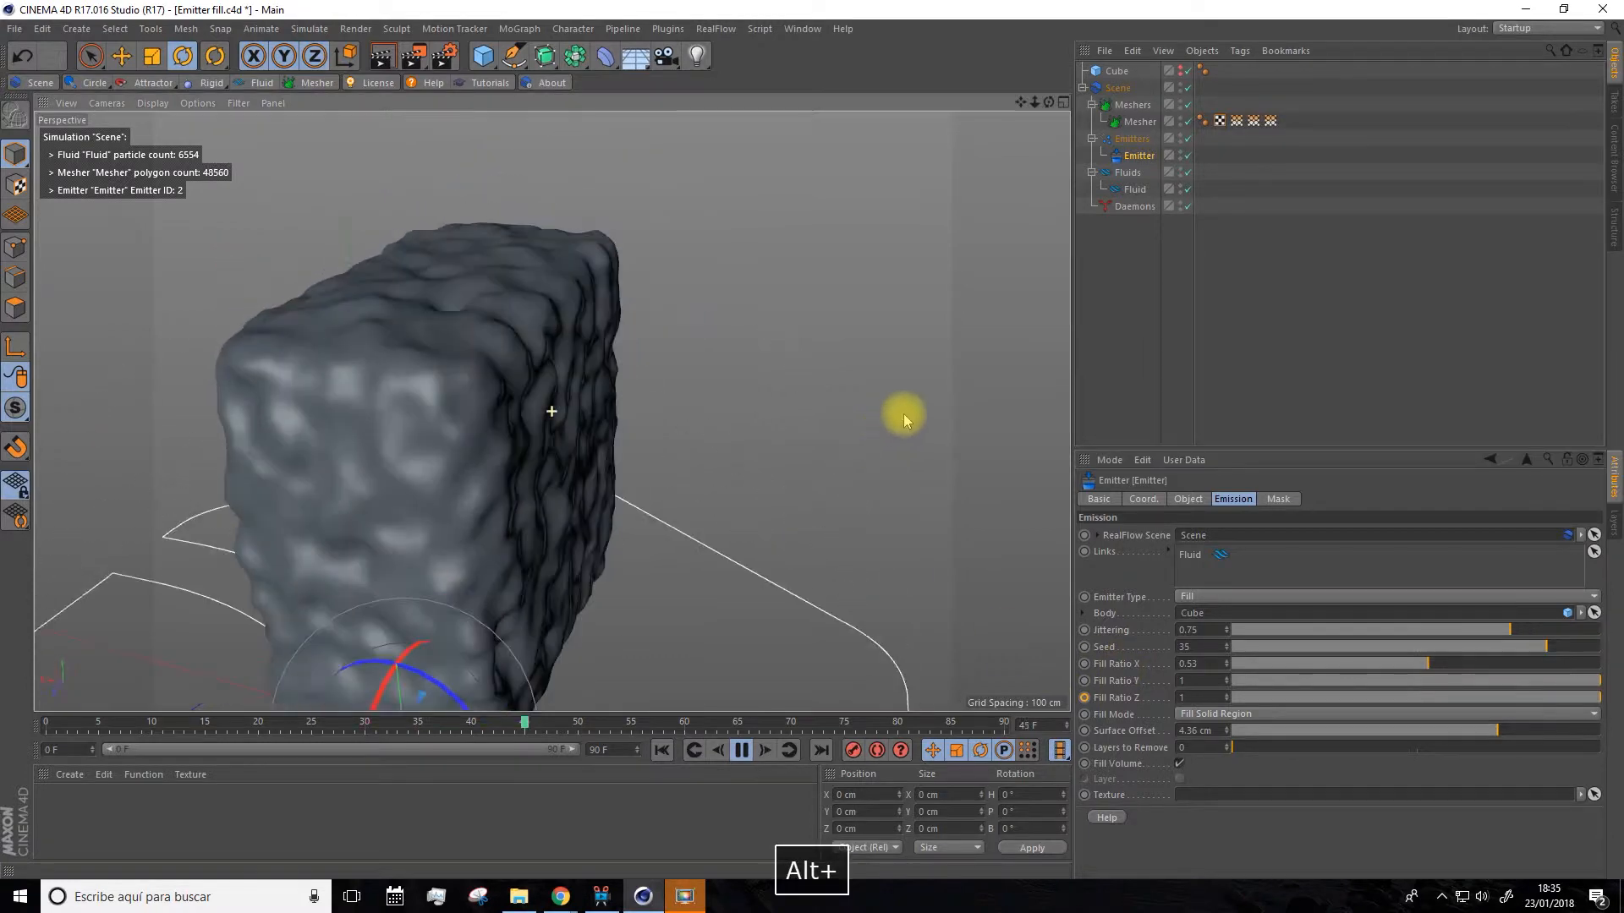
{"action": "left_click_drag", "start_coordinate": [773, 508], "coordinate": [993, 196], "text": "alt"}
{"action": "left_click_drag", "start_coordinate": [1019, 103], "coordinate": [1016, 9]}
{"action": "left_click_drag", "start_coordinate": [919, 295], "coordinate": [913, 330], "text": "alt"}
{"action": "left_click_drag", "start_coordinate": [1427, 664], "coordinate": [1297, 663]}
{"action": "left_click", "coordinate": [741, 751]}
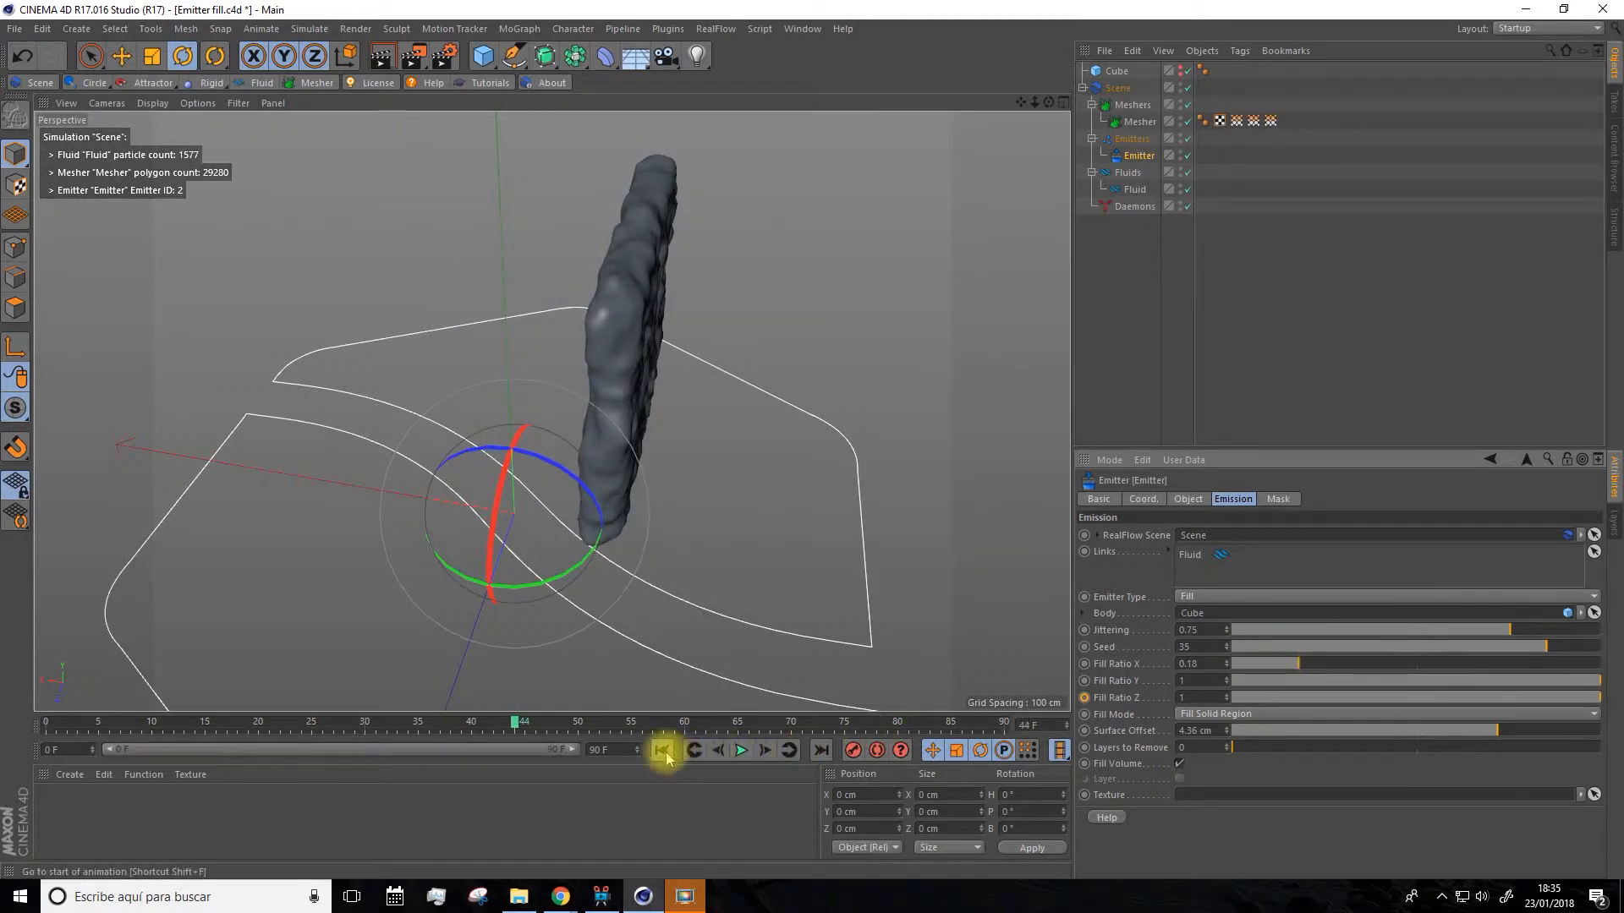
Keyframe Fill Ratio X from 0.18 at frame 0 to 1 at frame 30, and return to the first frame.
{"action": "left_click", "coordinate": [665, 753]}
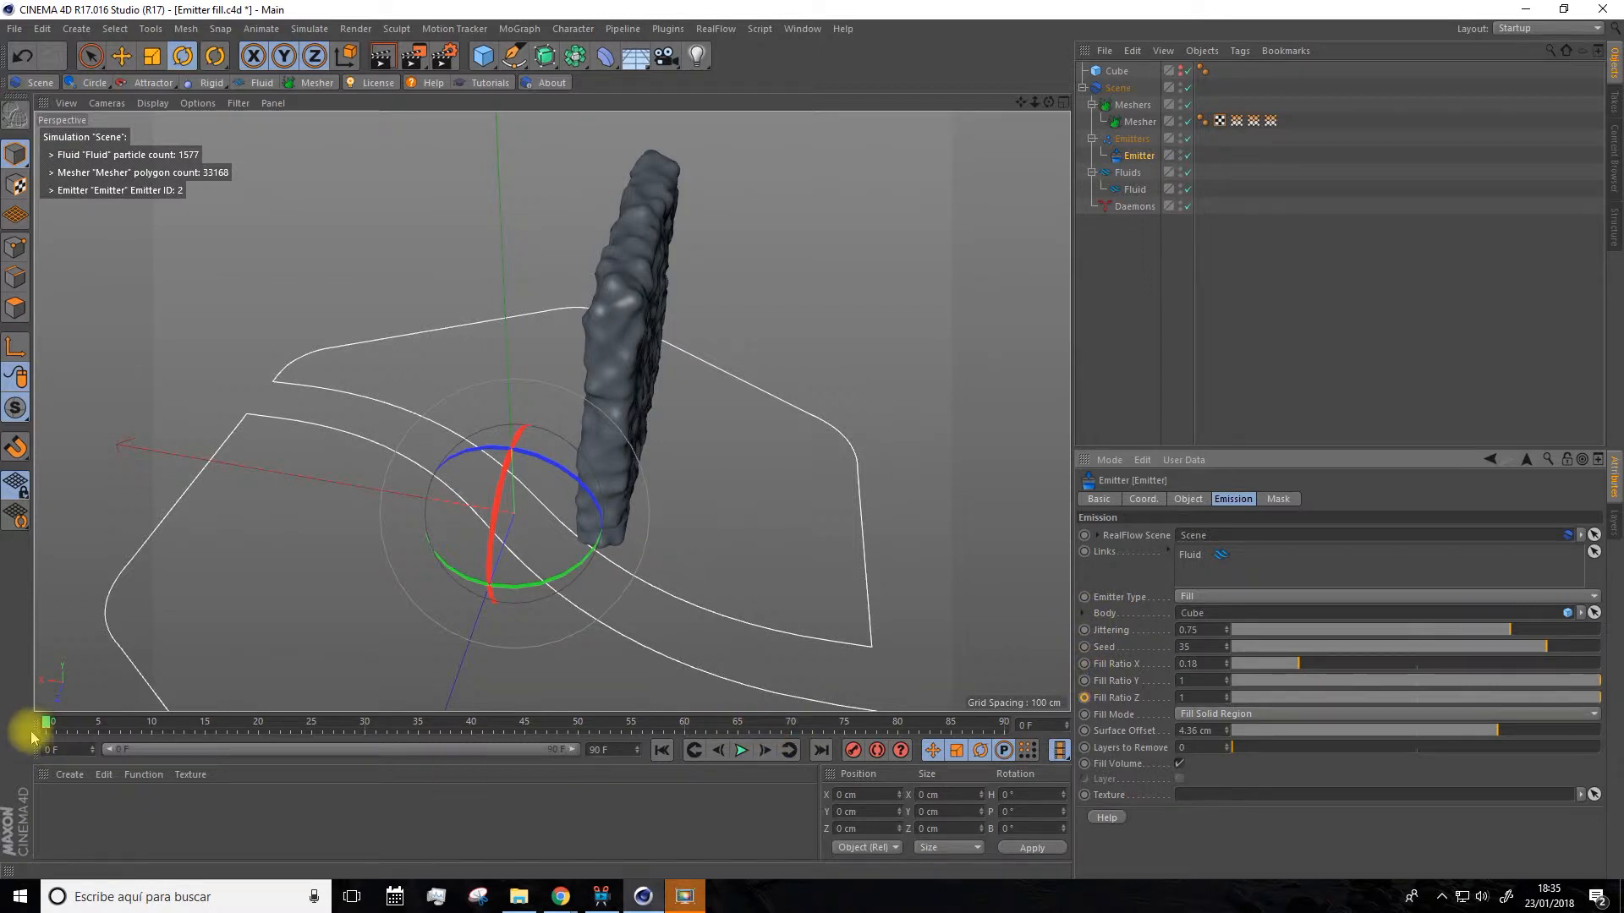
{"action": "left_click", "coordinate": [1088, 668]}
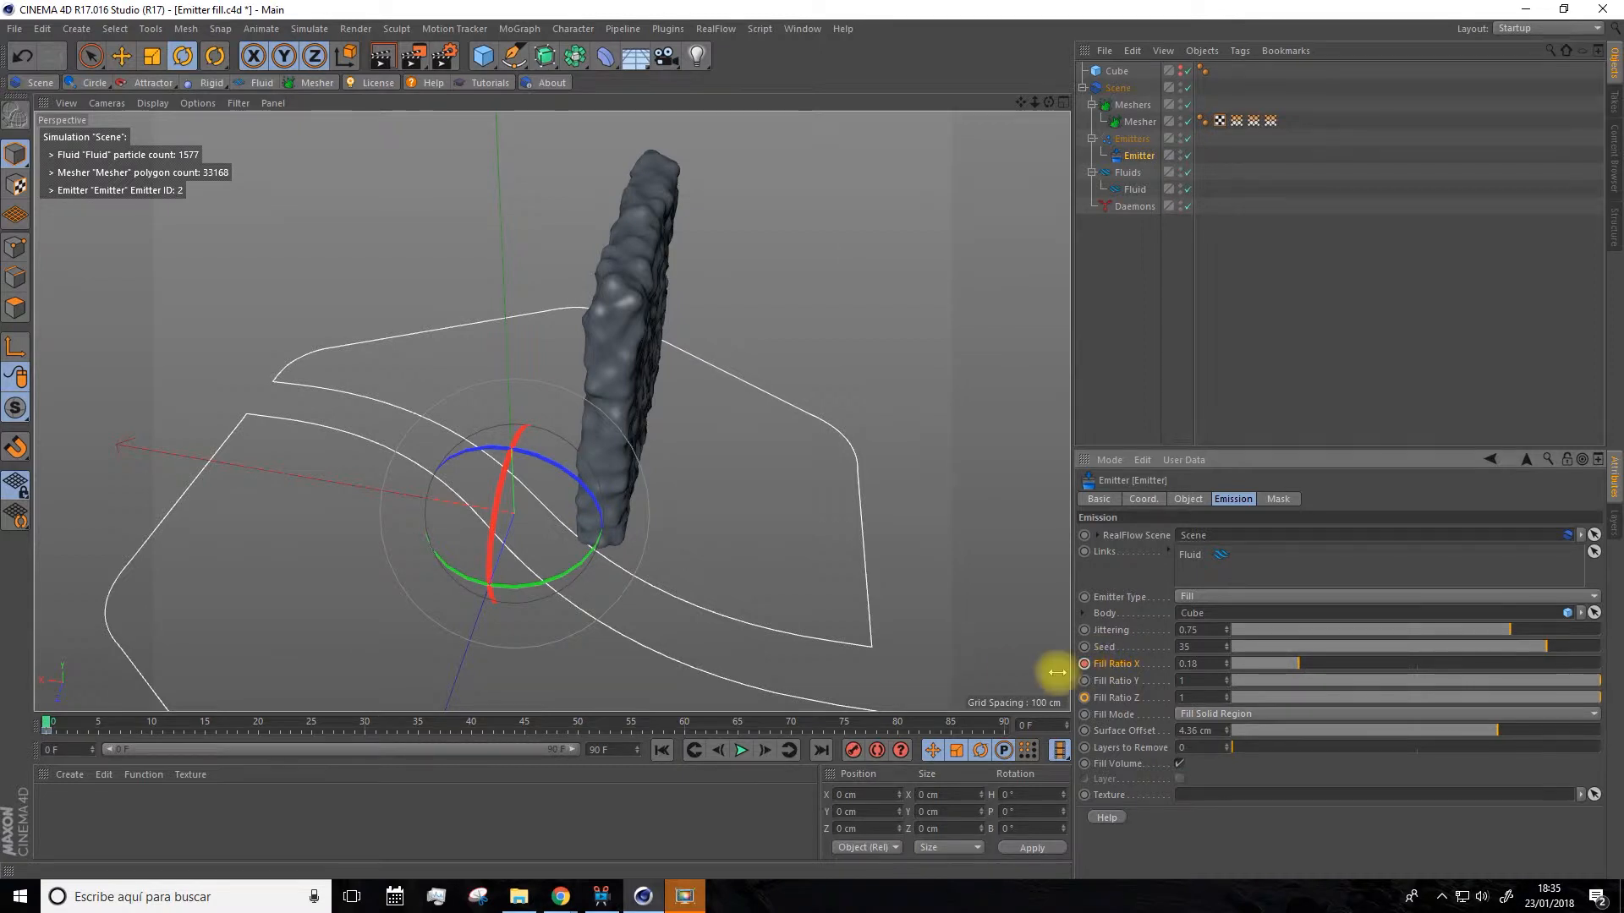
{"action": "left_click_drag", "start_coordinate": [53, 729], "coordinate": [271, 732]}
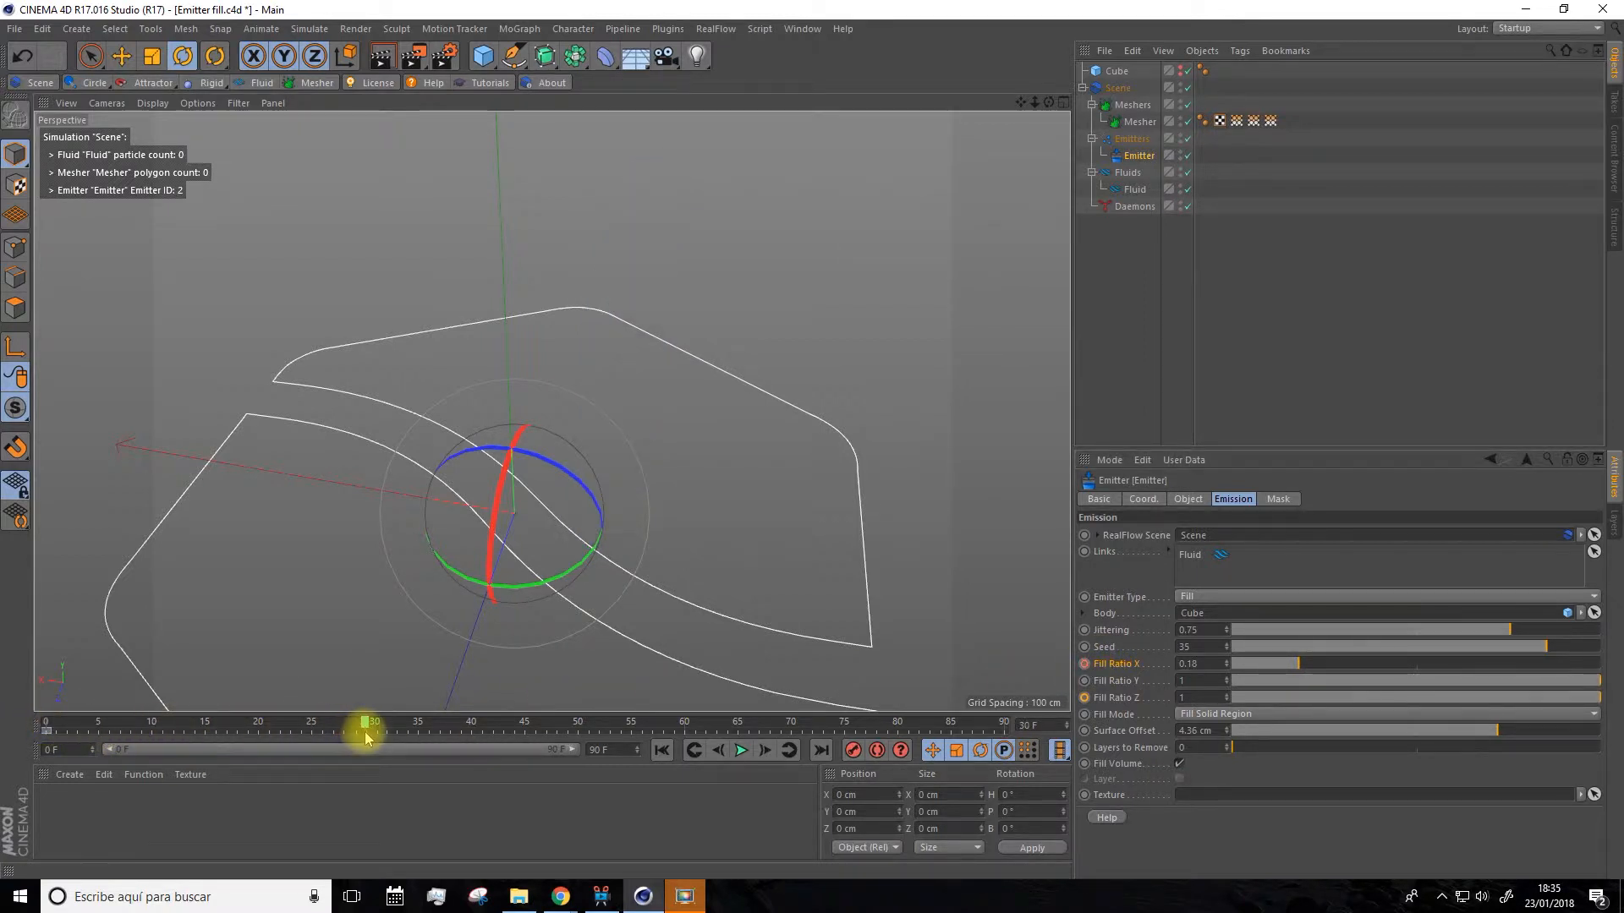
{"action": "left_click_drag", "start_coordinate": [1310, 667], "coordinate": [1612, 656]}
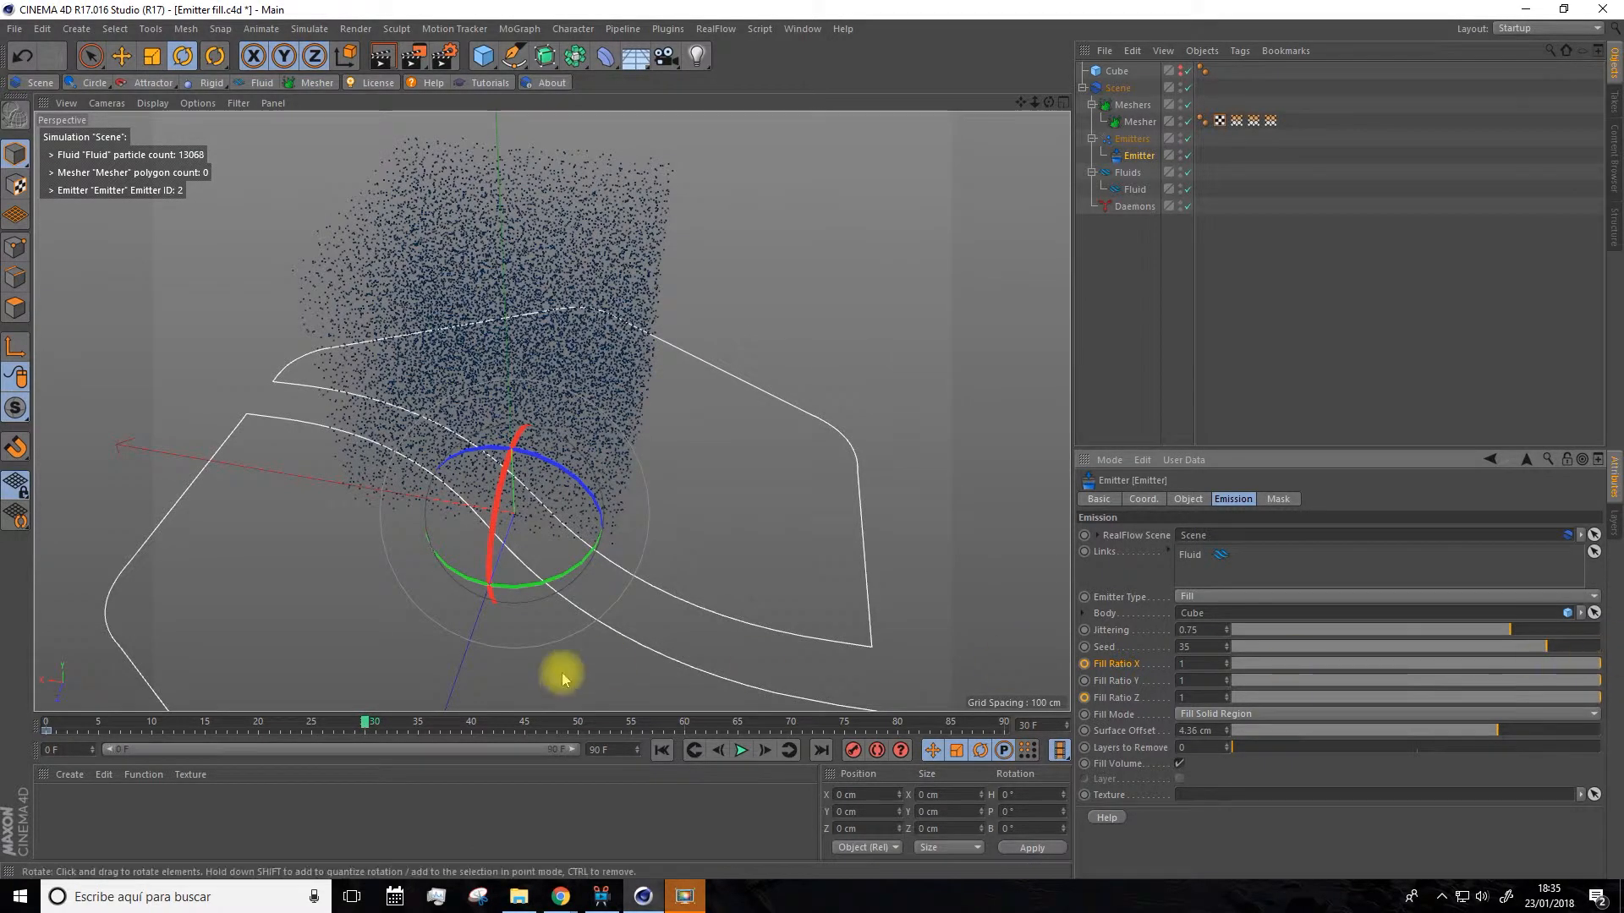
{"action": "left_click", "coordinate": [661, 750]}
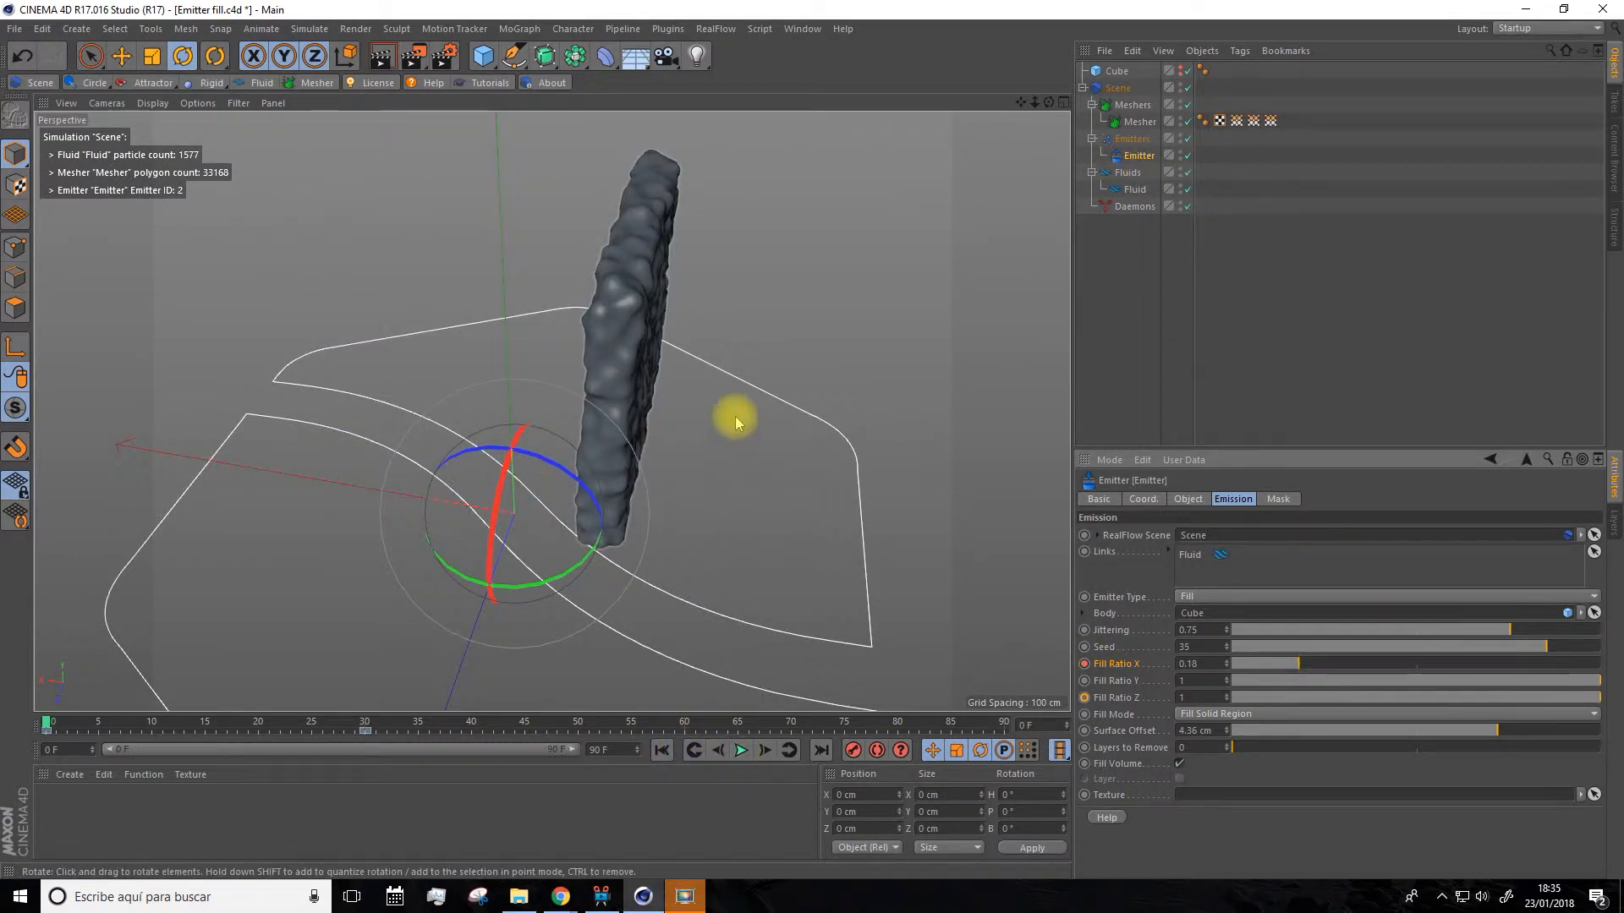
Cache the simulation from the RealFlow Scene object's cache settings.
{"action": "left_click", "coordinate": [1116, 89]}
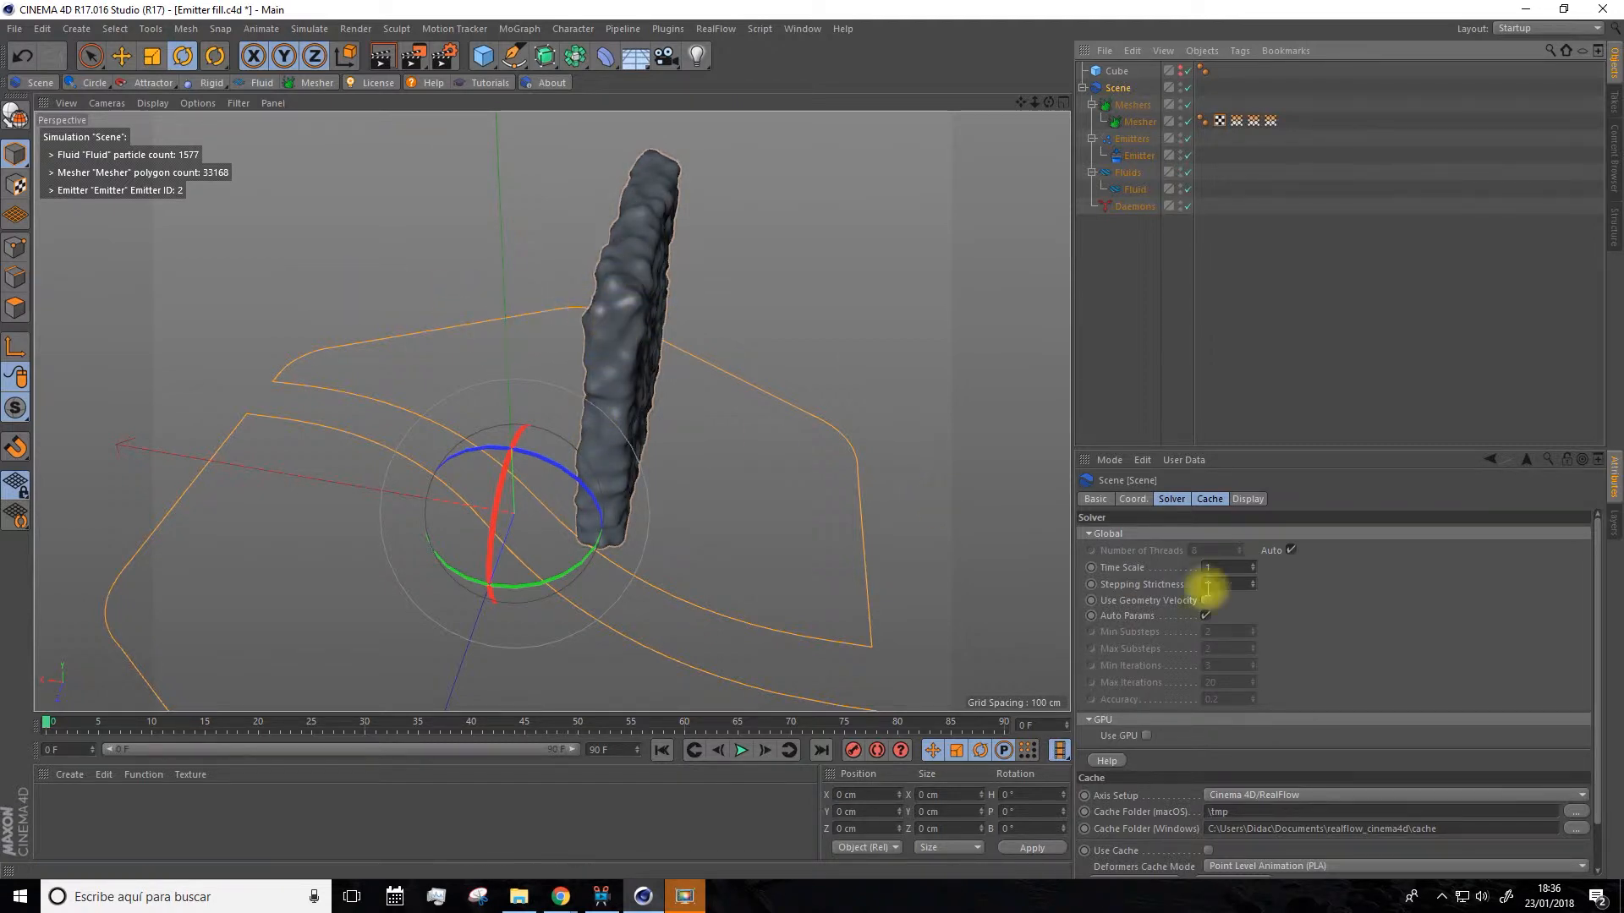
{"action": "left_click", "coordinate": [1209, 498]}
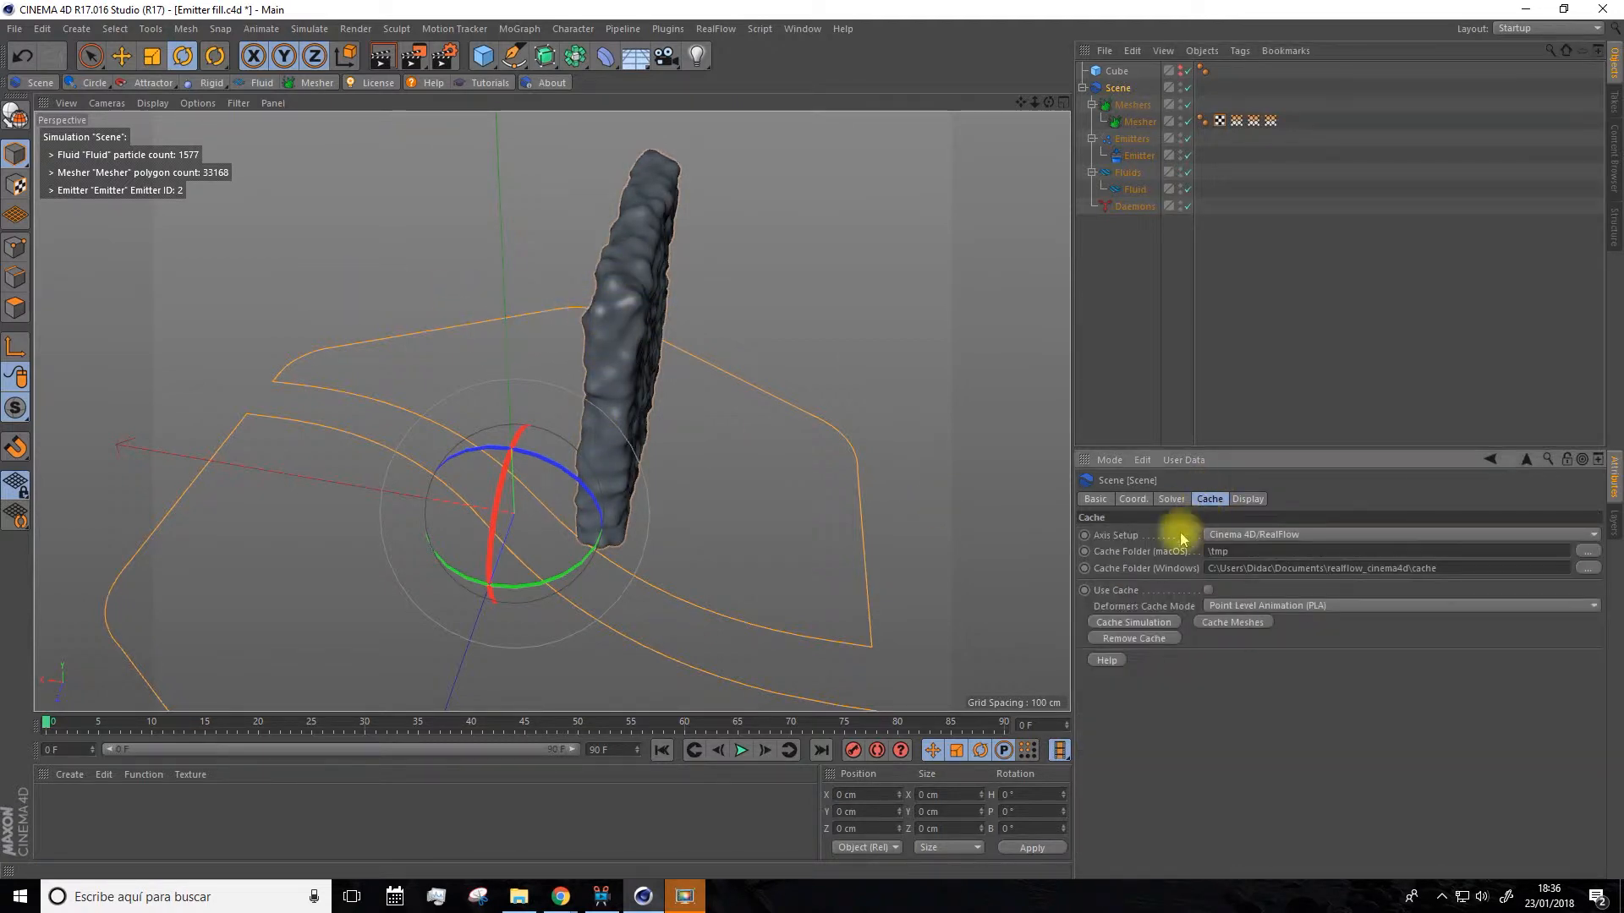
{"action": "left_click", "coordinate": [1136, 622]}
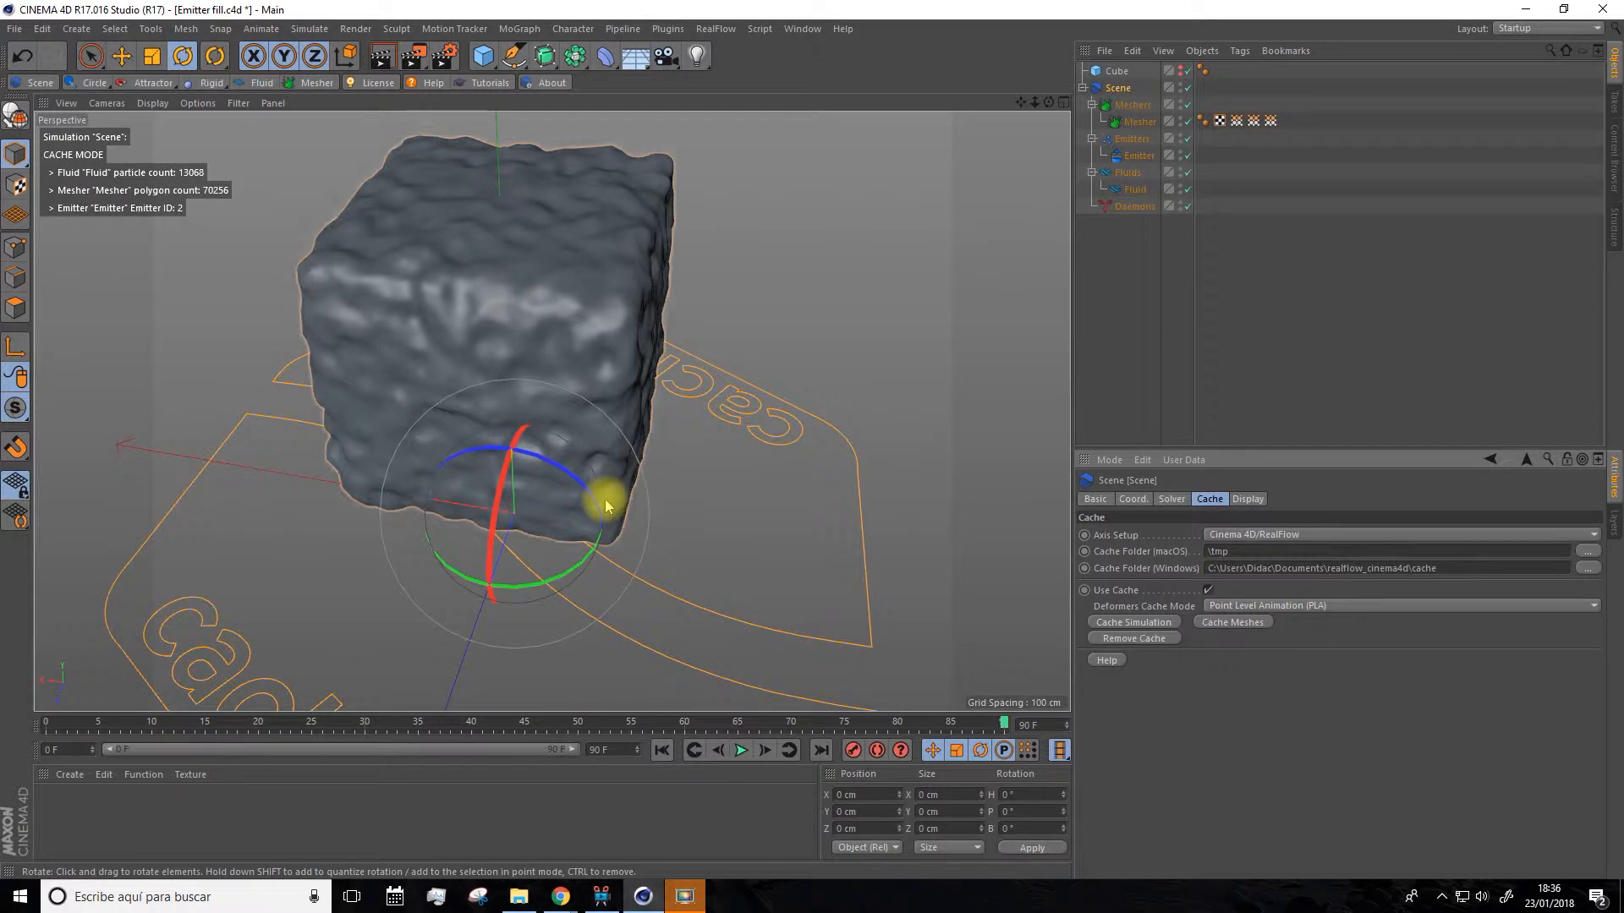
Scrub through the cached simulation and examine the animated cube fill from several angles.
{"action": "left_click_drag", "start_coordinate": [53, 725], "coordinate": [536, 768]}
{"action": "left_click_drag", "start_coordinate": [795, 526], "coordinate": [442, 689], "text": "alt"}
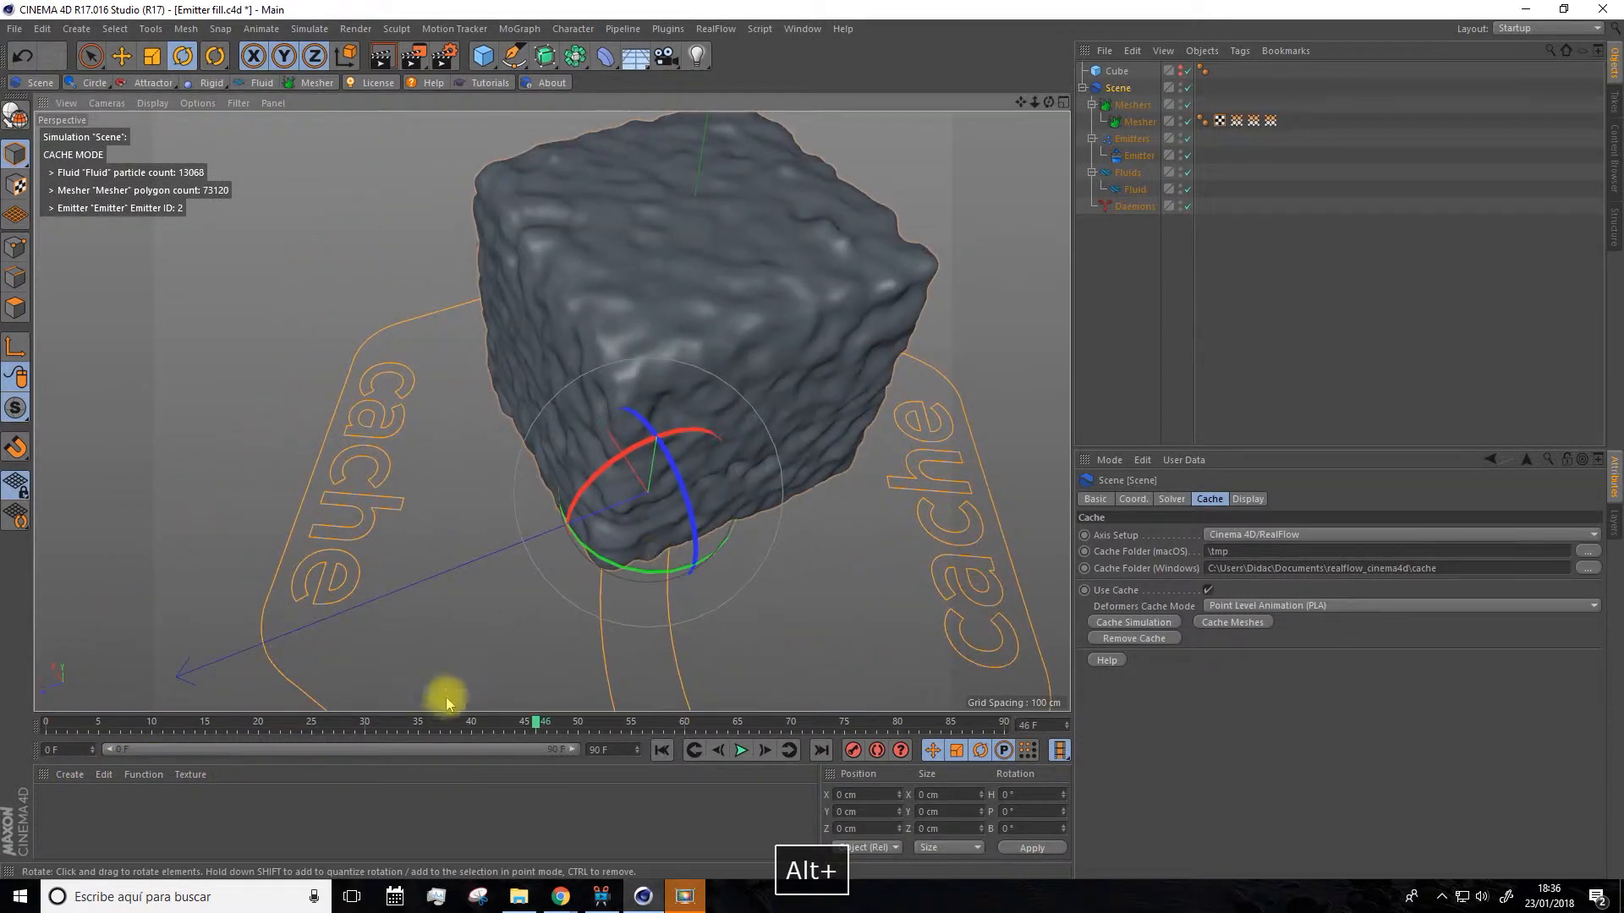
{"action": "left_click_drag", "start_coordinate": [533, 725], "coordinate": [834, 726]}
{"action": "left_click_drag", "start_coordinate": [638, 763], "coordinate": [238, 751]}
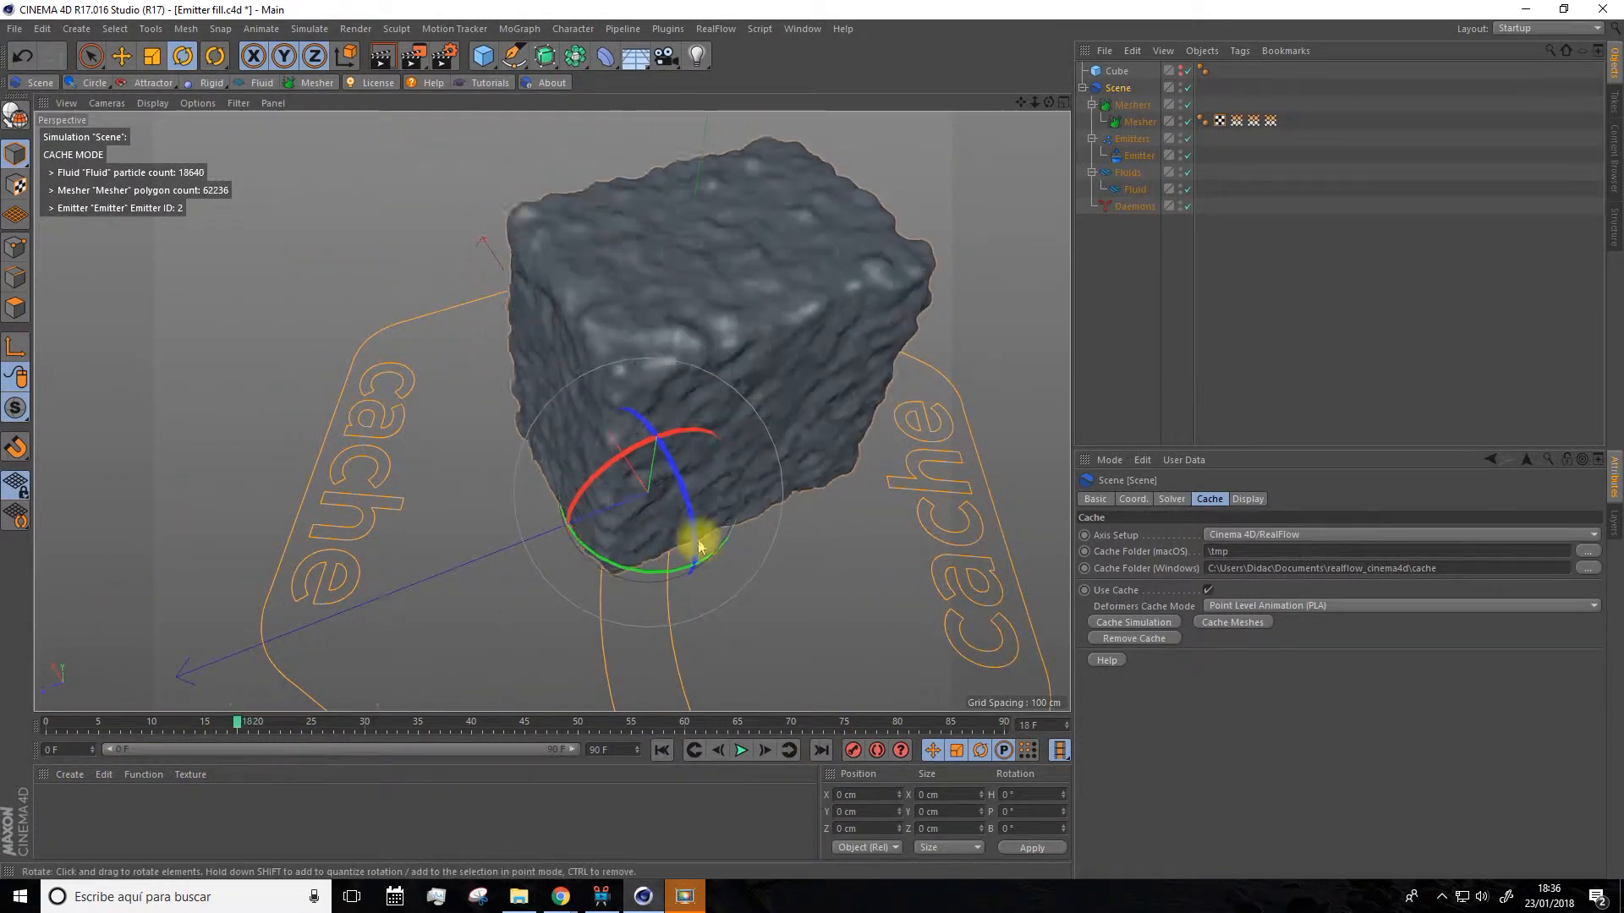
{"action": "left_click_drag", "start_coordinate": [739, 484], "coordinate": [771, 418], "text": "alt"}
Change the fill emitter's Fill Mode to Fill non Solid Volume and return to the first frame.
{"action": "left_click", "coordinate": [1110, 294]}
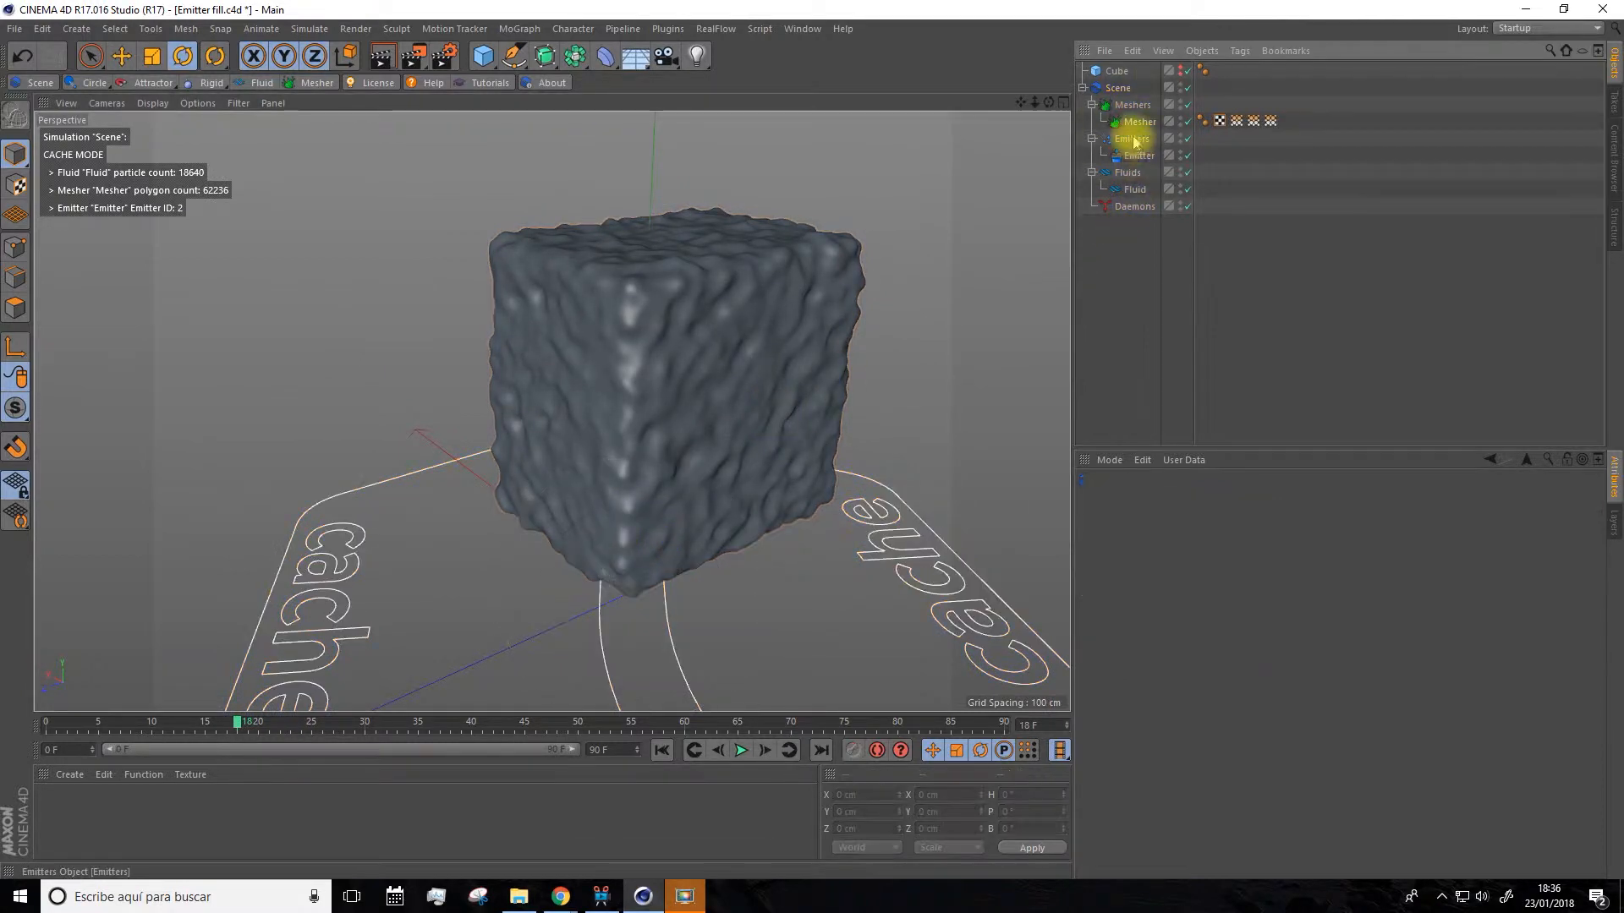
{"action": "left_click", "coordinate": [1133, 157]}
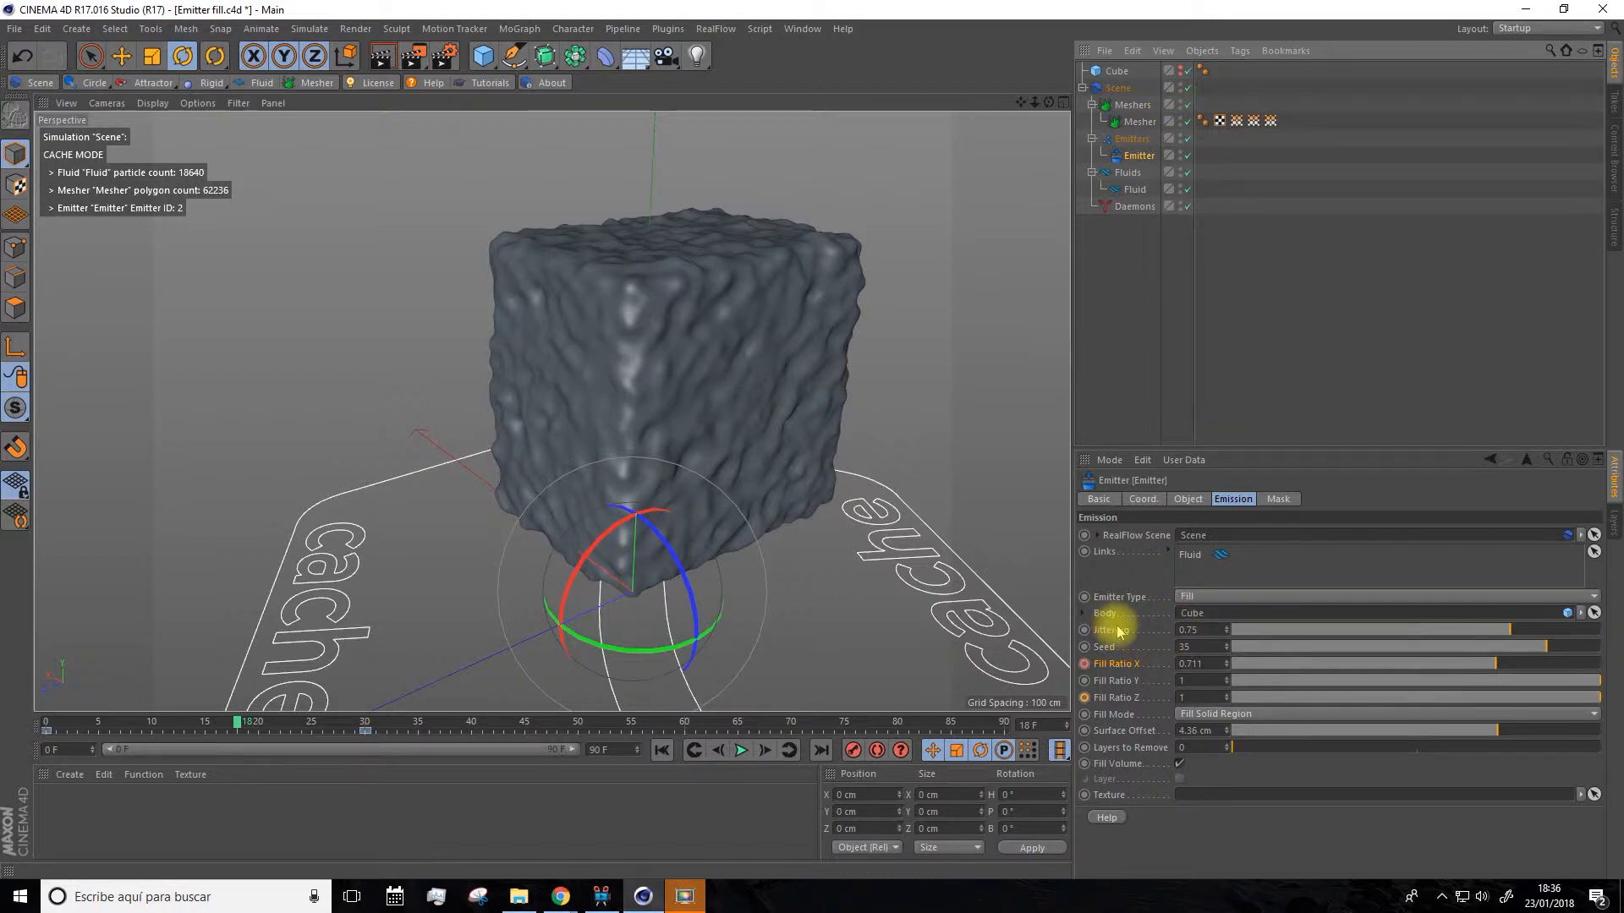
{"action": "left_click", "coordinate": [1084, 614]}
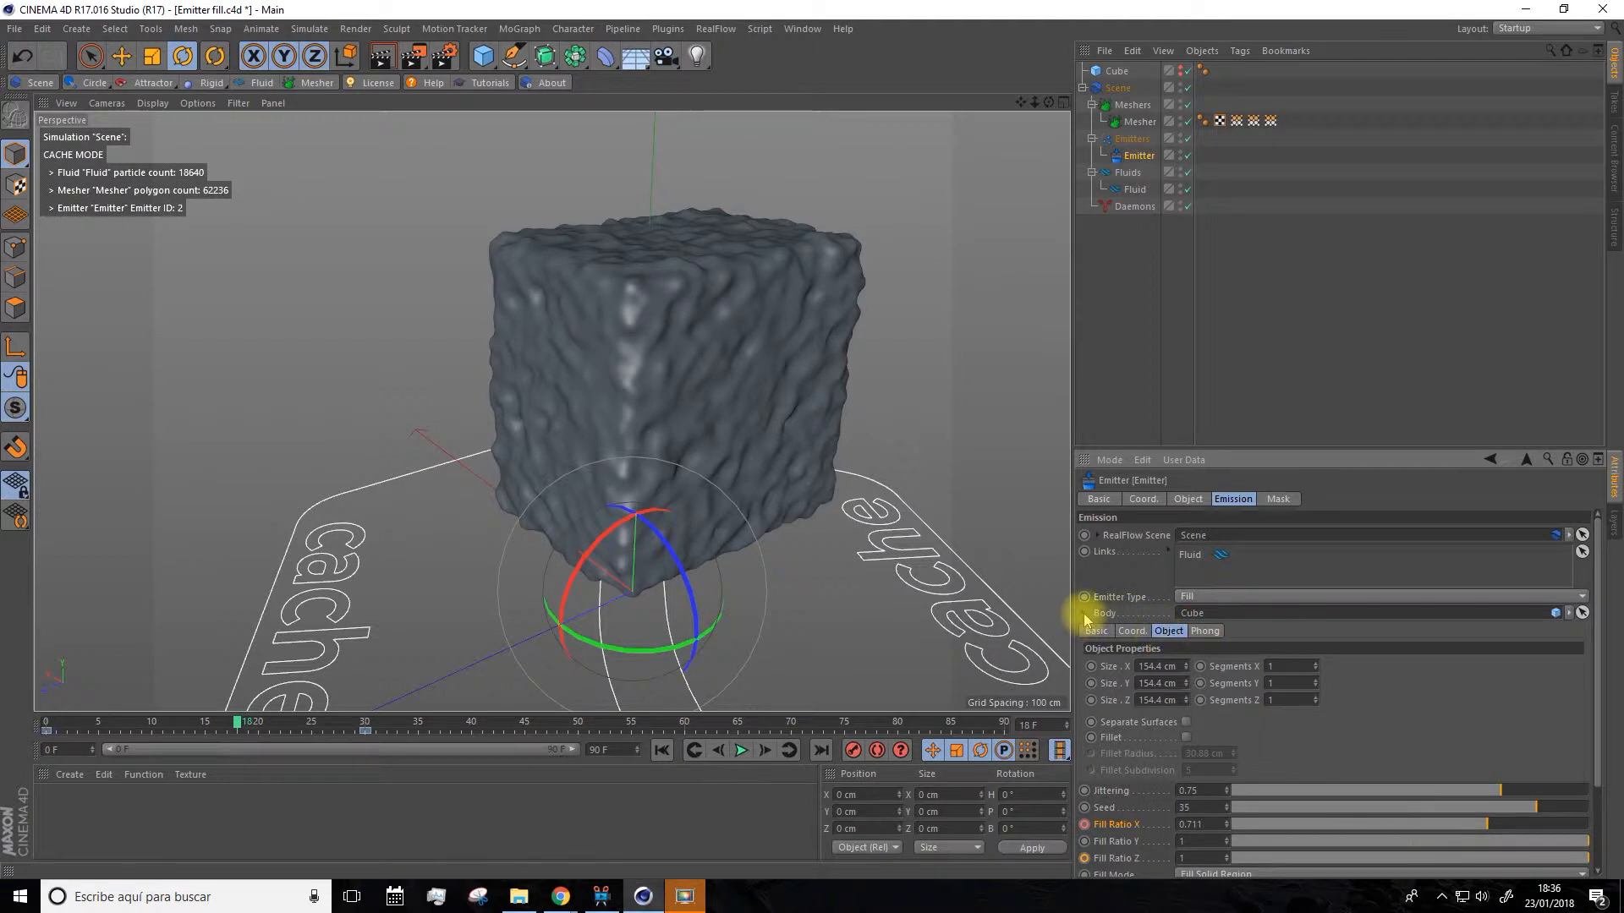
{"action": "left_click", "coordinate": [1084, 614]}
{"action": "left_click", "coordinate": [1237, 715]}
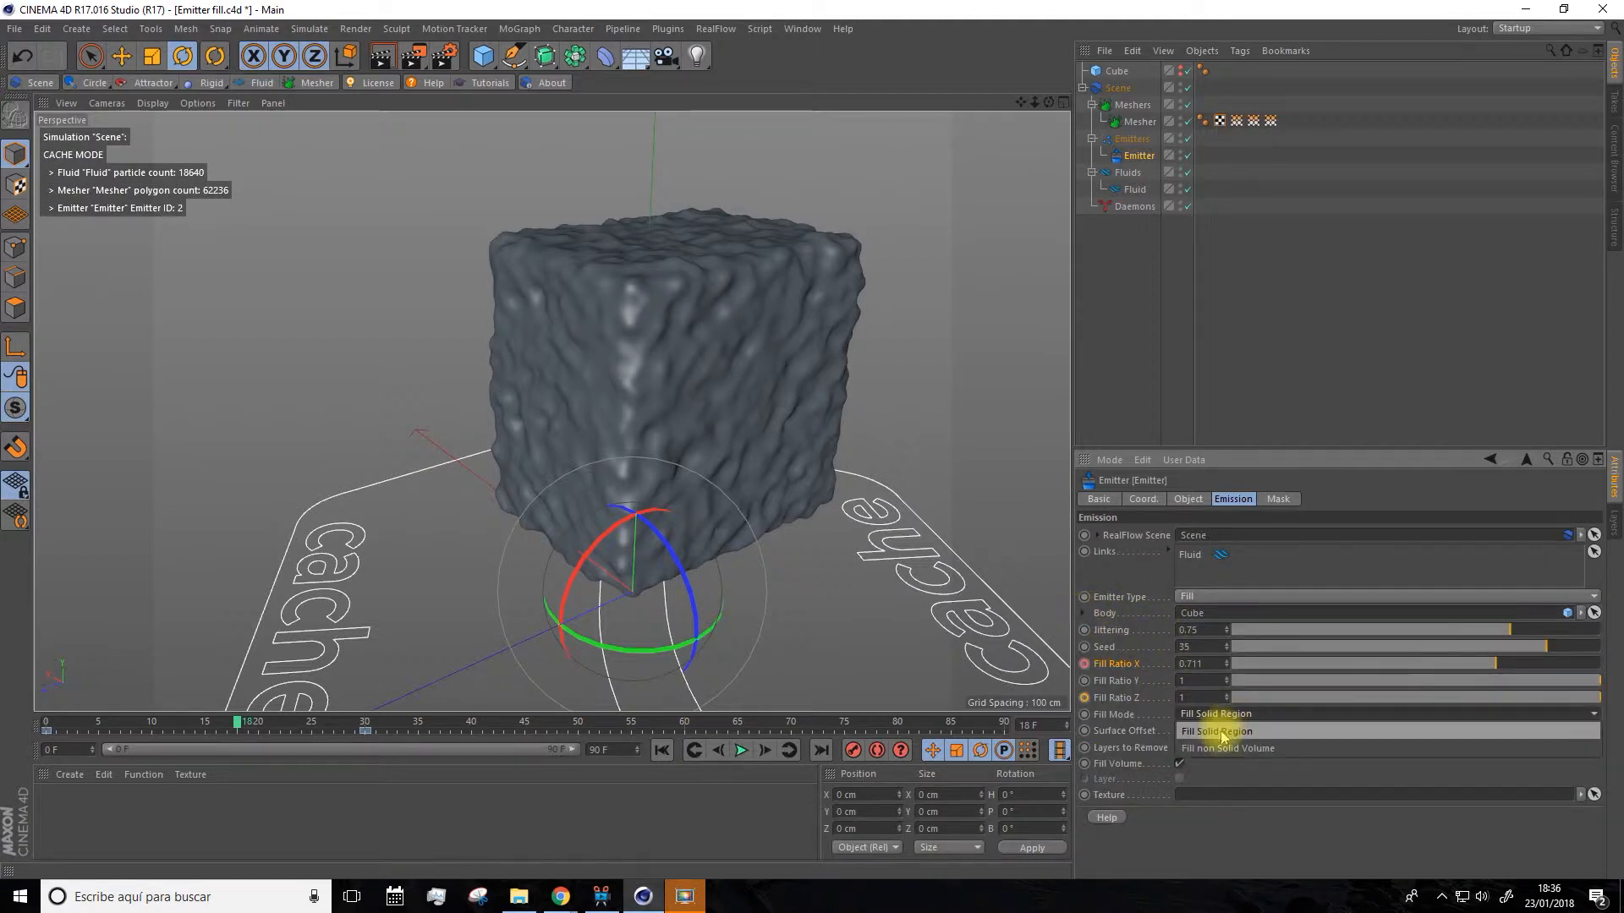
{"action": "left_click", "coordinate": [1228, 749]}
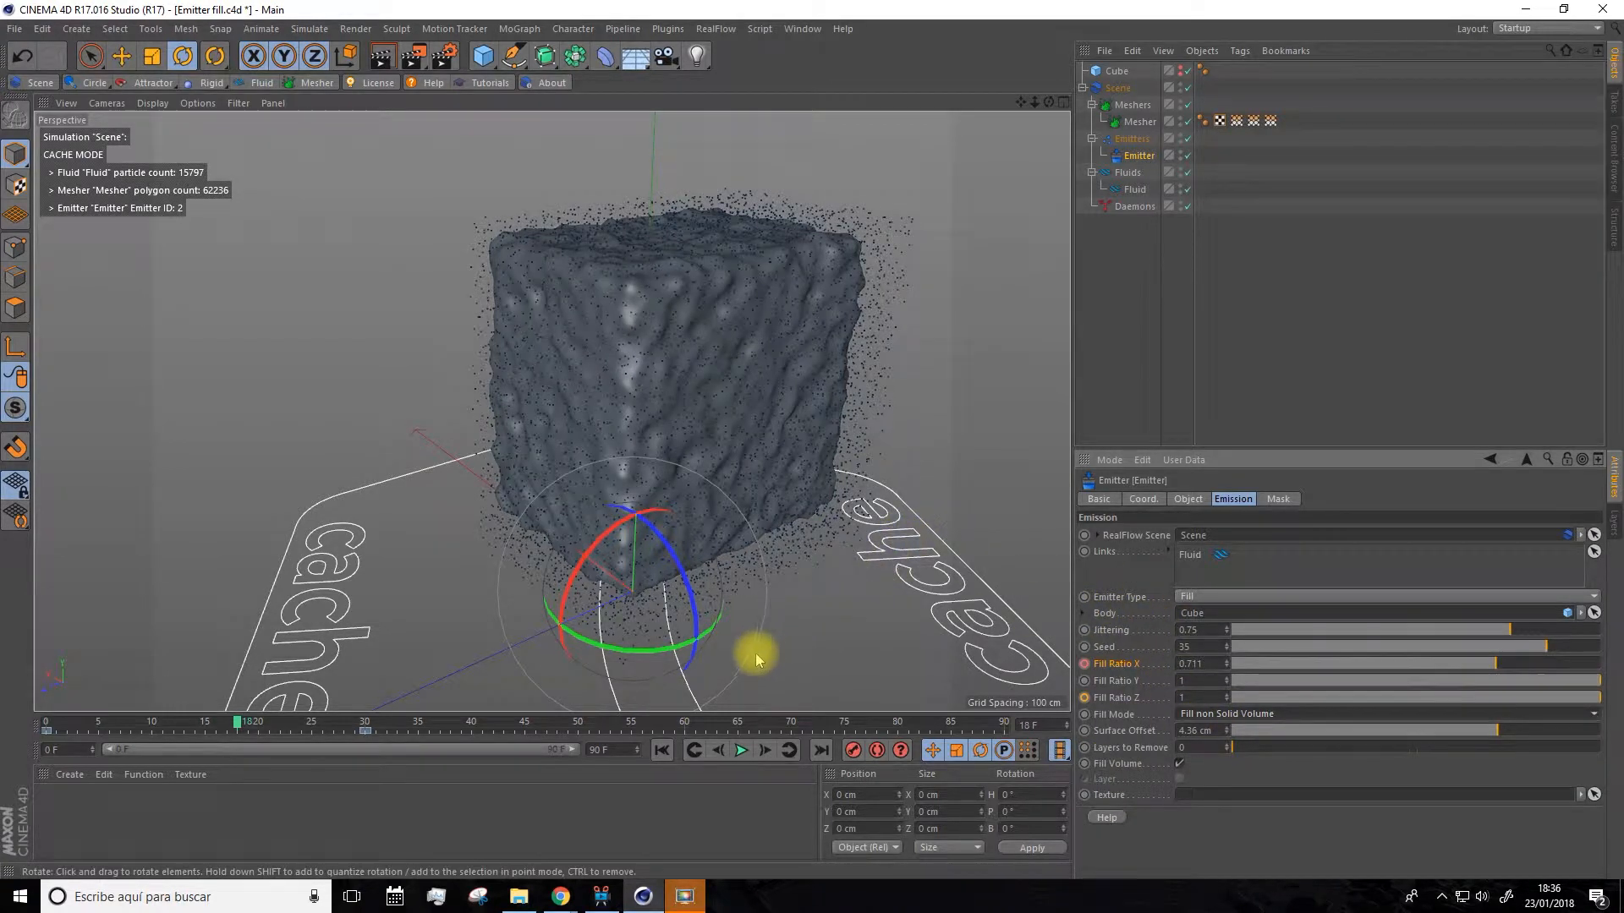
{"action": "left_click", "coordinate": [661, 750]}
{"action": "left_click_drag", "start_coordinate": [924, 305], "coordinate": [888, 243], "text": "alt"}
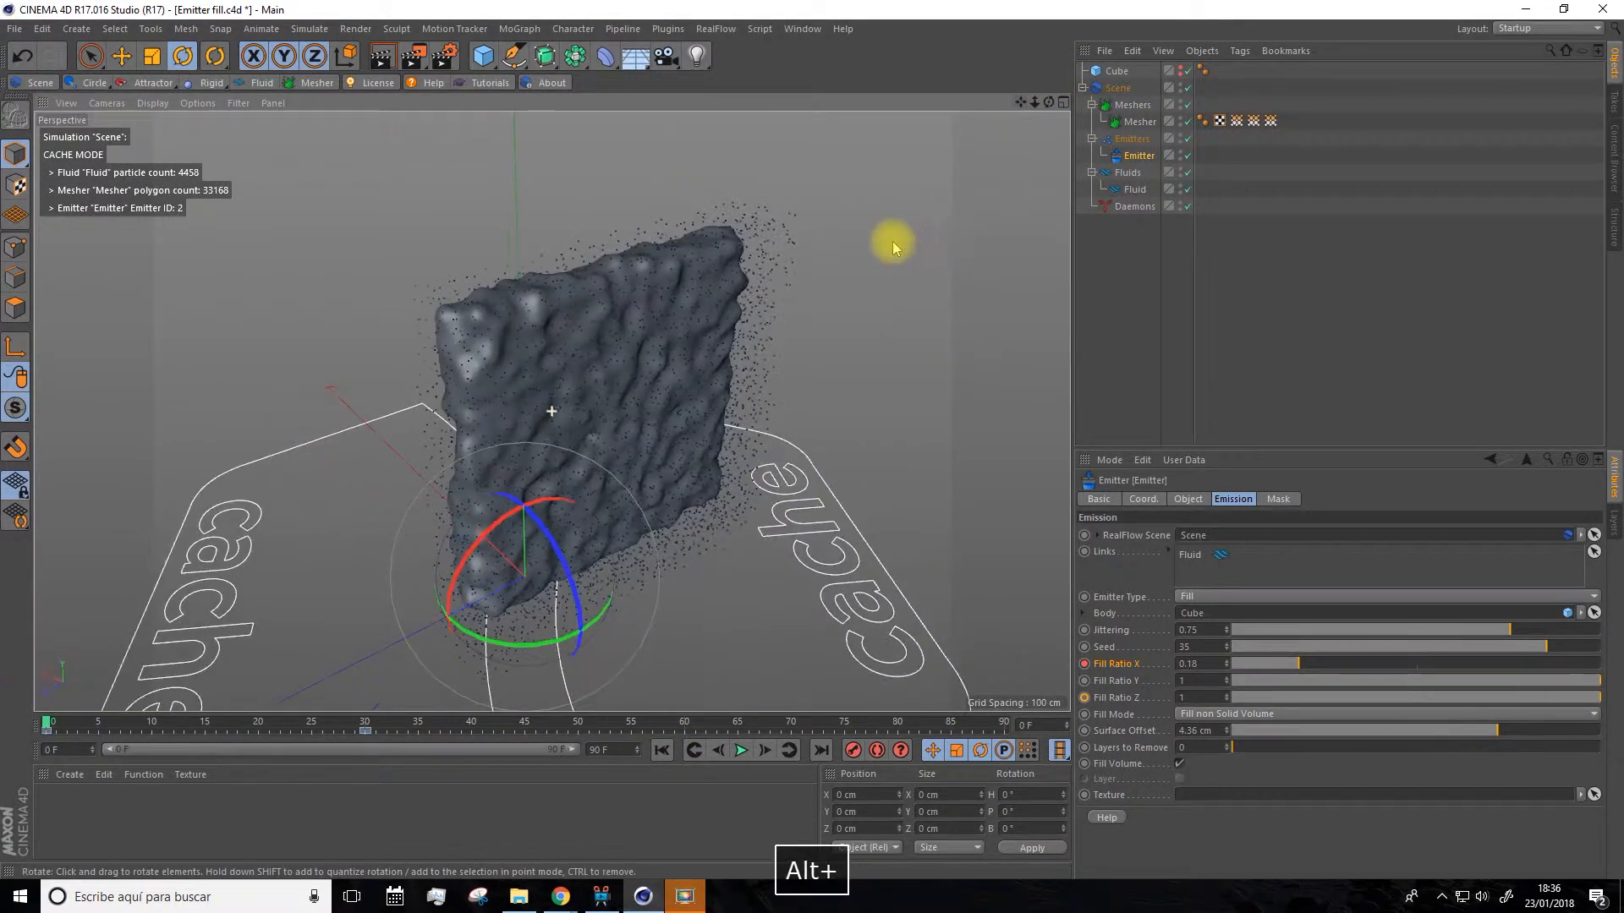
Remove the Scene's simulation cache, then play the simulation and pause it at frame 15.
{"action": "left_click", "coordinate": [1114, 88]}
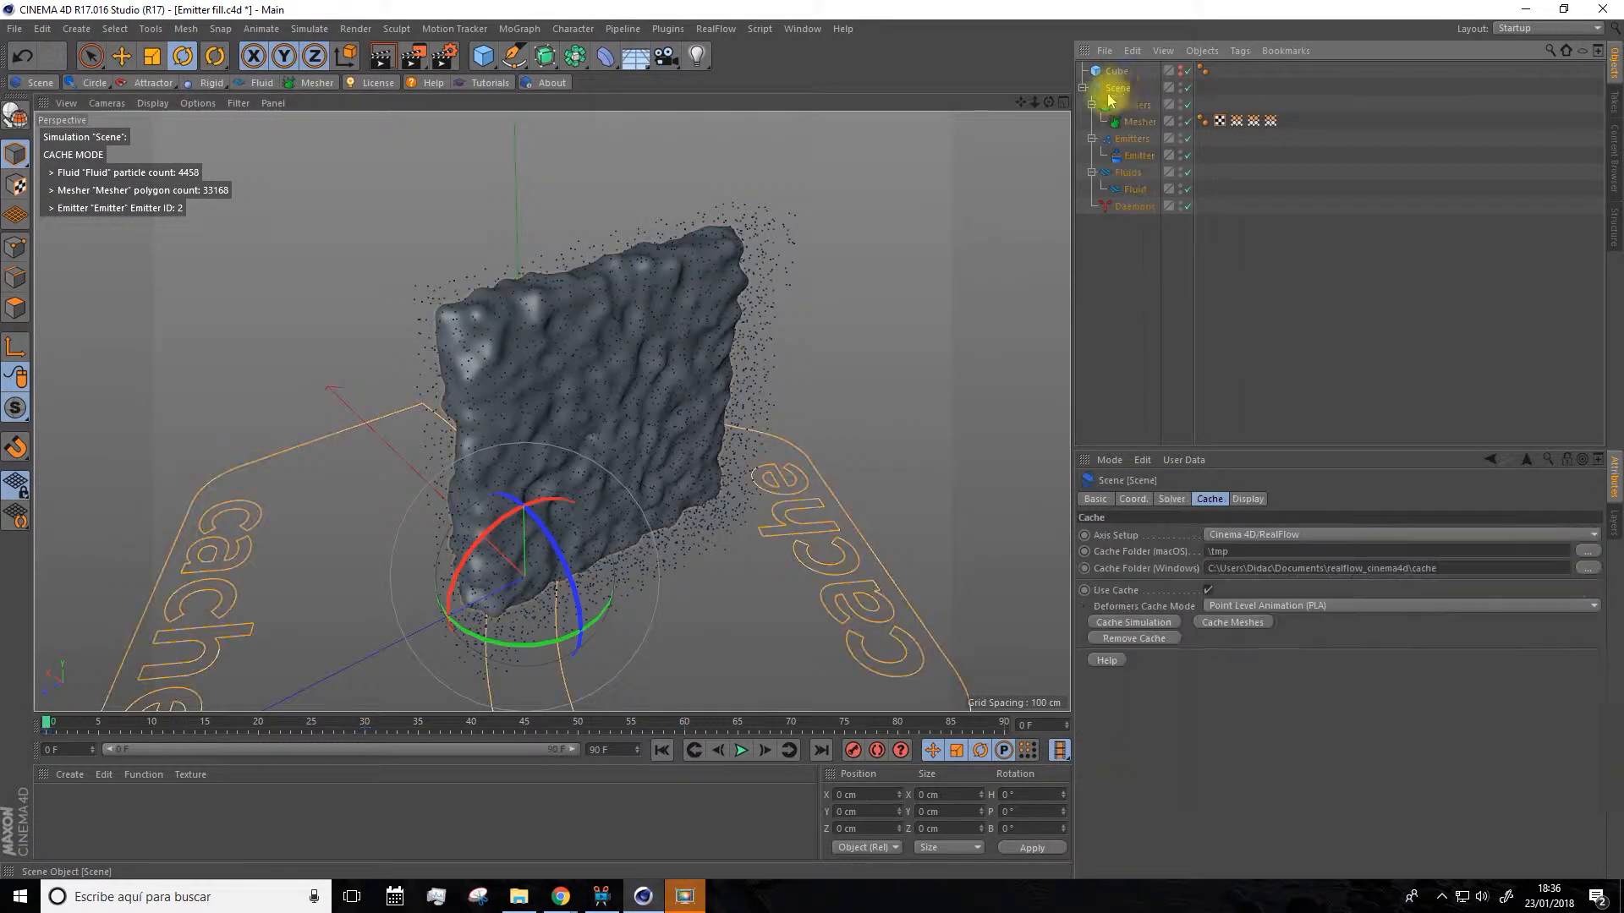
{"action": "left_click", "coordinate": [1118, 639]}
{"action": "left_click", "coordinate": [770, 466]}
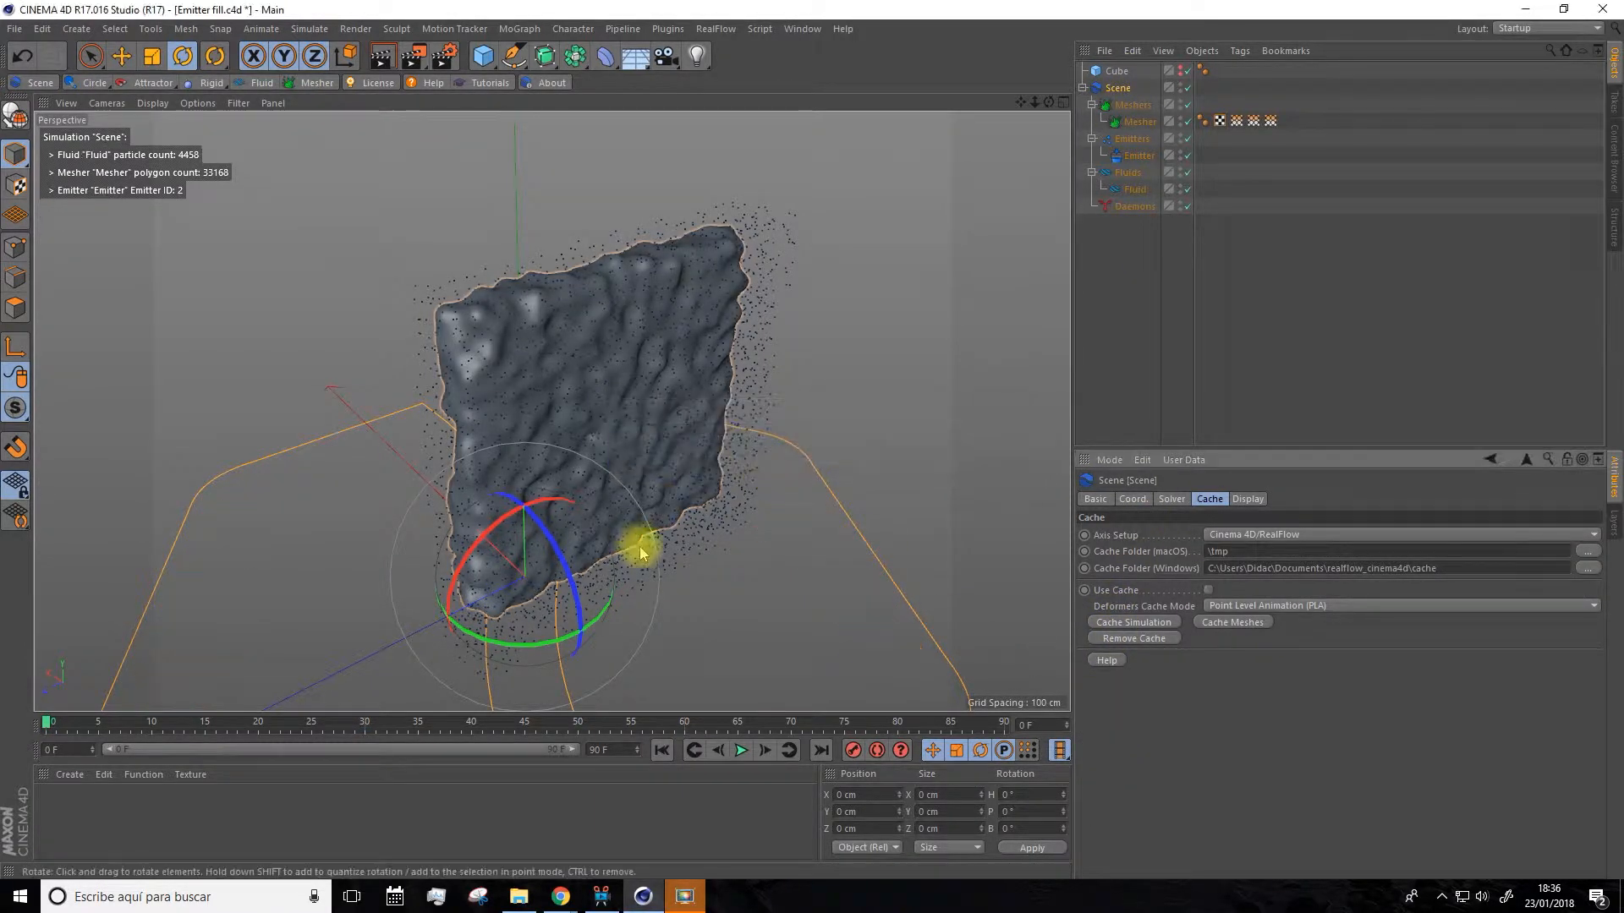
{"action": "left_click", "coordinate": [739, 751]}
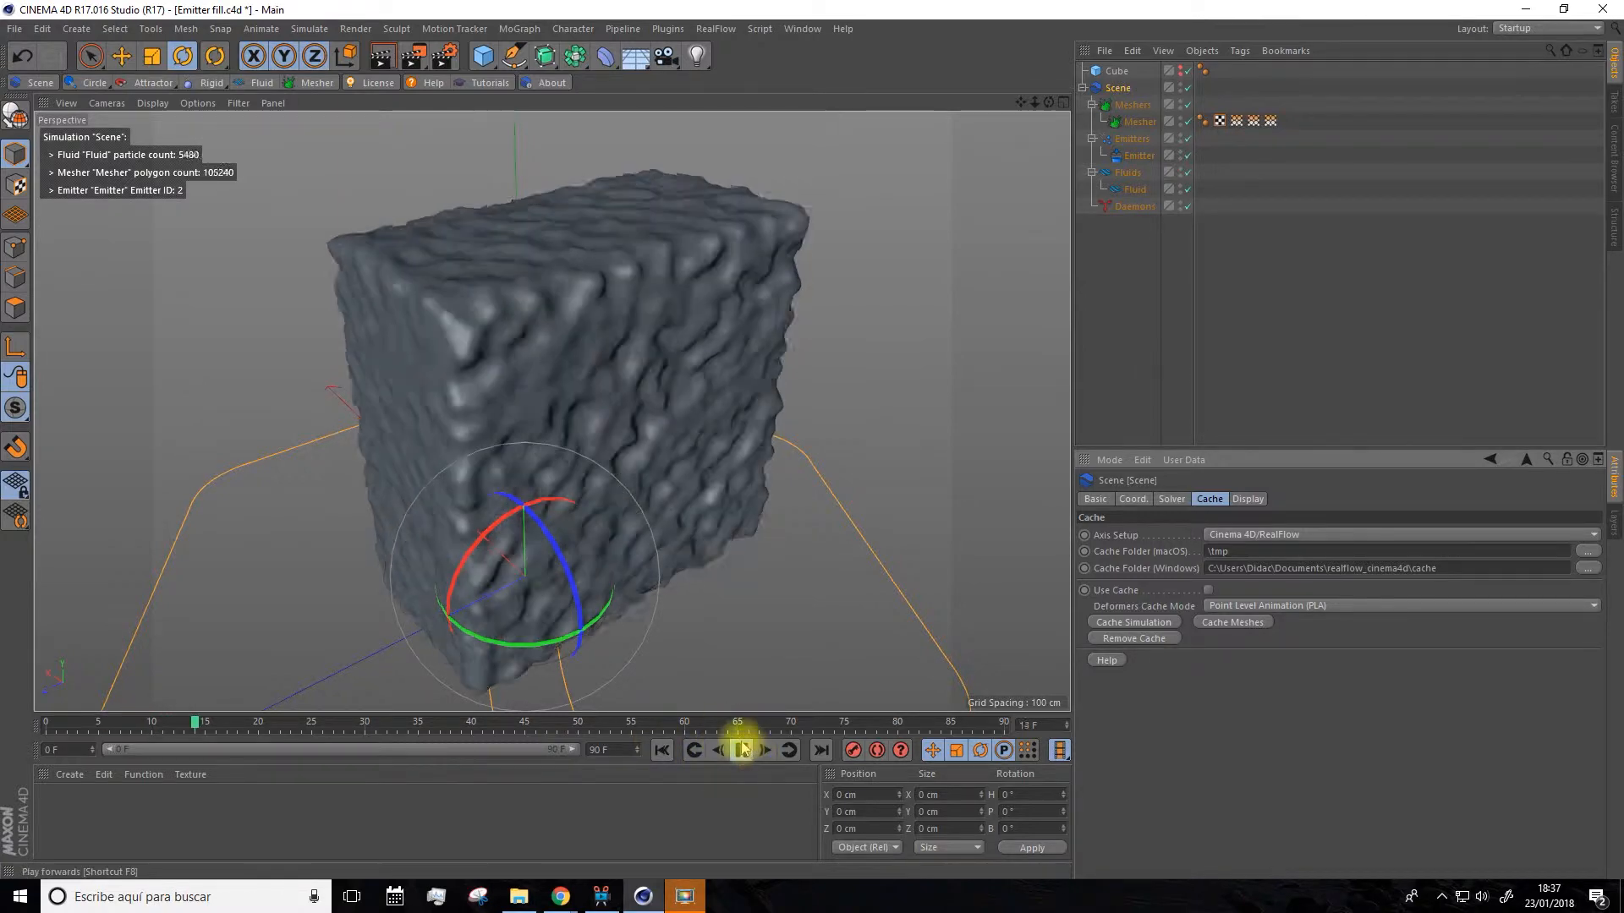
{"action": "left_click", "coordinate": [742, 751]}
Delete both Fill Ratio X keyframes of the fill emitter from the timeline.
{"action": "left_click", "coordinate": [1135, 156]}
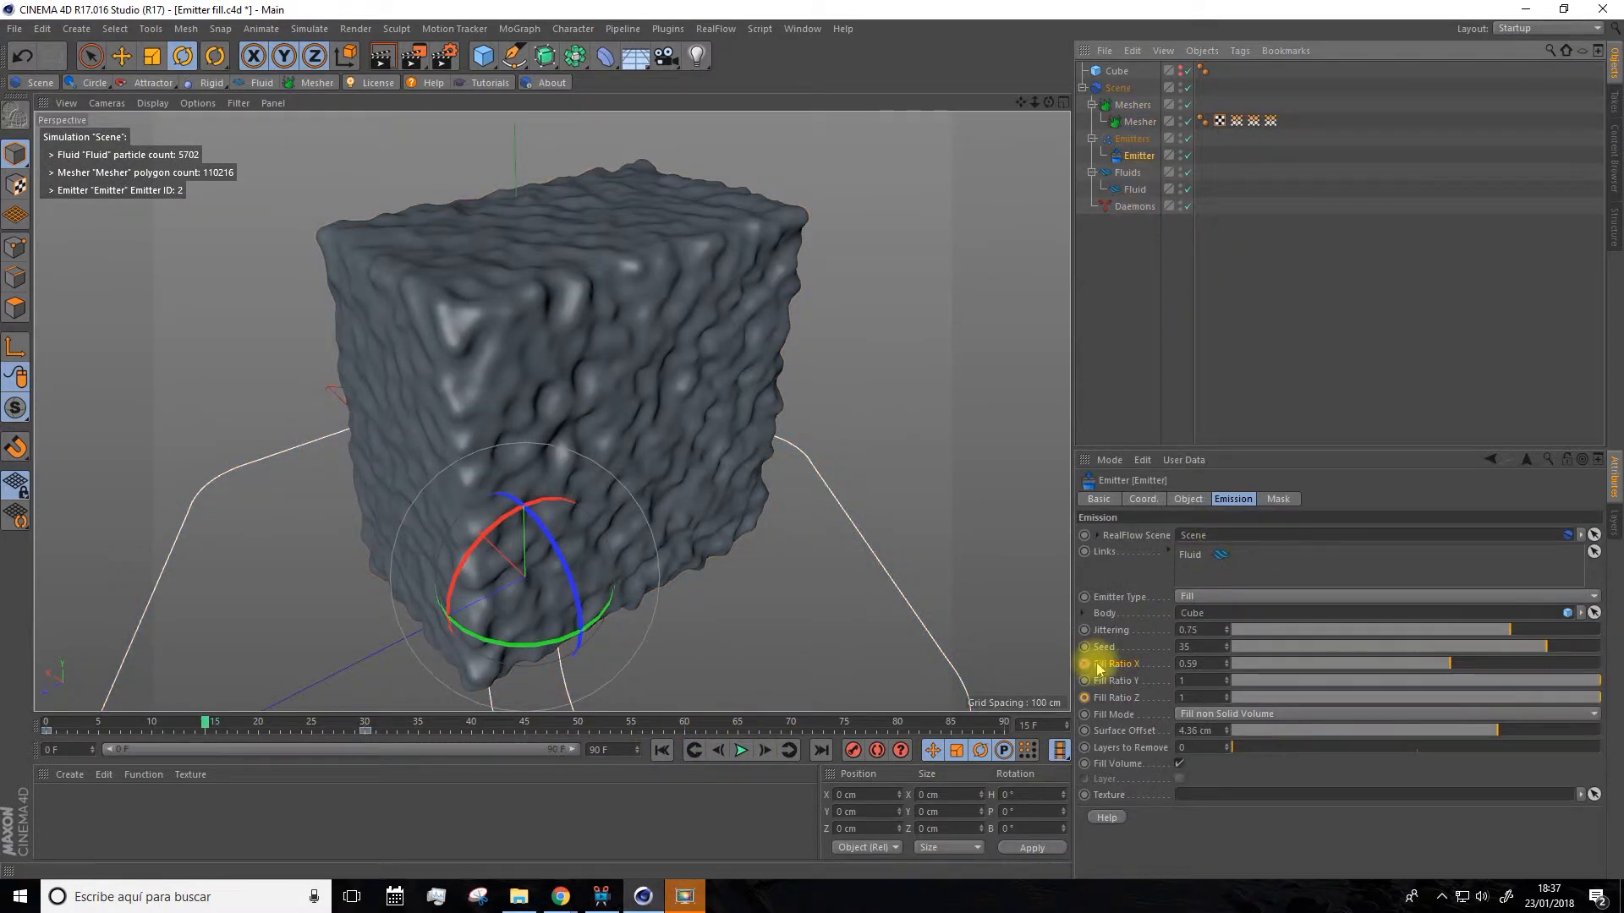
{"action": "left_click_drag", "start_coordinate": [392, 731], "coordinate": [41, 748]}
{"action": "right_click", "coordinate": [47, 739]}
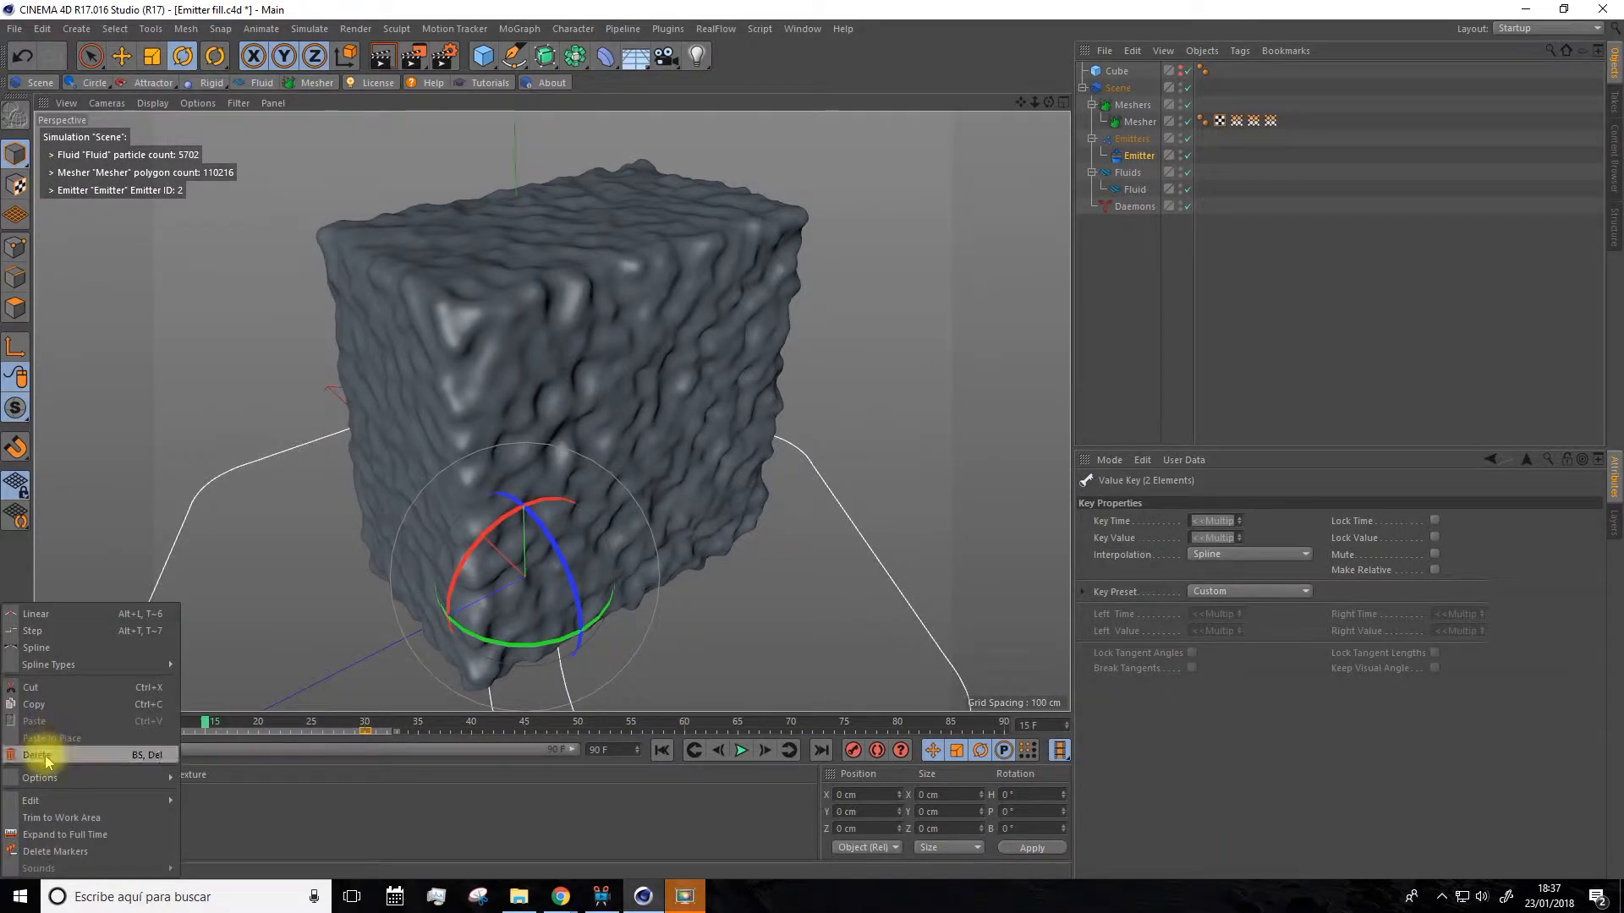
{"action": "left_click", "coordinate": [39, 752]}
Return the timeline to frame 0 and show the fill emitter's Emission settings.
{"action": "left_click_drag", "start_coordinate": [196, 722], "coordinate": [18, 725]}
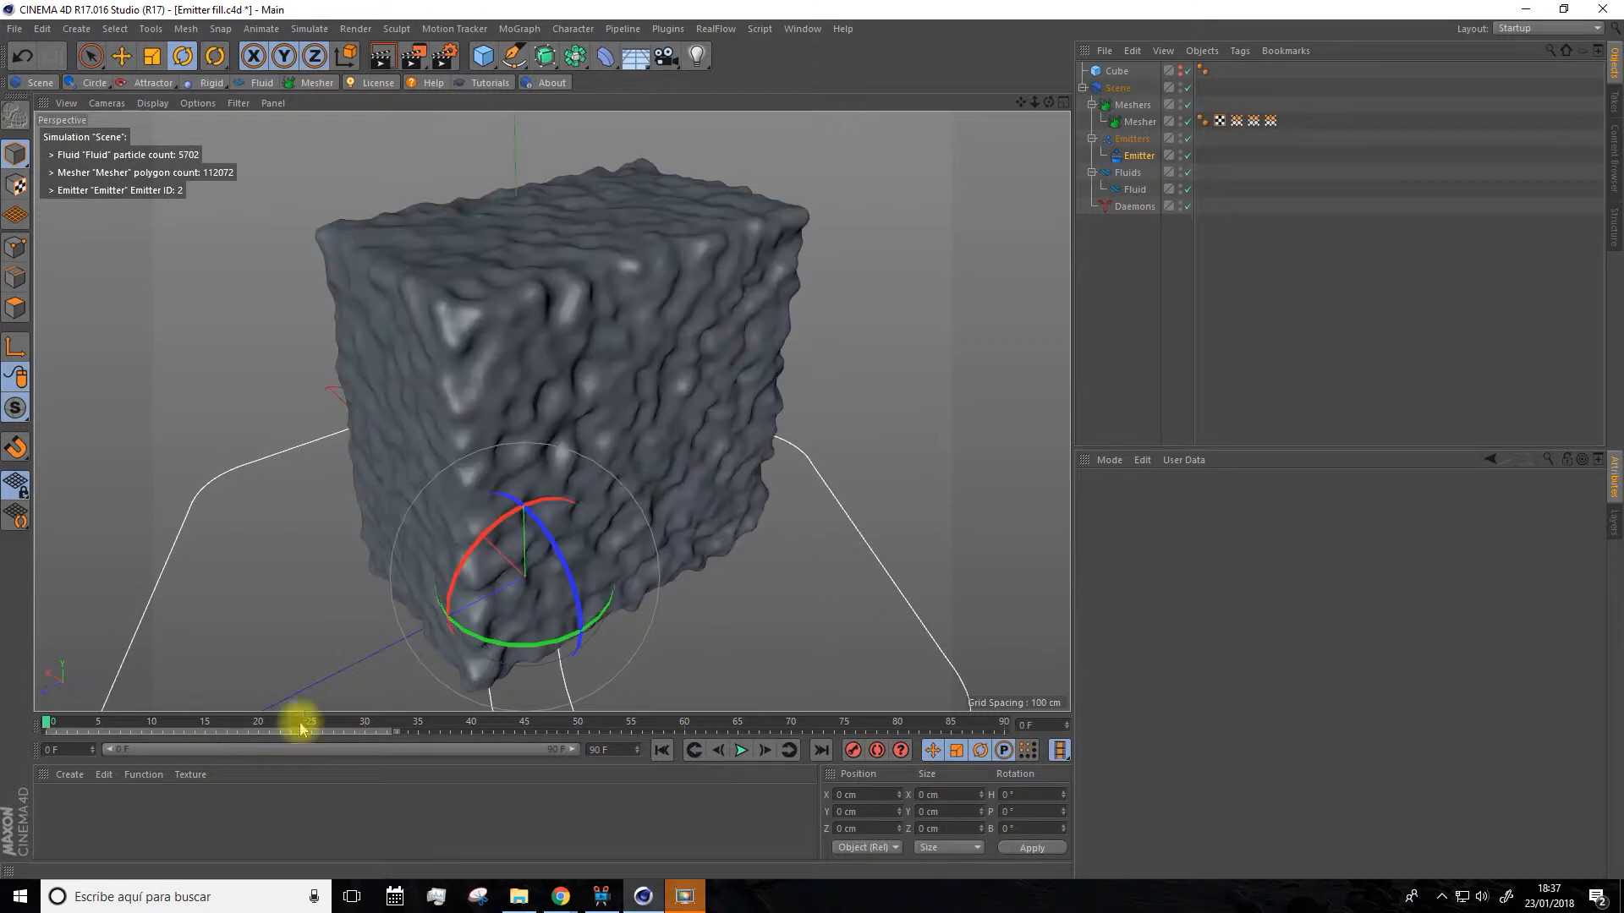
{"action": "left_click_drag", "start_coordinate": [982, 497], "coordinate": [1009, 498], "text": "alt"}
{"action": "left_click", "coordinate": [1130, 156]}
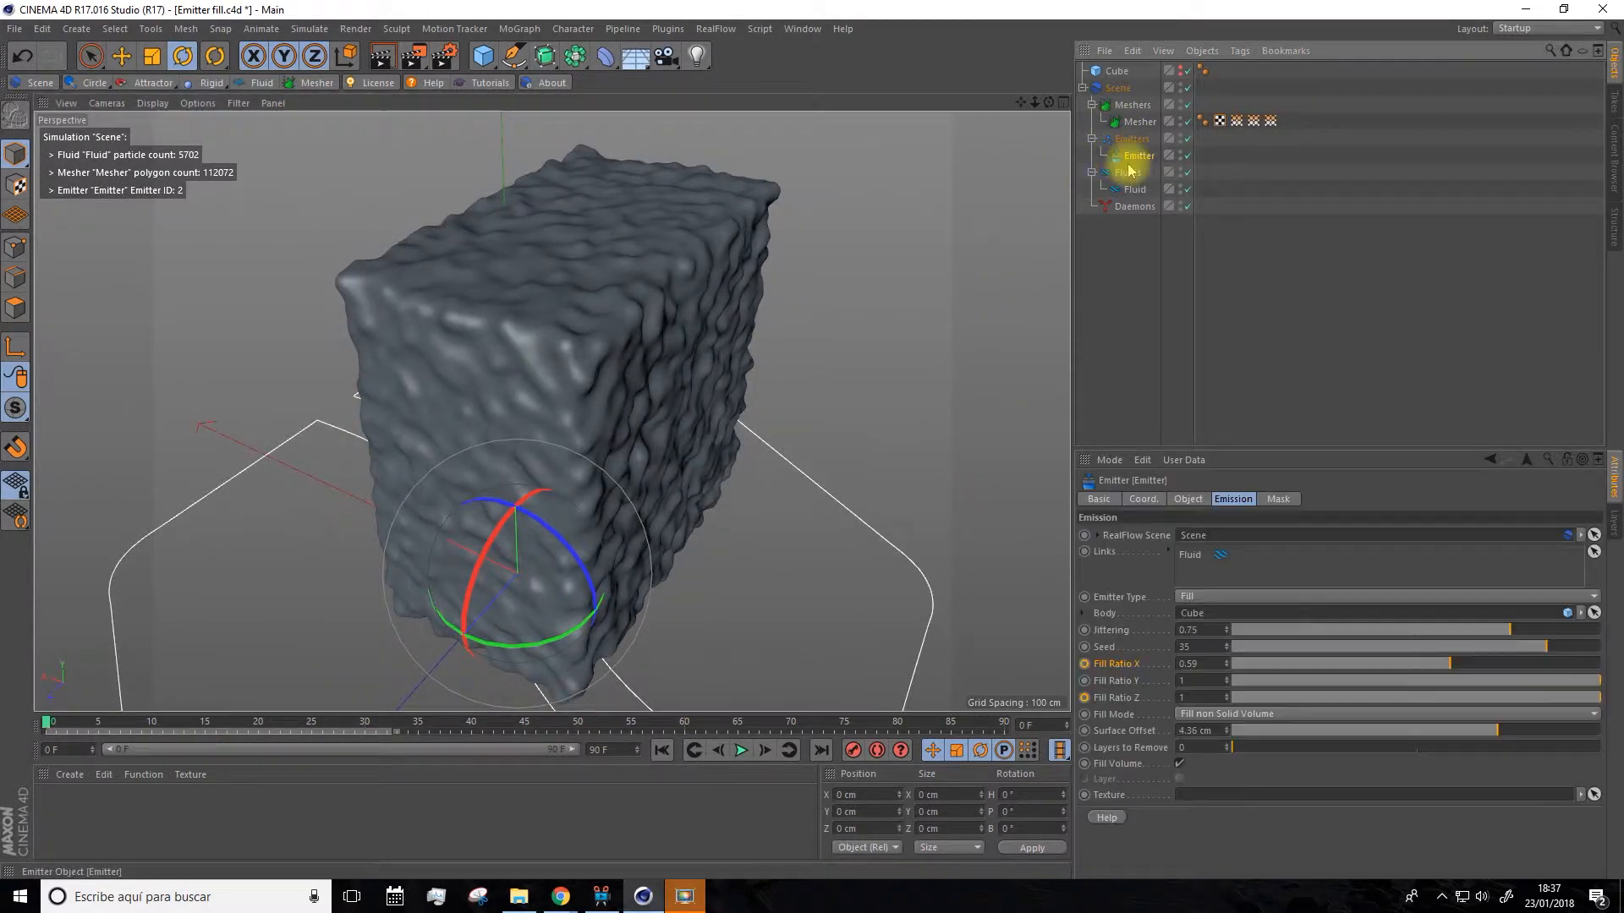
Switch the fill emitter's Fill Mode to Fill Solid Region and back to Fill non Solid Volume.
{"action": "left_click", "coordinate": [1198, 715]}
{"action": "left_click", "coordinate": [1196, 727]}
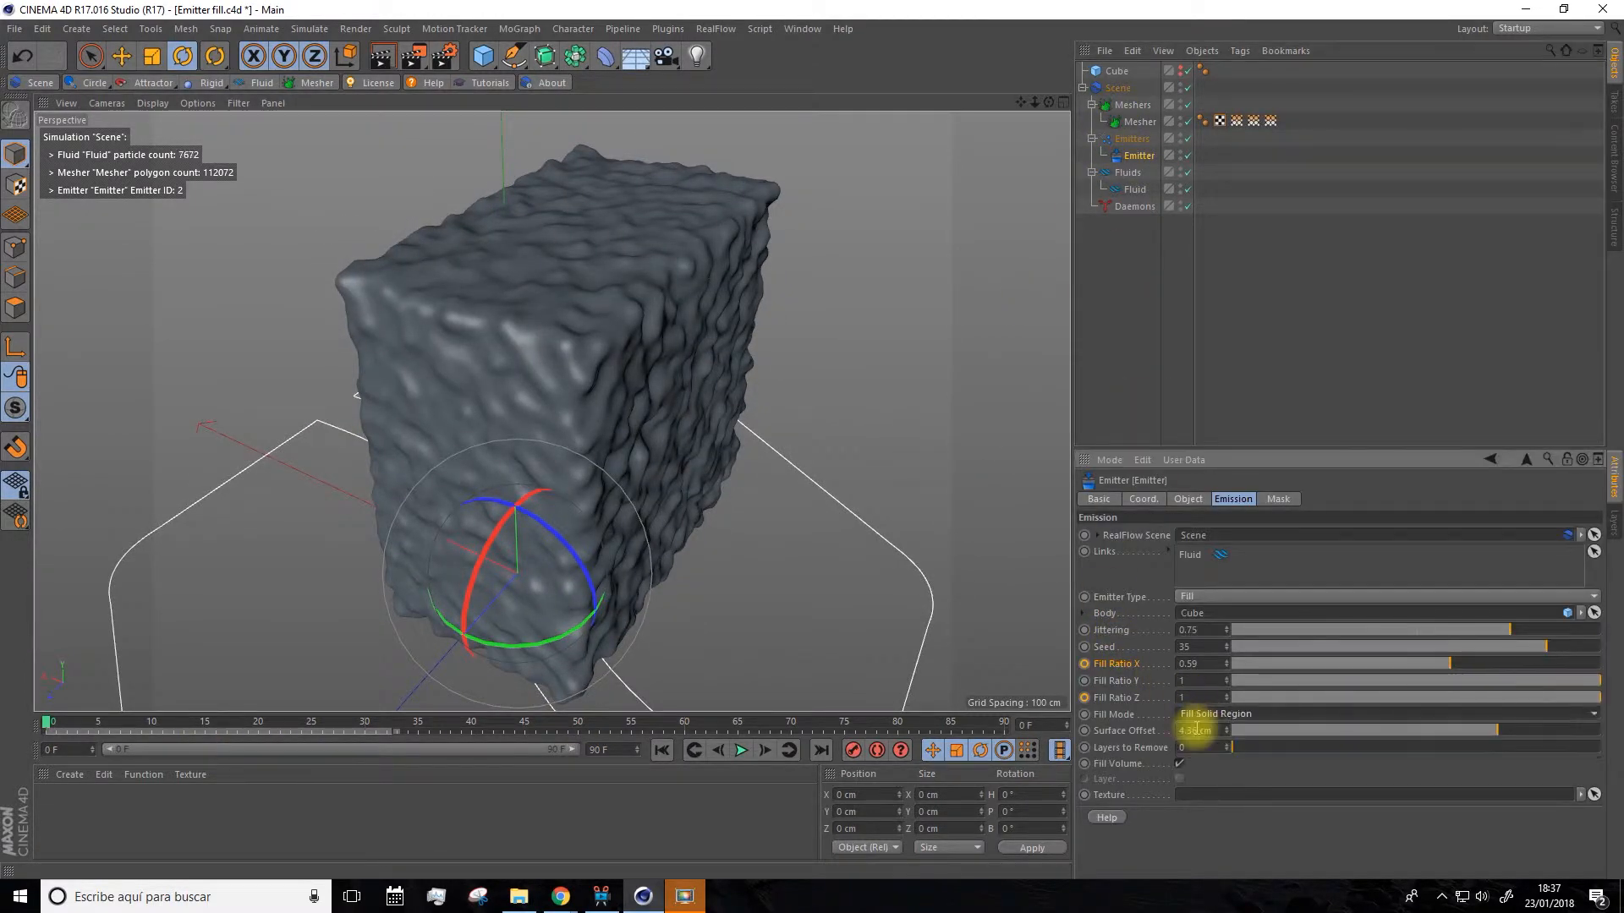
{"action": "left_click", "coordinate": [1211, 714]}
{"action": "left_click", "coordinate": [1196, 743]}
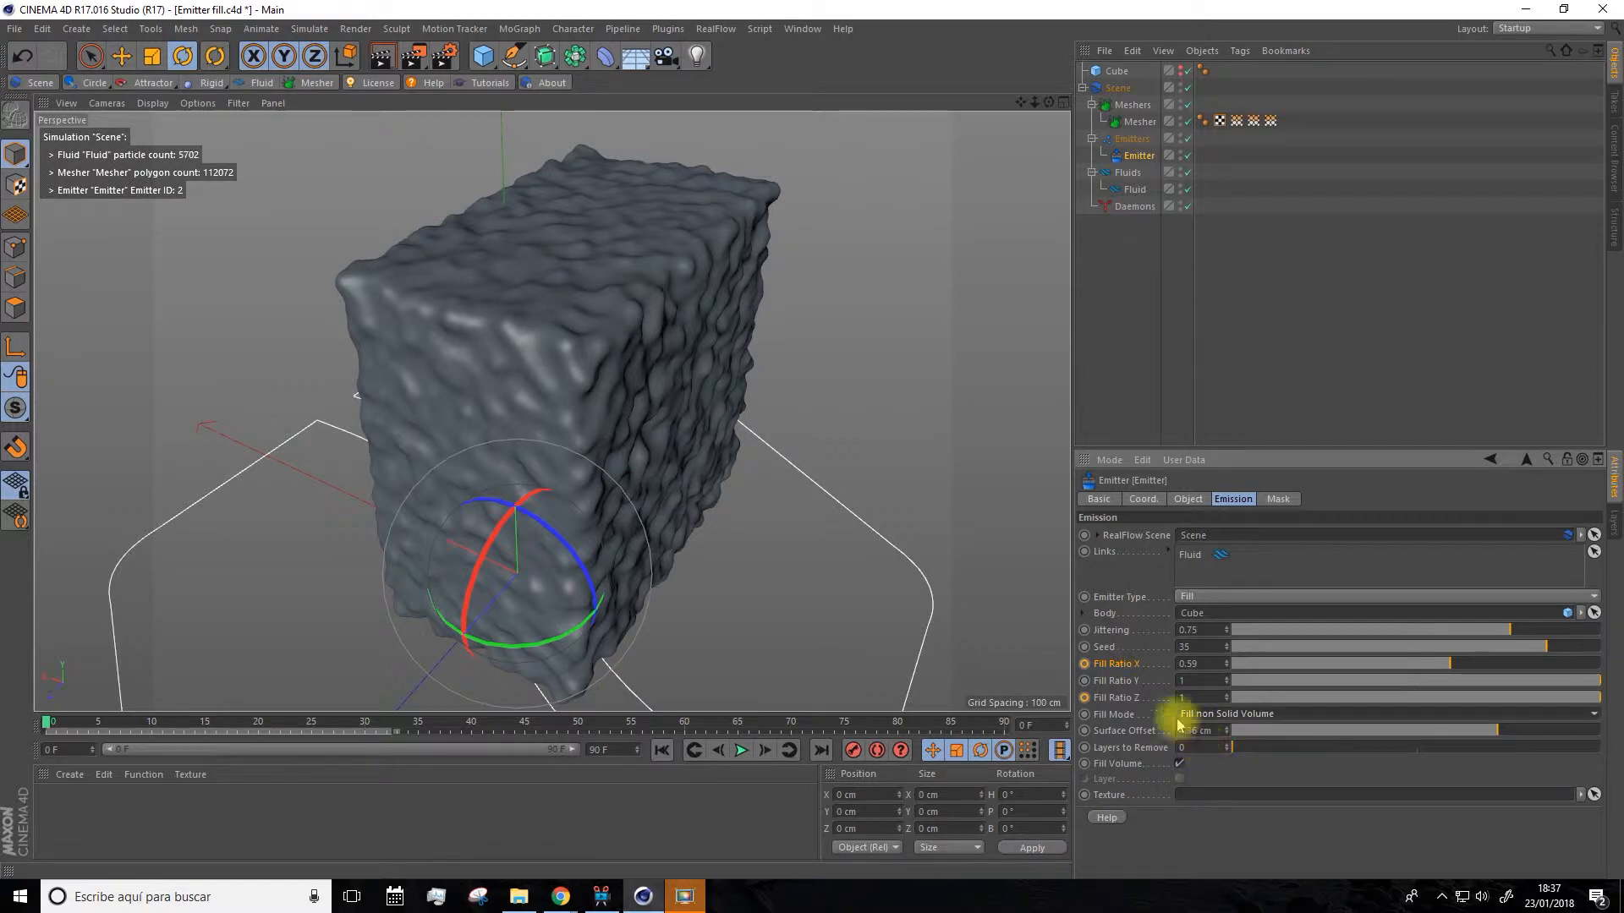
Play the fill emitter simulation and change its Fill Mode to Fill Solid Region during playback.
{"action": "left_click_drag", "start_coordinate": [871, 601], "coordinate": [894, 617], "text": "alt"}
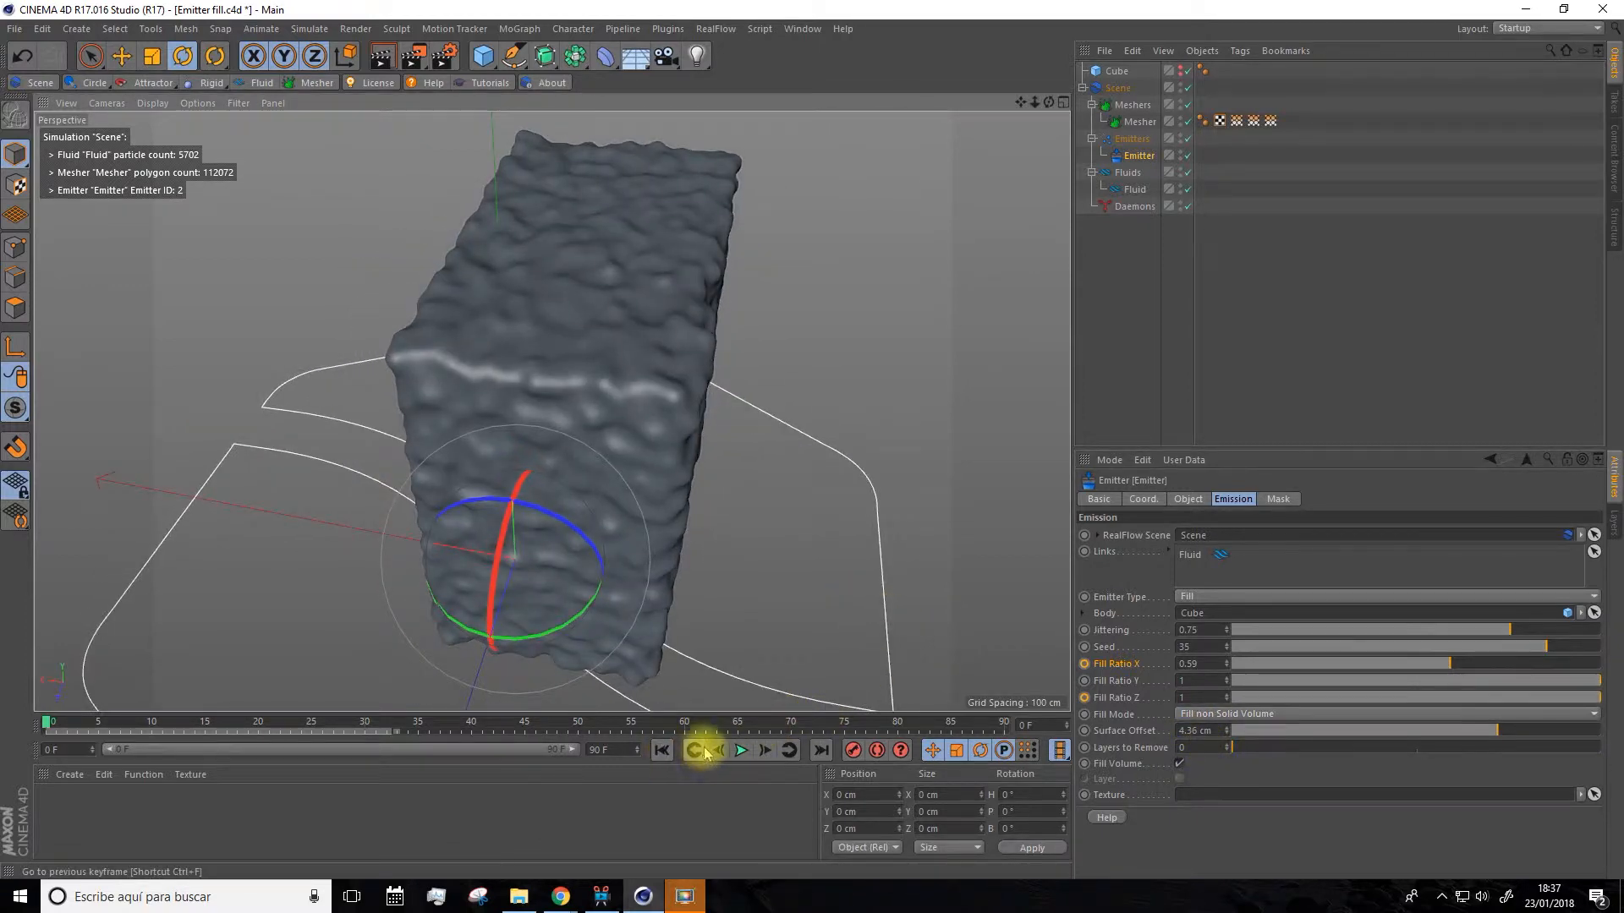
{"action": "left_click", "coordinate": [739, 749]}
{"action": "left_click", "coordinate": [1218, 714]}
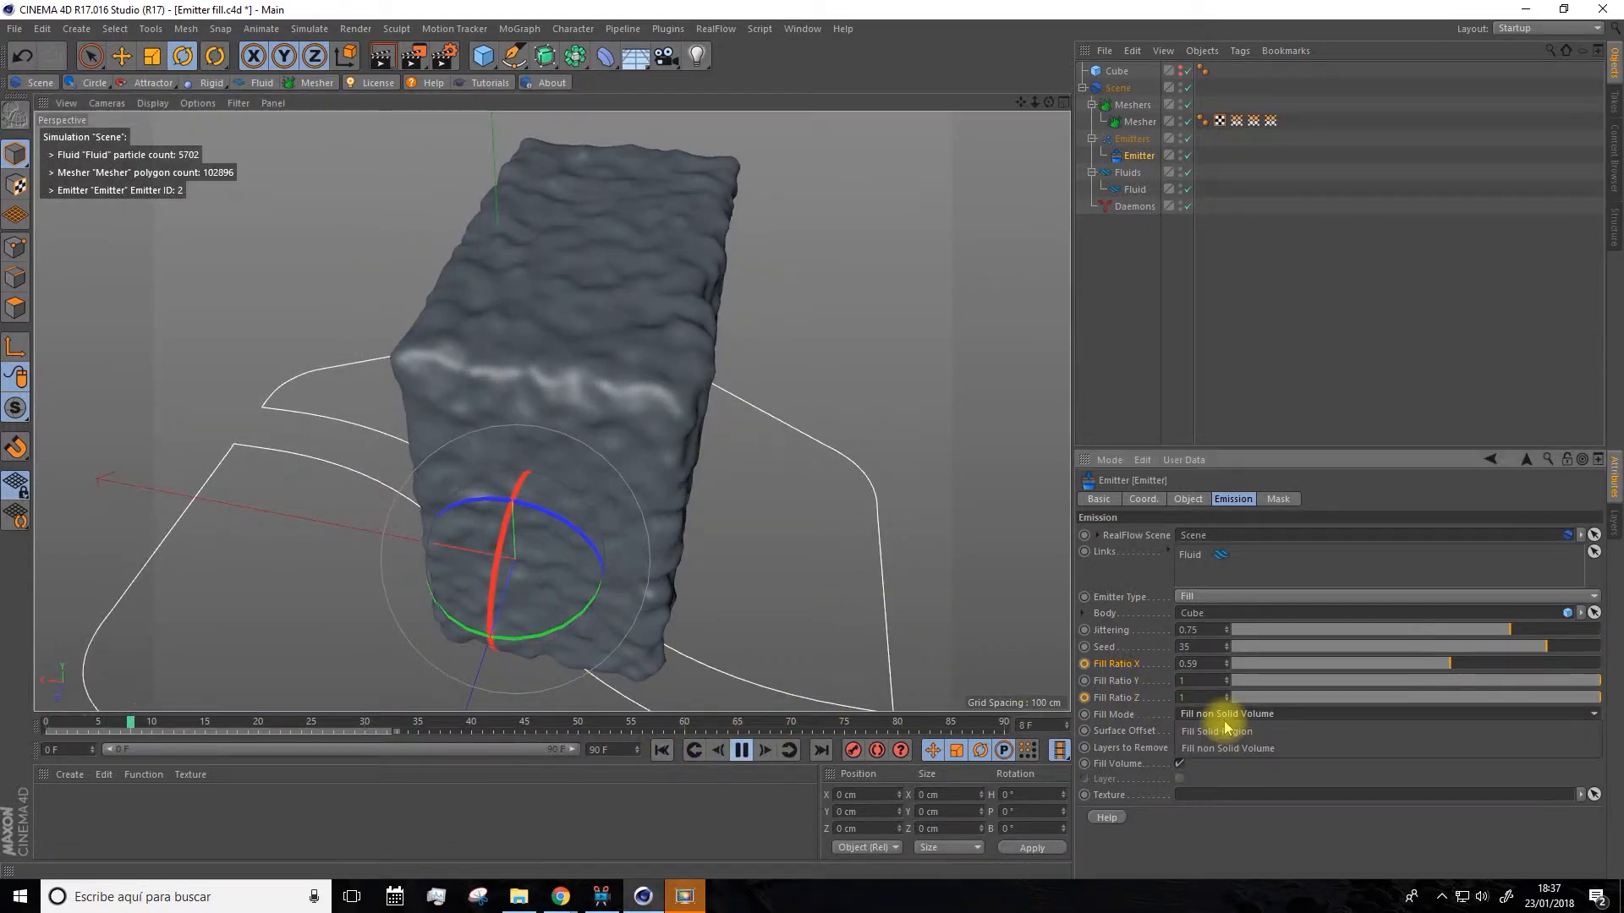
{"action": "left_click", "coordinate": [1220, 732]}
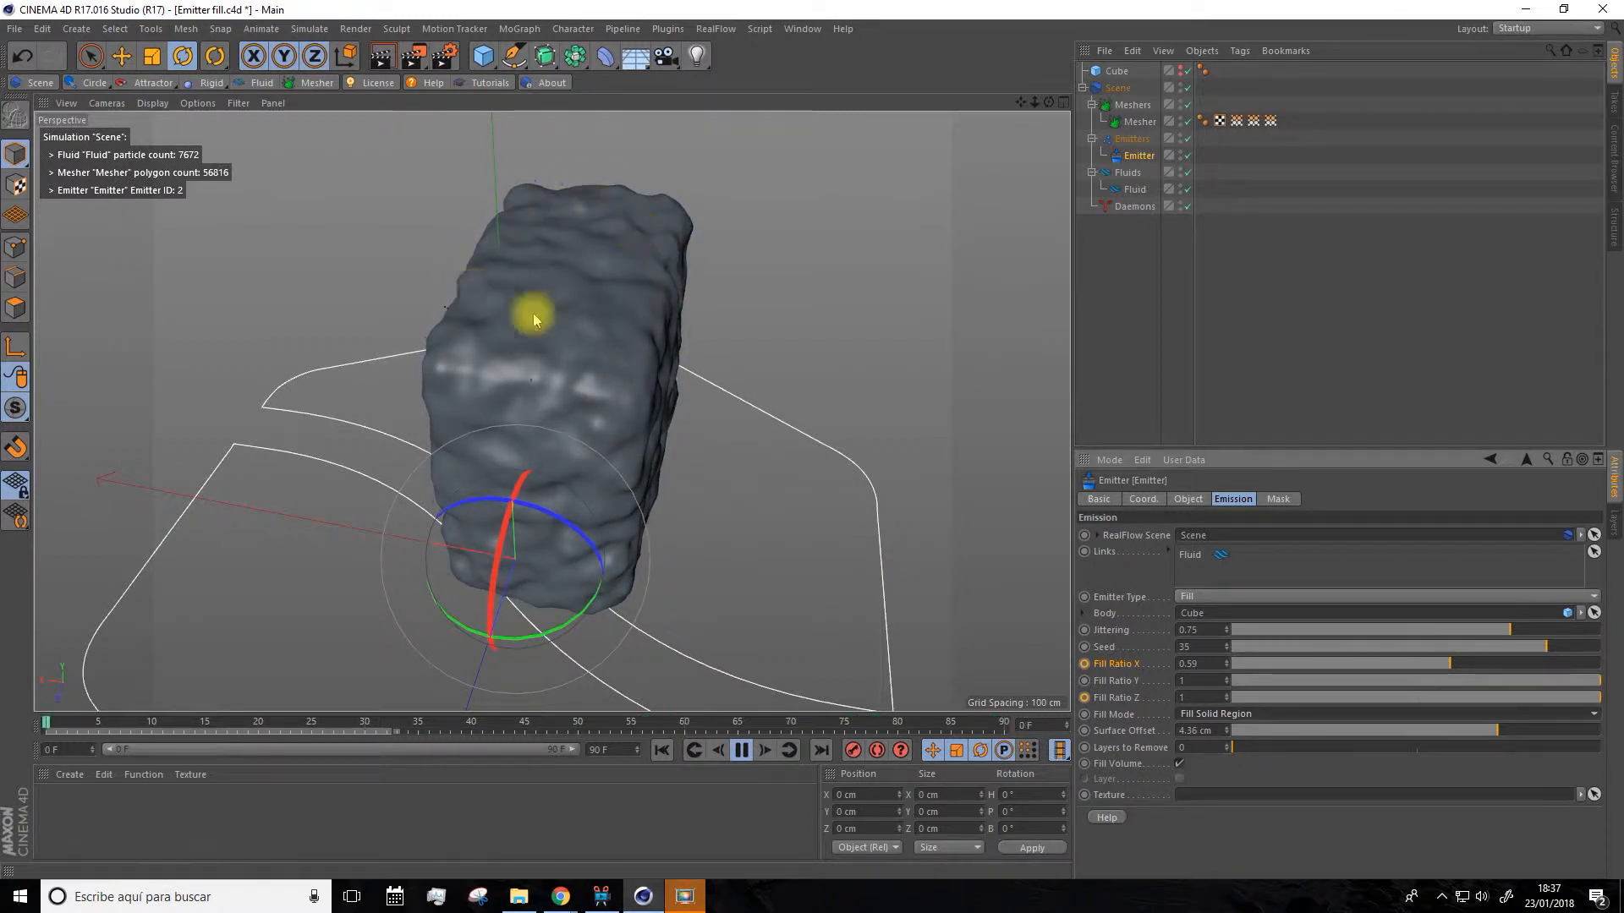
Compare Fill non Solid Volume with Fill Solid Region during playback, leaving Fill Solid Region active, and pause at frame 56.
{"action": "left_click", "coordinate": [1232, 714]}
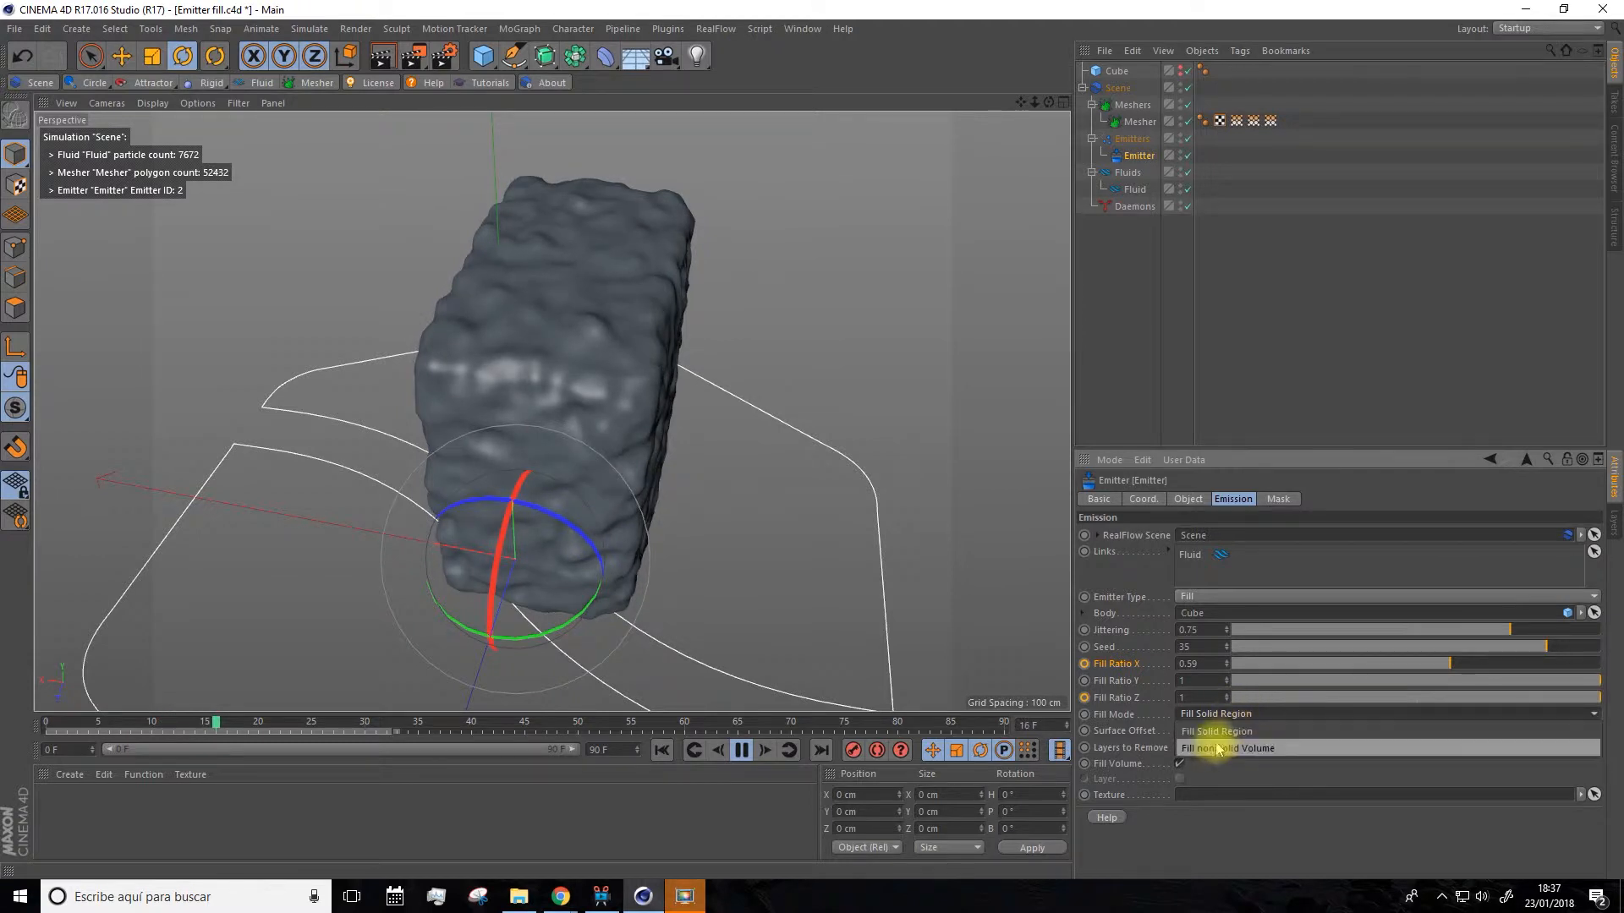
{"action": "left_click", "coordinate": [1215, 752]}
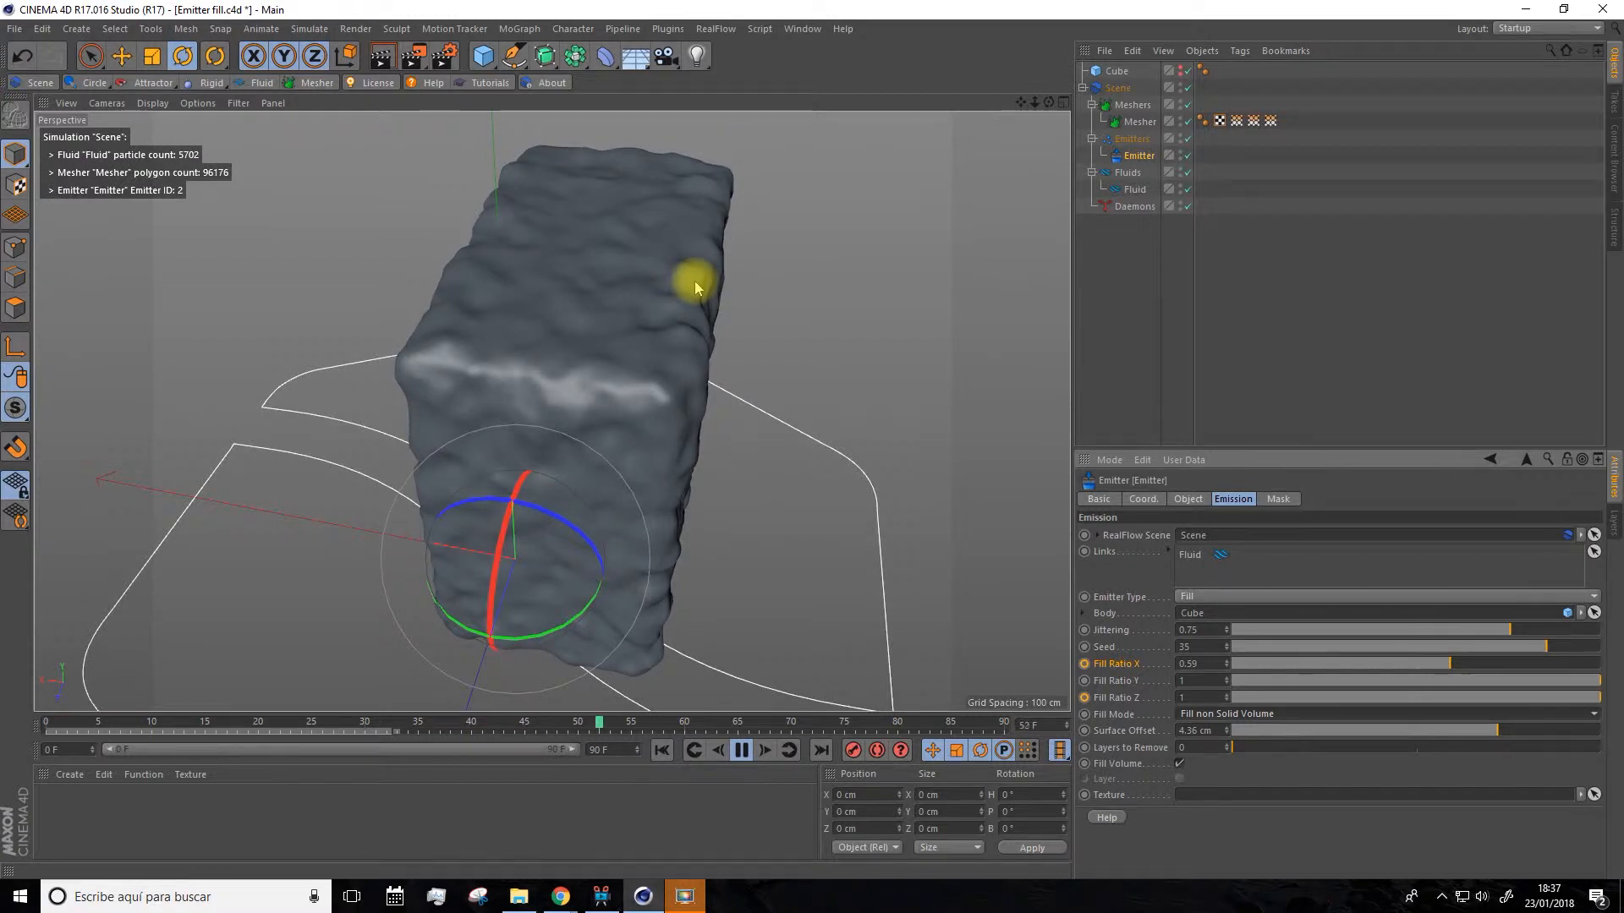
{"action": "left_click", "coordinate": [1208, 716]}
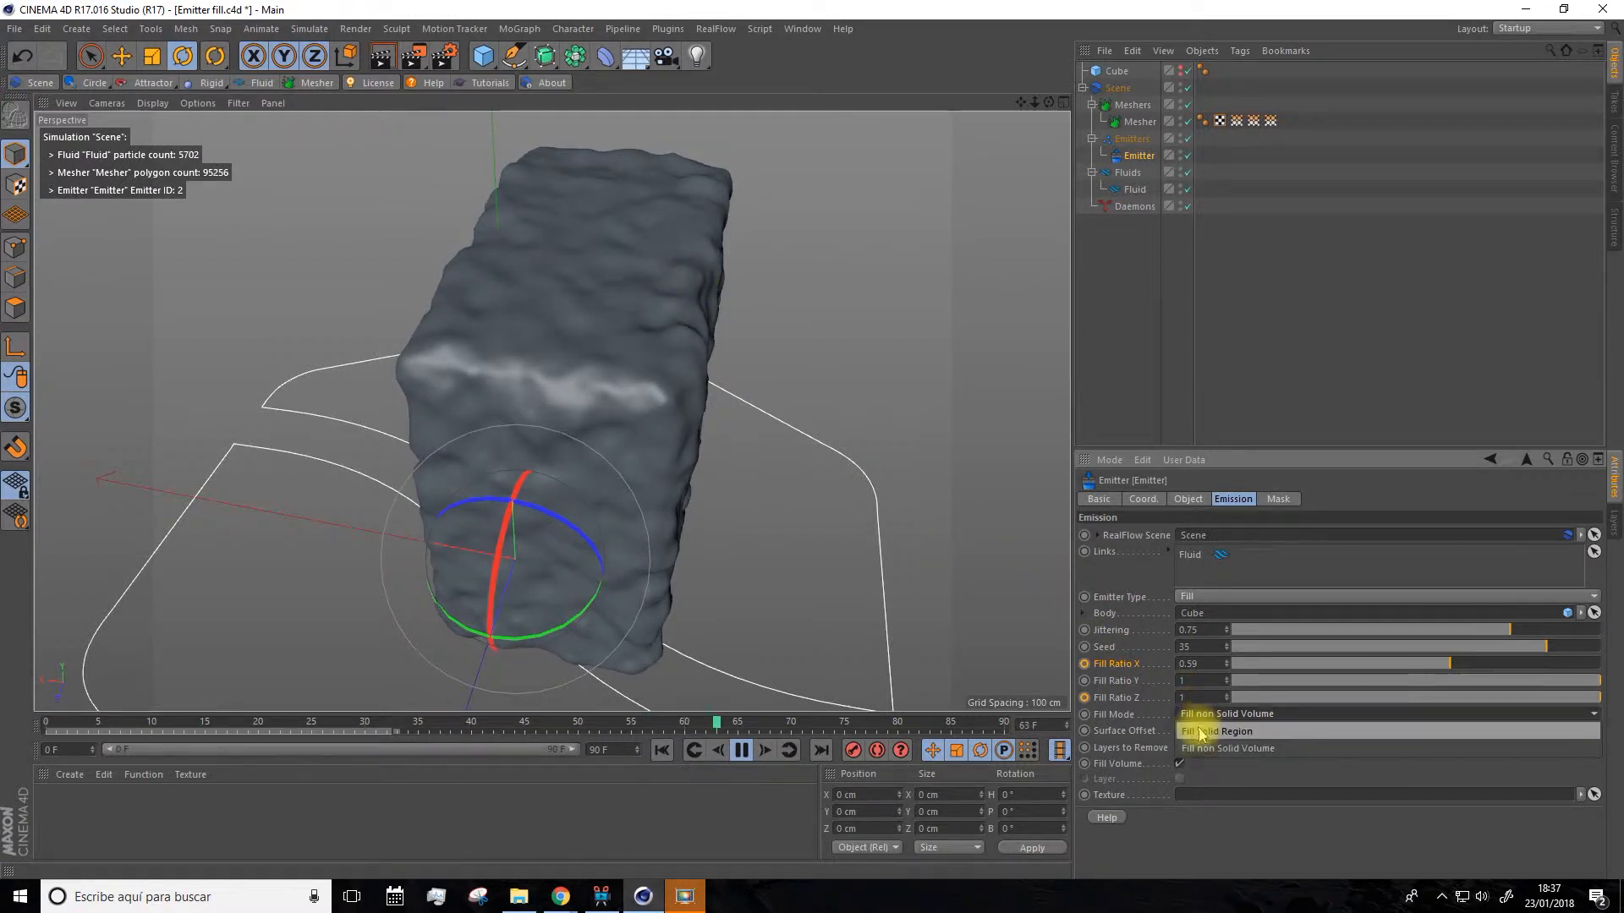
{"action": "left_click", "coordinate": [1200, 732]}
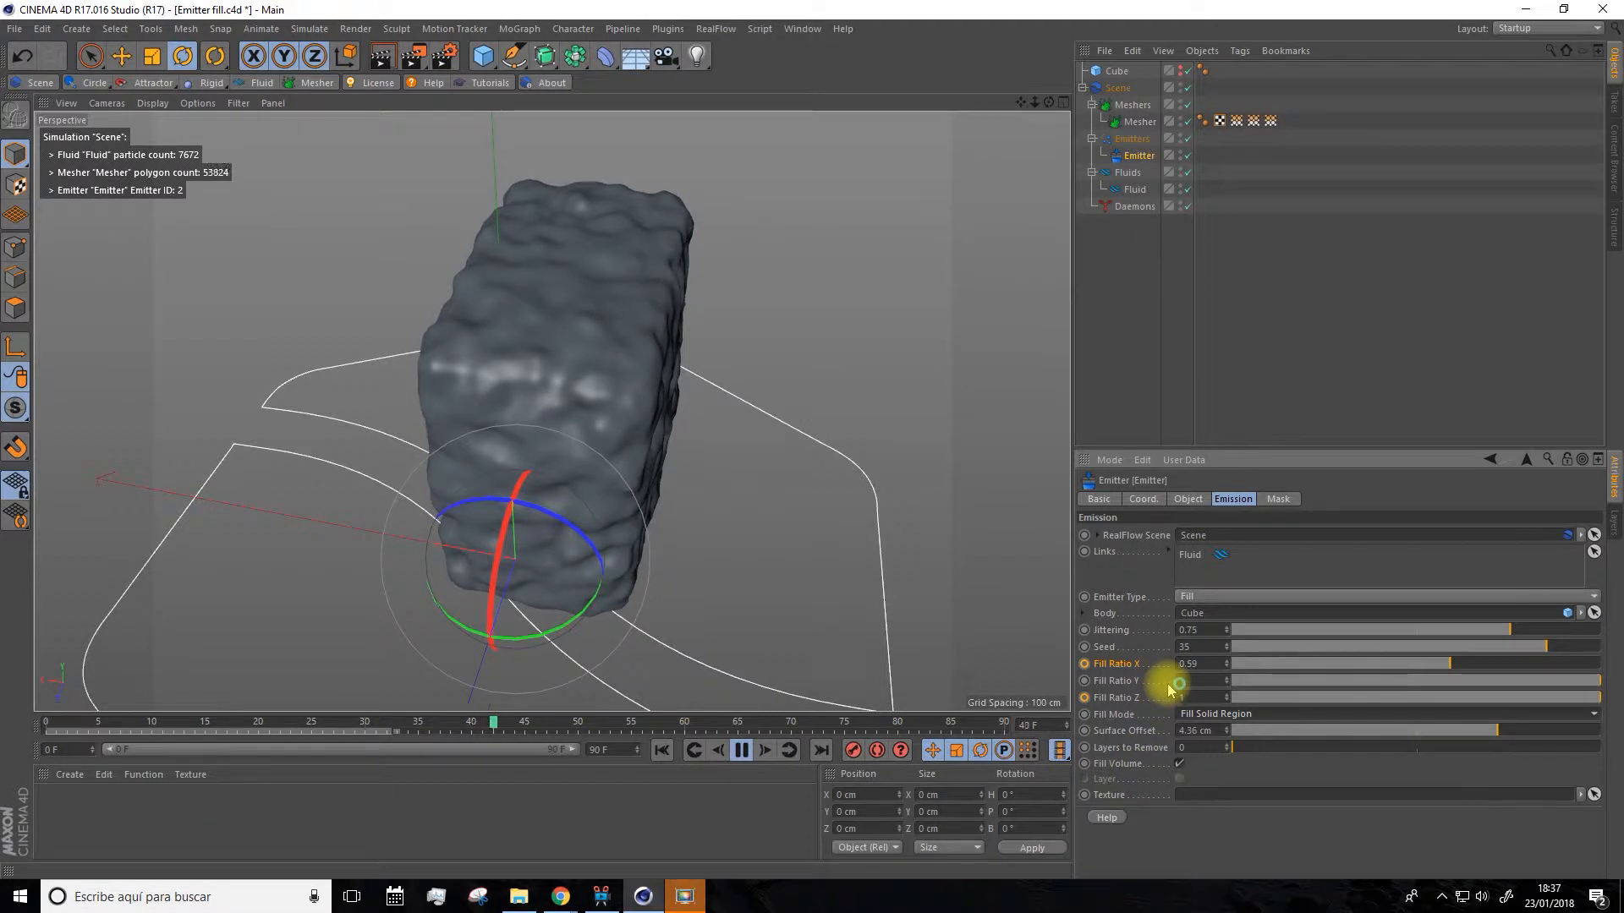
{"action": "left_click", "coordinate": [738, 752]}
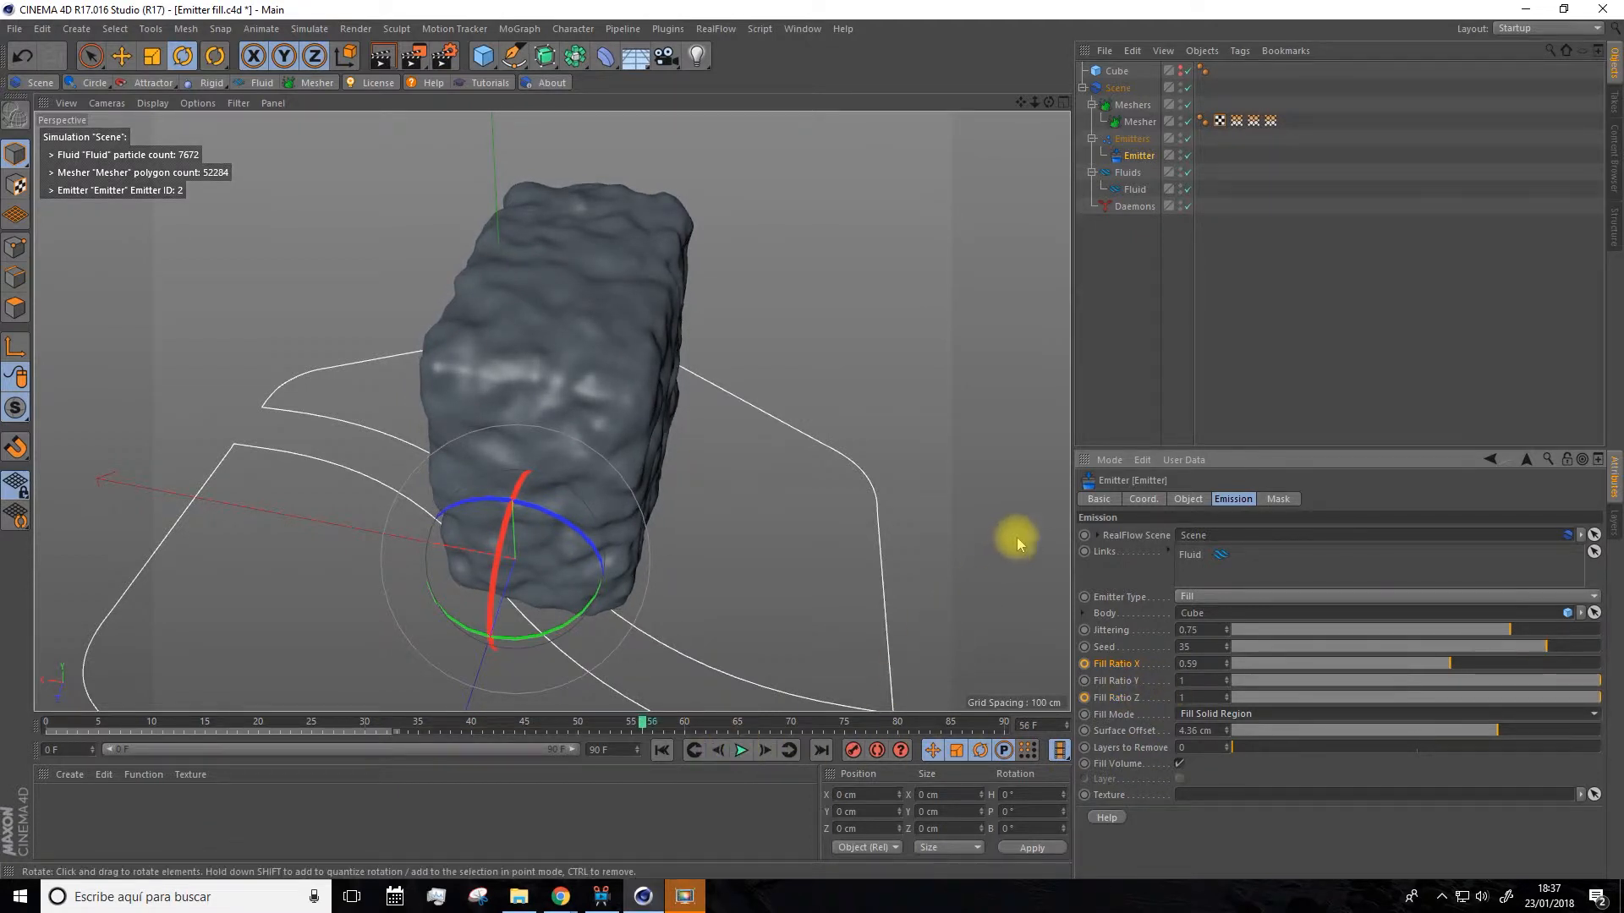
Open the example scene file Emitter image from the 2 FUNCIONAMIENTO BASICO folder.
{"action": "left_click", "coordinate": [14, 30]}
{"action": "left_click", "coordinate": [85, 11]}
{"action": "left_click", "coordinate": [95, 87]}
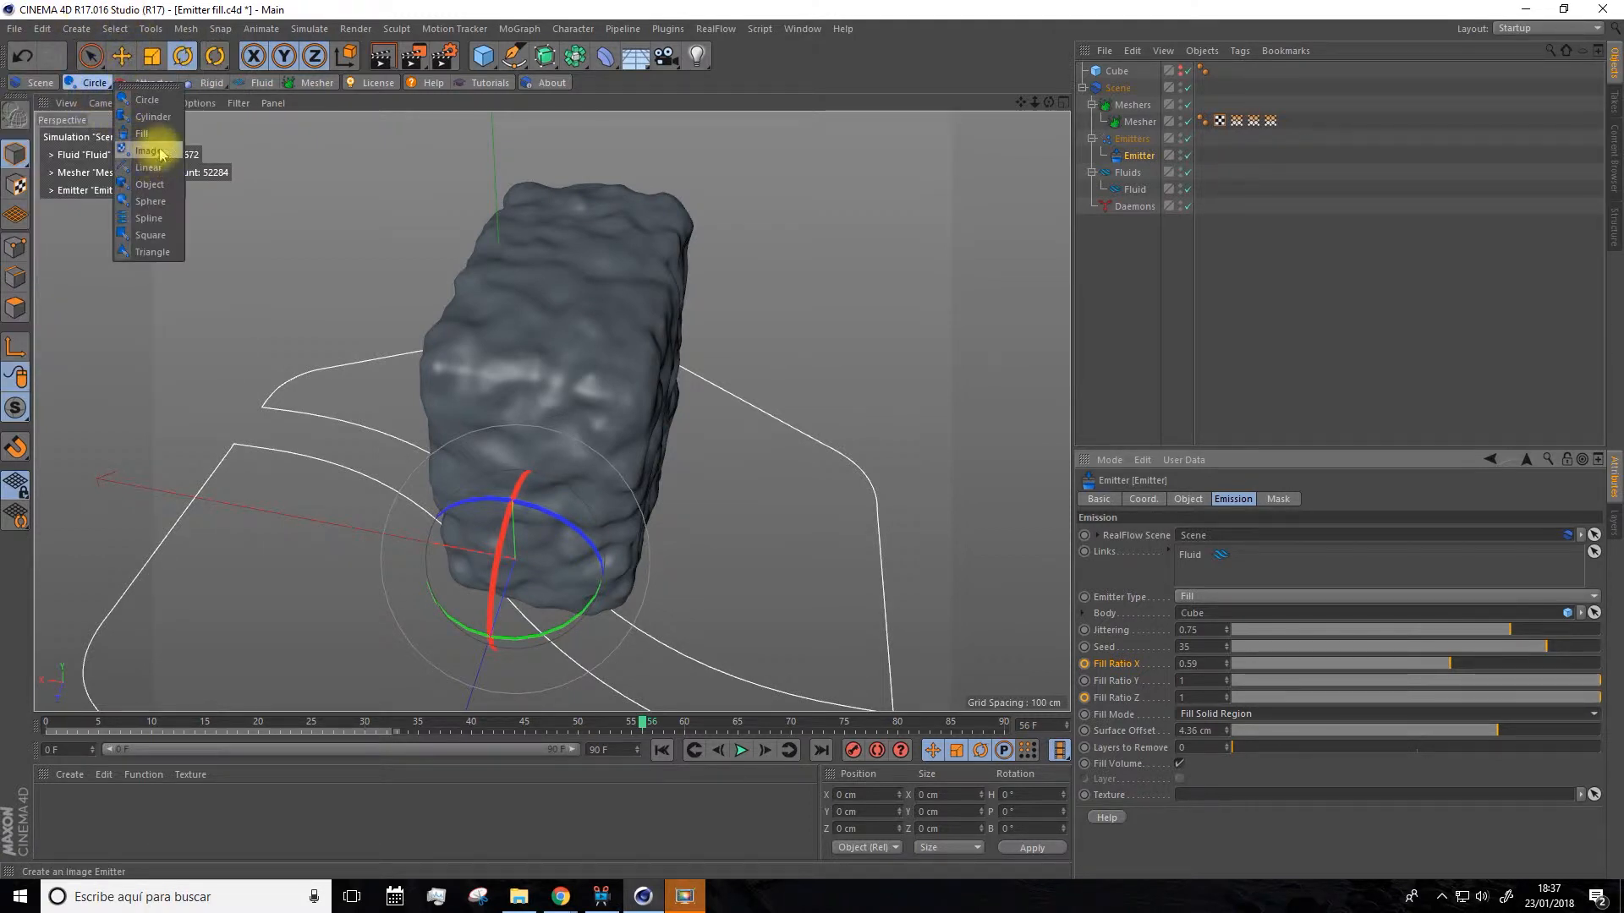
{"action": "left_click", "coordinate": [14, 29]}
{"action": "left_click", "coordinate": [46, 74]}
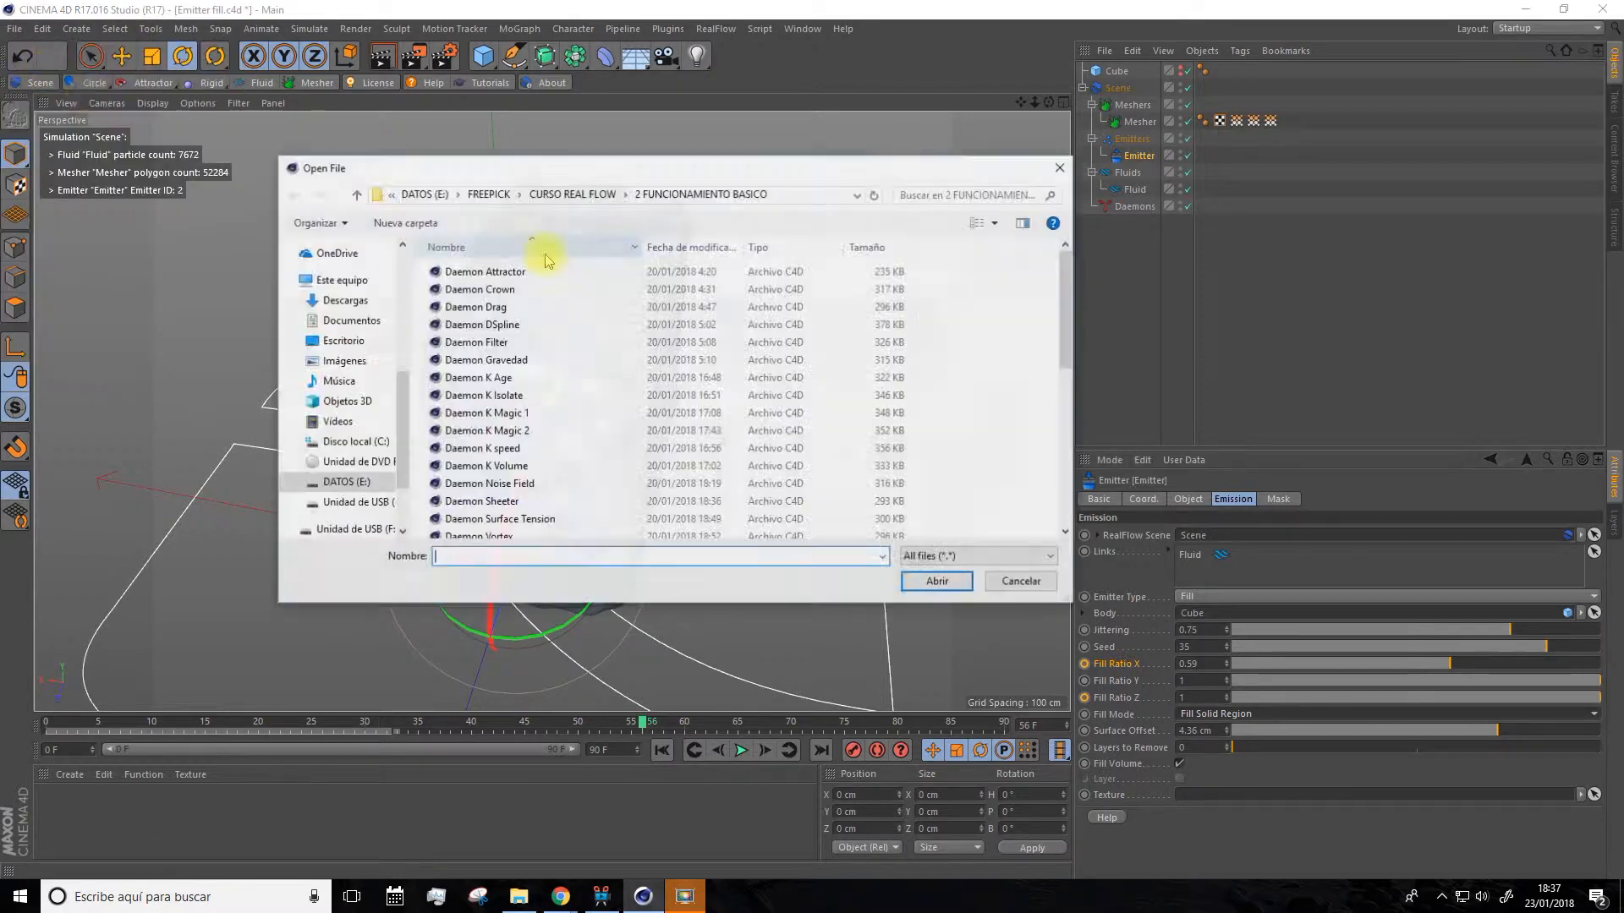
{"action": "scroll", "coordinate": [718, 435], "scroll_direction": "down", "scroll_amount": 4}
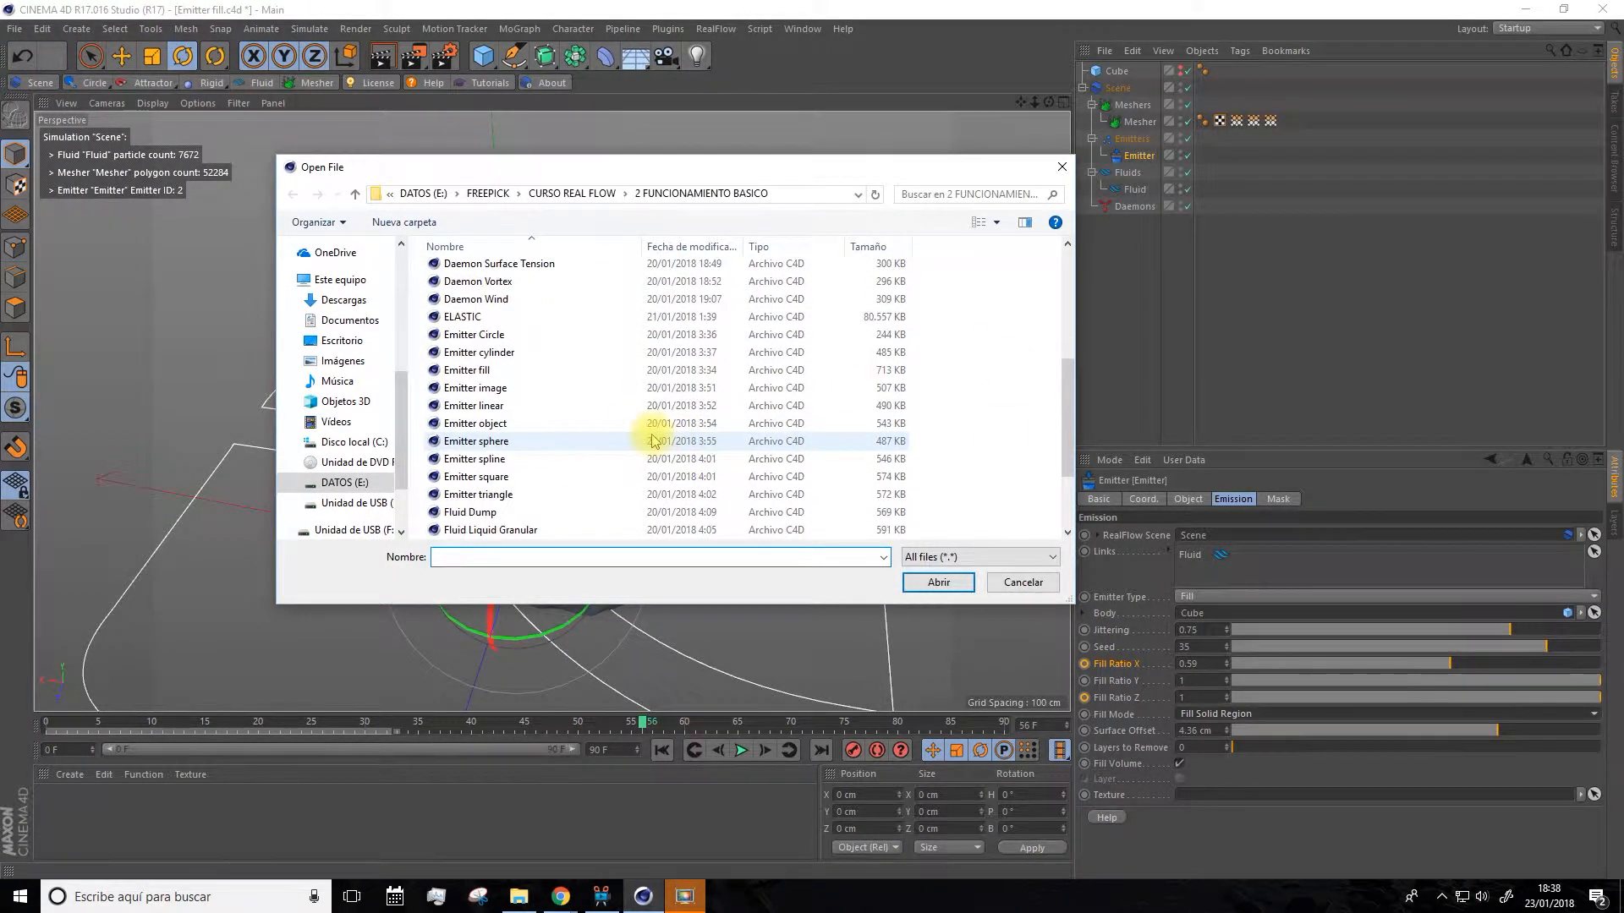
{"action": "double_click", "coordinate": [656, 434]}
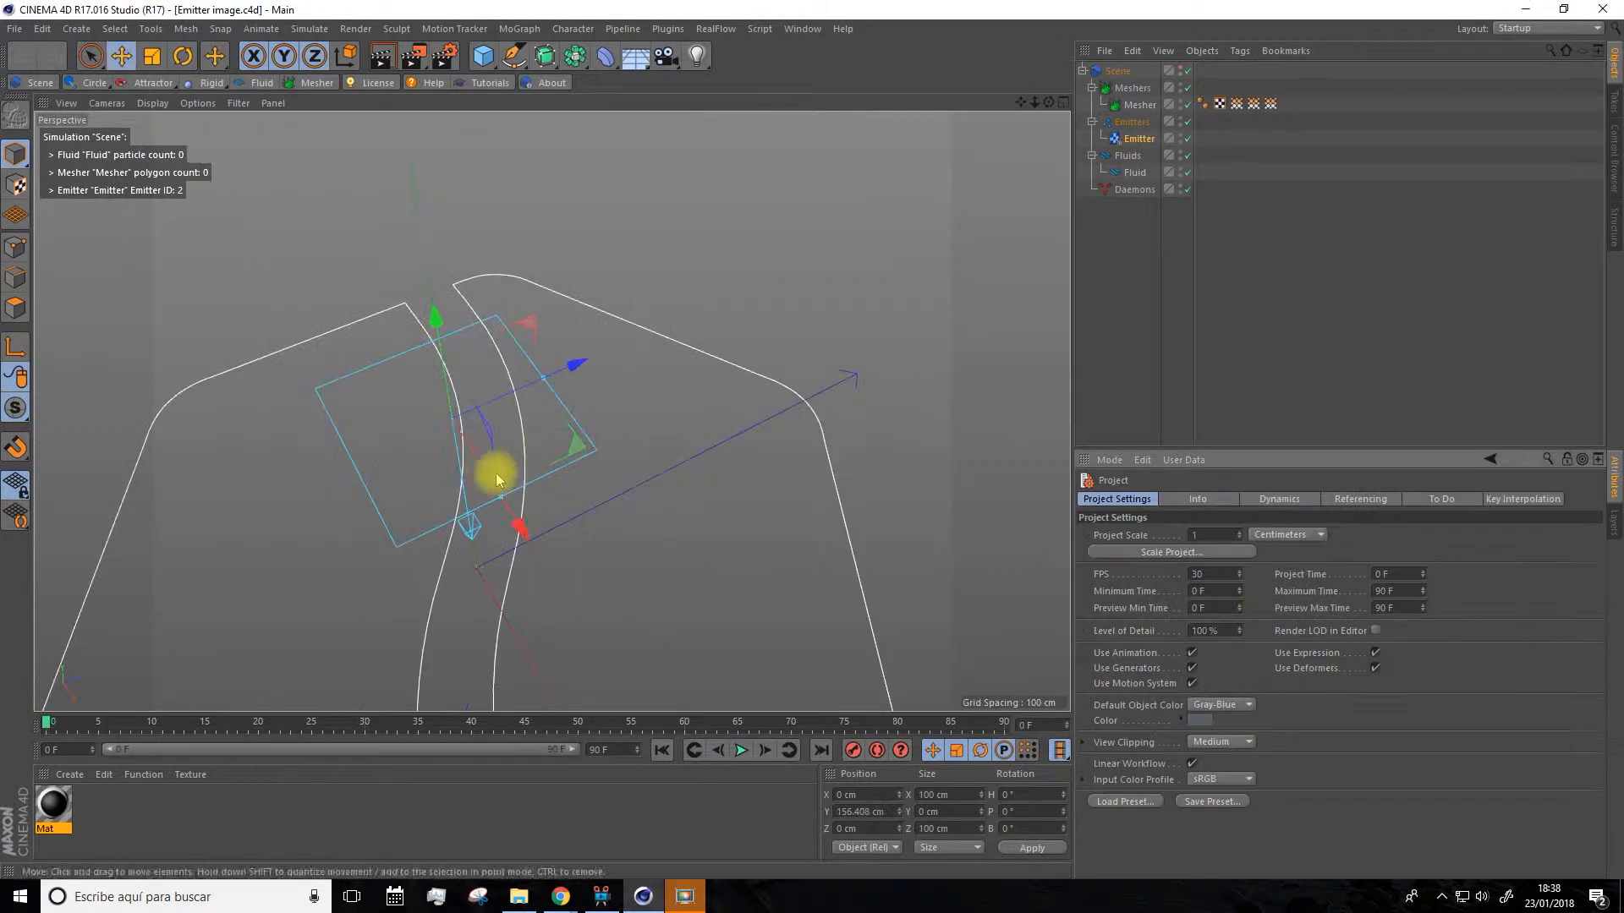
Play the image emitter simulation, view the emitted fluid from its hollow end, and pause at frame 89.
{"action": "left_click", "coordinate": [740, 750]}
{"action": "left_click_drag", "start_coordinate": [861, 332], "coordinate": [671, 374], "text": "alt"}
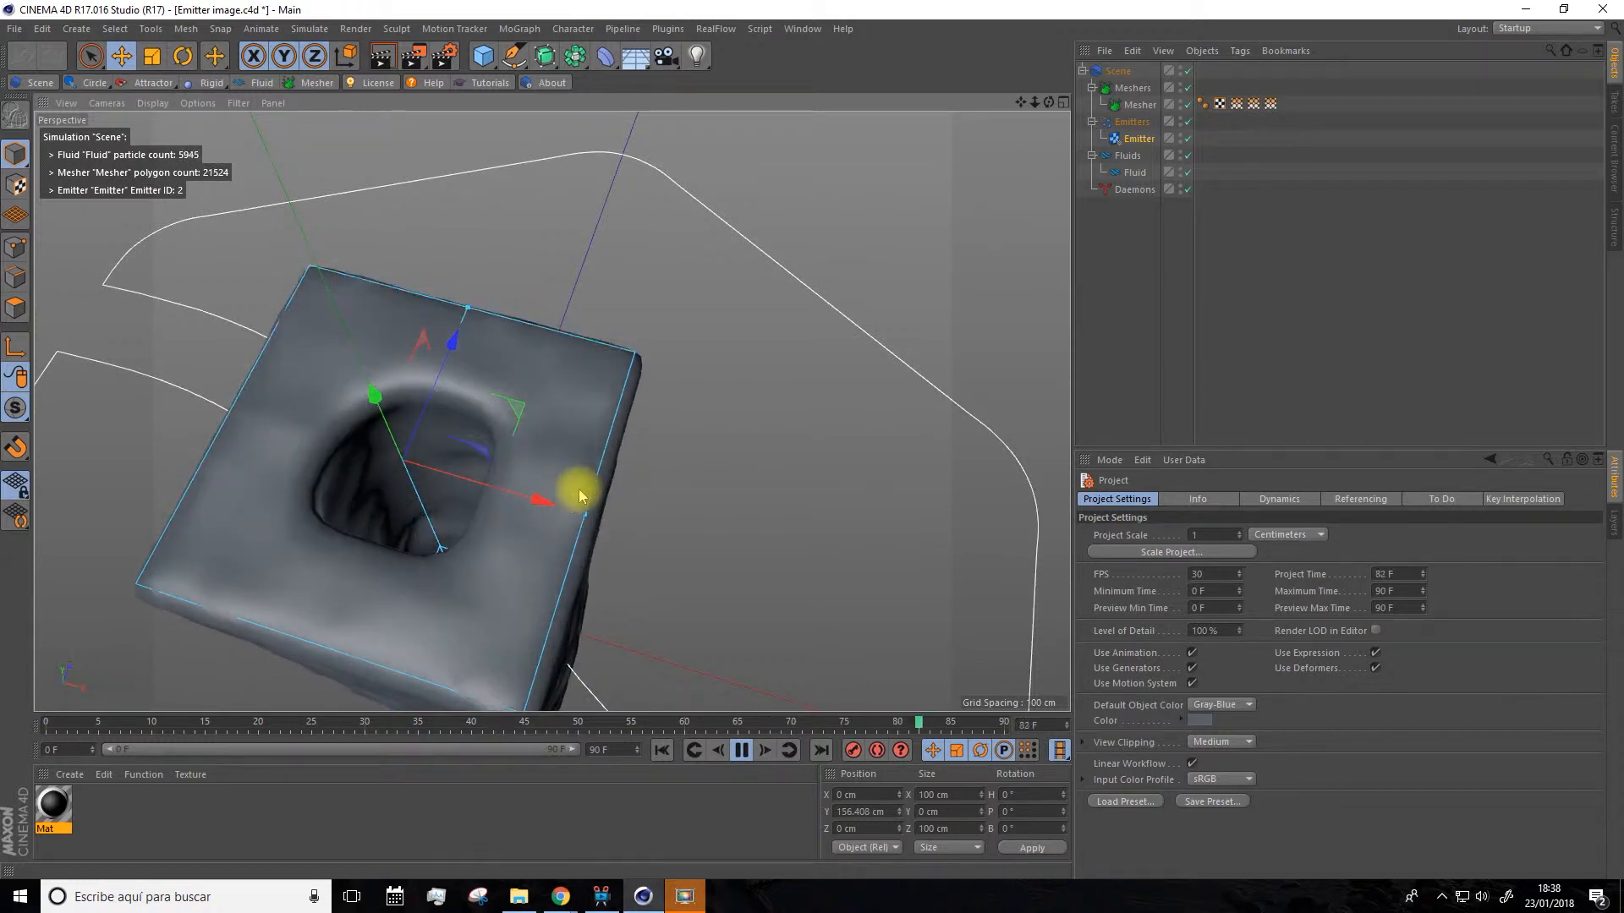
{"action": "mouse_move", "coordinate": [63, 809]}
{"action": "left_mouse_down"}
{"action": "mouse_move", "coordinate": [373, 427]}
{"action": "mouse_move", "coordinate": [388, 536]}
{"action": "mouse_move", "coordinate": [282, 570]}
{"action": "mouse_move", "coordinate": [112, 710]}
{"action": "mouse_move", "coordinate": [76, 803]}
{"action": "left_mouse_up"}
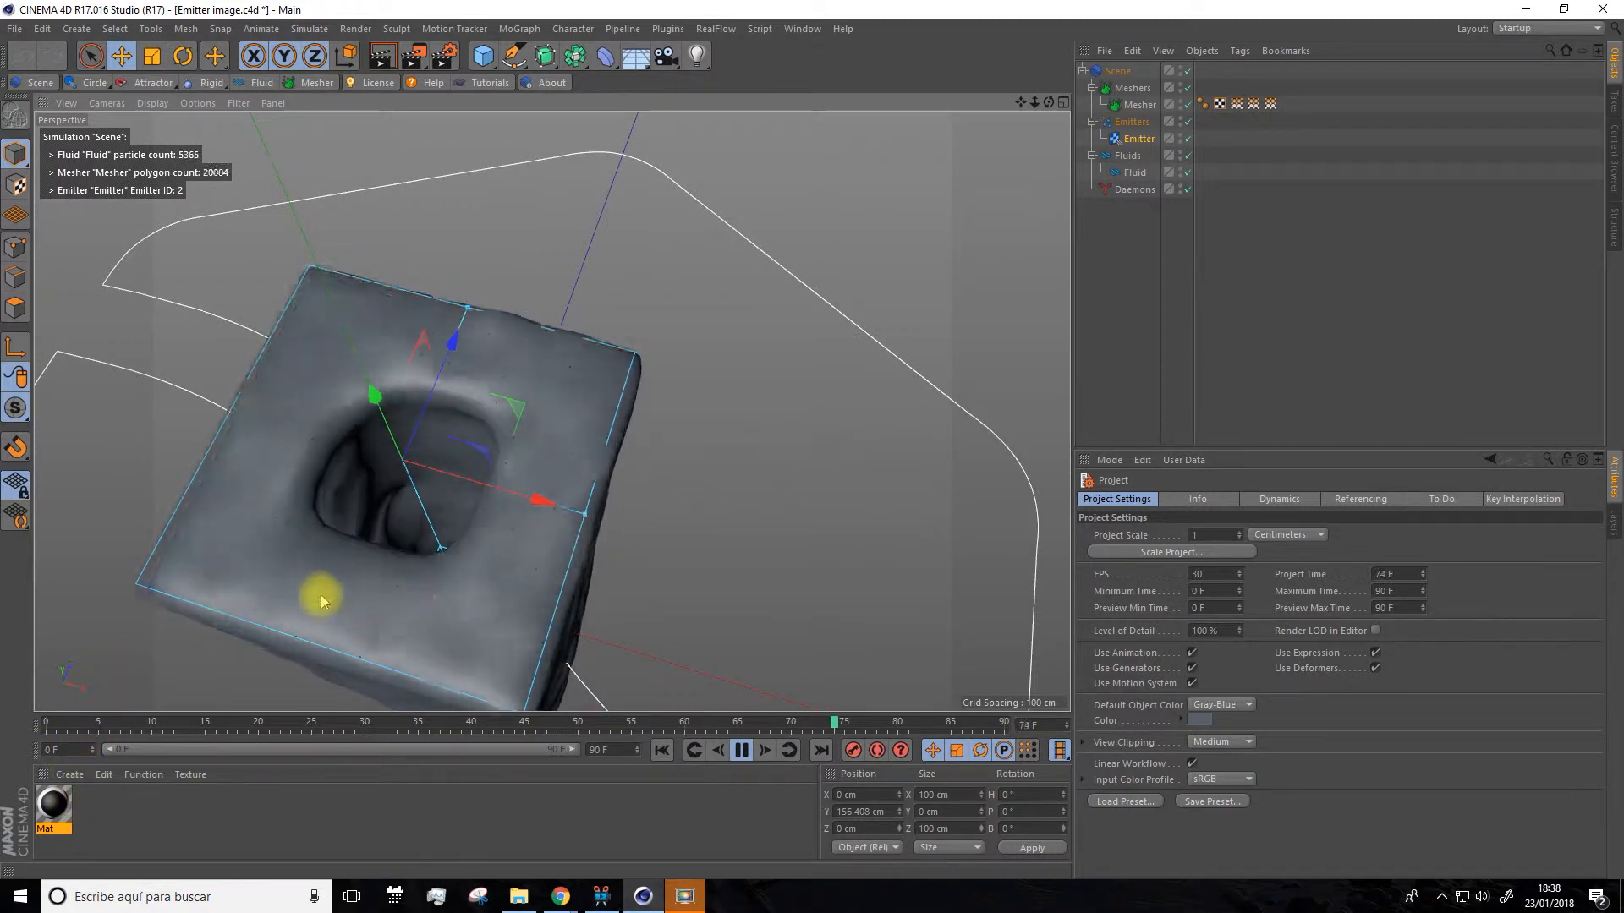
{"action": "left_click", "coordinate": [740, 750]}
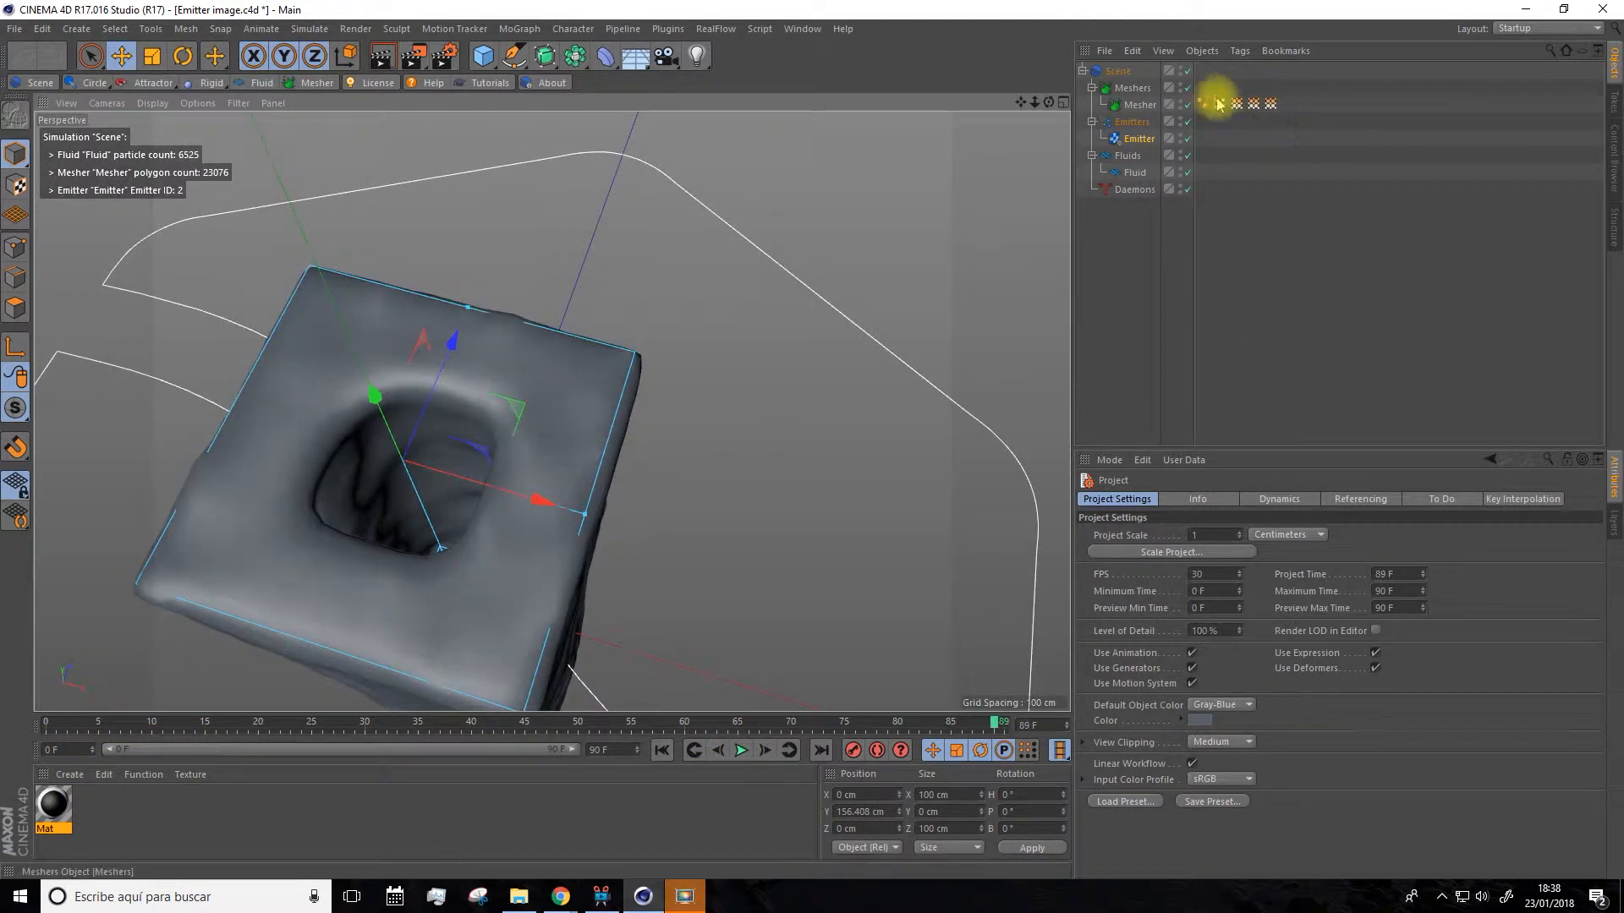
Select the image emitter and examine its Emission settings and Emitter Type choices.
{"action": "left_click", "coordinate": [1138, 139]}
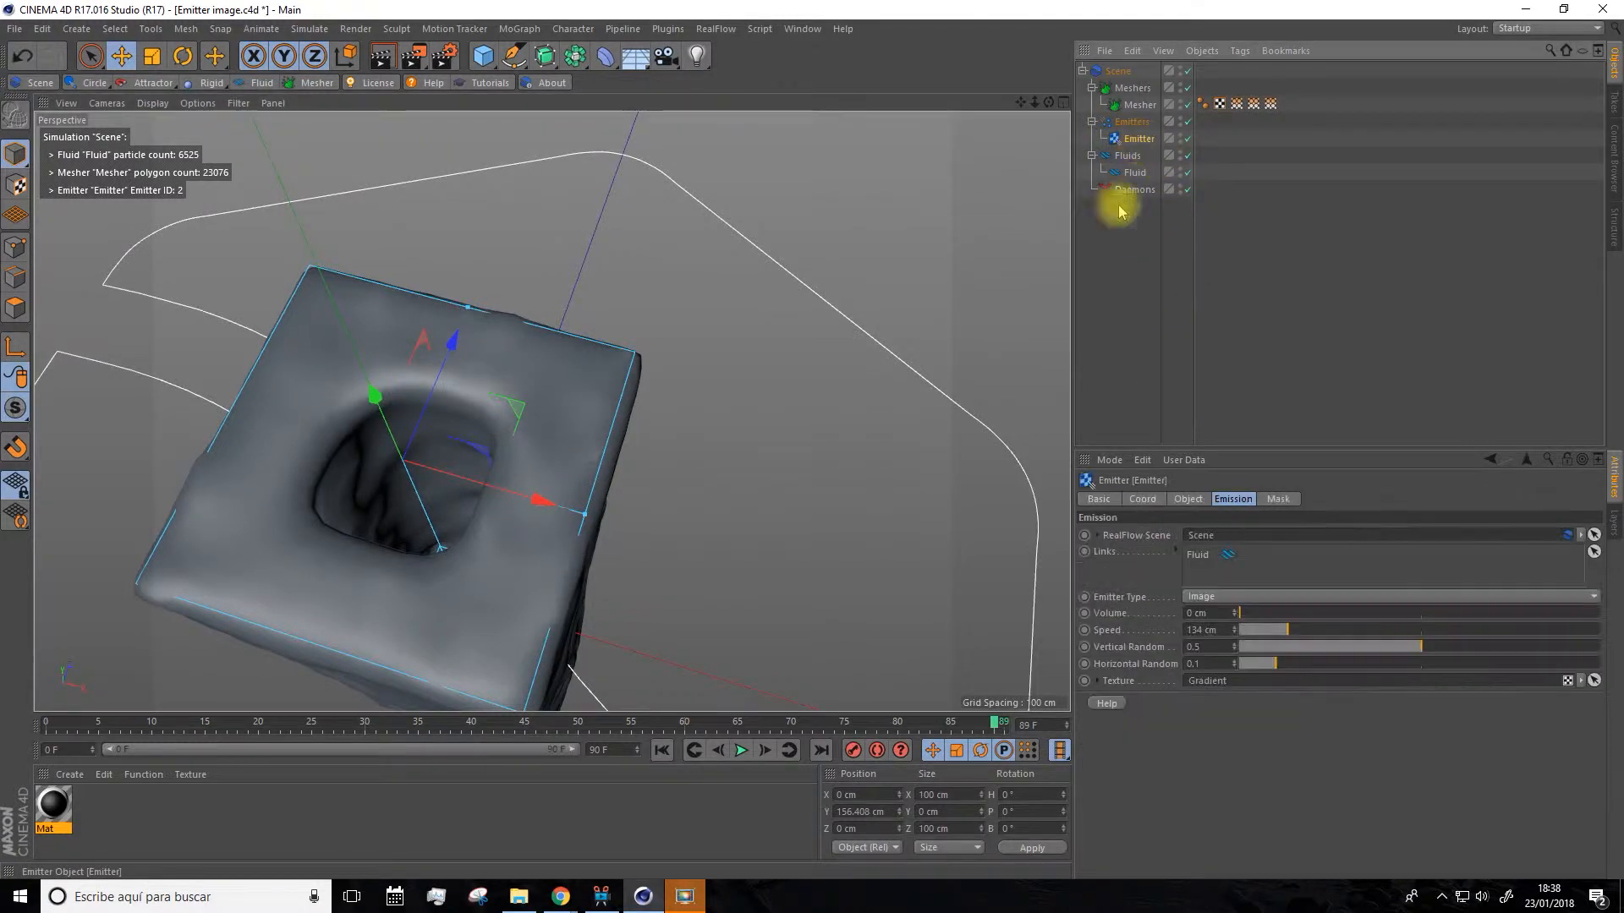
{"action": "left_click", "coordinate": [1229, 603]}
{"action": "left_click", "coordinate": [1193, 596]}
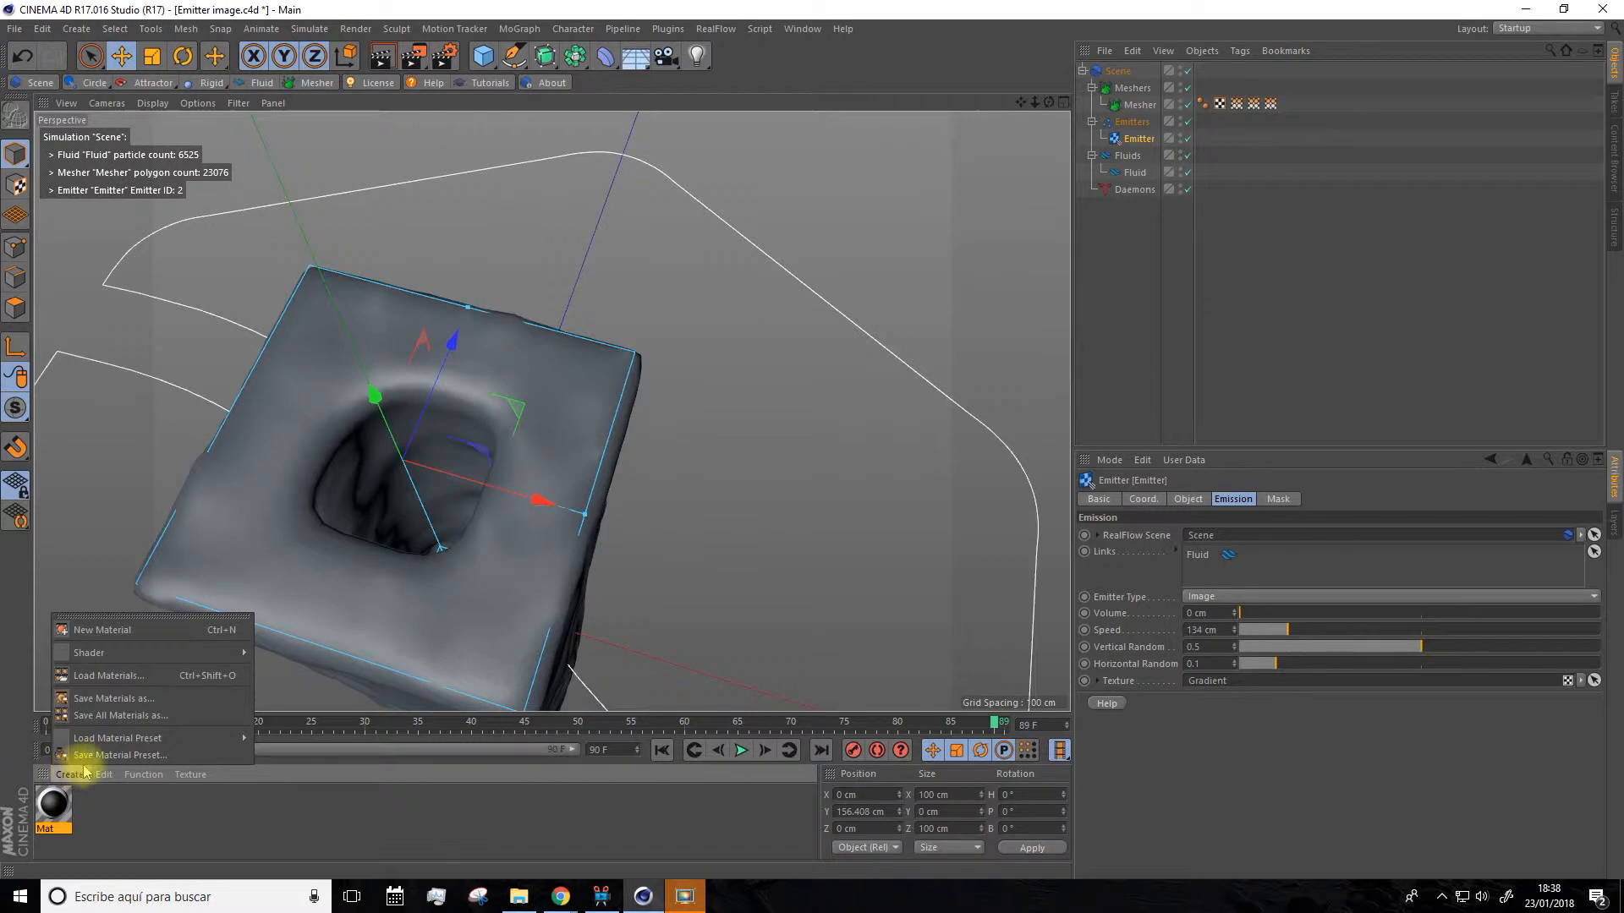
Create a new material and load a Gradient shader as its Color texture, showing the shader's properties.
{"action": "left_click", "coordinate": [110, 630]}
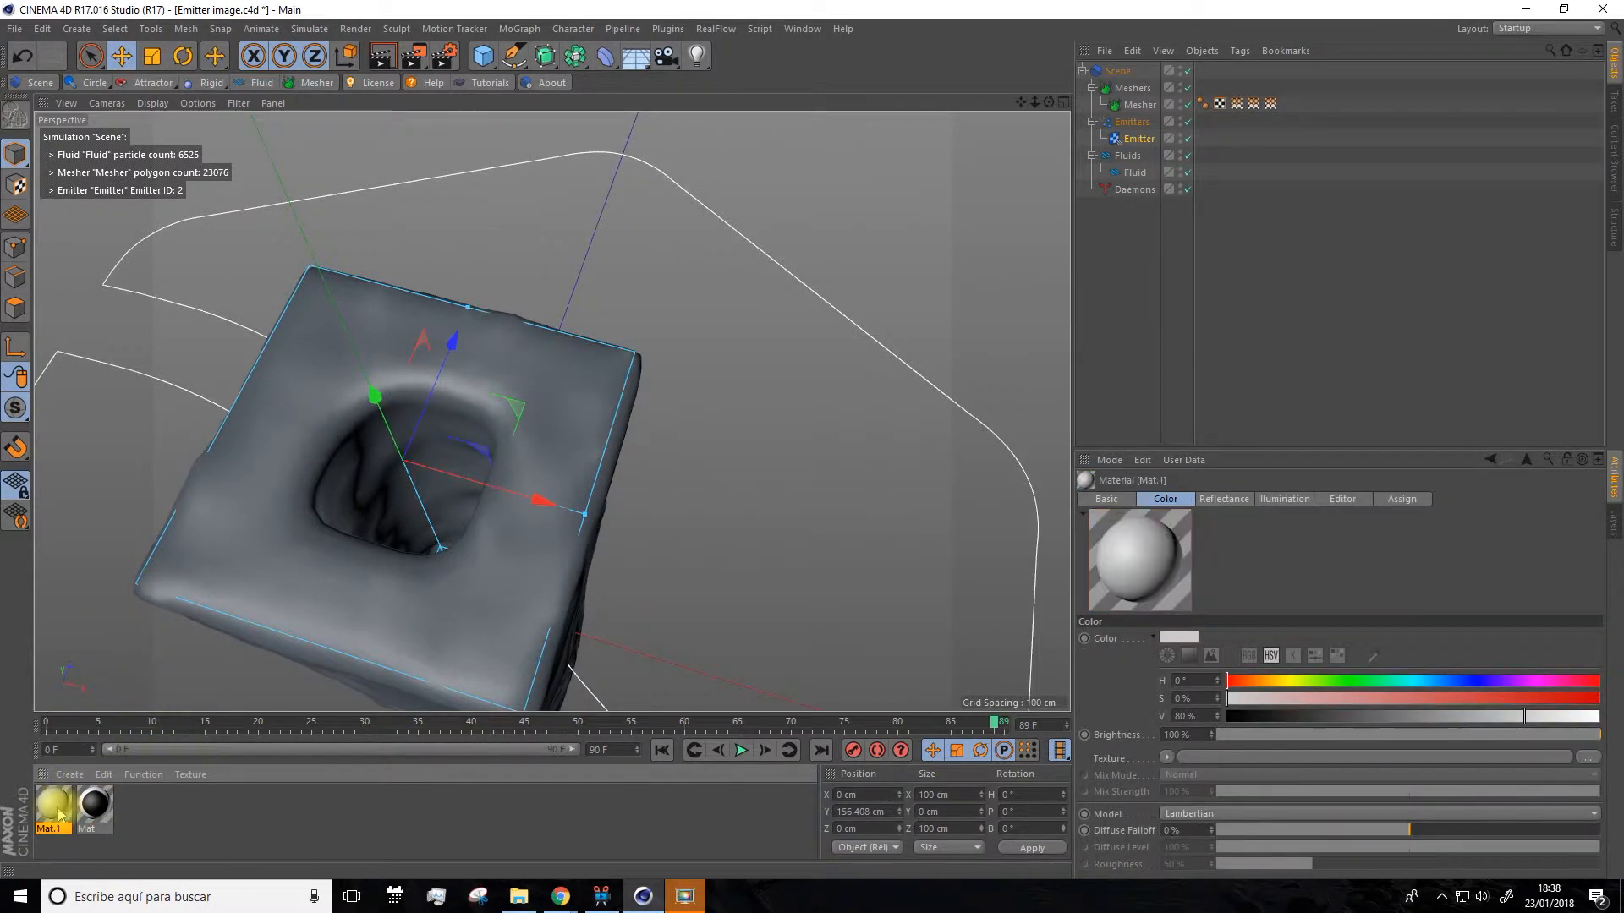
{"action": "double_click", "coordinate": [61, 817]}
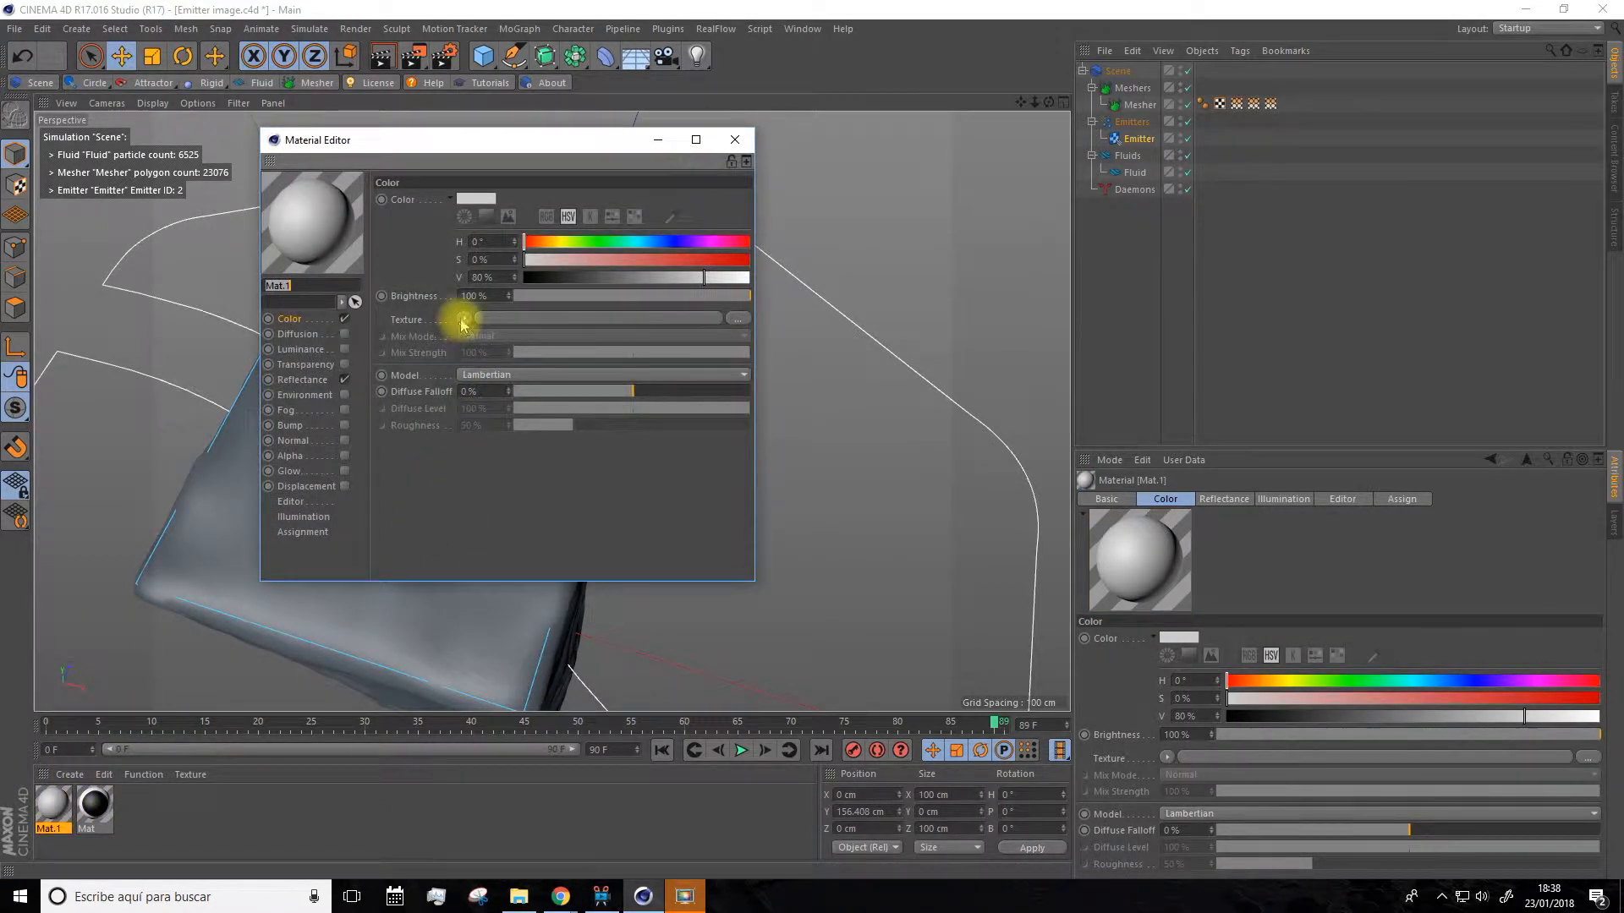
{"action": "left_click", "coordinate": [461, 320]}
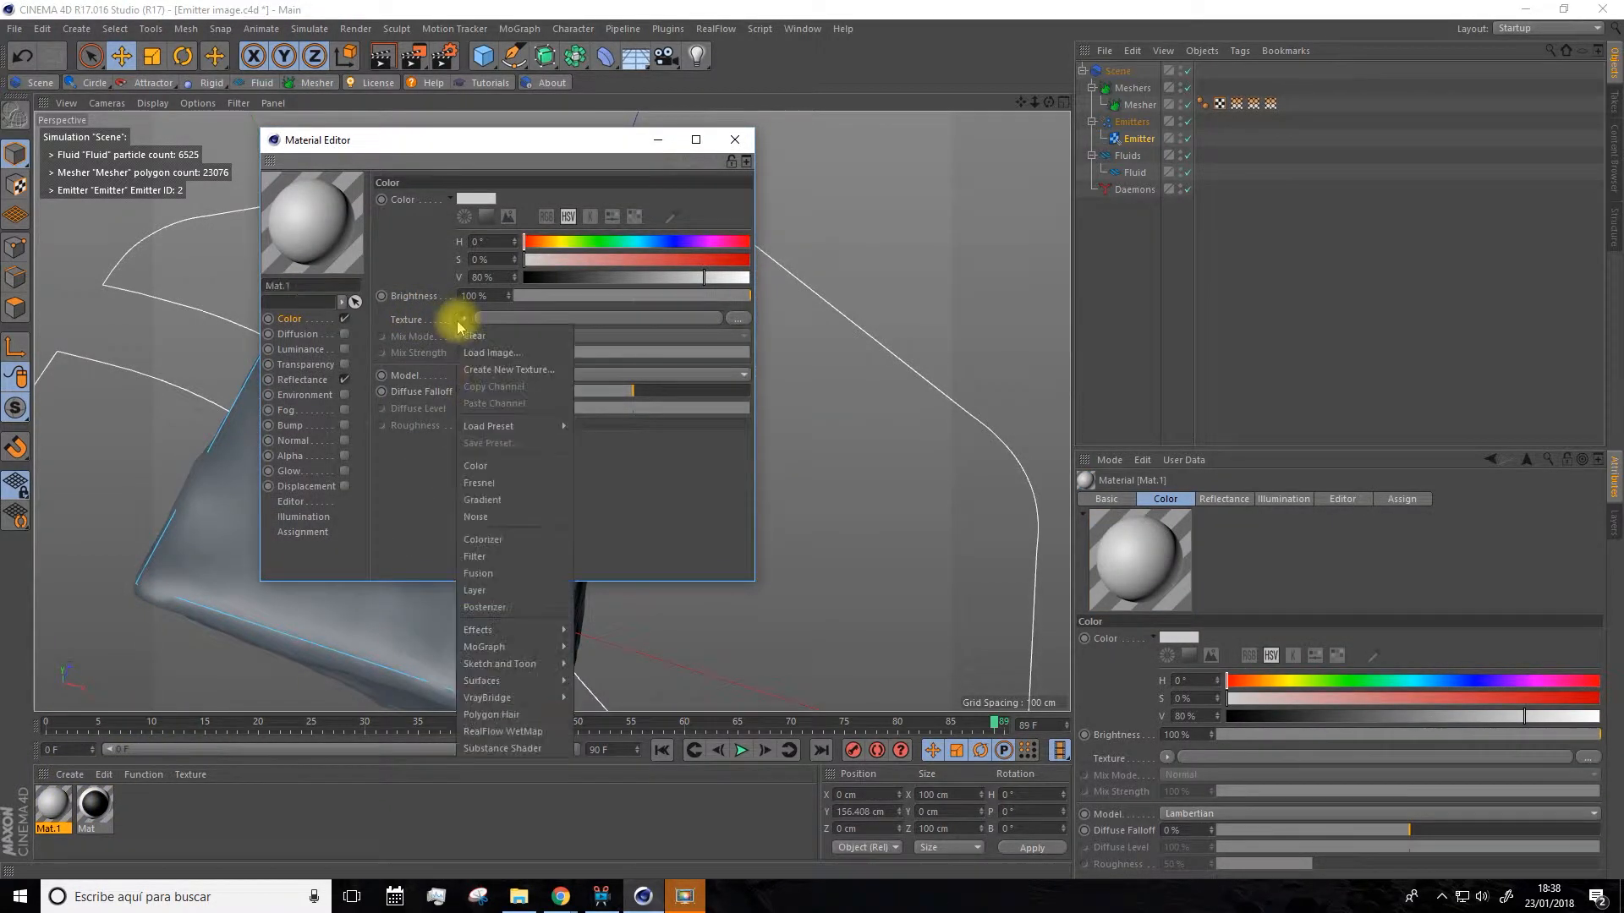
{"action": "left_click", "coordinate": [489, 501]}
{"action": "left_click", "coordinate": [488, 354]}
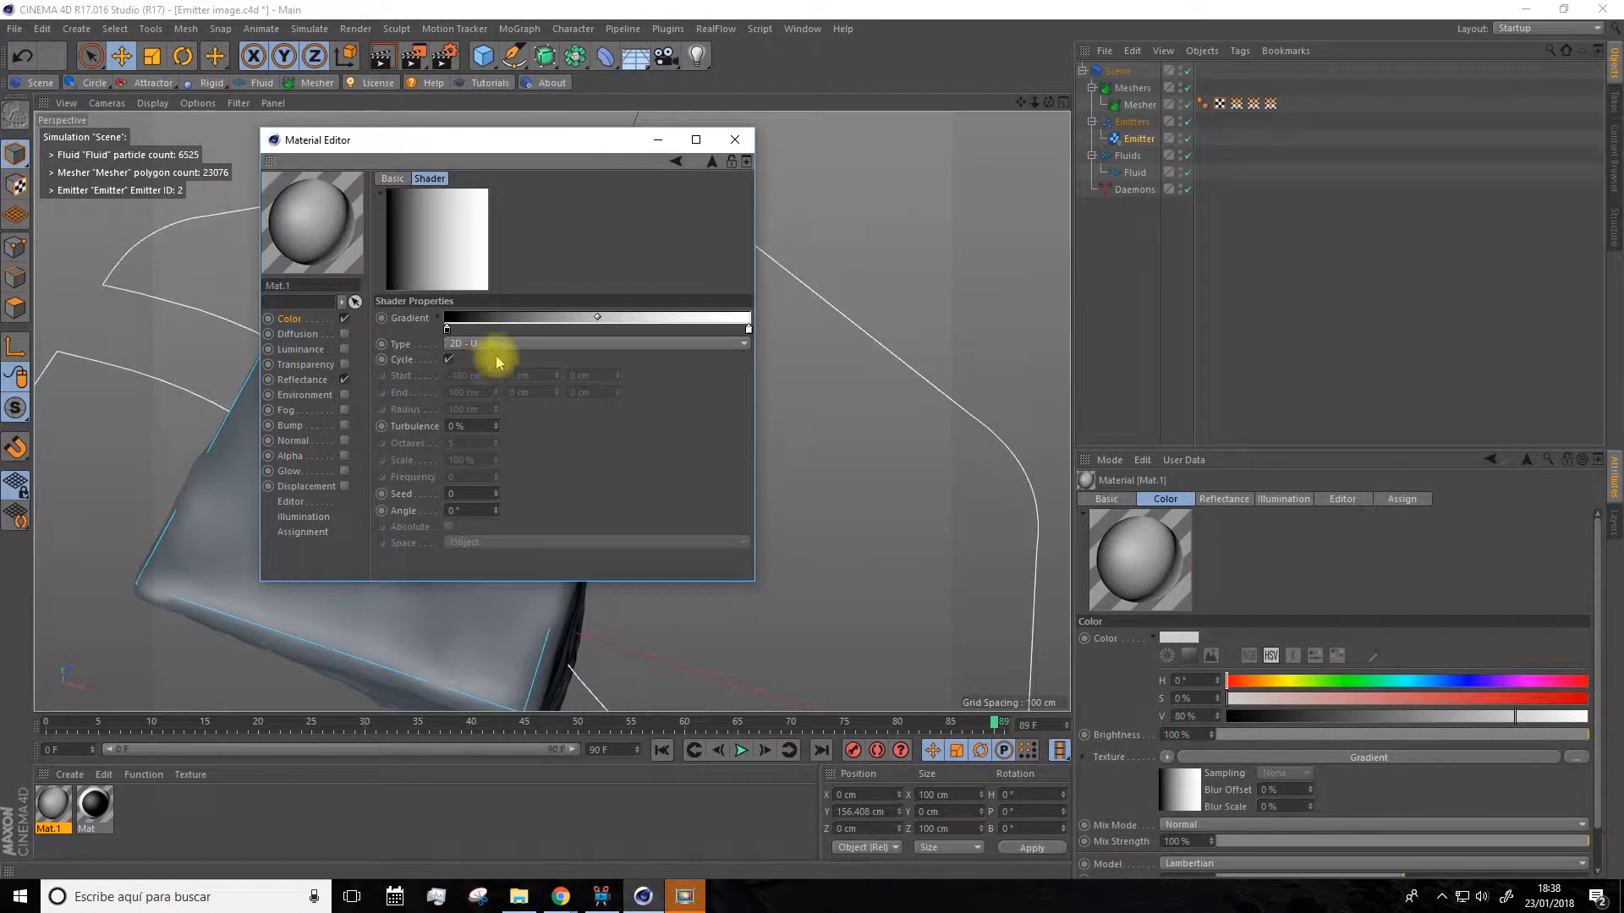
Set the new material's gradient type to 2D - Circular after trying 2D - Radial.
{"action": "left_click", "coordinate": [487, 345]}
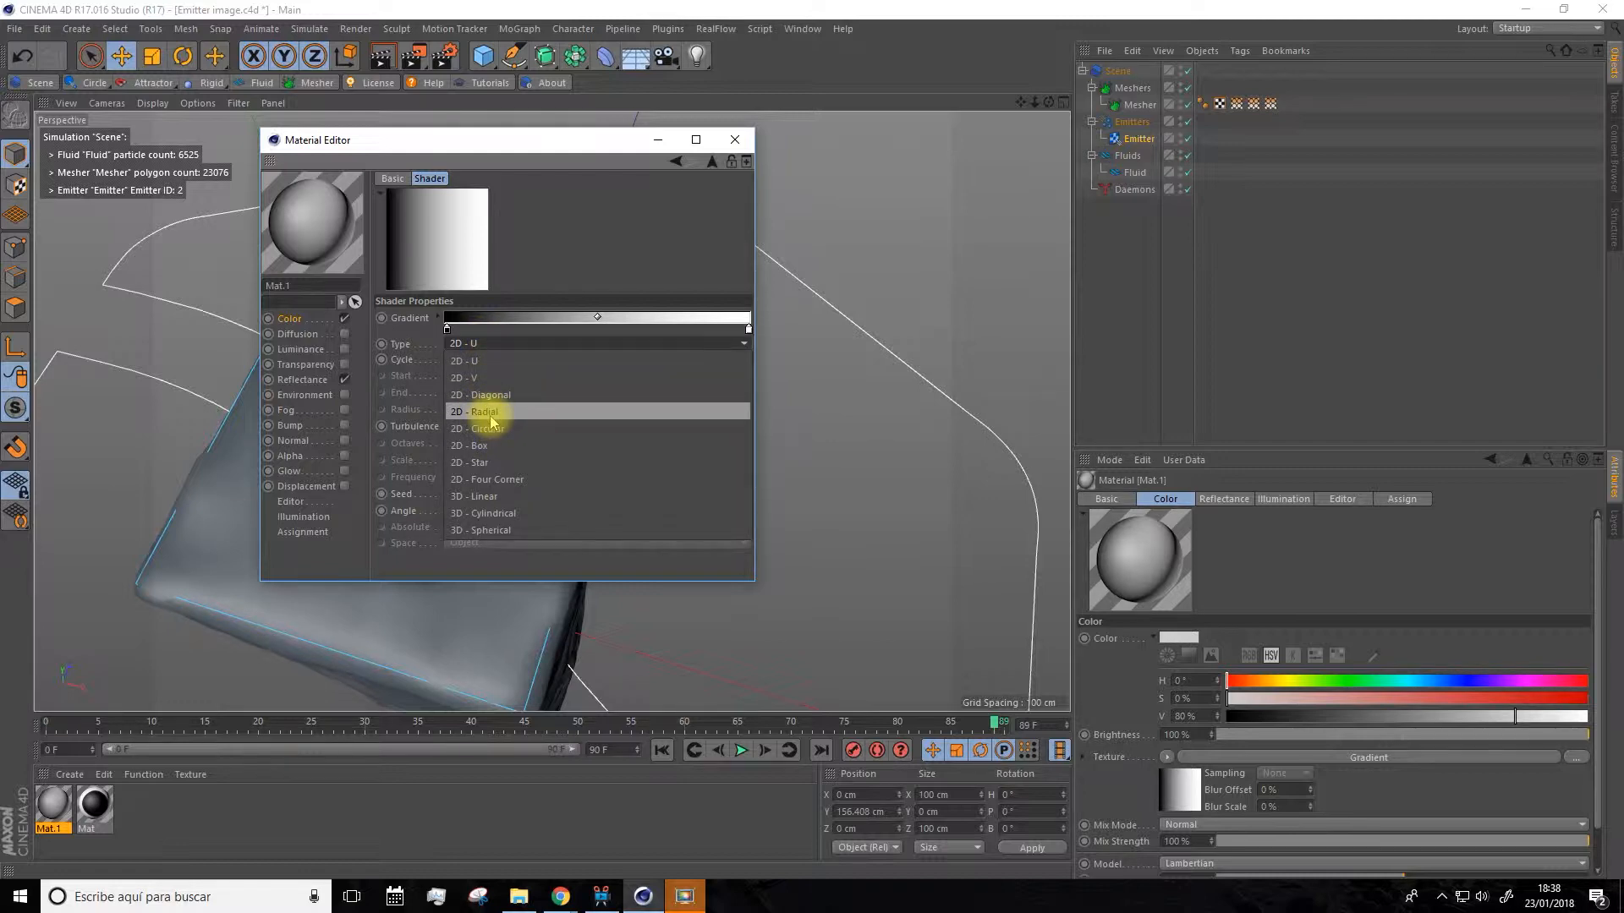
{"action": "left_click", "coordinate": [486, 412]}
{"action": "left_click", "coordinate": [488, 345]}
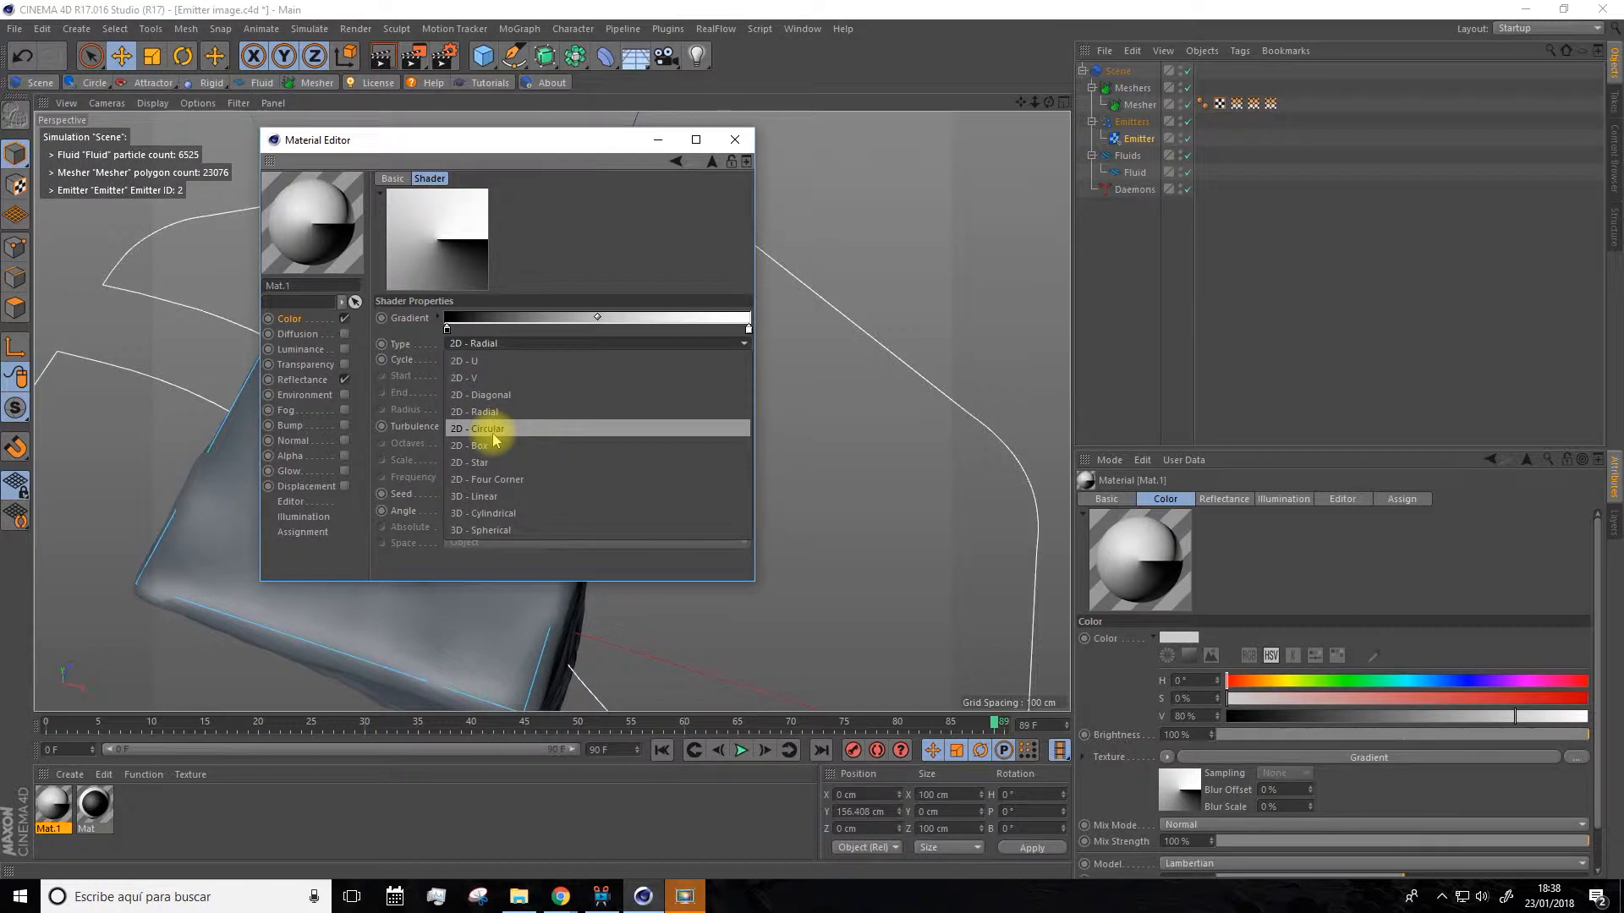
{"action": "left_click", "coordinate": [484, 428]}
Move the gradient's black and white knots close together to form a sharp-edged black disc on white.
{"action": "left_click_drag", "start_coordinate": [449, 336], "coordinate": [589, 349]}
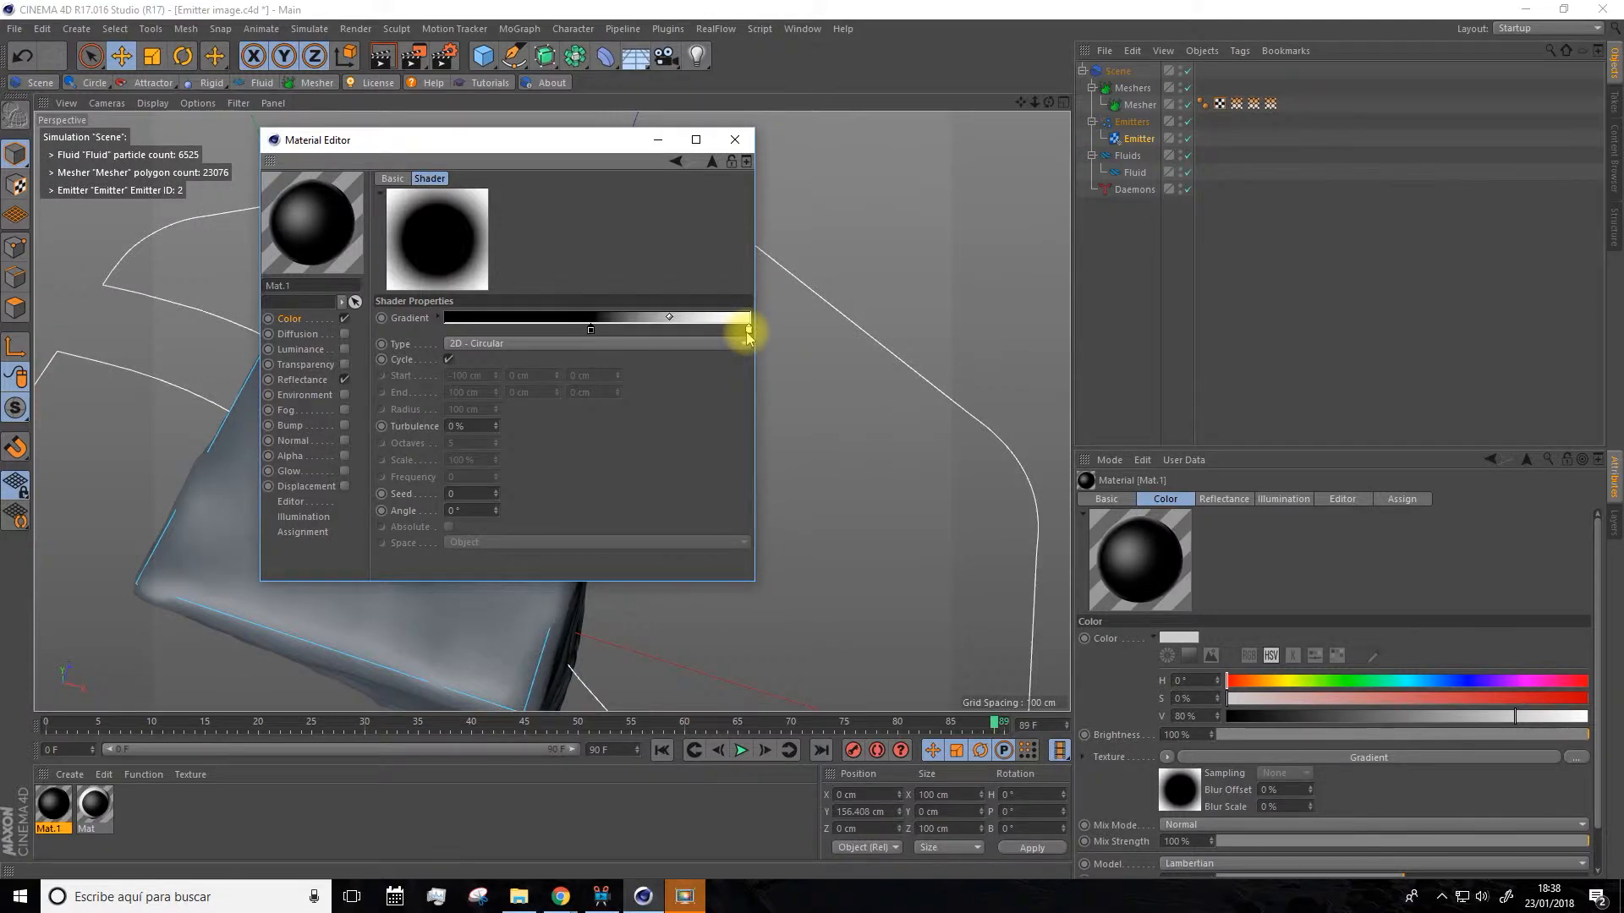
{"action": "left_click_drag", "start_coordinate": [748, 337], "coordinate": [665, 343]}
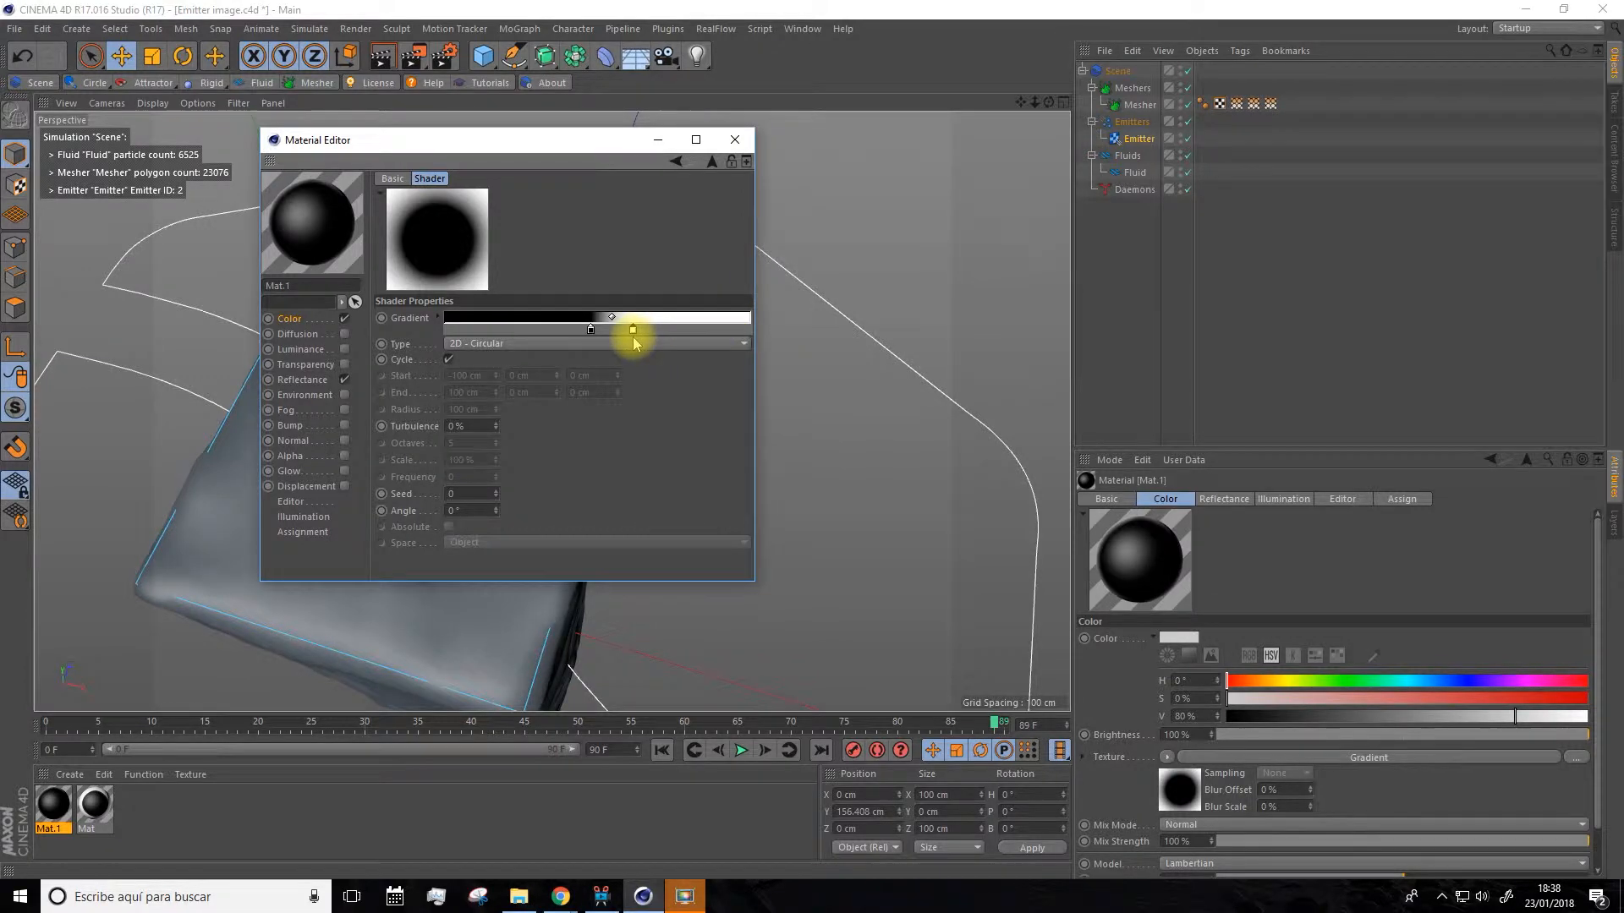
{"action": "left_click", "coordinate": [591, 329]}
{"action": "left_click_drag", "start_coordinate": [593, 329], "coordinate": [601, 330]}
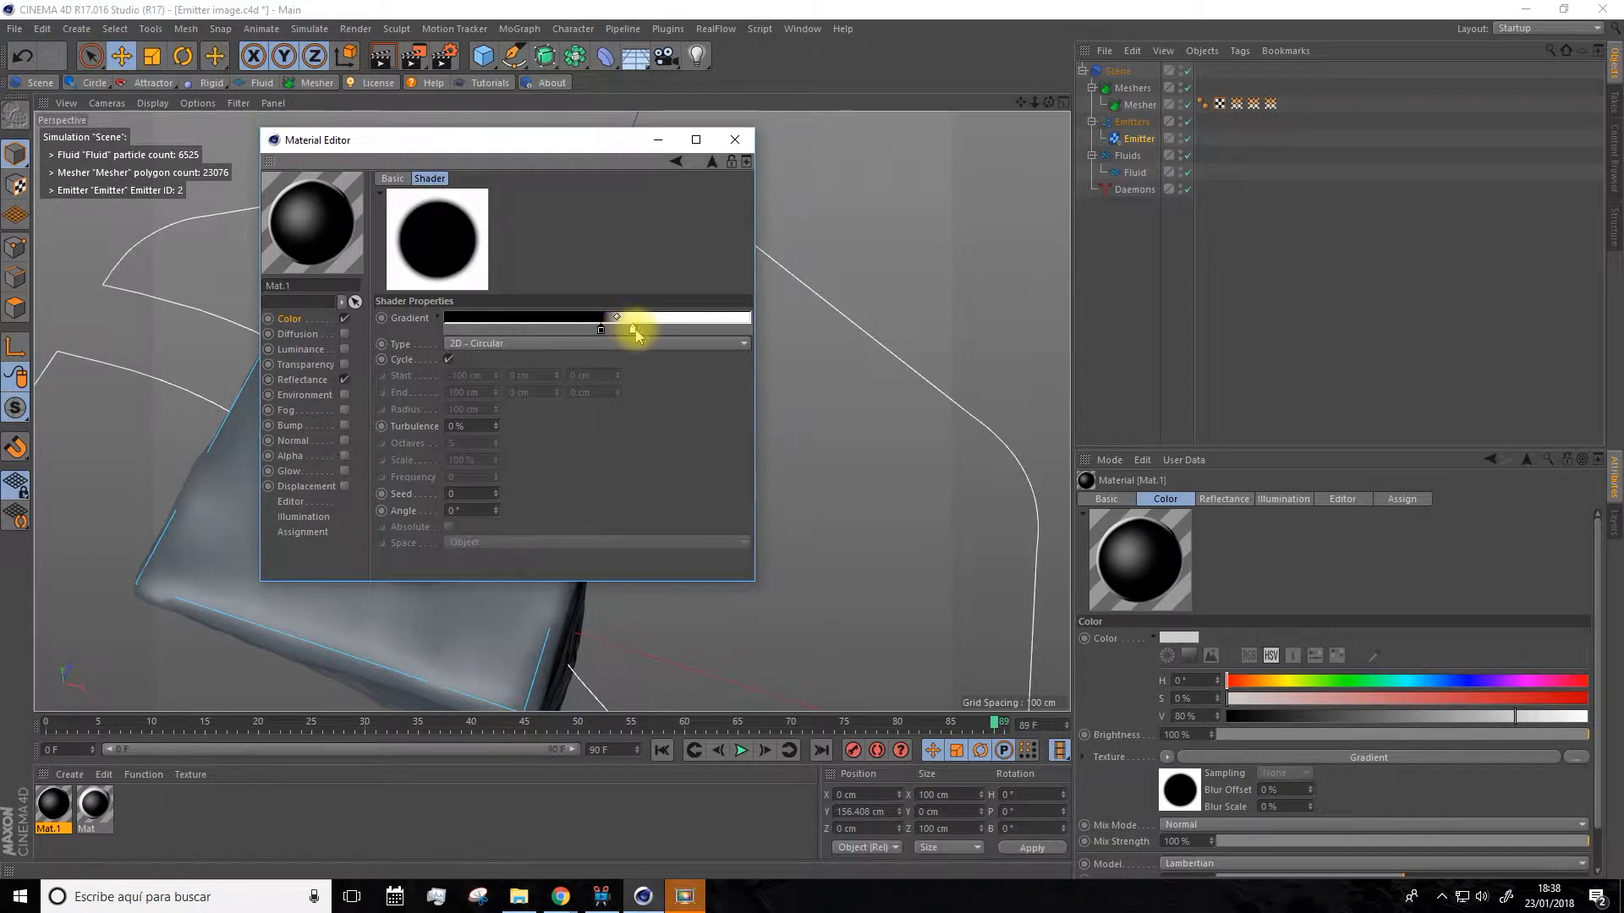
{"action": "left_click", "coordinate": [603, 330]}
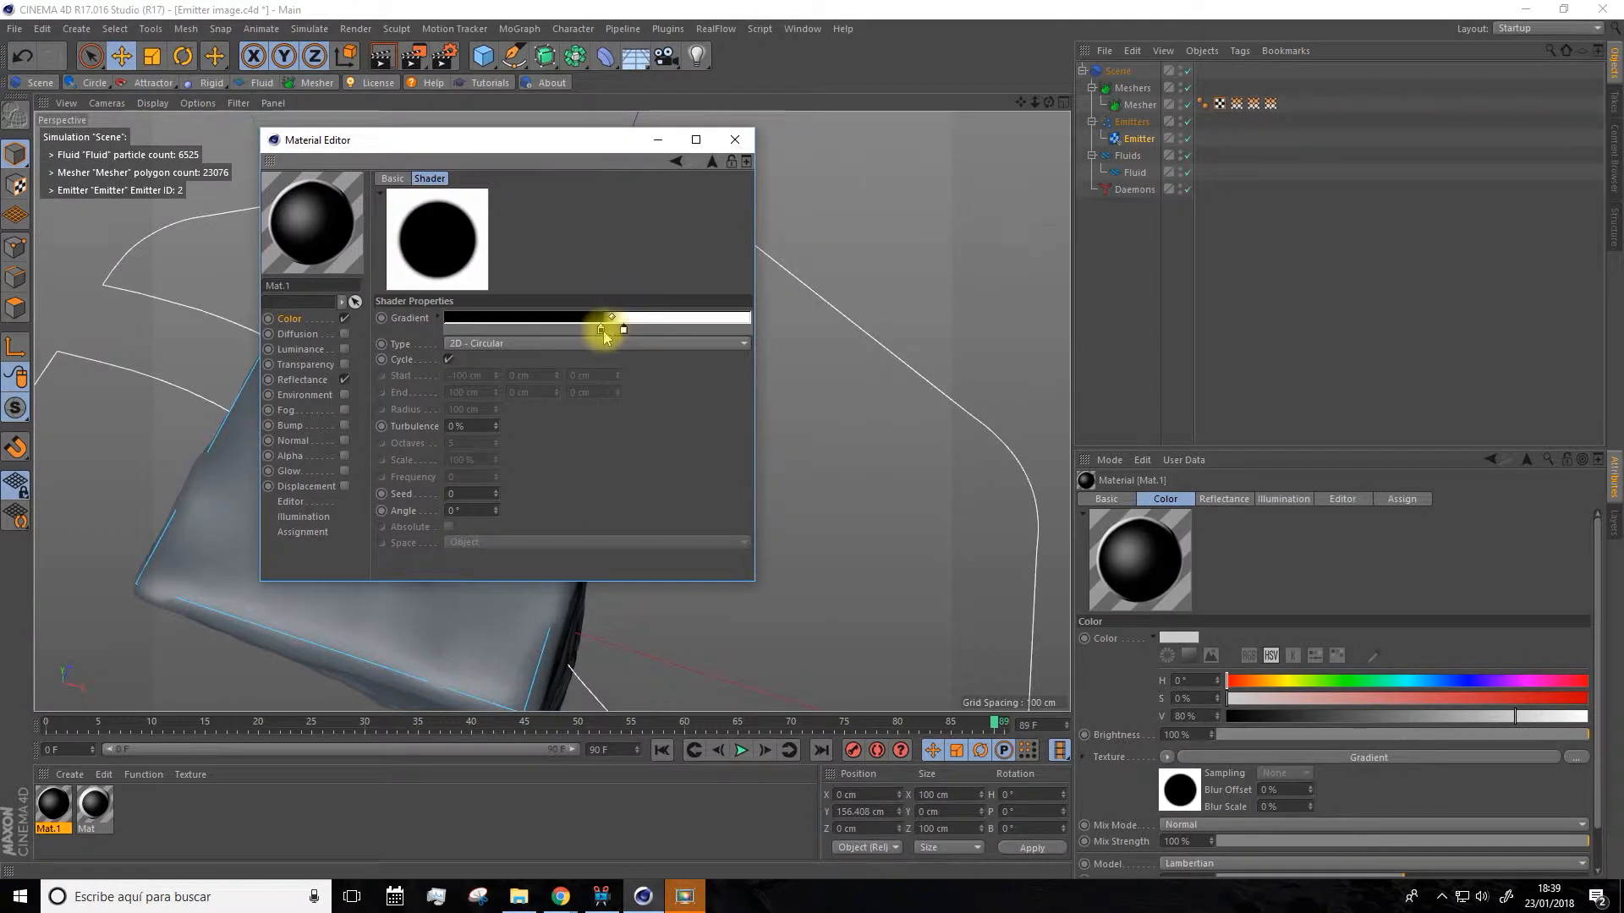
{"action": "left_click_drag", "start_coordinate": [497, 322], "coordinate": [493, 323]}
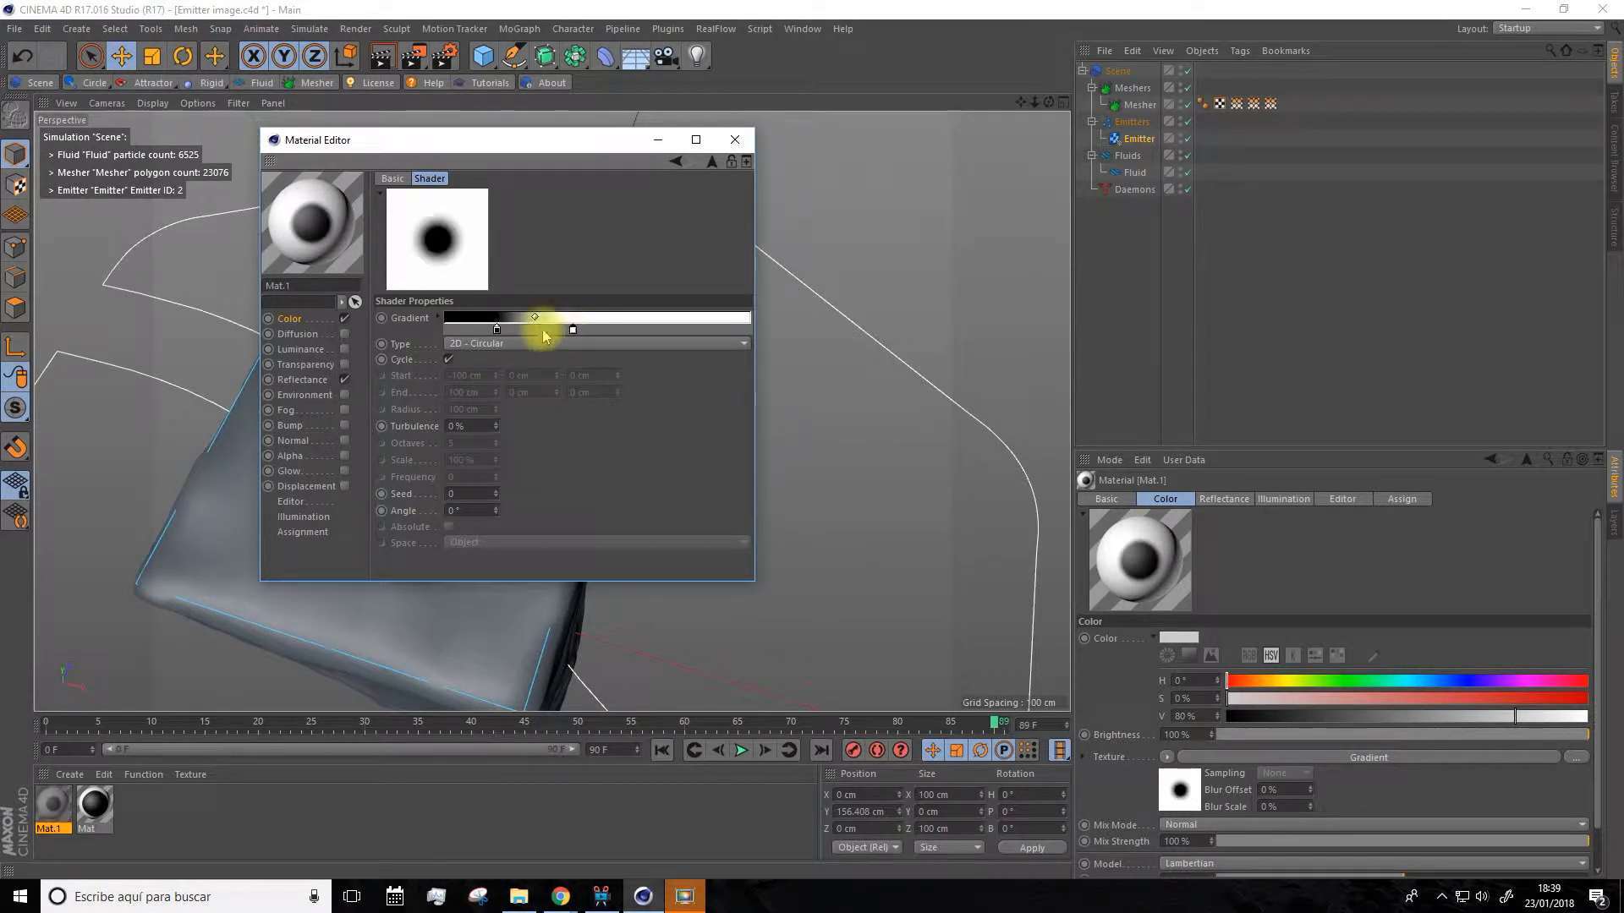
{"action": "left_click_drag", "start_coordinate": [559, 337], "coordinate": [564, 338]}
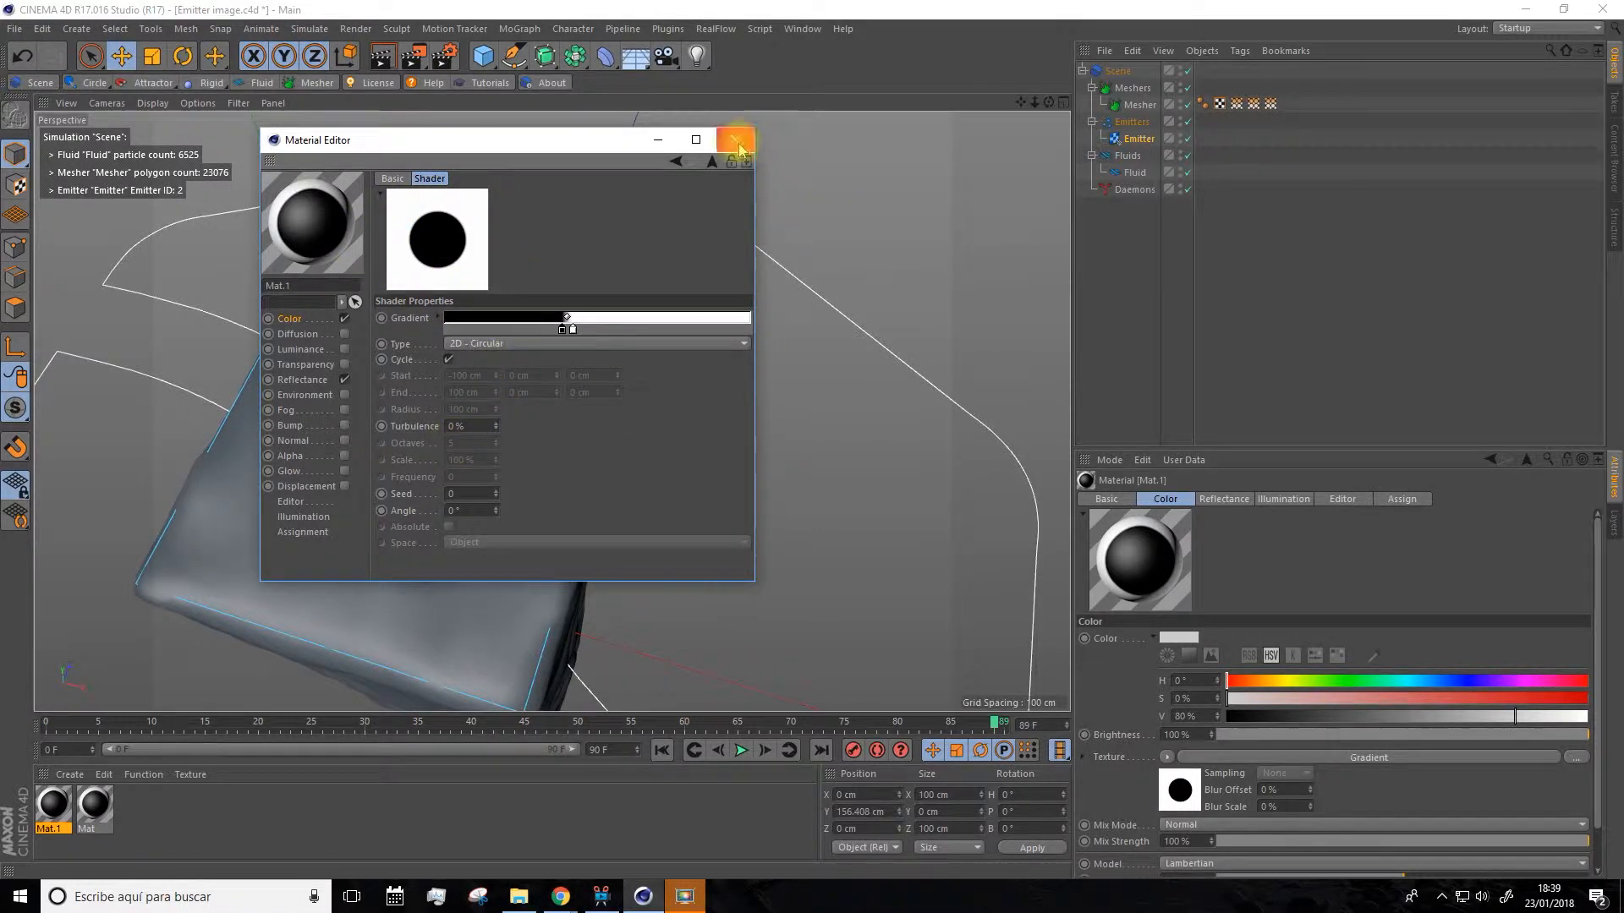
Show the image emitter's Emission settings beside the gradient material, then minimise the Material Editor.
{"action": "left_click_drag", "start_coordinate": [616, 148], "coordinate": [564, 161]}
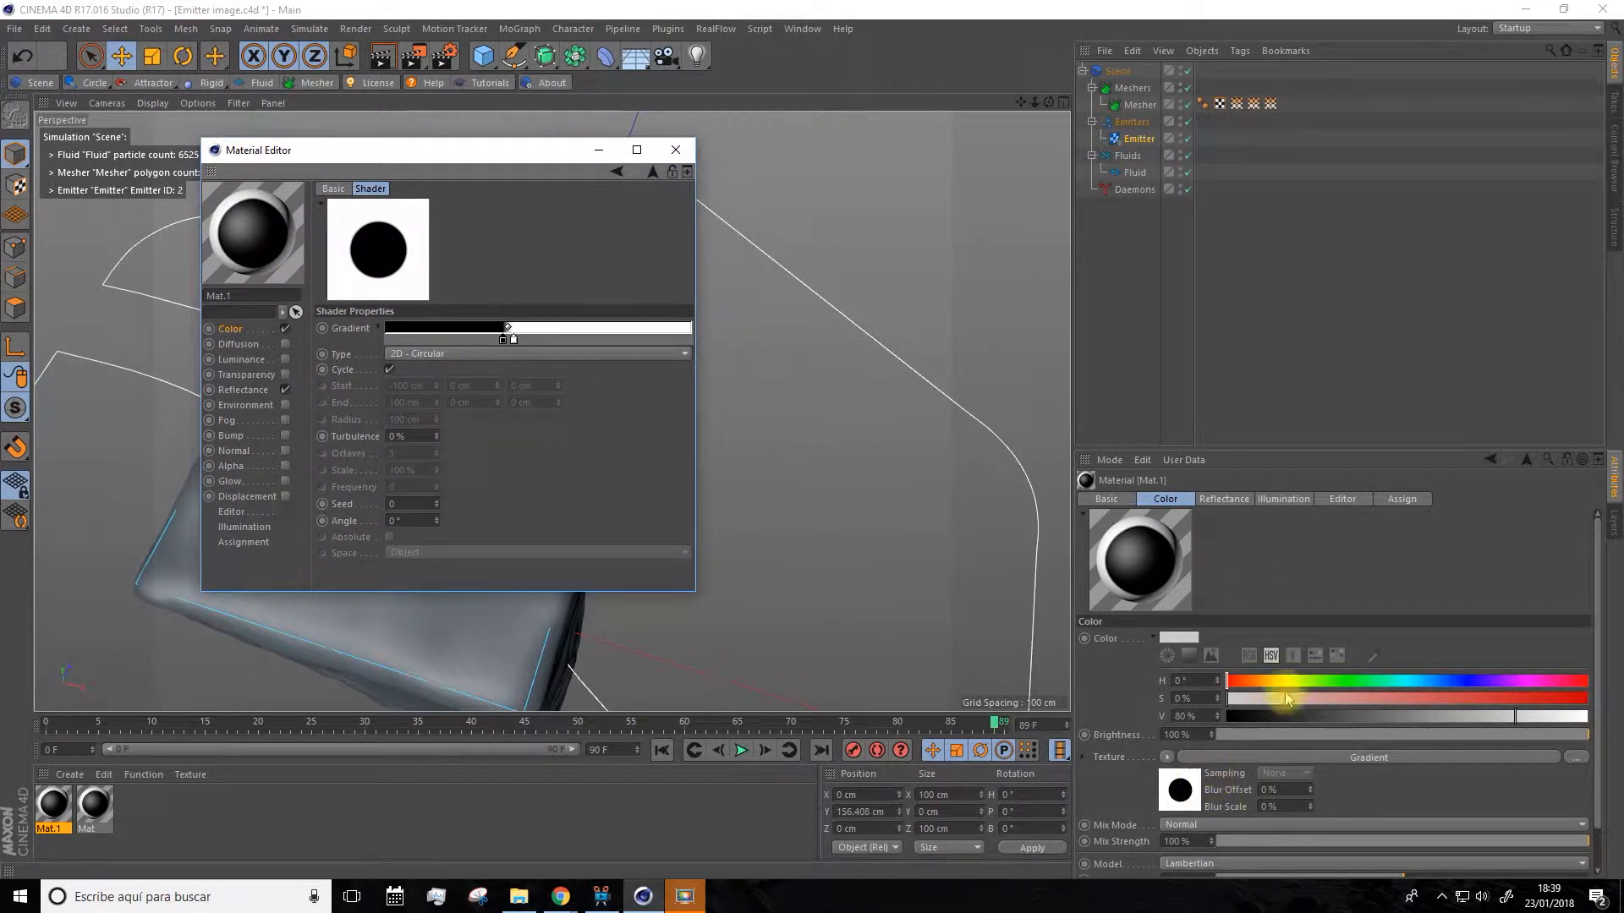
{"action": "left_click", "coordinate": [1139, 142]}
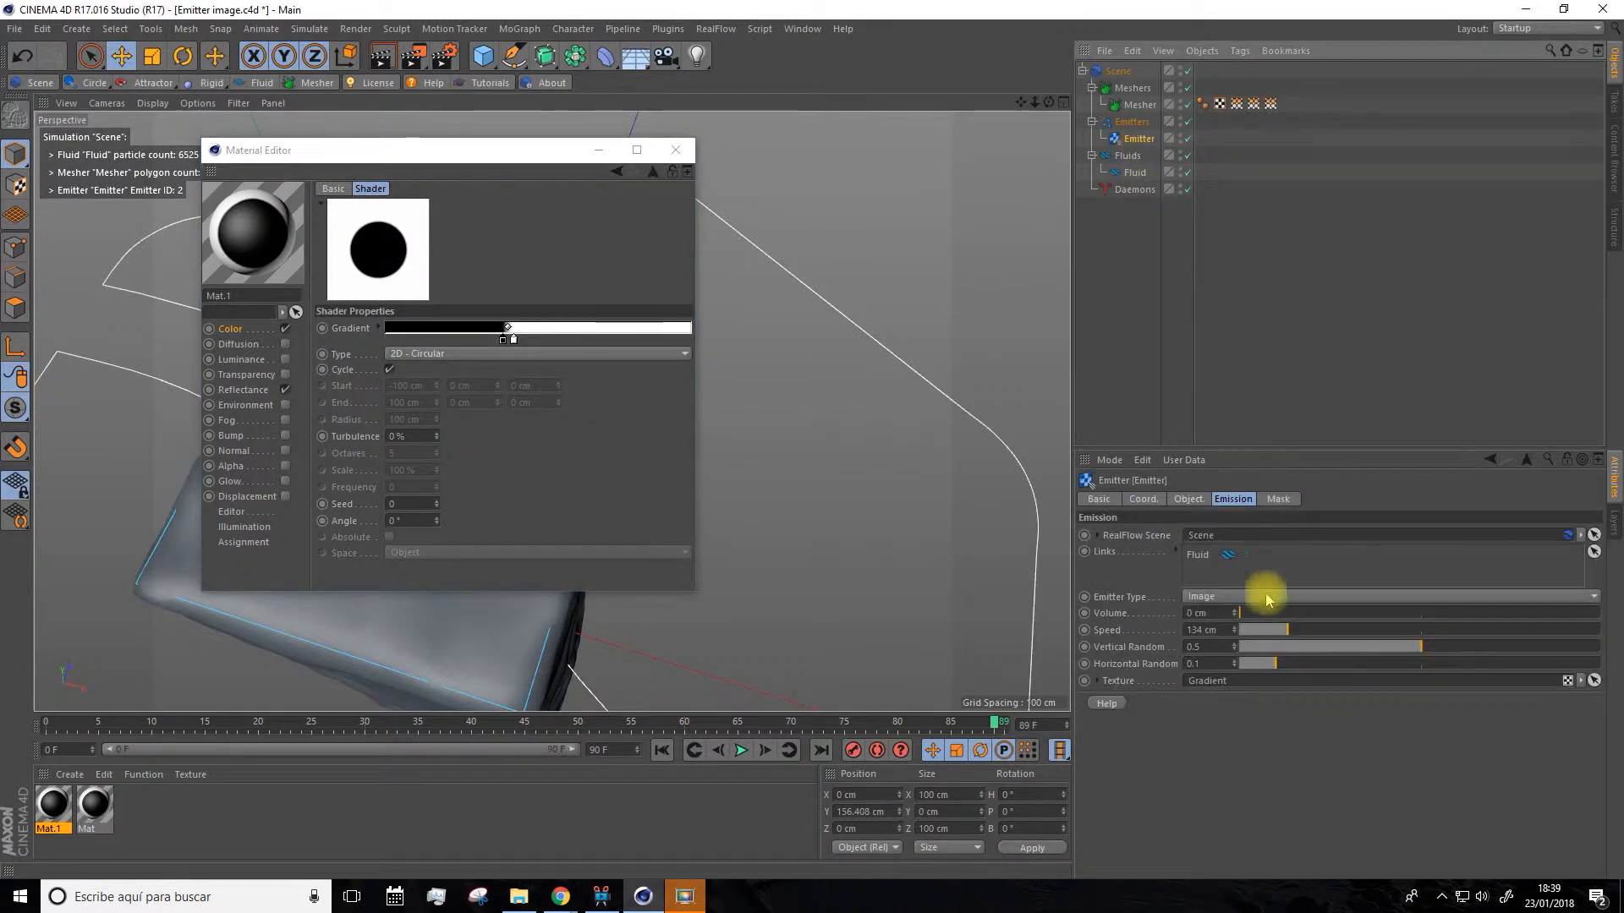
{"action": "left_click", "coordinate": [396, 258]}
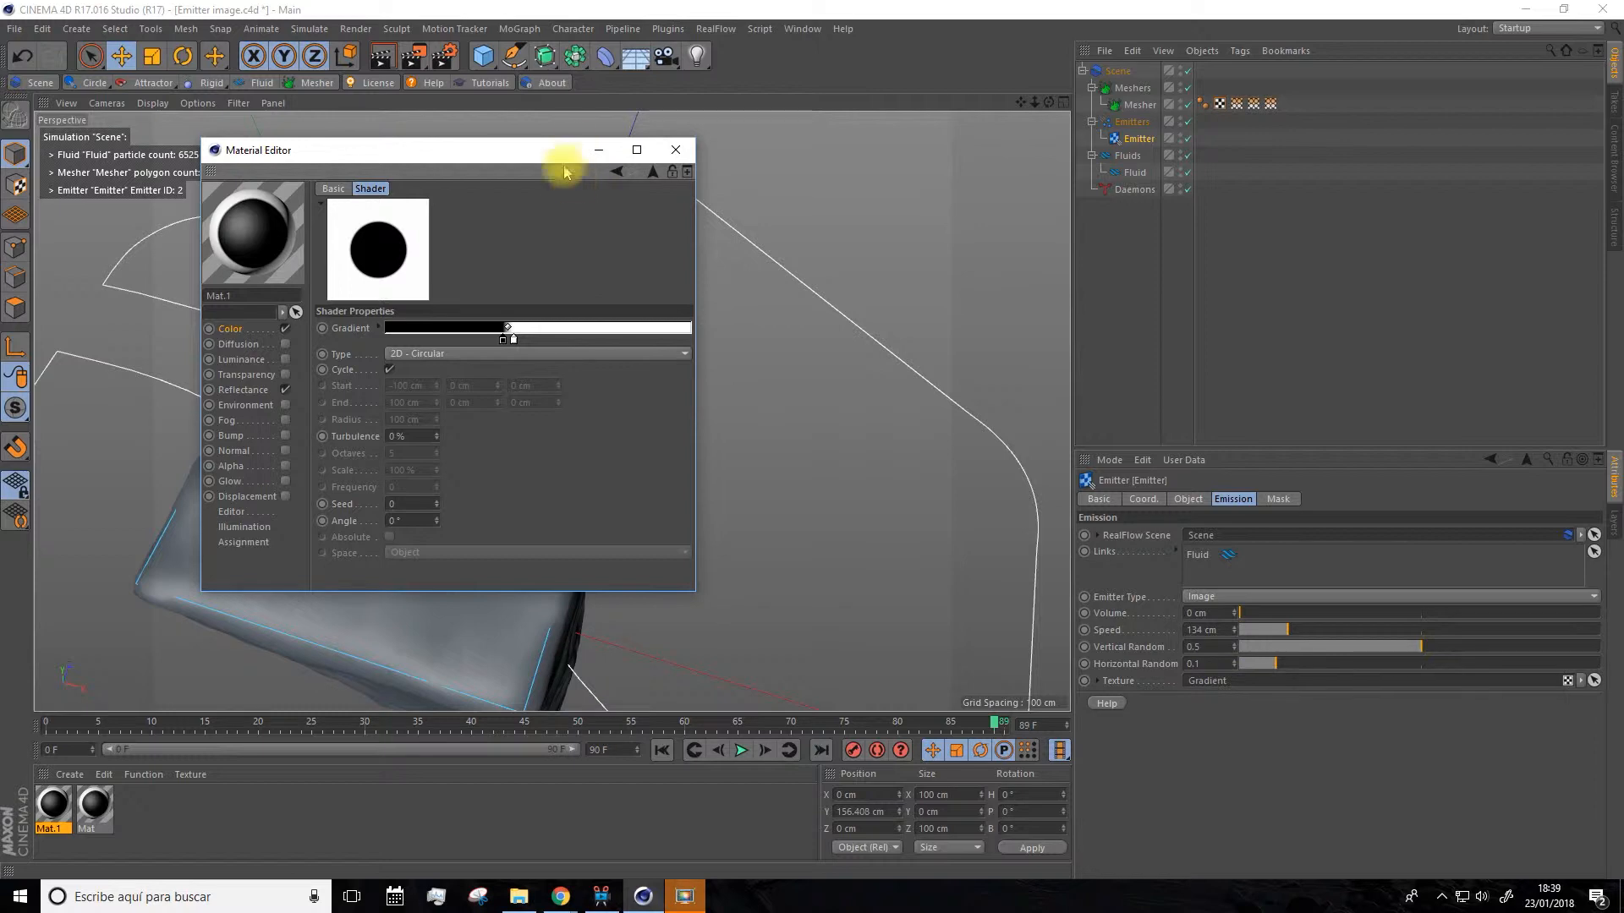
{"action": "left_click", "coordinate": [585, 151]}
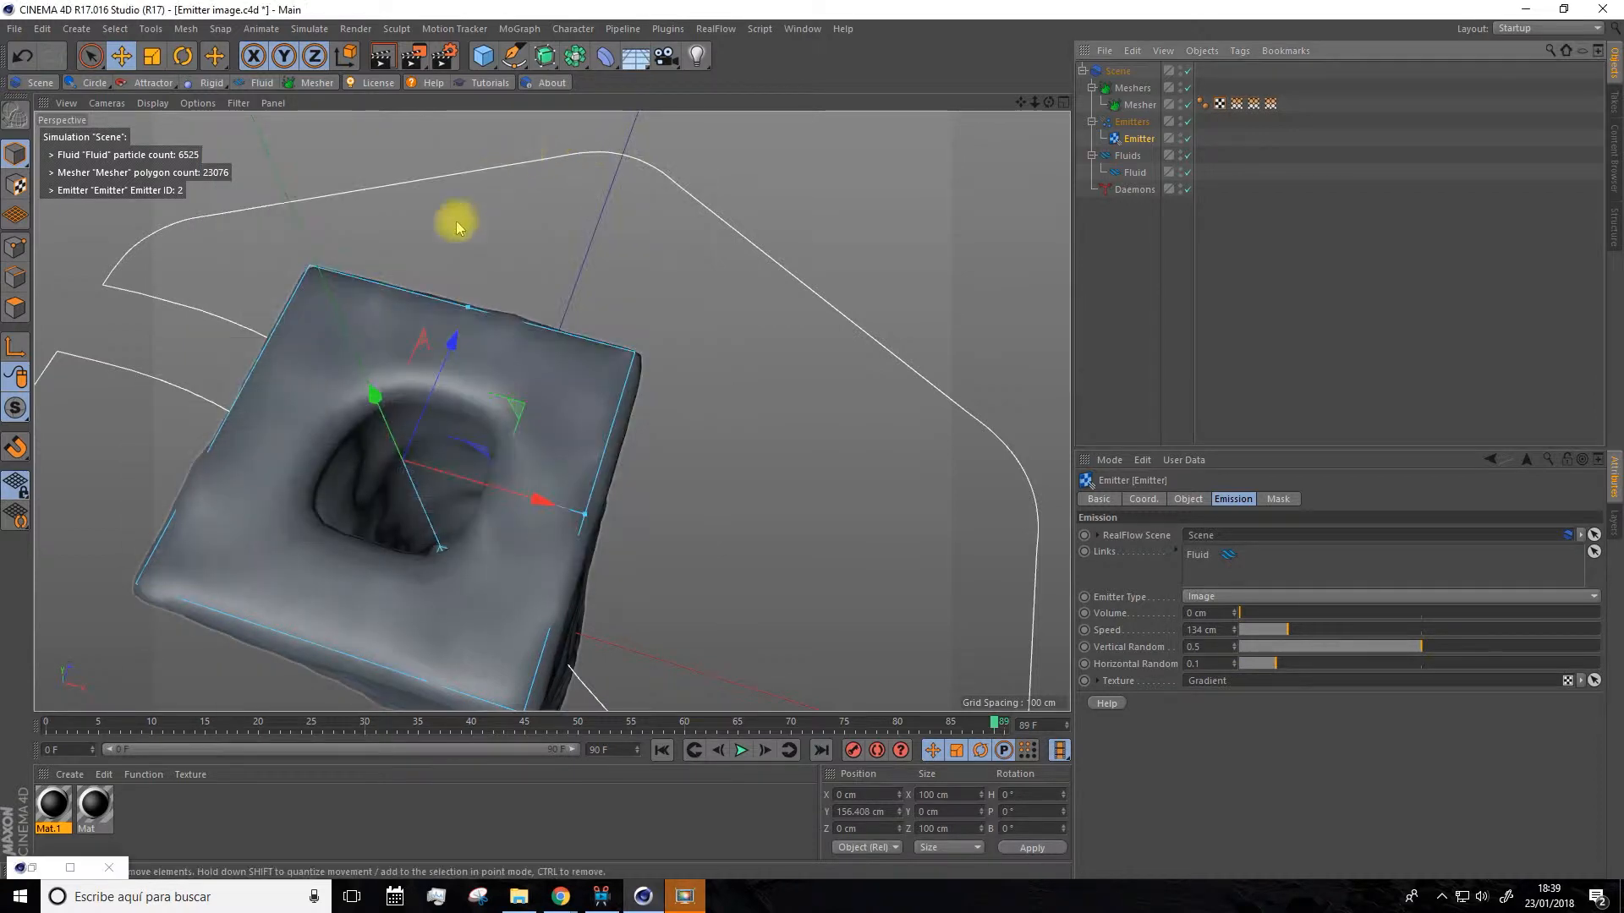
Examine the hollow square fluid column from above and from the side.
{"action": "left_click_drag", "start_coordinate": [554, 382], "coordinate": [439, 536], "text": "alt"}
{"action": "left_click_drag", "start_coordinate": [499, 613], "coordinate": [416, 475], "text": "alt"}
{"action": "left_click_drag", "start_coordinate": [1022, 103], "coordinate": [1129, 275]}
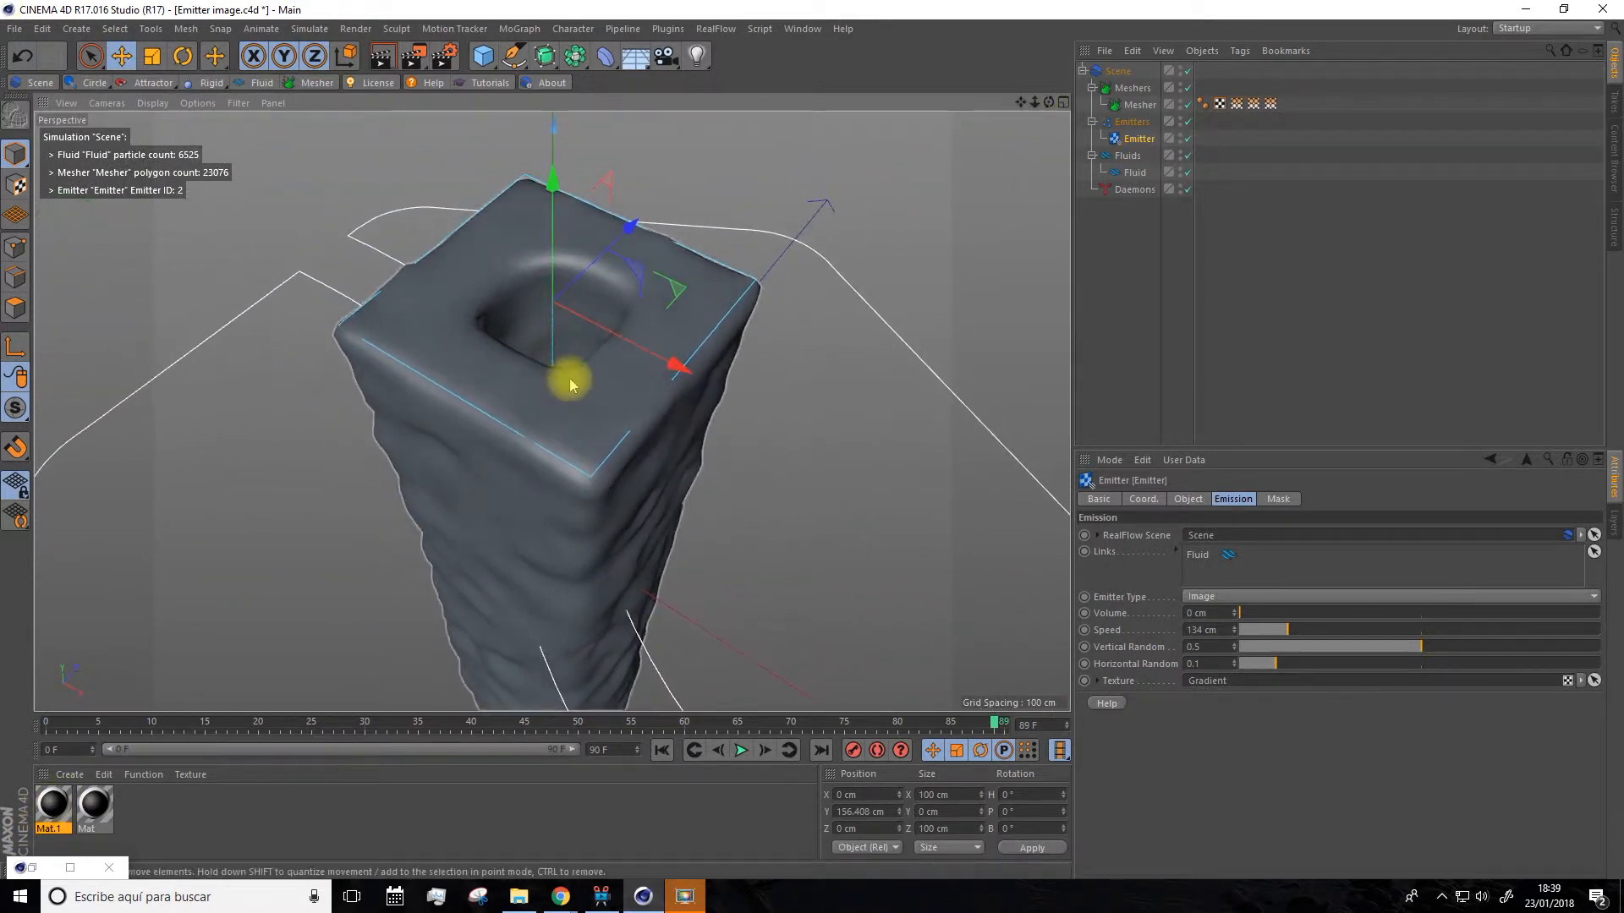
{"action": "left_click_drag", "start_coordinate": [491, 340], "coordinate": [426, 245], "text": "alt"}
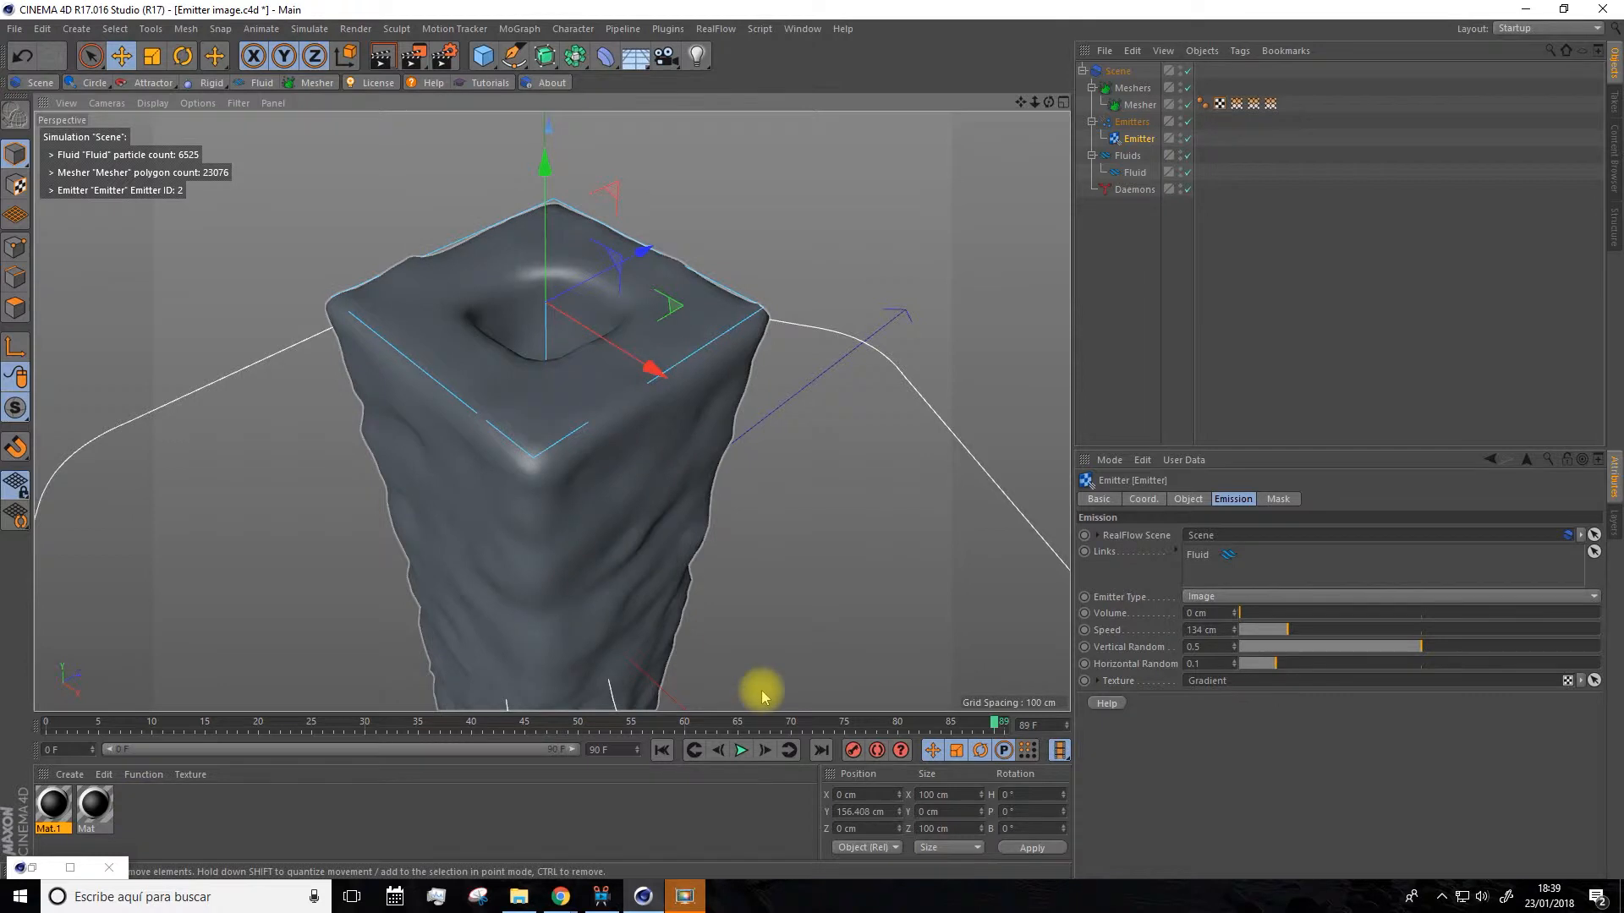
Cache the RealFlow scene's simulation and play back the cached image emission, viewing the hollow column from several angles.
{"action": "key", "text": "ctrl+z"}
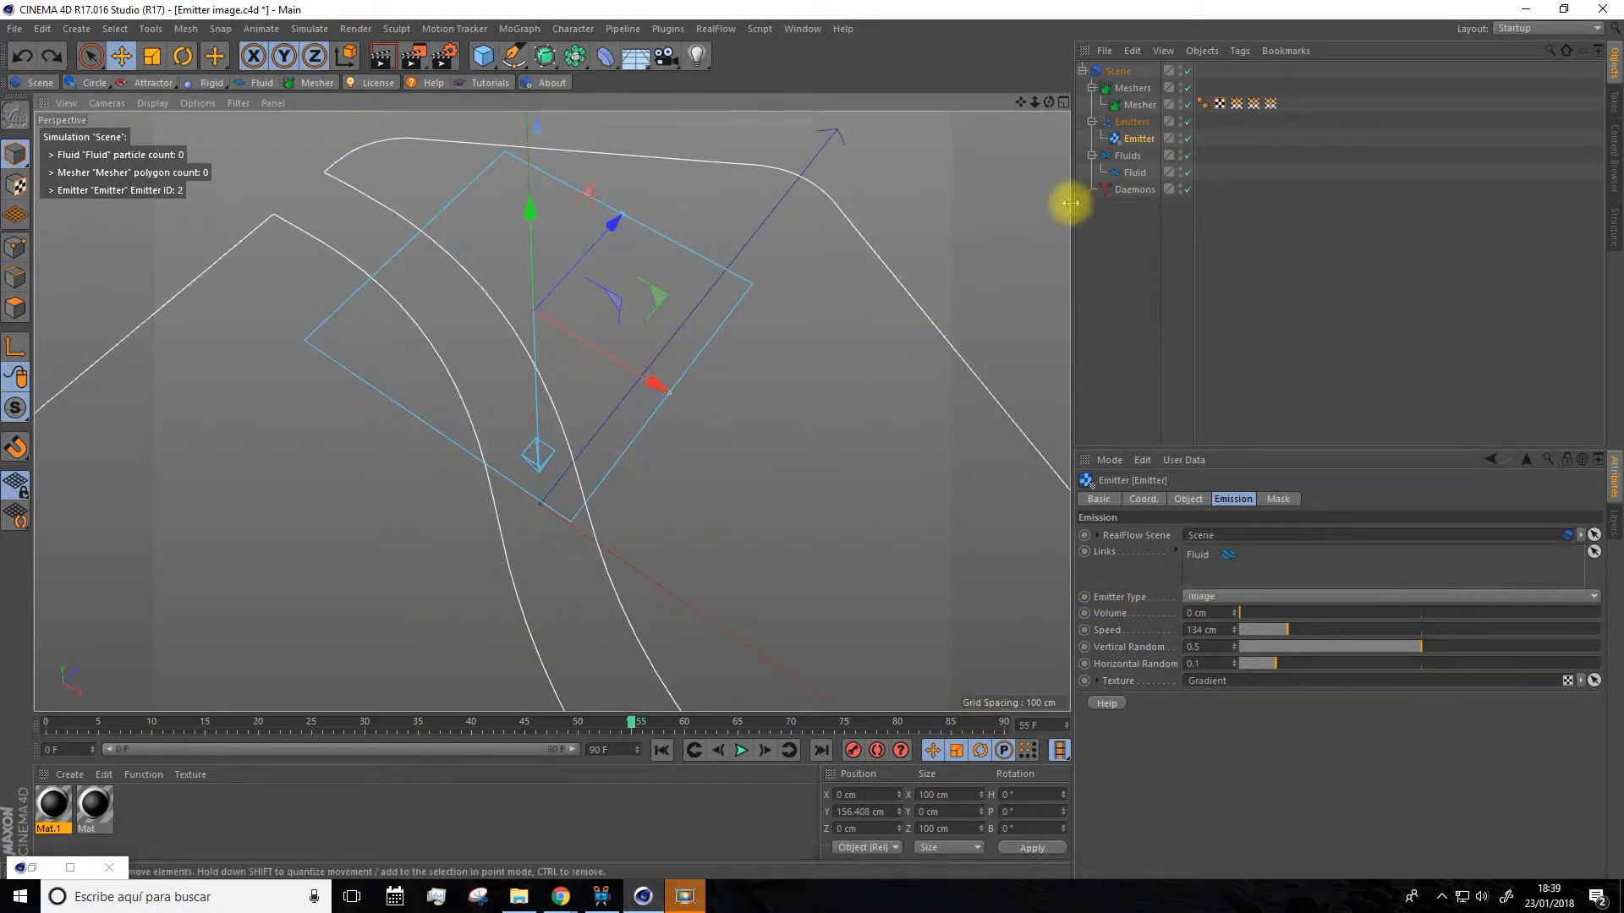
{"action": "left_click", "coordinate": [1115, 70]}
{"action": "left_click", "coordinate": [1136, 623]}
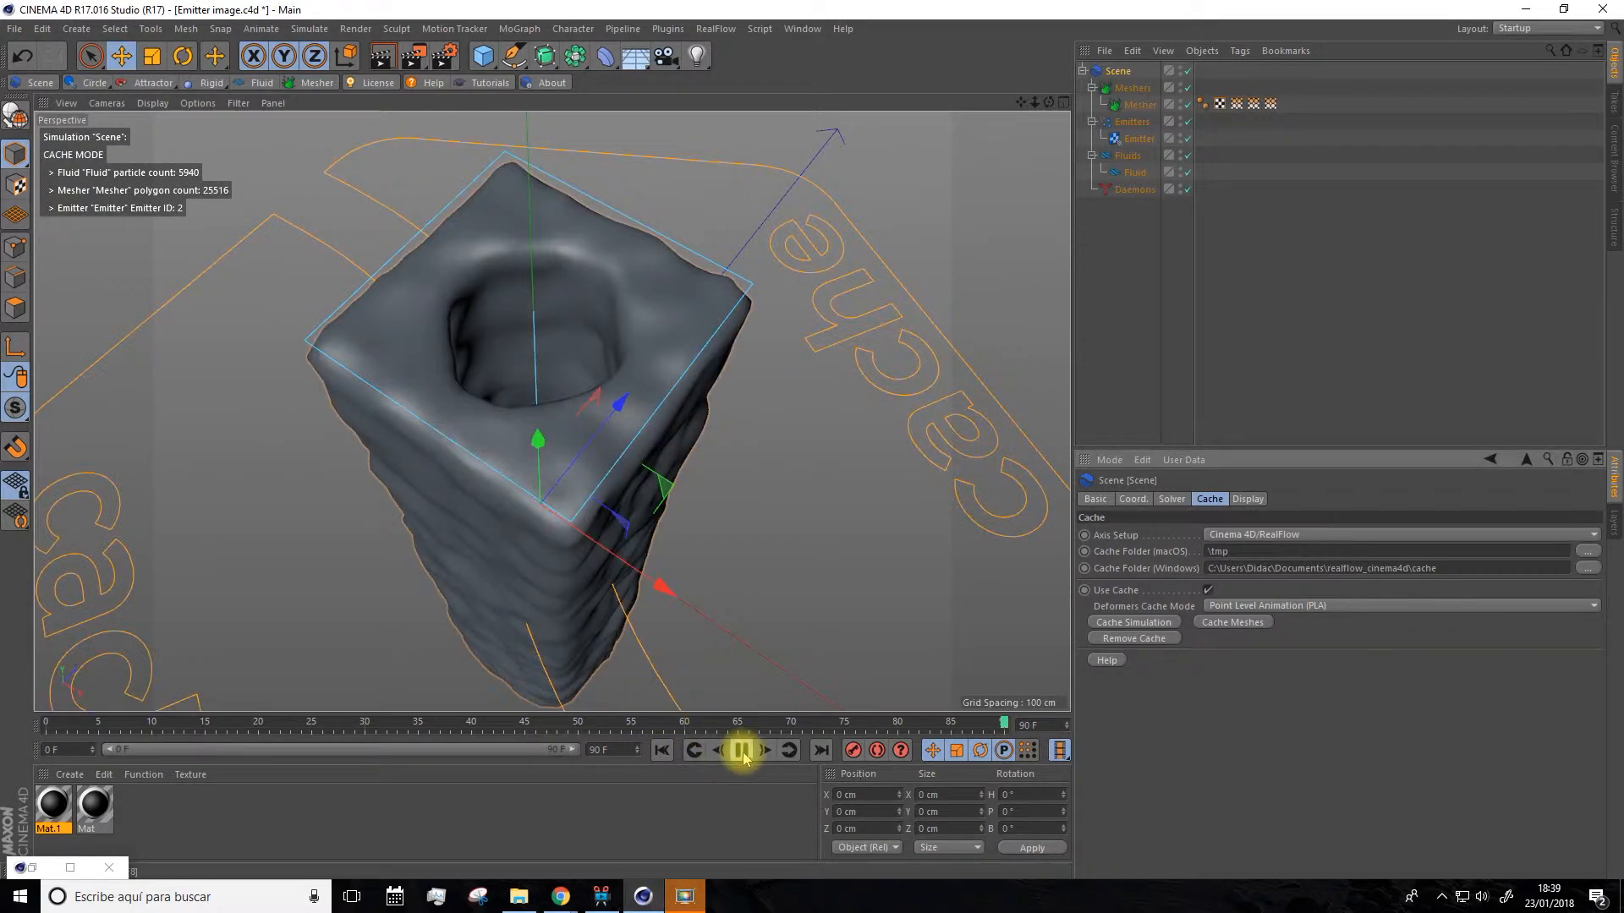
{"action": "left_click_drag", "start_coordinate": [833, 434], "coordinate": [398, 457], "text": "alt"}
{"action": "left_click", "coordinate": [68, 818]}
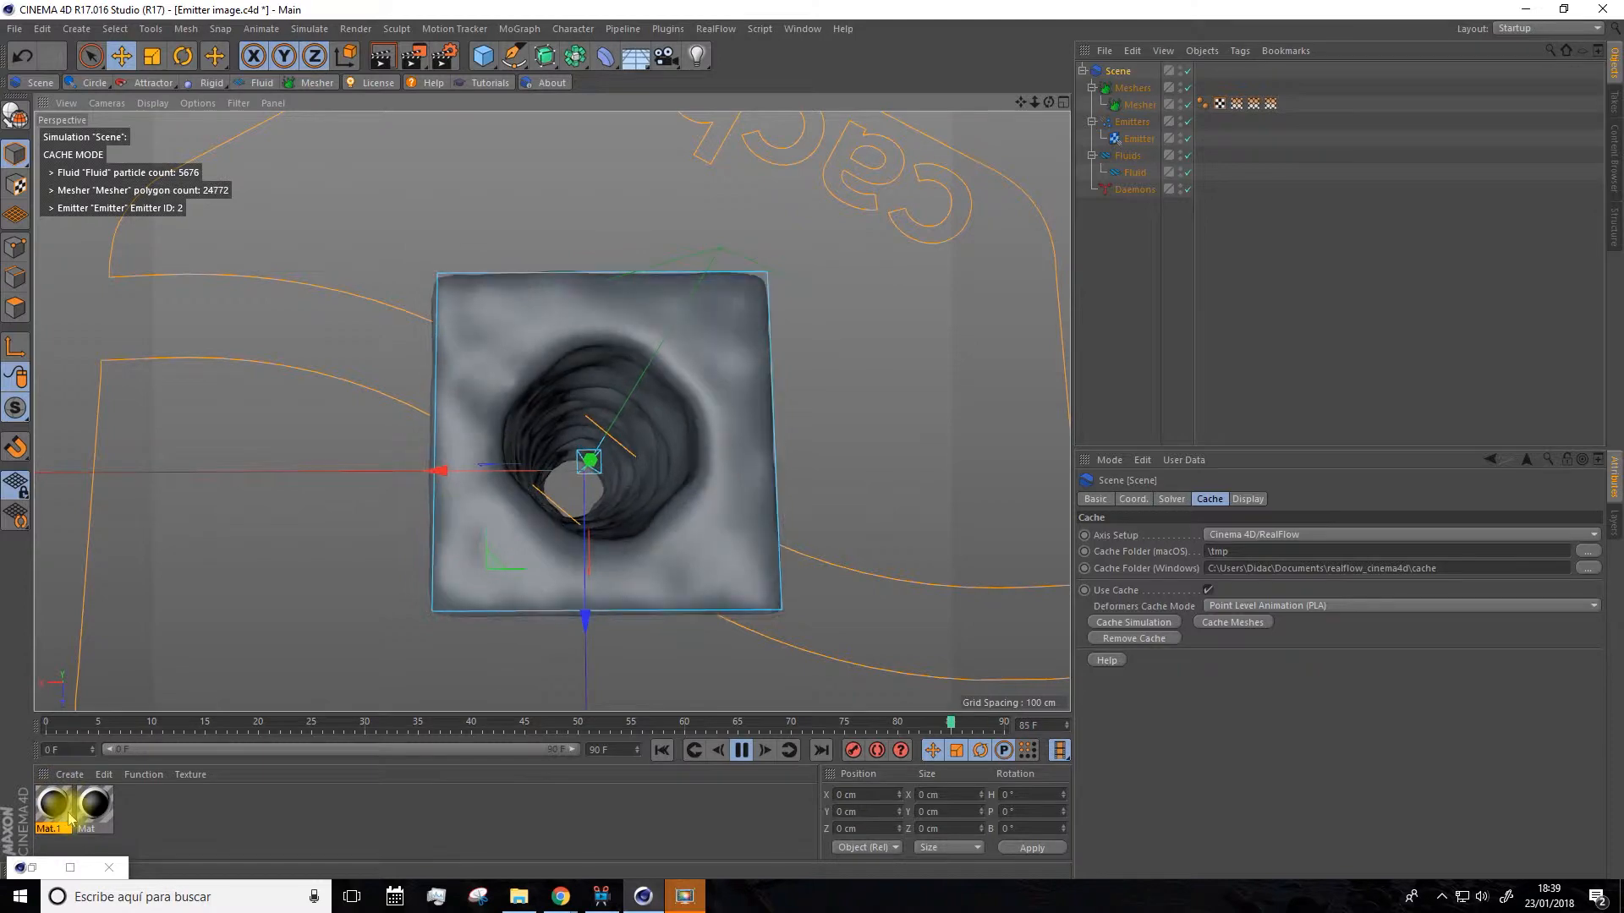
{"action": "left_click_drag", "start_coordinate": [646, 532], "coordinate": [532, 313], "text": "alt"}
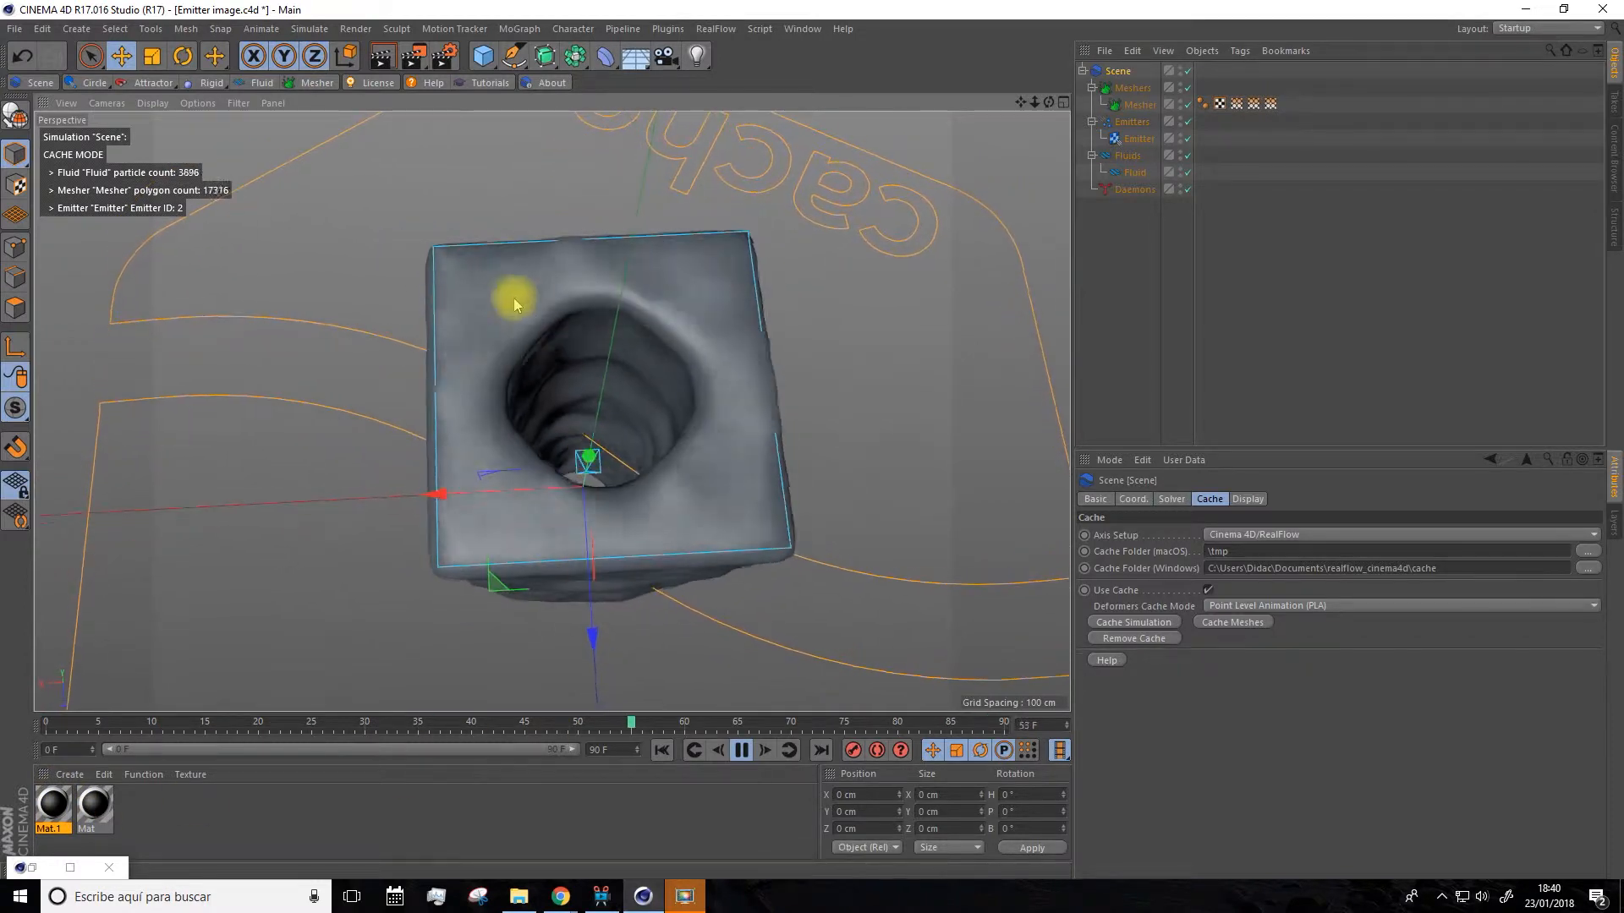
{"action": "left_click_drag", "start_coordinate": [866, 442], "coordinate": [819, 580], "text": "alt"}
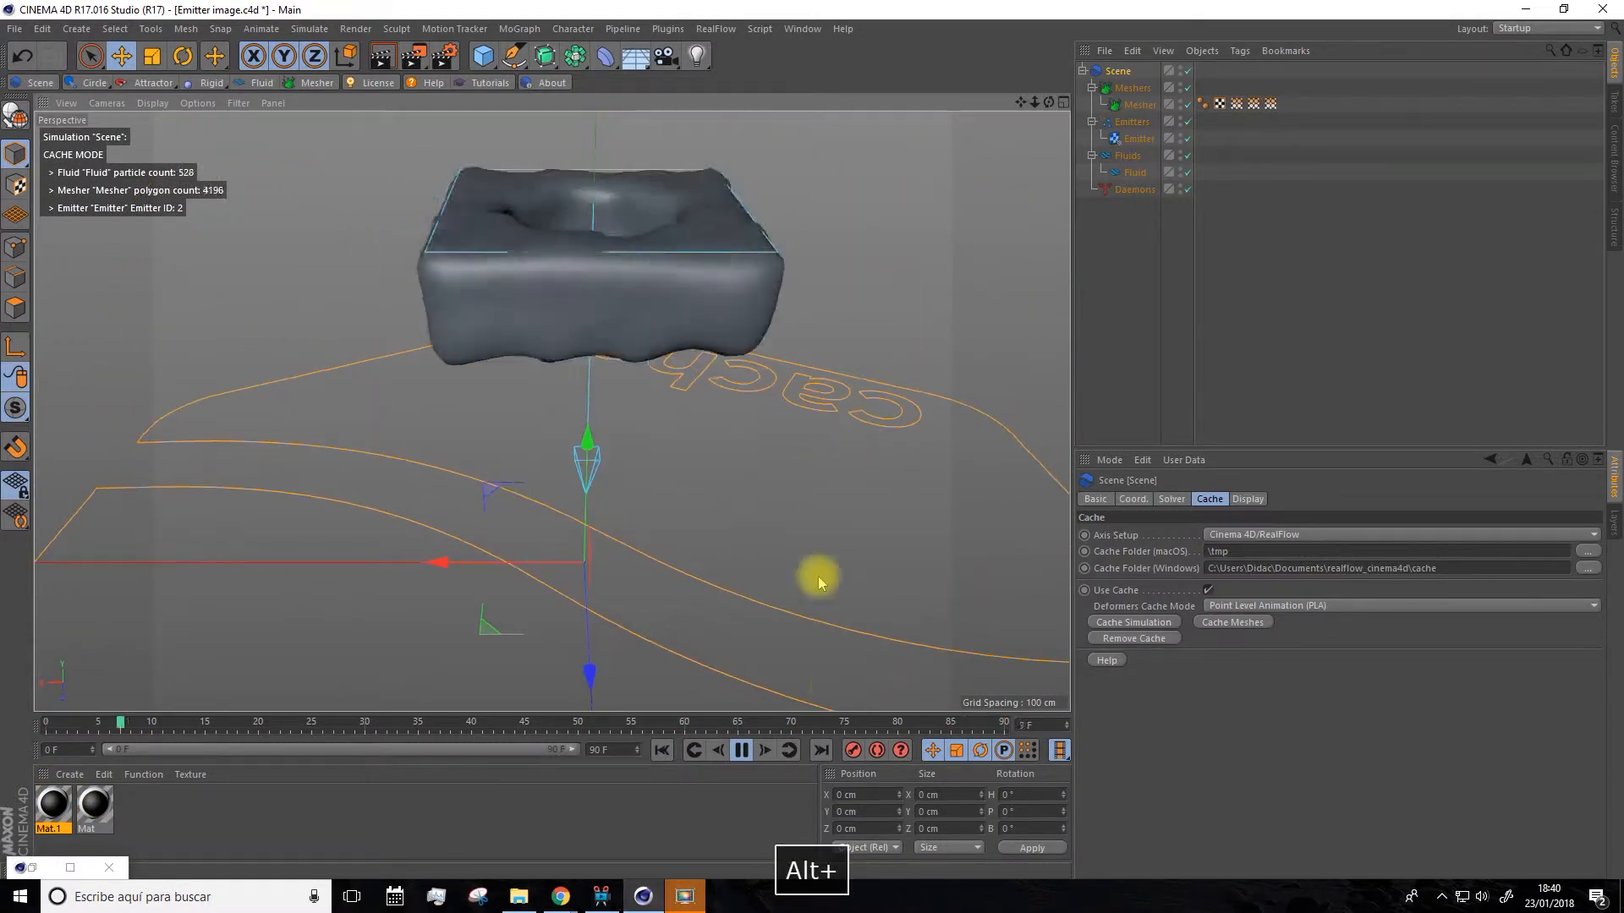
Stop the playback and remove the scene's cache files.
{"action": "left_click", "coordinate": [738, 751]}
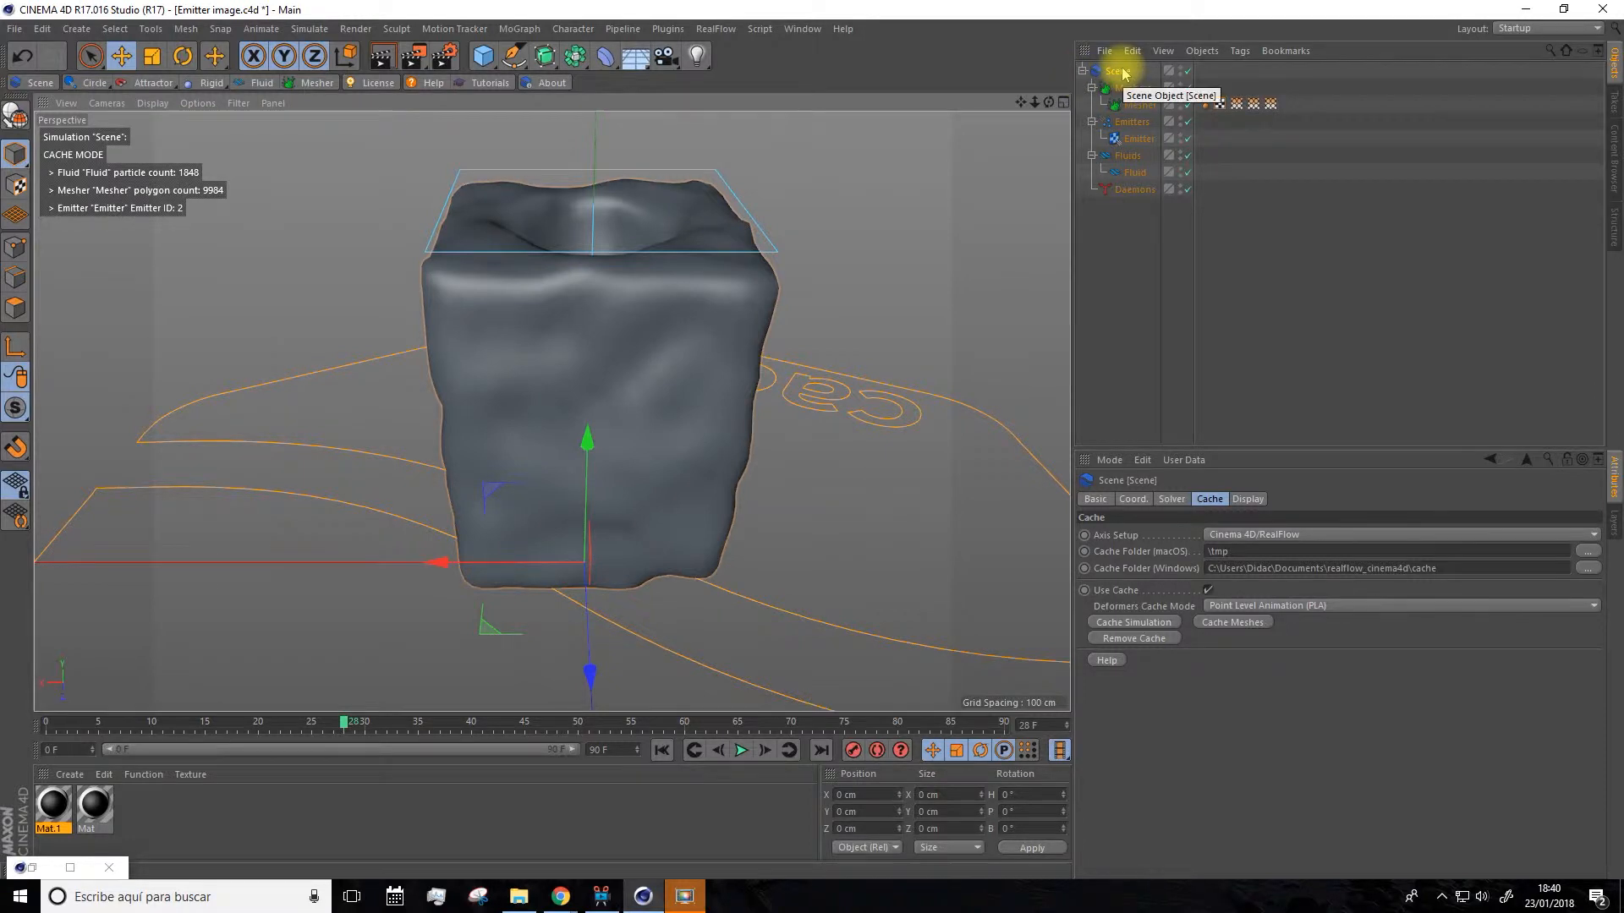
{"action": "left_click", "coordinate": [1138, 638]}
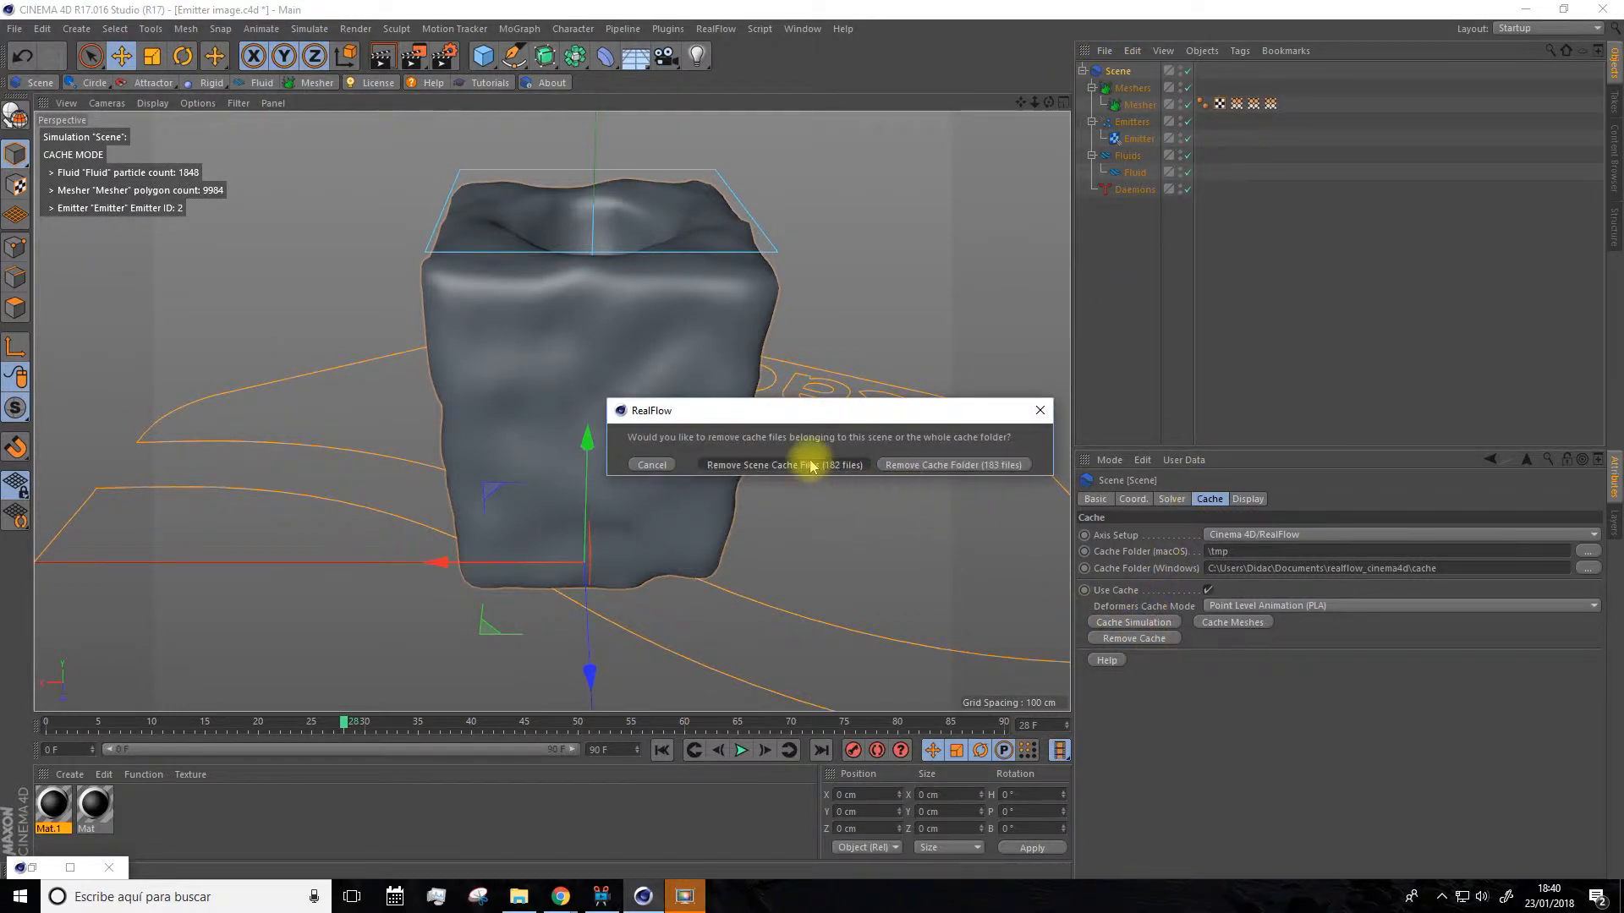
{"action": "left_click", "coordinate": [810, 466]}
Open the project file Emitter linear.
{"action": "left_click", "coordinate": [96, 85]}
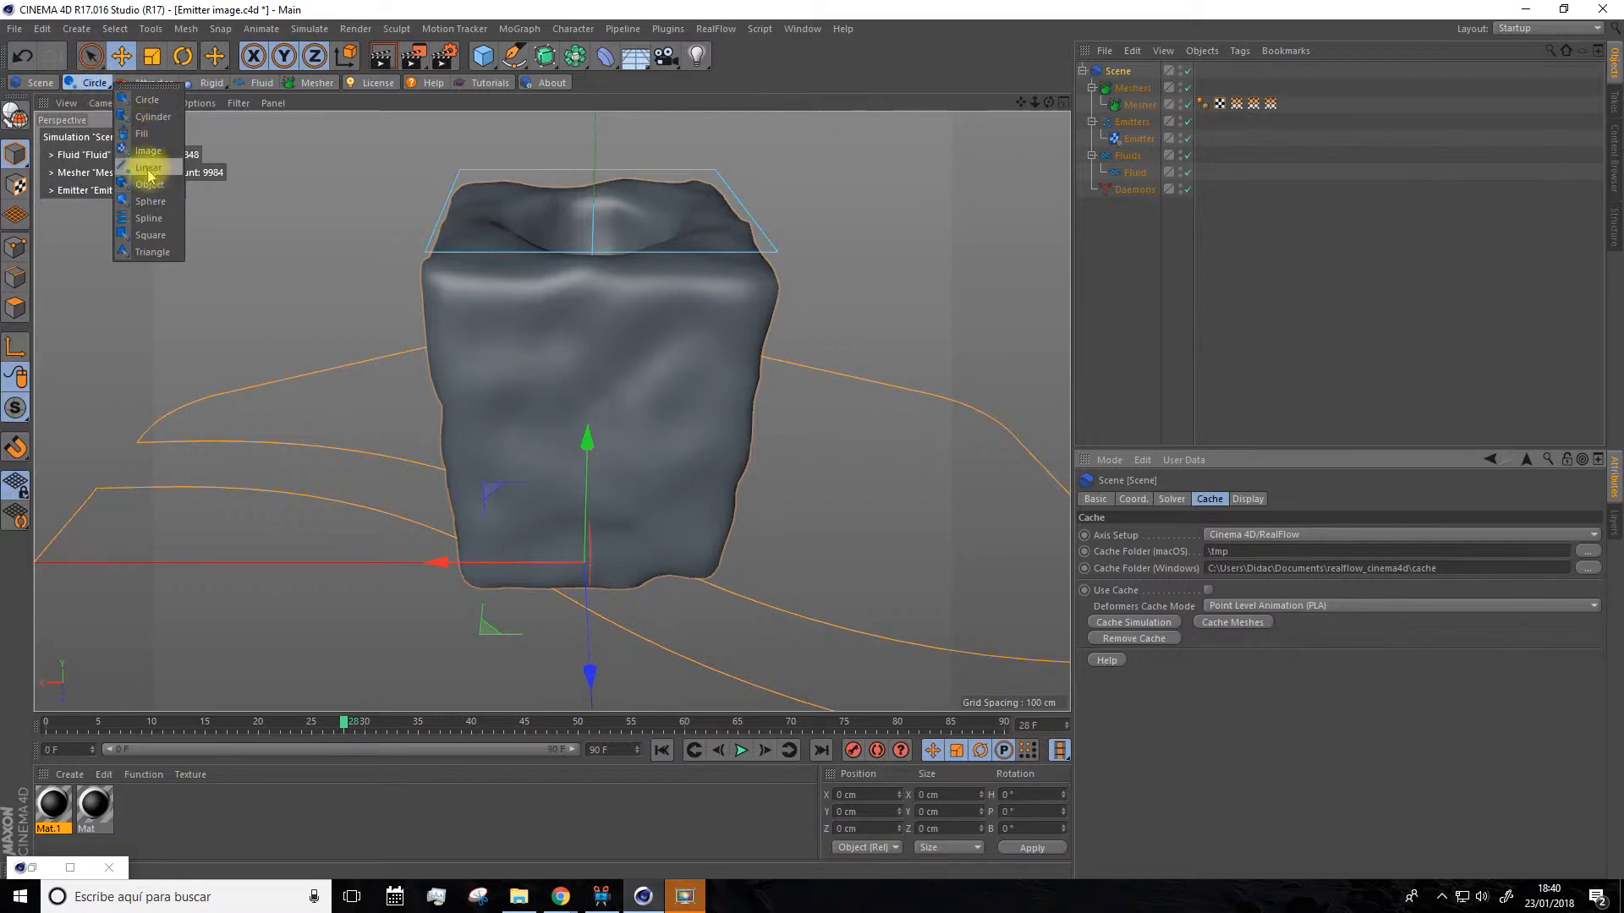
{"action": "left_click", "coordinate": [4, 5]}
{"action": "left_click", "coordinate": [13, 31]}
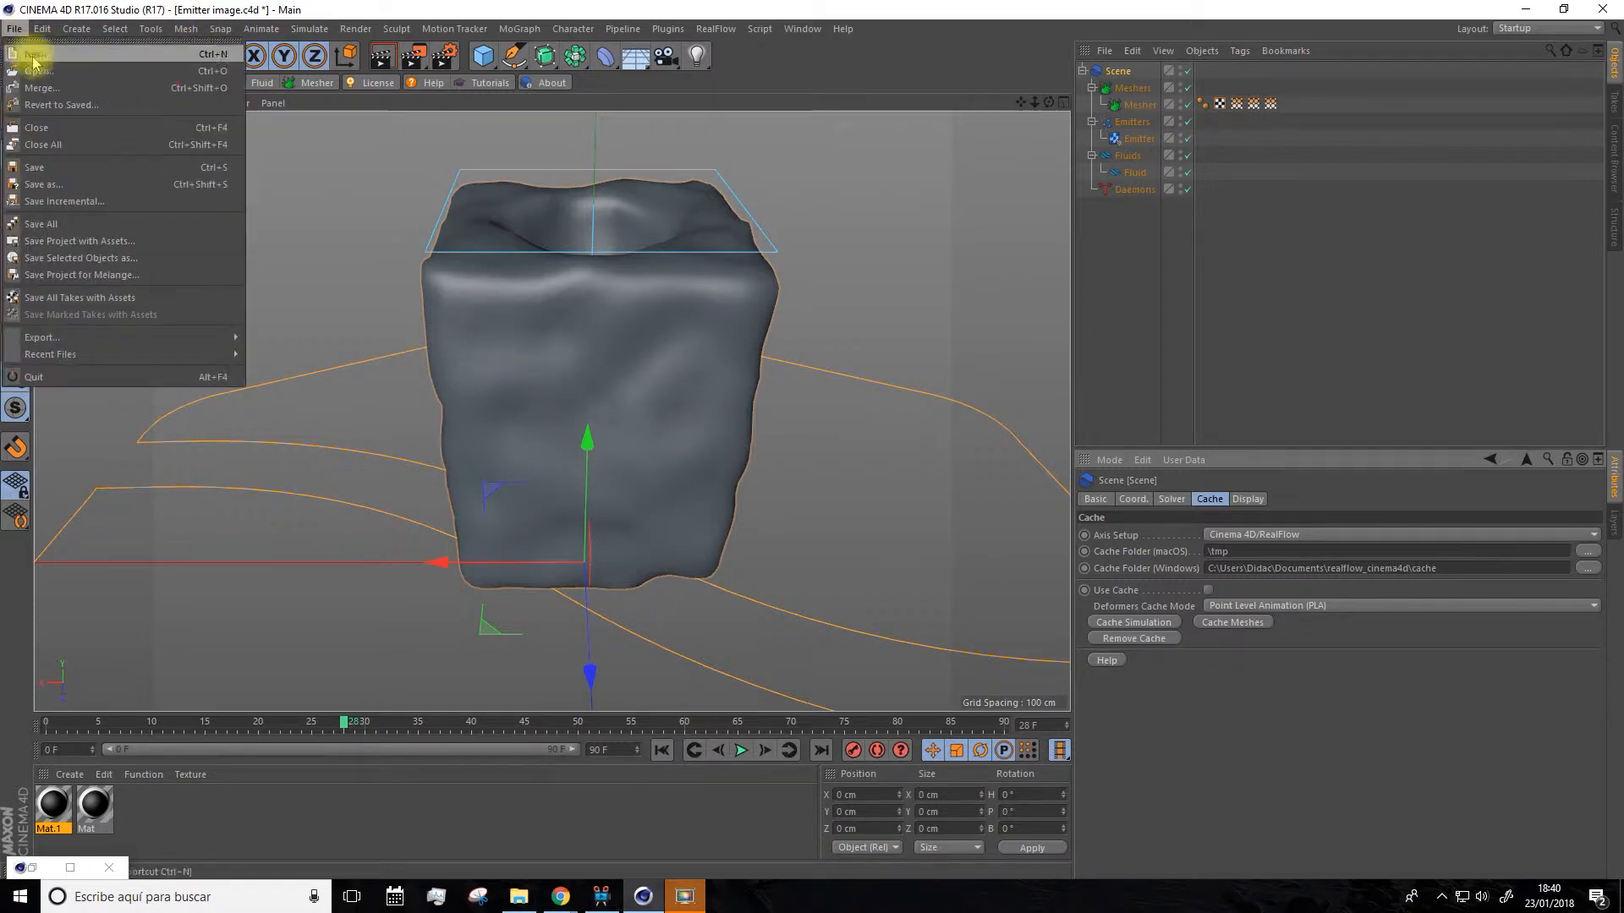
{"action": "left_click", "coordinate": [39, 54]}
{"action": "scroll", "coordinate": [1070, 342], "scroll_direction": "down", "scroll_amount": 5}
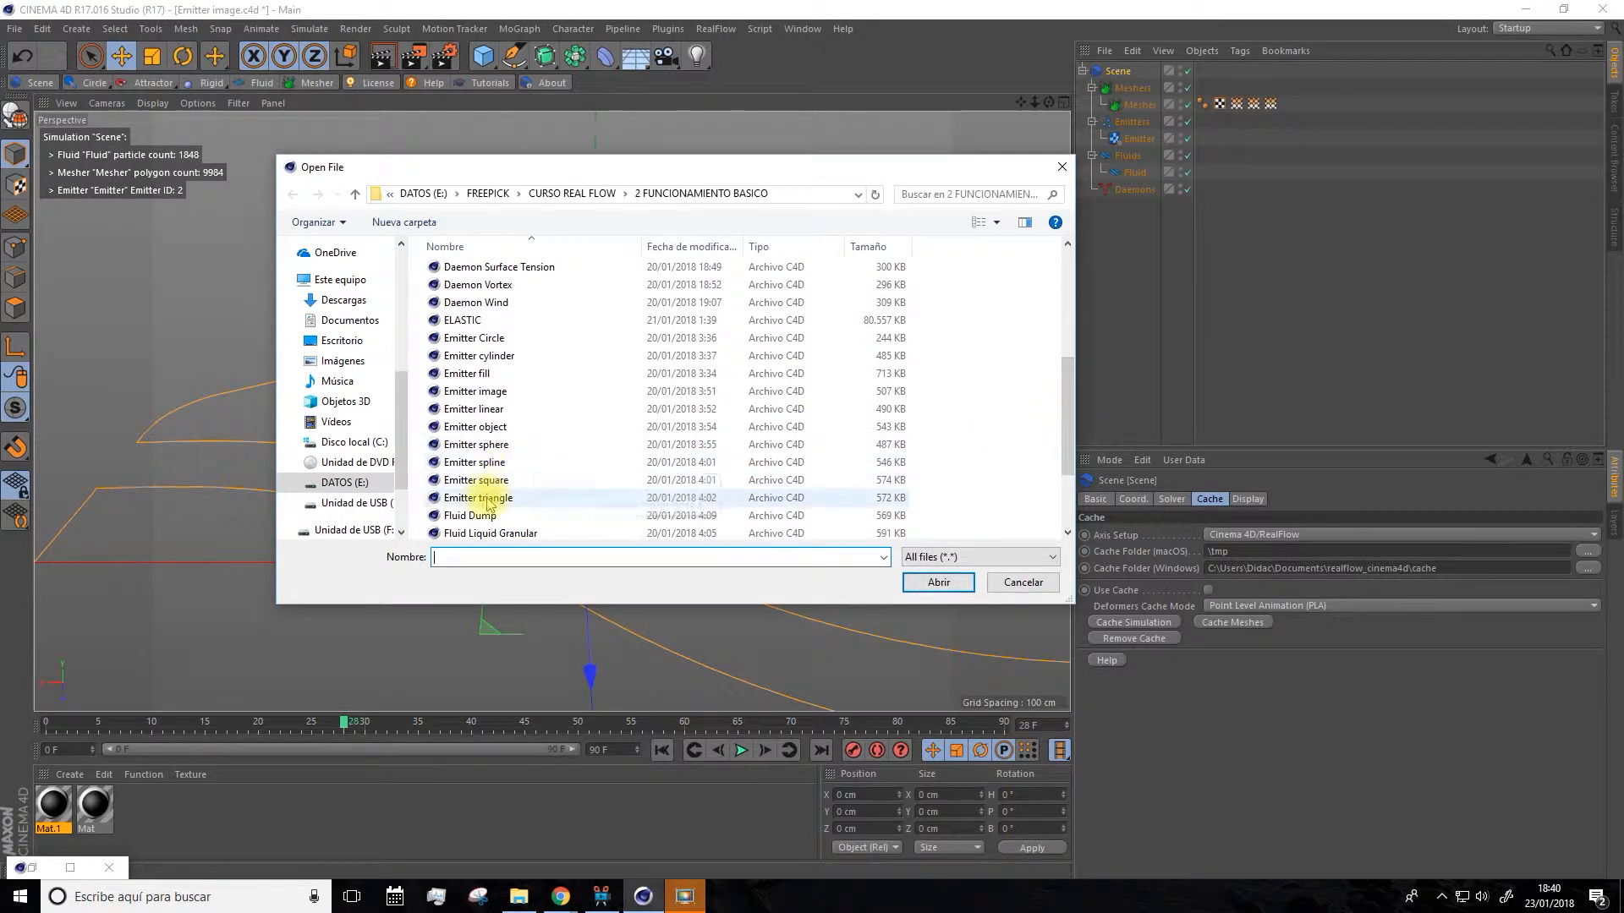
{"action": "left_click", "coordinate": [476, 410]}
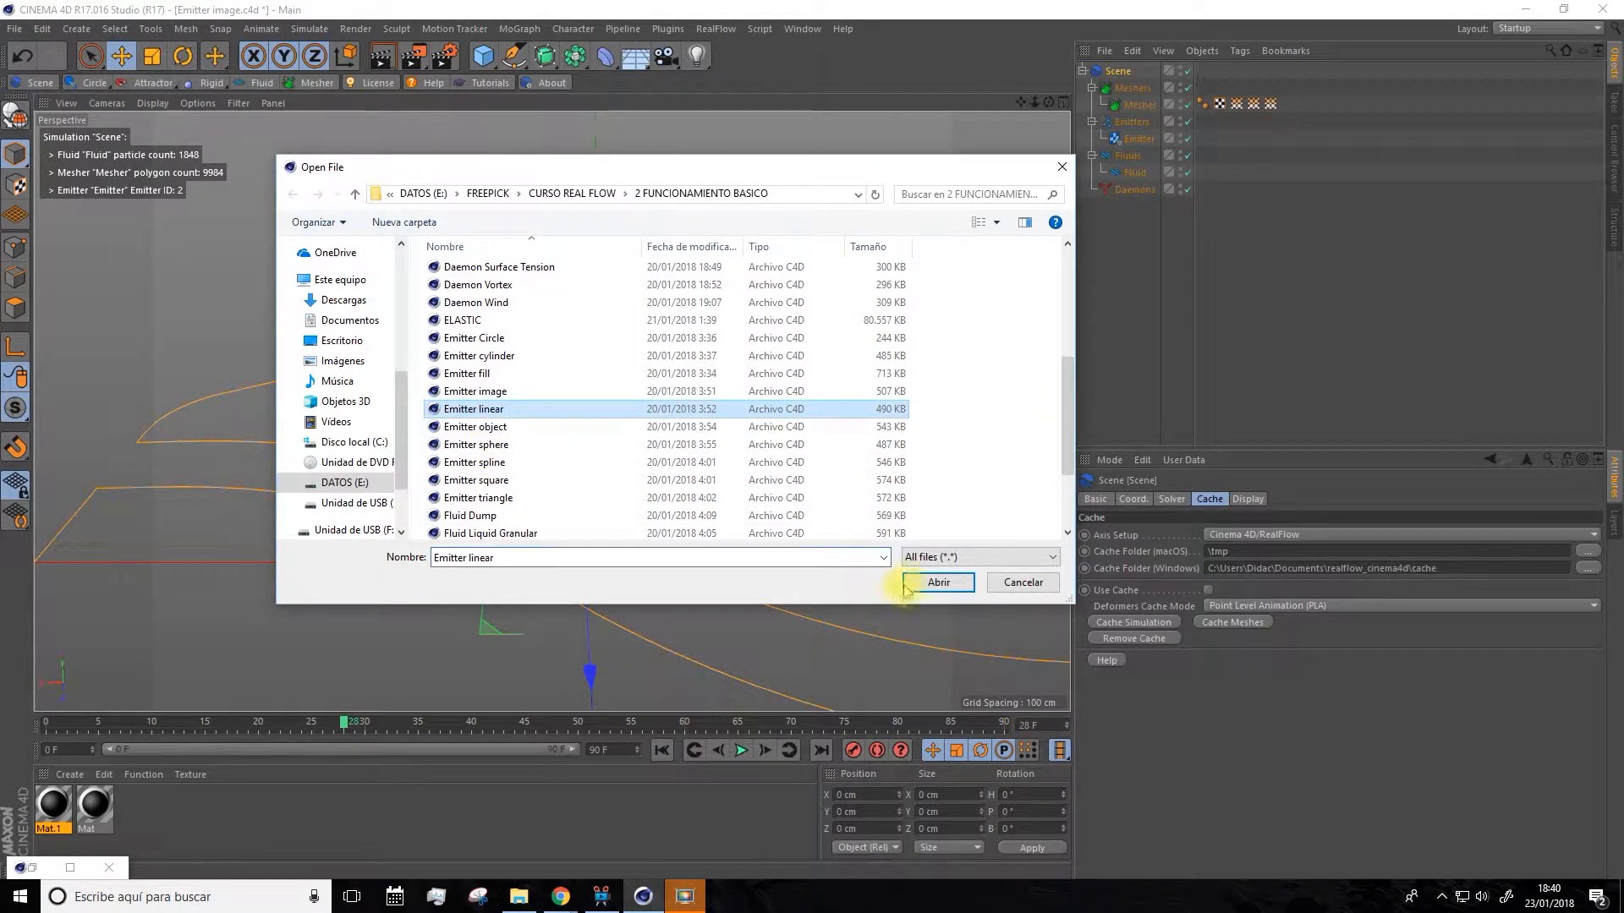
{"action": "left_click", "coordinate": [930, 584]}
Frame the linear emitter in the perspective view and play its simulation.
{"action": "mouse_move", "coordinate": [662, 396]}
{"action": "left_mouse_down", "text": "alt"}
{"action": "mouse_move", "coordinate": [700, 435]}
{"action": "mouse_move", "coordinate": [673, 406]}
{"action": "left_mouse_up", "text": "alt"}
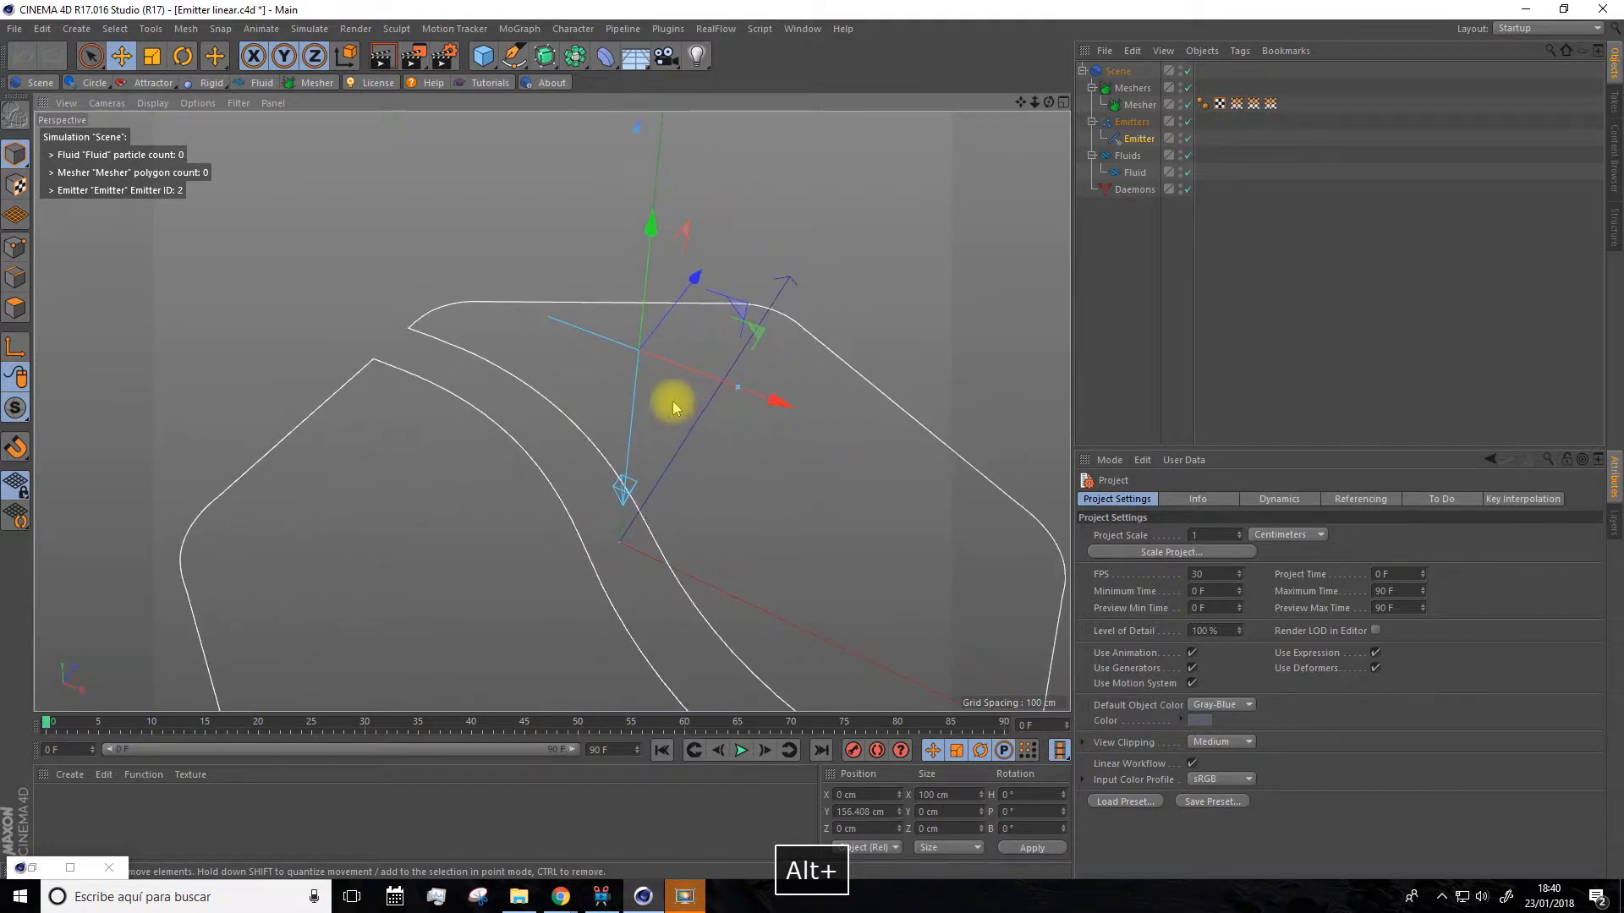
{"action": "scroll", "coordinate": [673, 406], "scroll_direction": "up", "scroll_amount": 5}
{"action": "scroll", "coordinate": [673, 406], "scroll_direction": "down", "scroll_amount": 2}
{"action": "left_click_drag", "start_coordinate": [1018, 100], "coordinate": [761, 95]}
{"action": "scroll", "coordinate": [672, 322], "scroll_direction": "down", "scroll_amount": 4}
{"action": "left_click", "coordinate": [738, 752]}
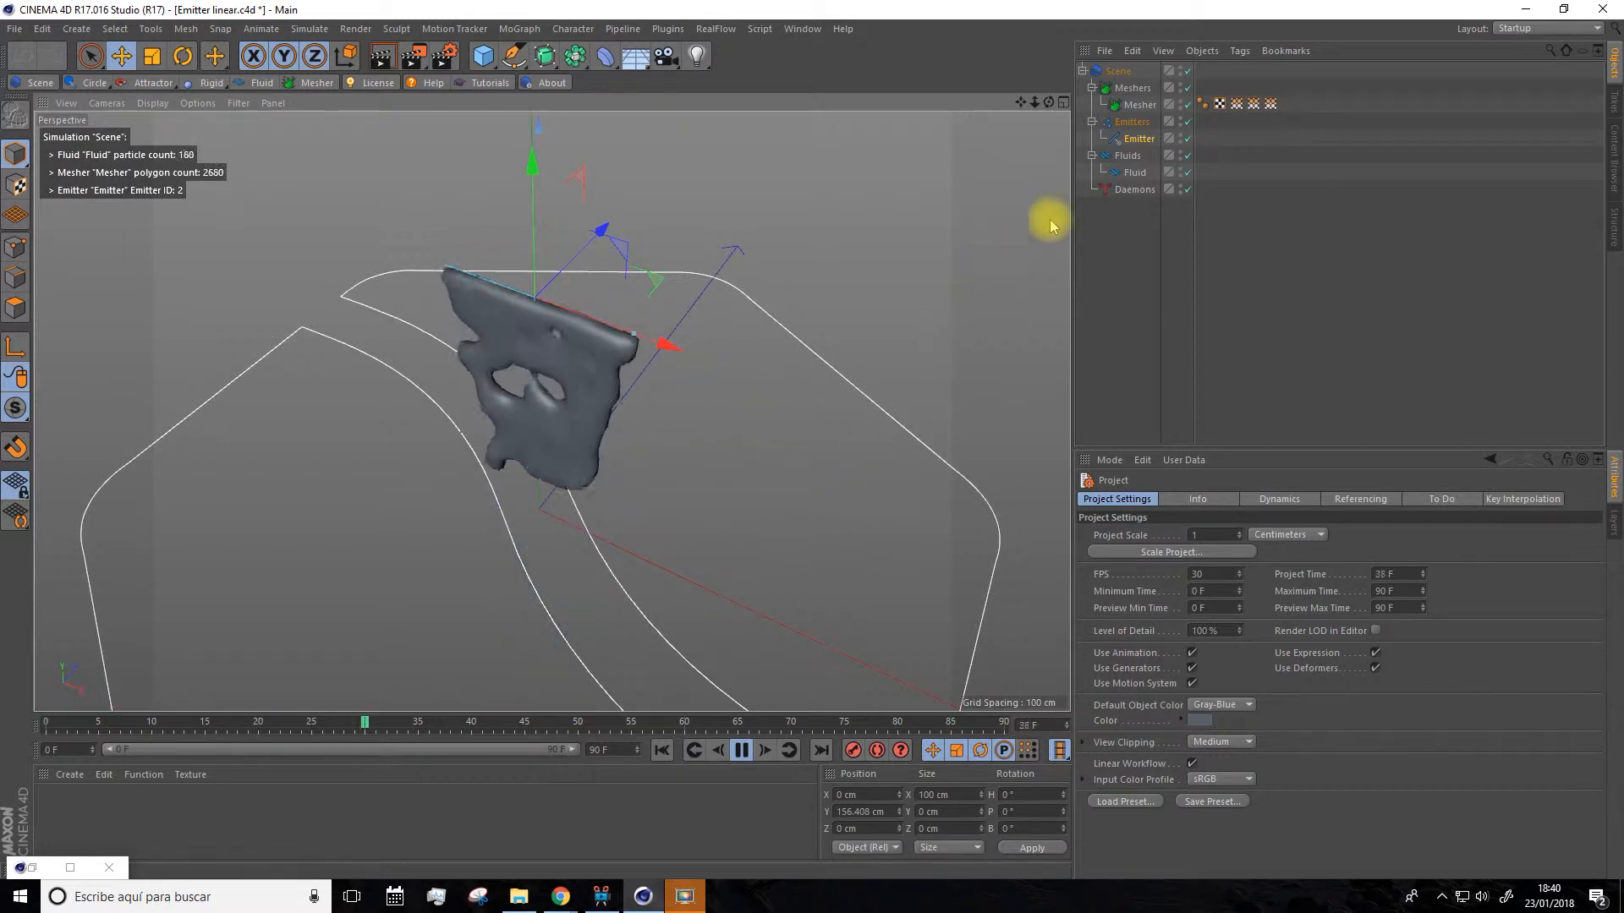
Try a larger Height on the linear emitter, then set Height to 0 cm, Vertical Random to 0.17 and Speed to 344 cm.
{"action": "left_click", "coordinate": [1135, 142]}
{"action": "left_click_drag", "start_coordinate": [1251, 615], "coordinate": [1346, 633]}
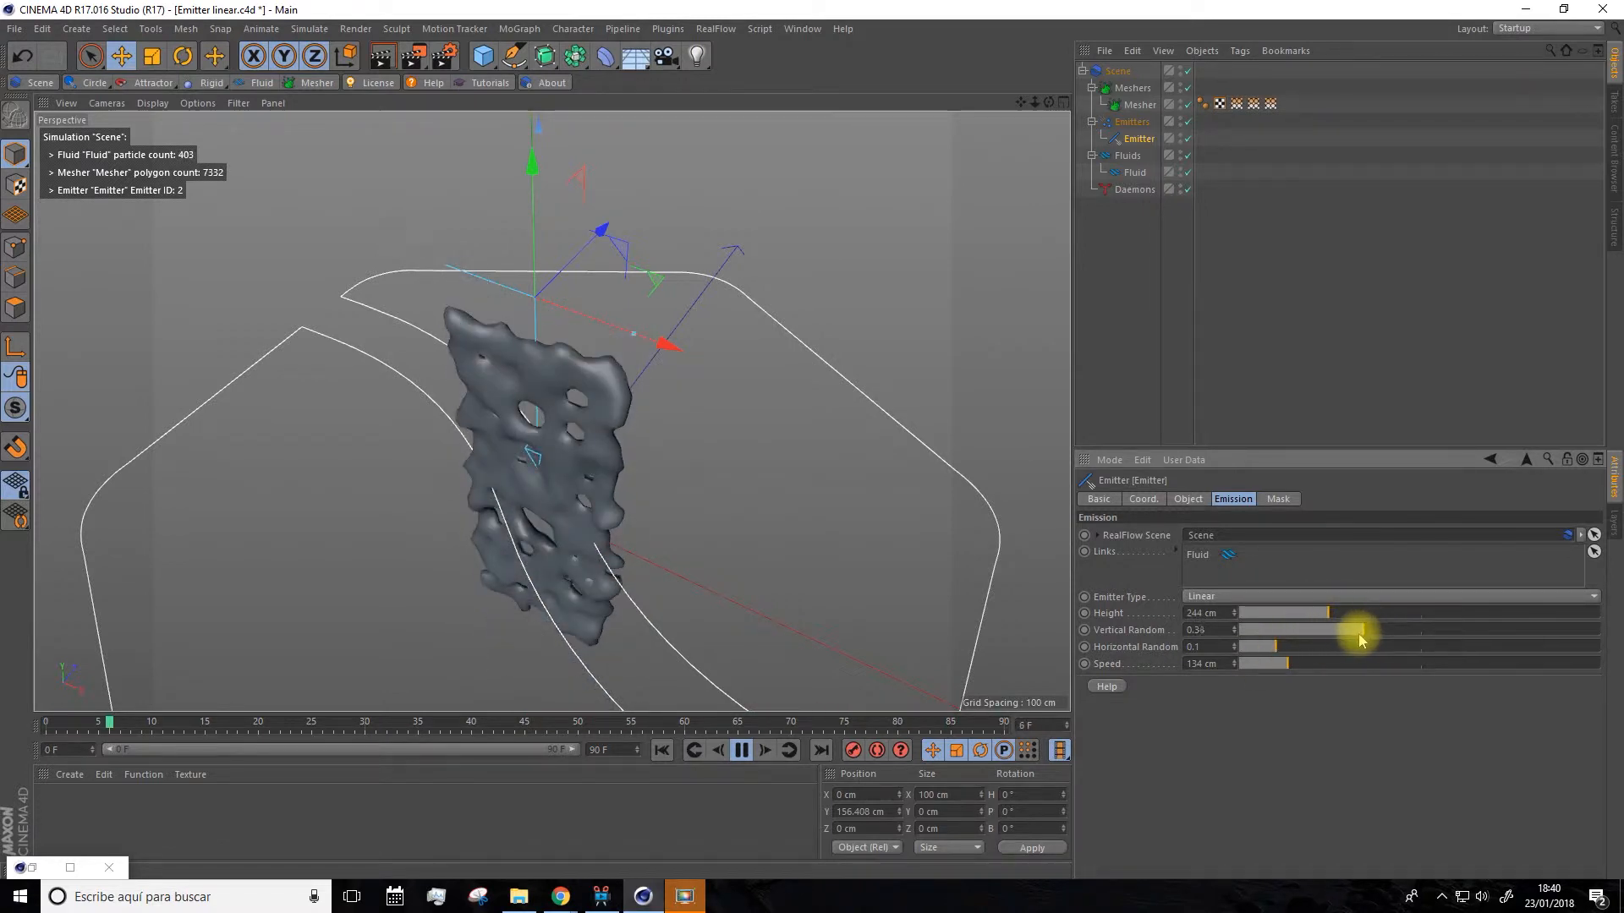
{"action": "left_click_drag", "start_coordinate": [1331, 612], "coordinate": [1241, 718]}
{"action": "left_click_drag", "start_coordinate": [1265, 663], "coordinate": [1310, 670]}
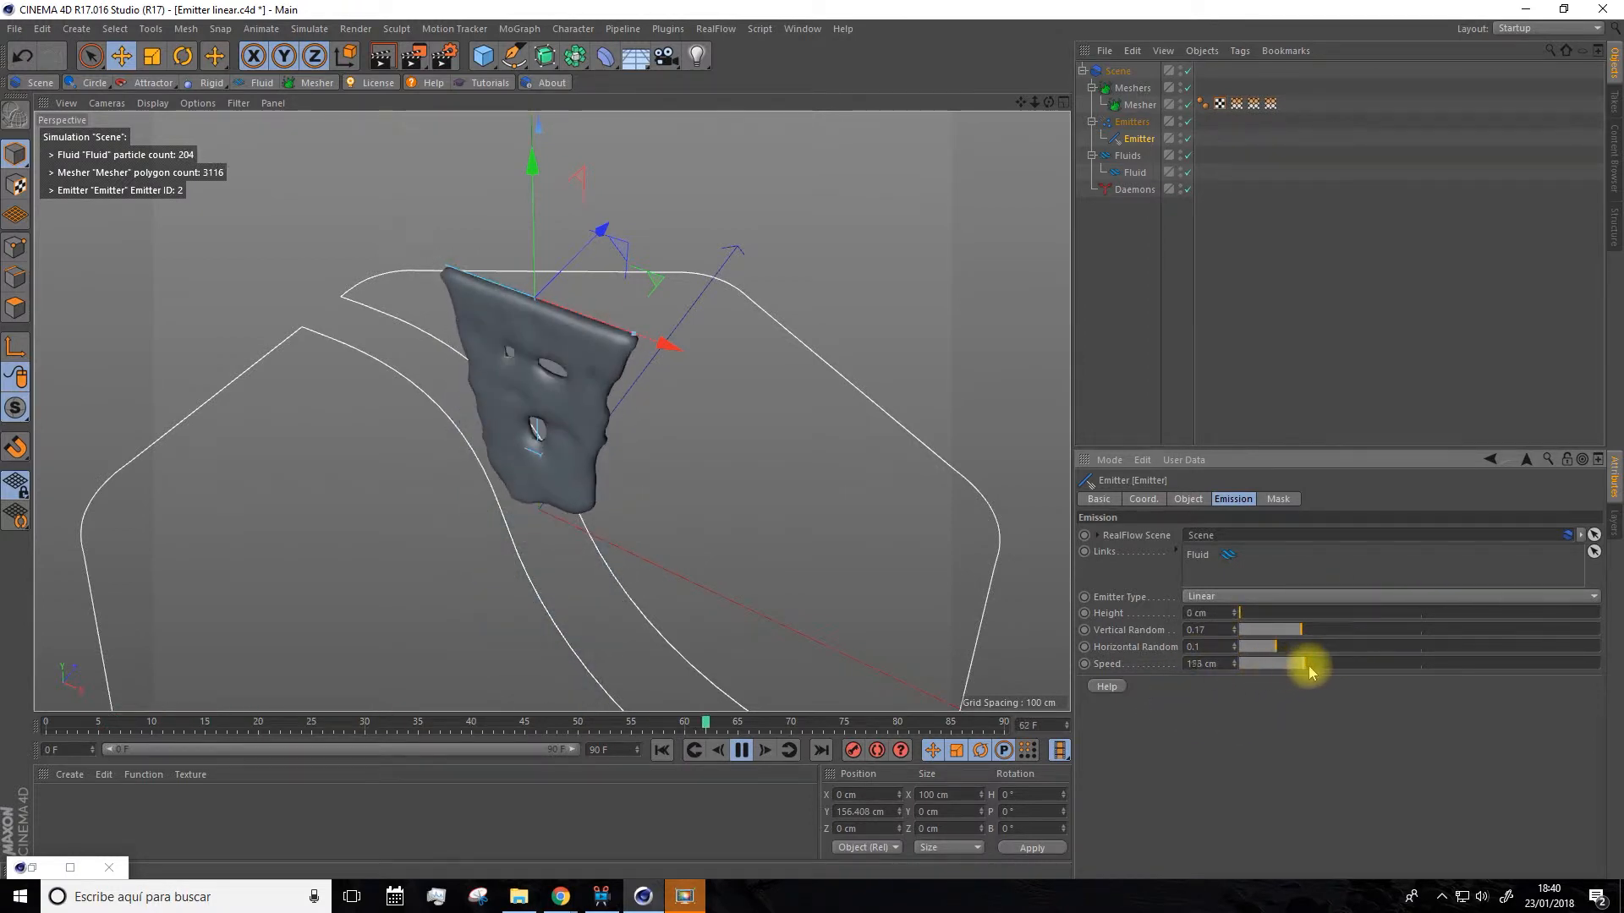
Examine the playing linear fluid sheet from slightly different angles and stop the playback.
{"action": "left_click_drag", "start_coordinate": [834, 569], "coordinate": [732, 543], "text": "alt"}
{"action": "left_click_drag", "start_coordinate": [471, 351], "coordinate": [504, 326], "text": "alt"}
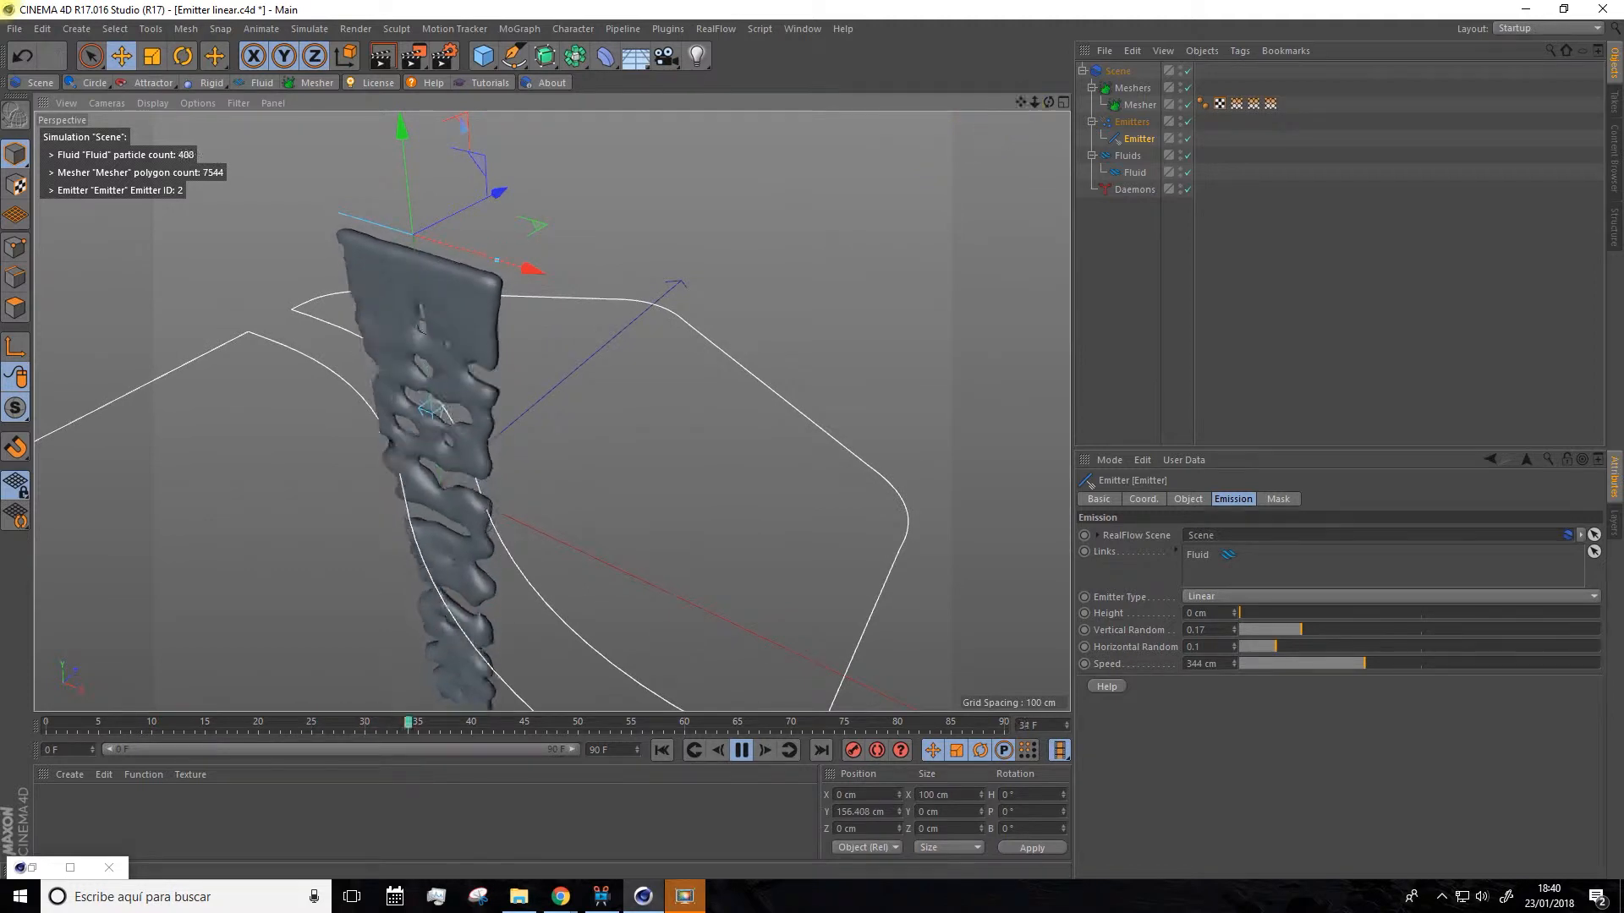
{"action": "mouse_move", "coordinate": [783, 375]}
{"action": "left_mouse_down", "text": "alt"}
{"action": "mouse_move", "coordinate": [681, 327]}
{"action": "mouse_move", "coordinate": [598, 337]}
{"action": "mouse_move", "coordinate": [770, 373]}
{"action": "left_mouse_up", "text": "alt"}
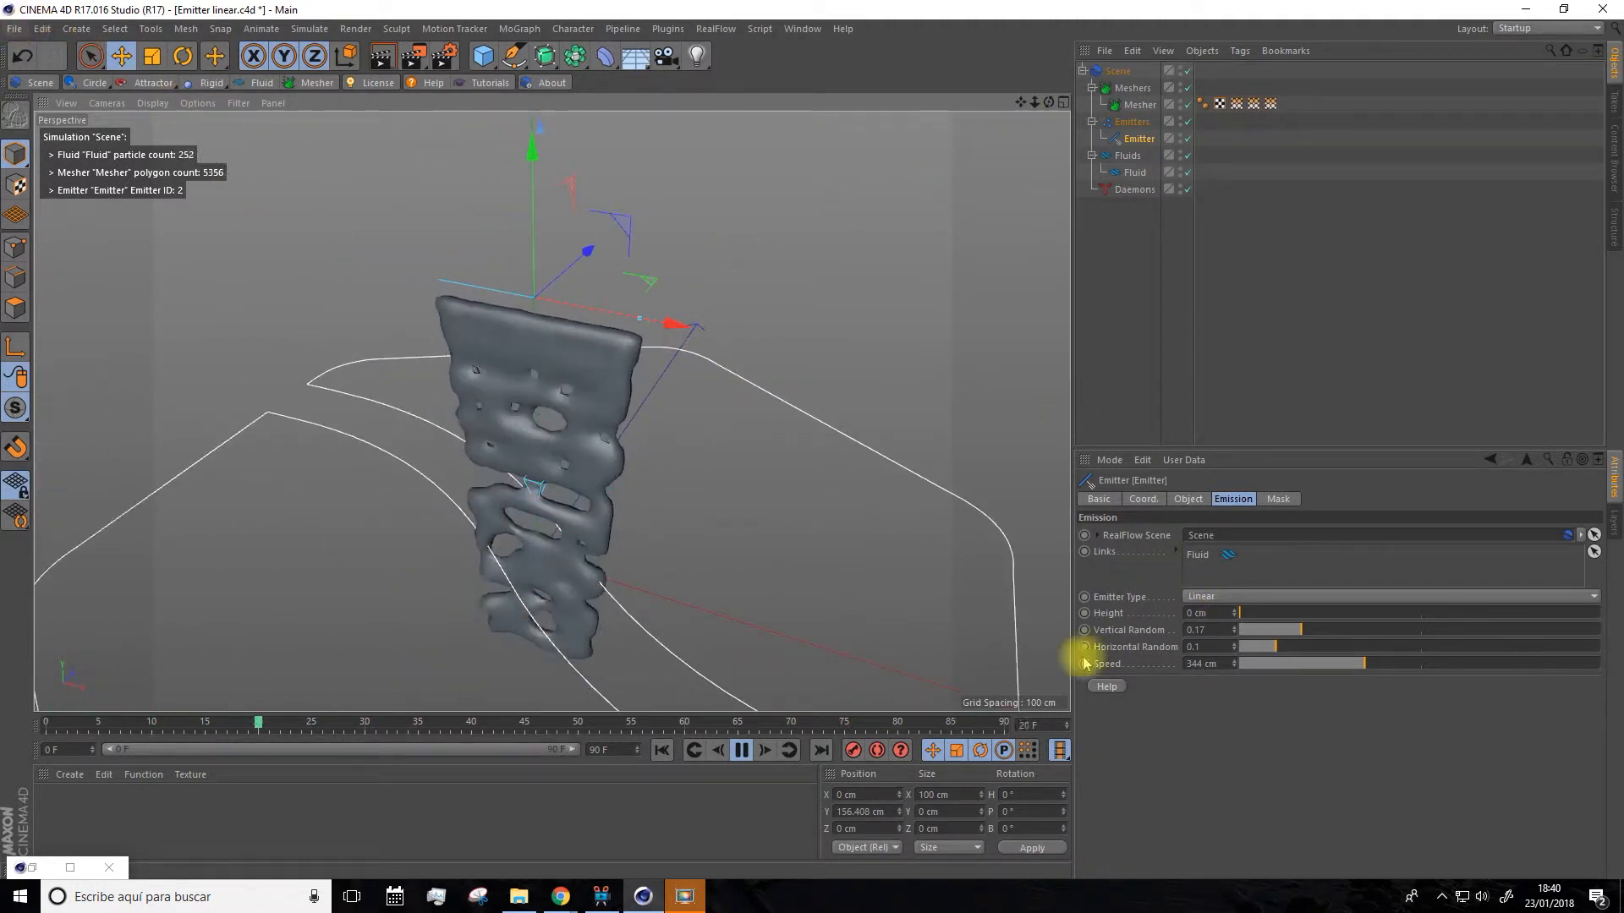
{"action": "left_click", "coordinate": [741, 751]}
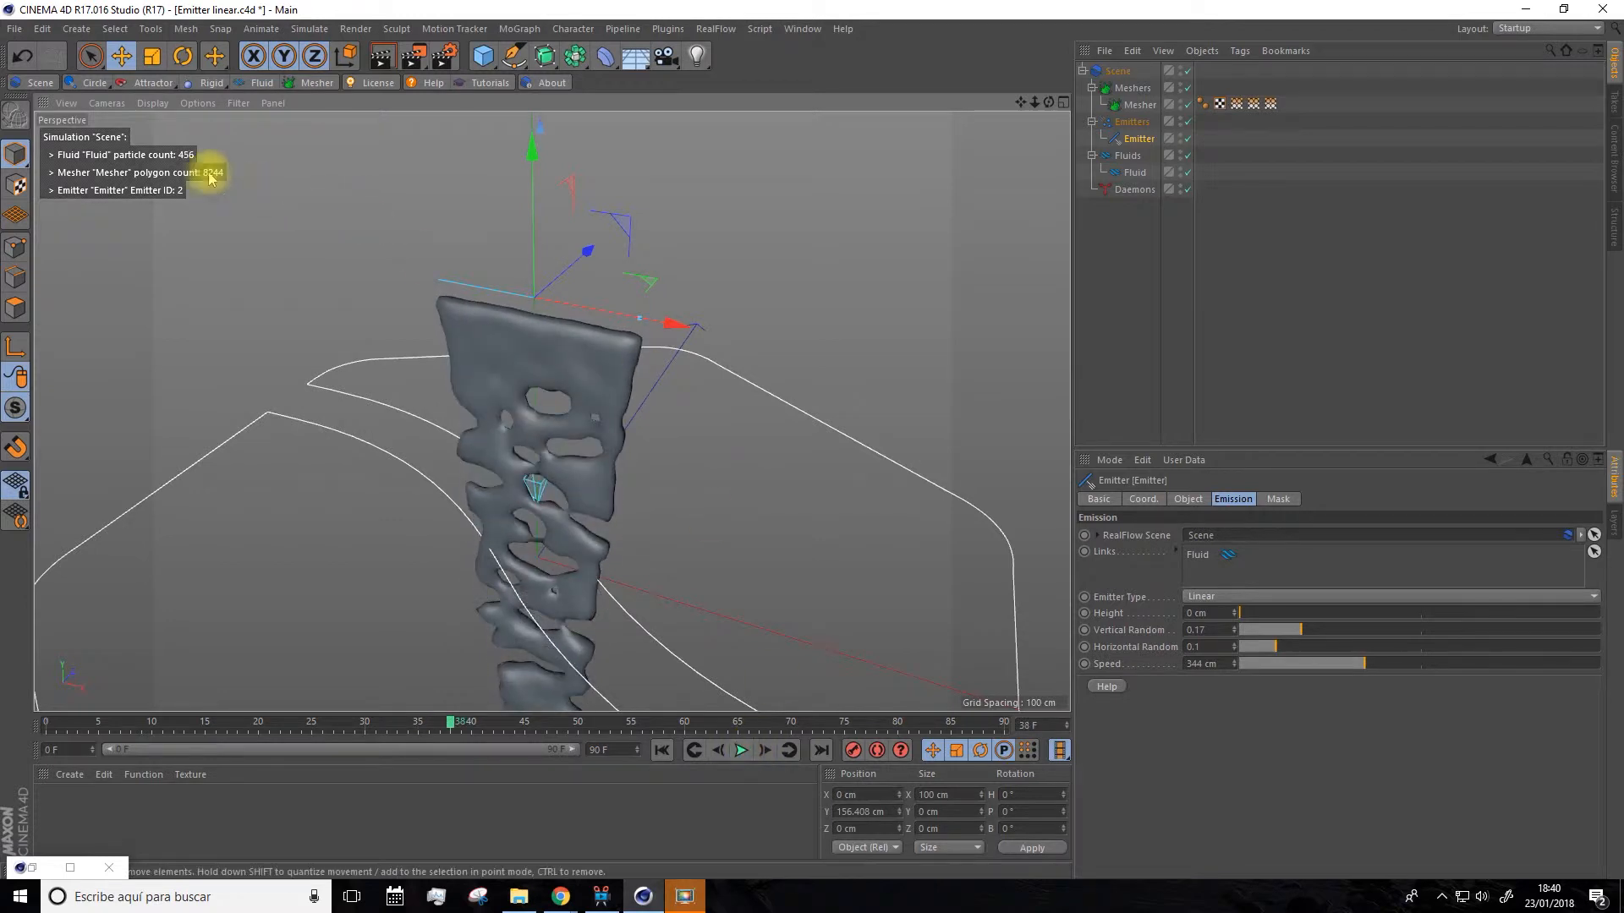
Open the project file Emitter object.
{"action": "left_click", "coordinate": [95, 83]}
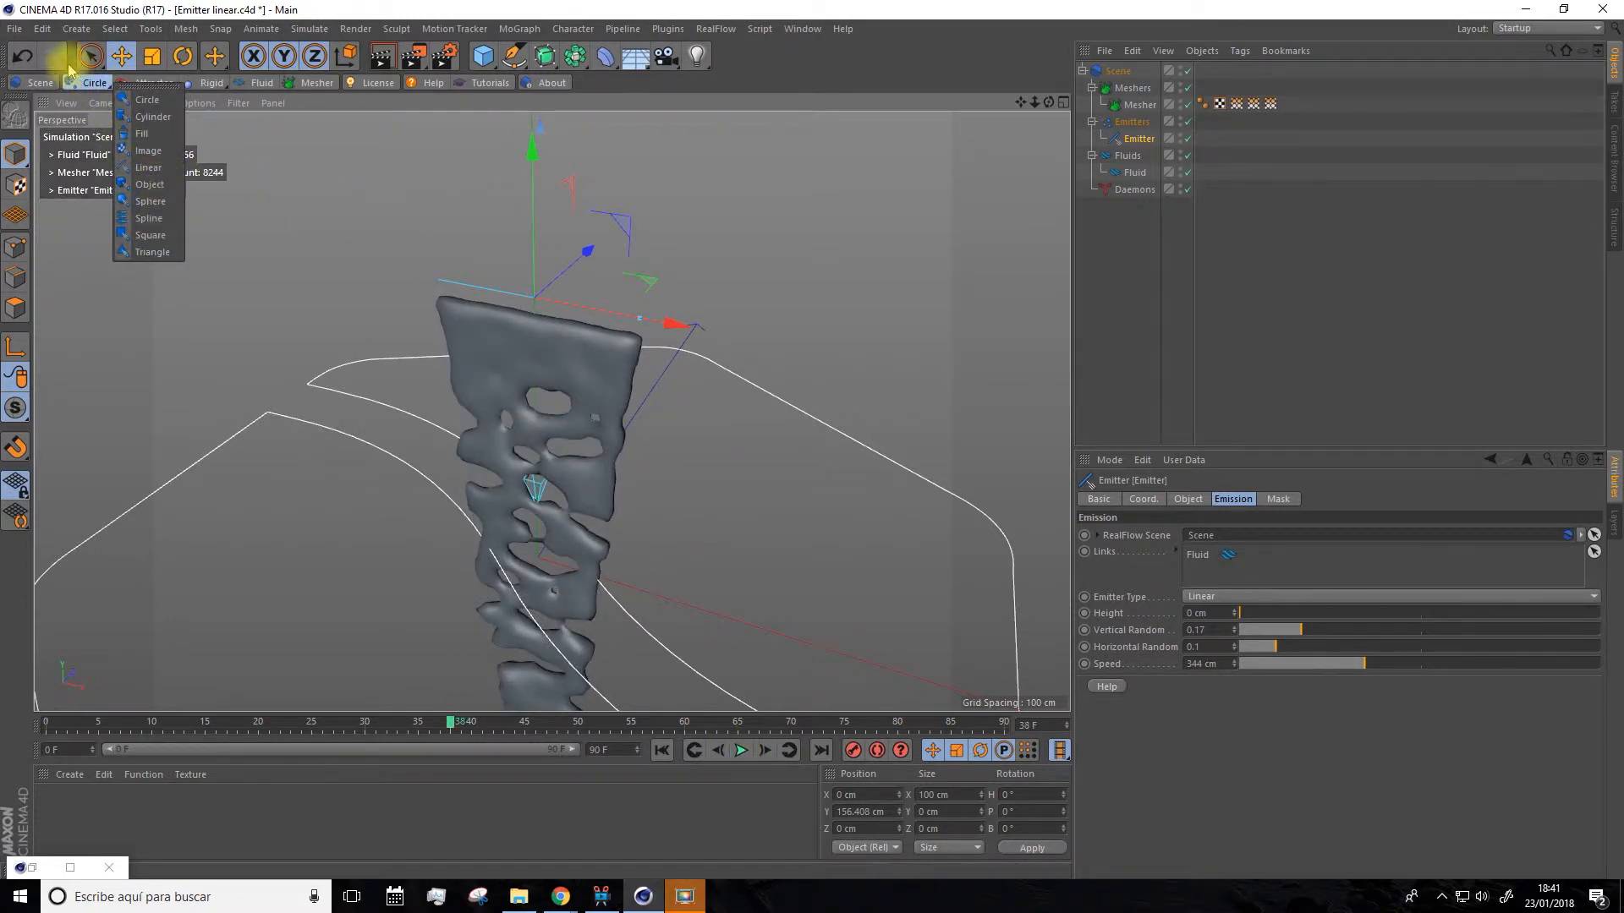
{"action": "left_click", "coordinate": [15, 28]}
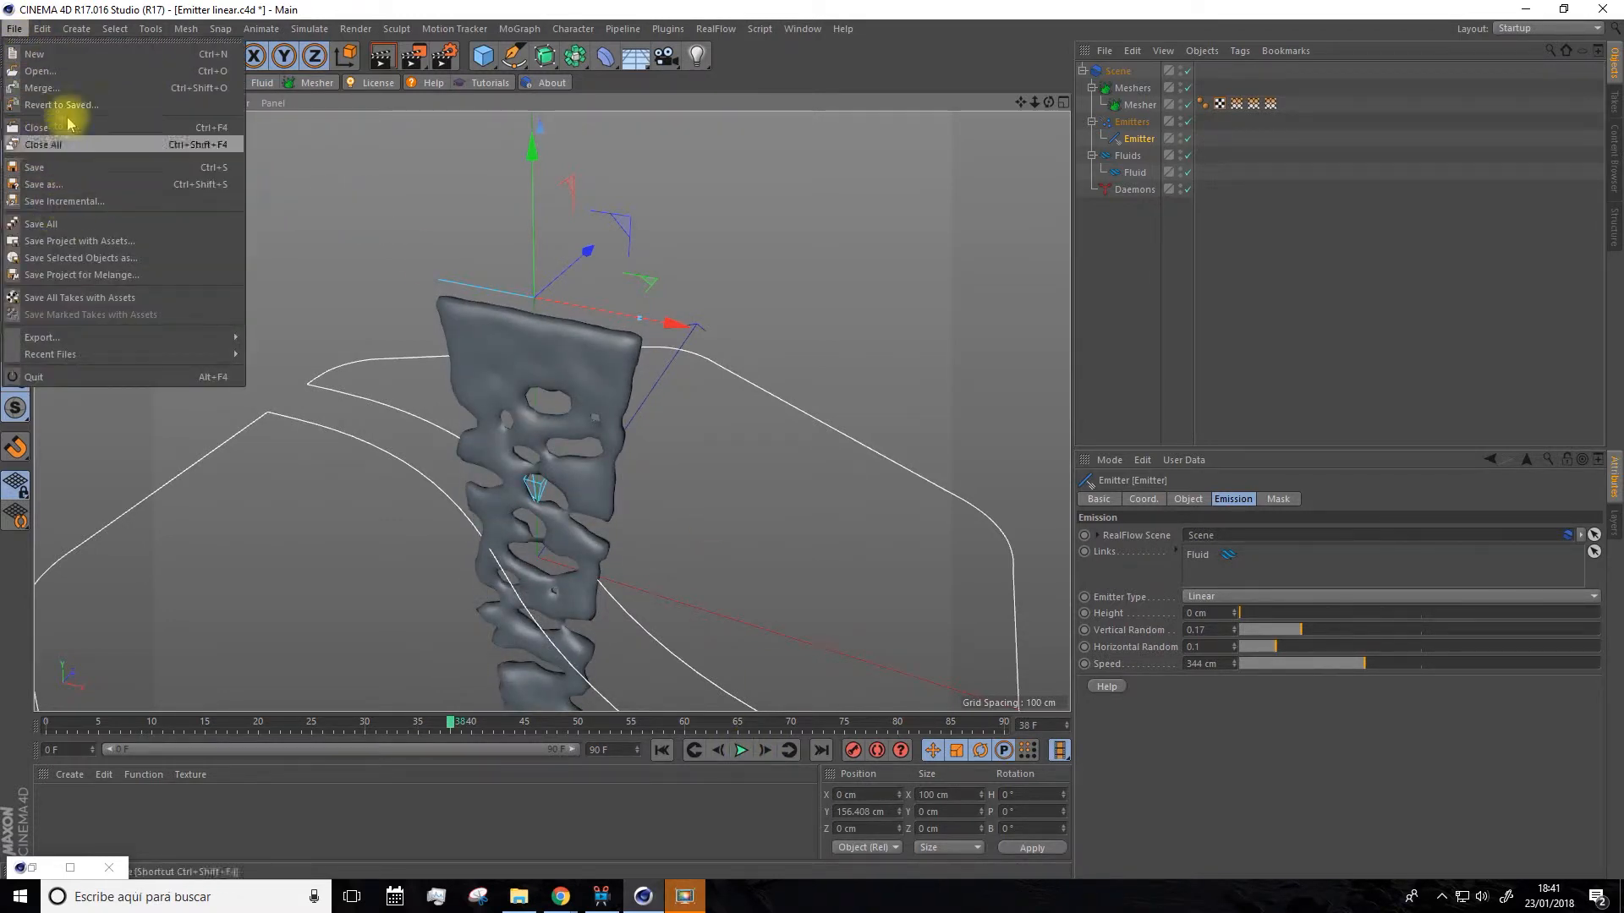
{"action": "left_click", "coordinate": [59, 71]}
{"action": "scroll", "coordinate": [723, 330], "scroll_direction": "down", "scroll_amount": 5}
{"action": "double_click", "coordinate": [583, 424]}
Play the object emitter simulation, examine the fluid leaving the cube's faces, and stop it.
{"action": "mouse_move", "coordinate": [713, 481]}
{"action": "left_mouse_down", "text": "alt"}
{"action": "mouse_move", "coordinate": [751, 514]}
{"action": "mouse_move", "coordinate": [725, 464]}
{"action": "left_mouse_up", "text": "alt"}
{"action": "left_click", "coordinate": [740, 751]}
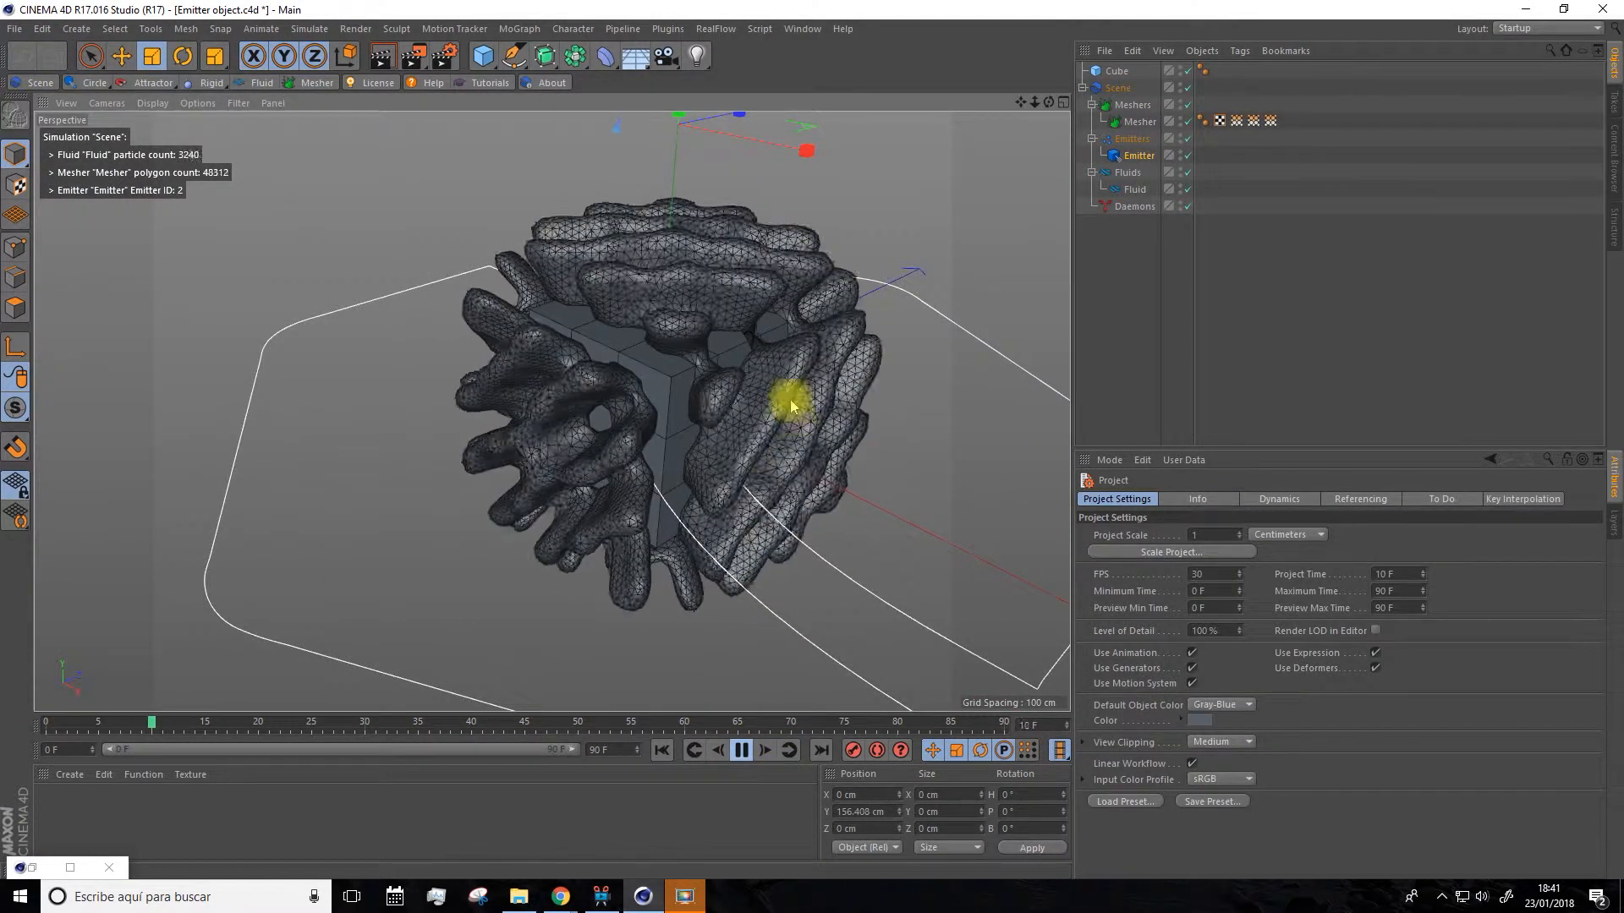
{"action": "scroll", "coordinate": [755, 448], "scroll_direction": "down", "scroll_amount": 4}
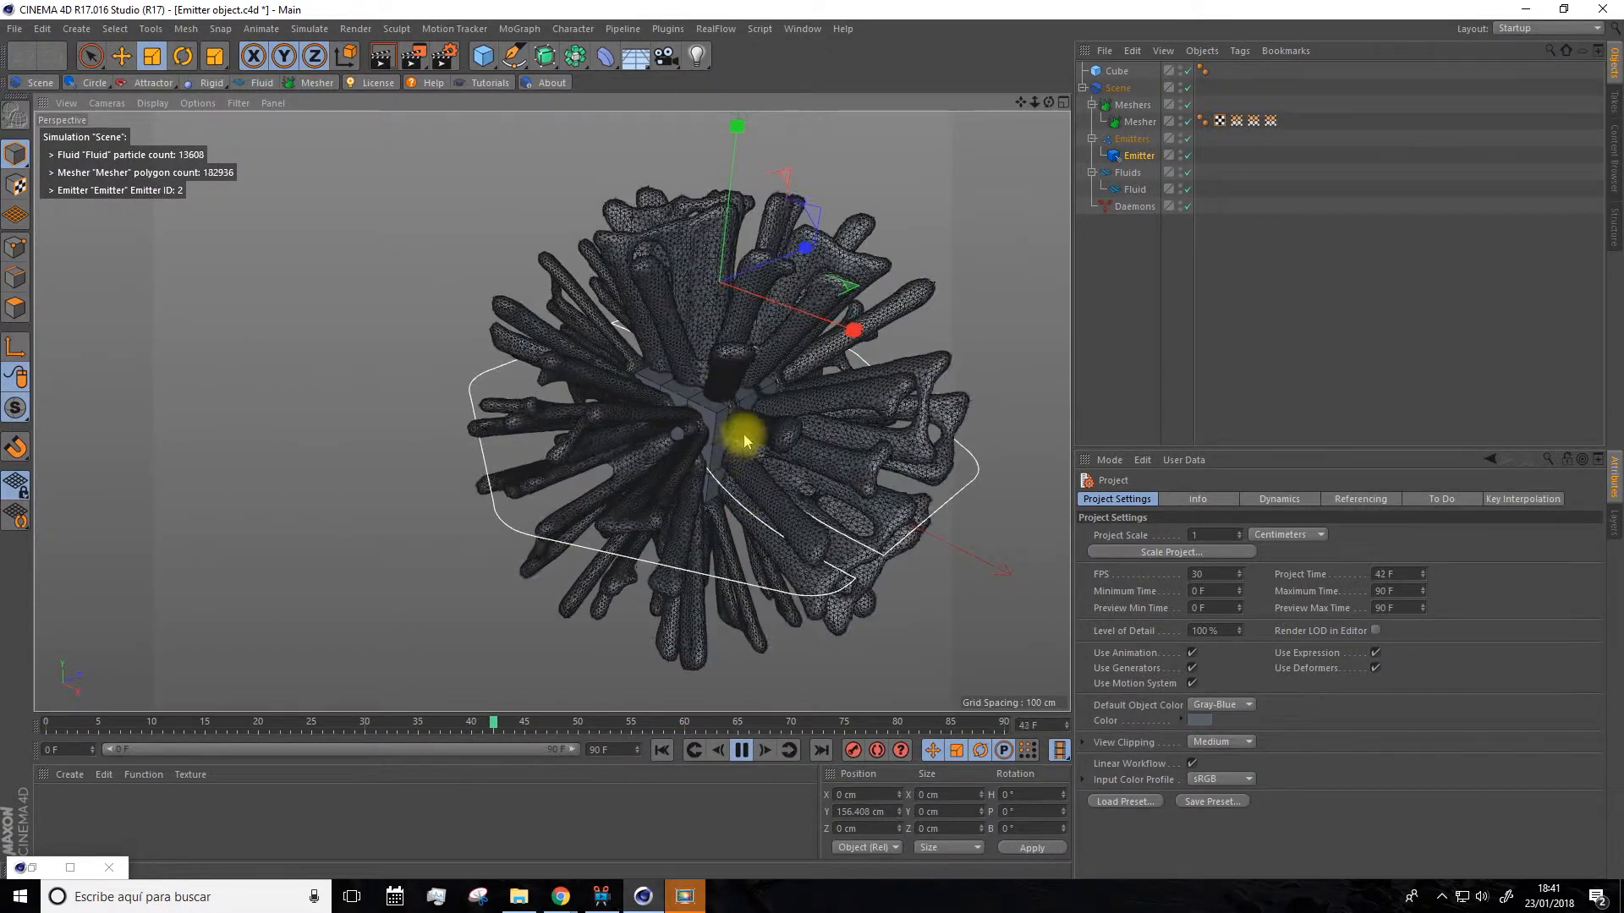
{"action": "scroll", "coordinate": [744, 440], "scroll_direction": "up", "scroll_amount": 5}
{"action": "left_click", "coordinate": [741, 750]}
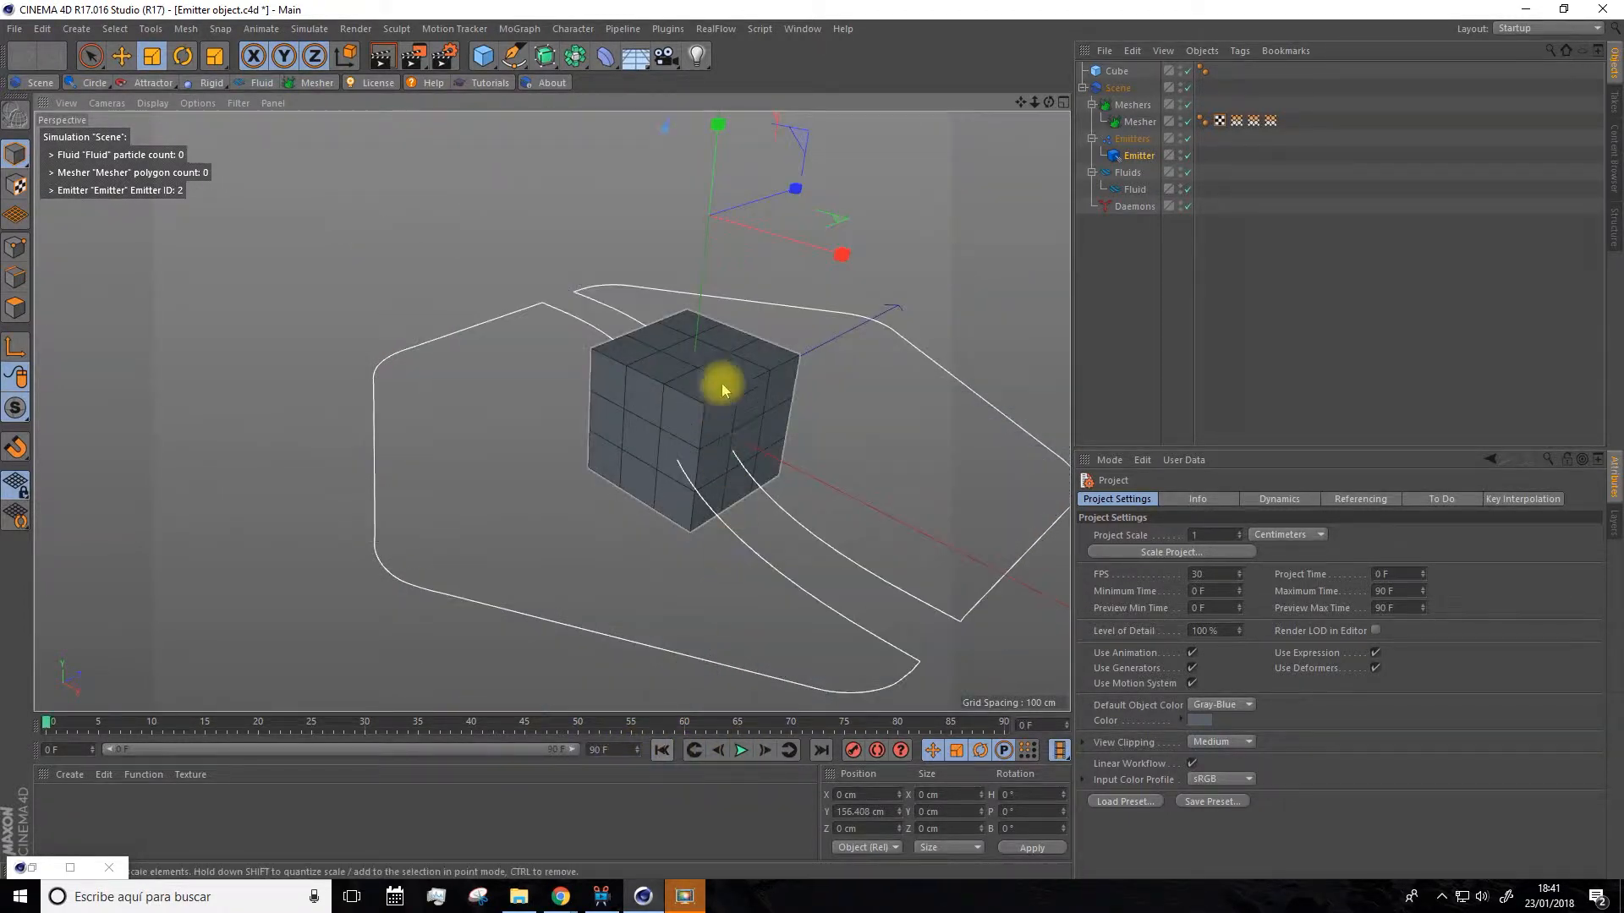
Inspect the cube and show the object emitter's Emission settings, where the cube is assigned as Body.
{"action": "left_click_drag", "start_coordinate": [747, 500], "coordinate": [798, 327], "text": "alt"}
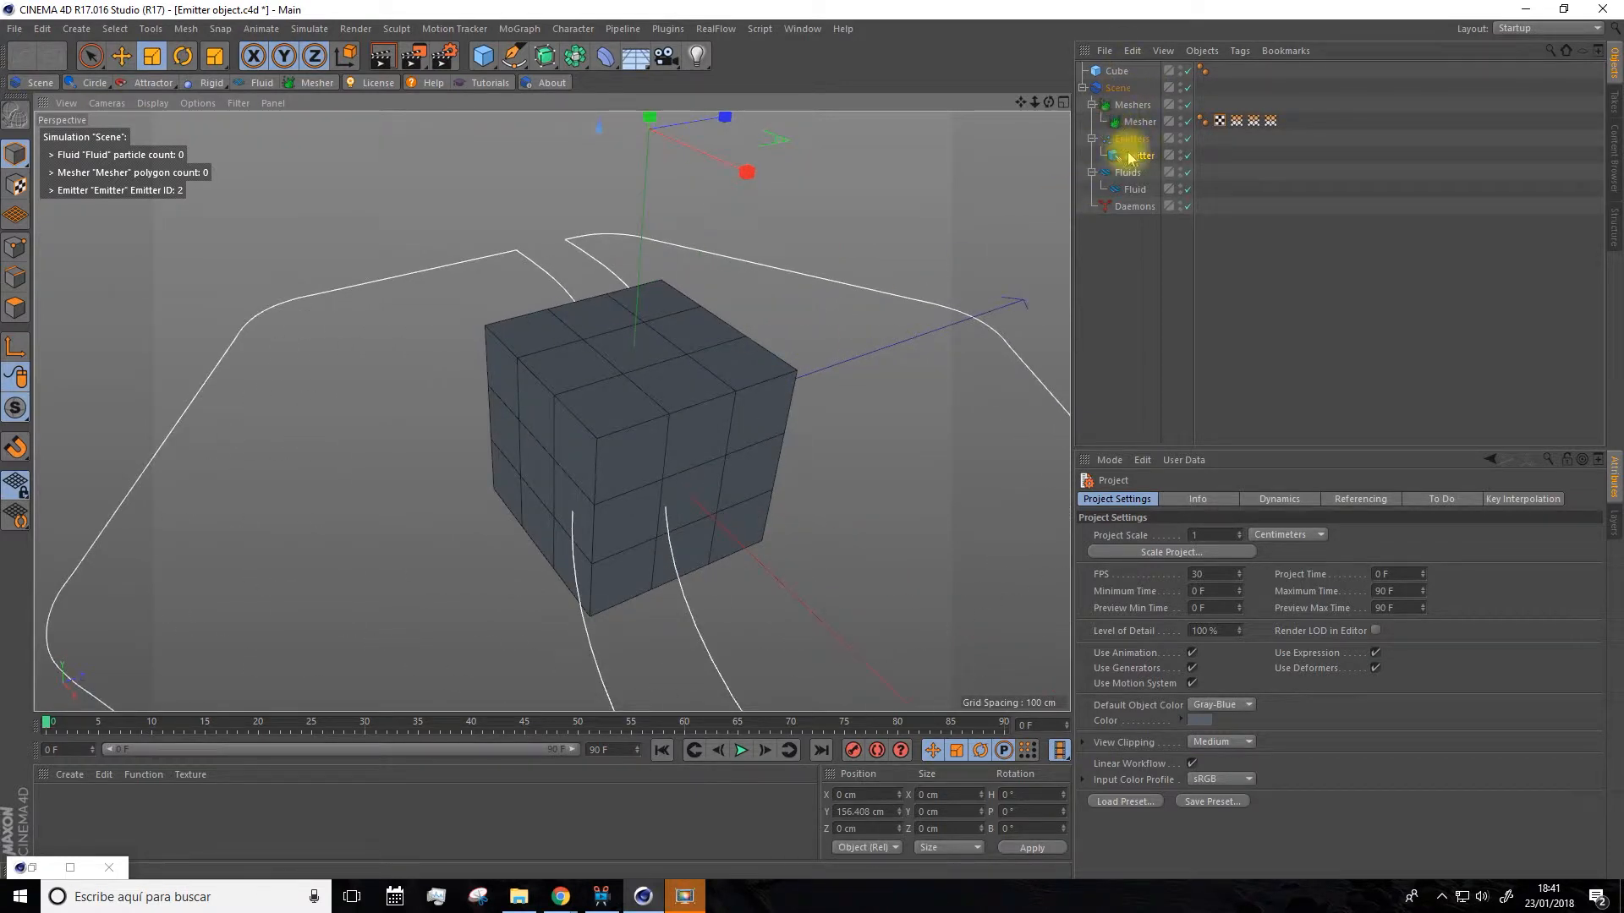
{"action": "left_click", "coordinate": [1116, 72]}
{"action": "left_click", "coordinate": [1133, 156]}
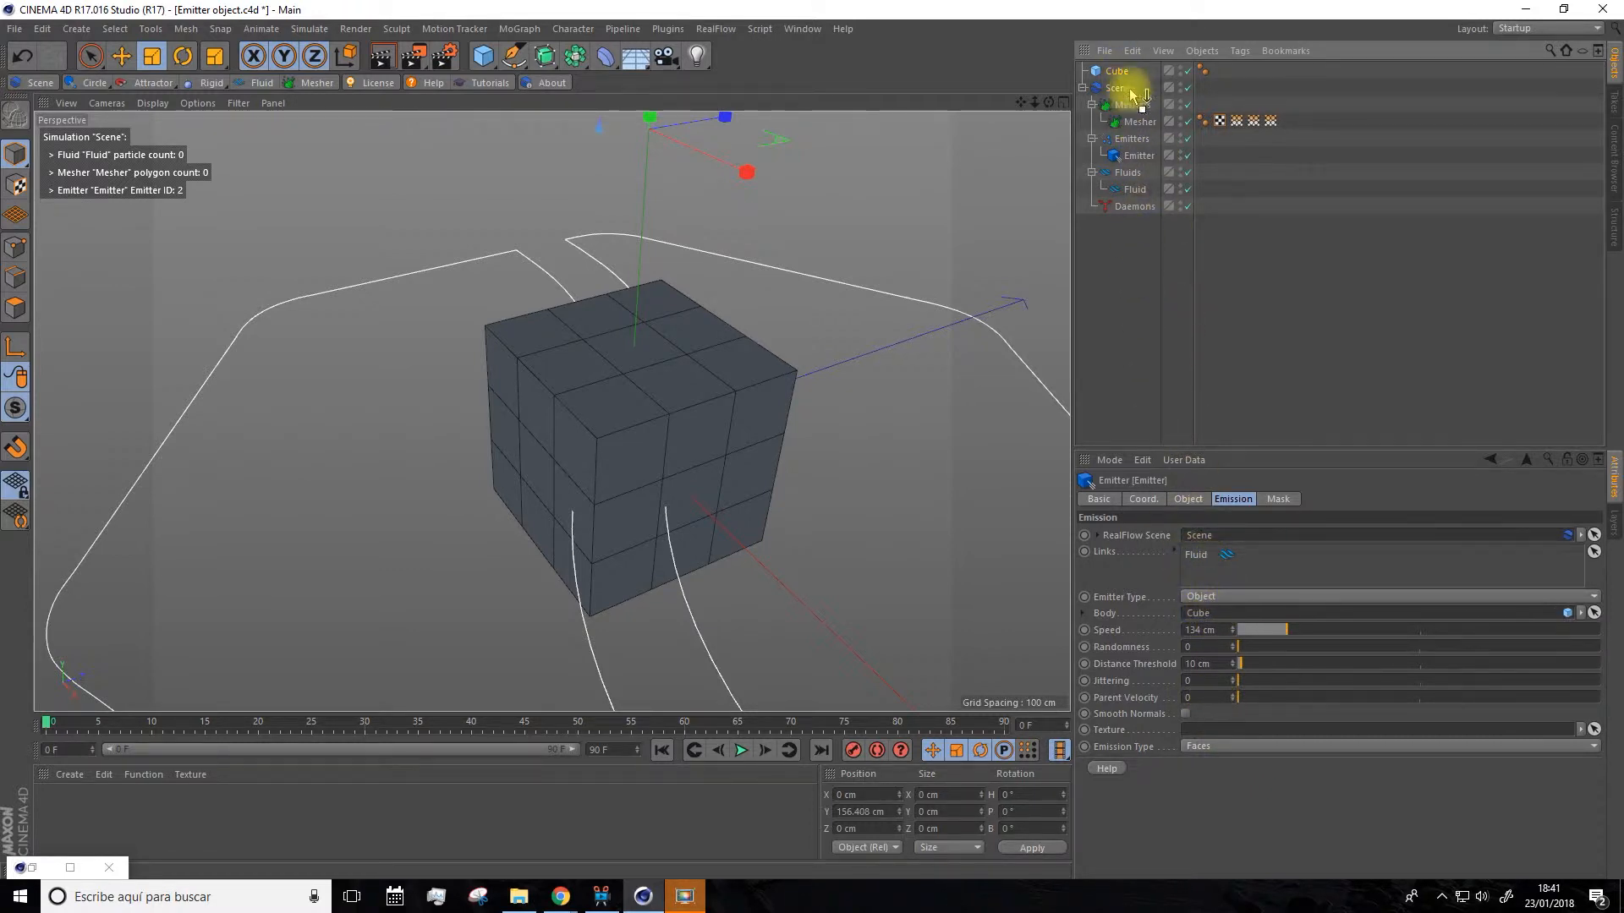
Play the object emission without jittering, then stop and return to the first frame.
{"action": "scroll", "coordinate": [663, 605], "scroll_direction": "down", "scroll_amount": 3}
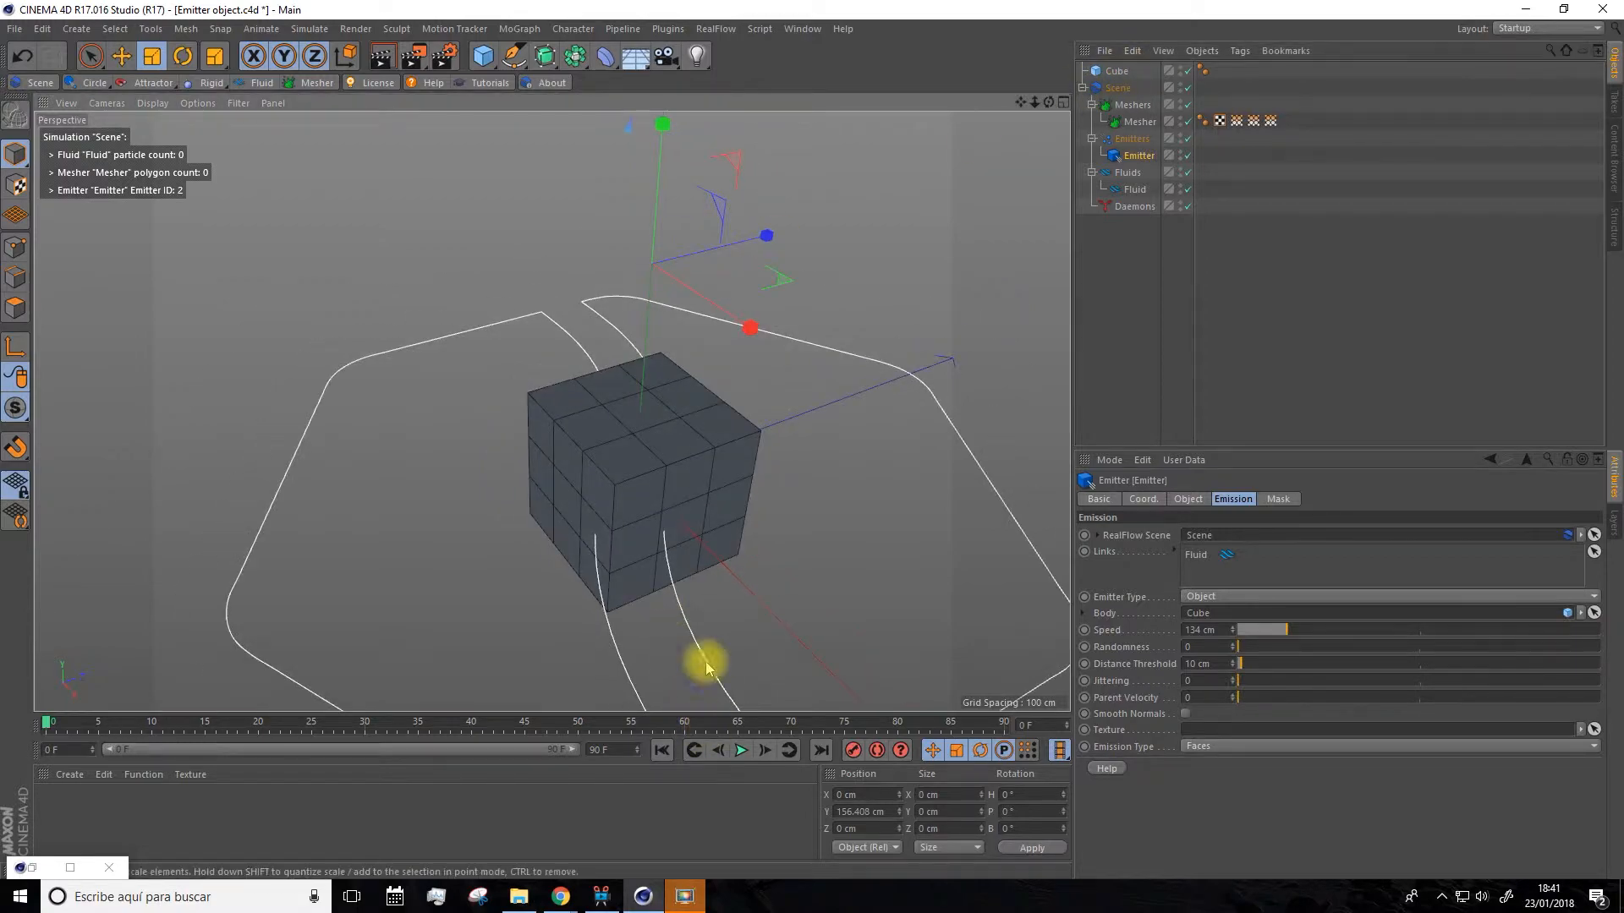
{"action": "left_click_drag", "start_coordinate": [707, 666], "coordinate": [718, 650], "text": "alt"}
{"action": "left_click", "coordinate": [740, 752]}
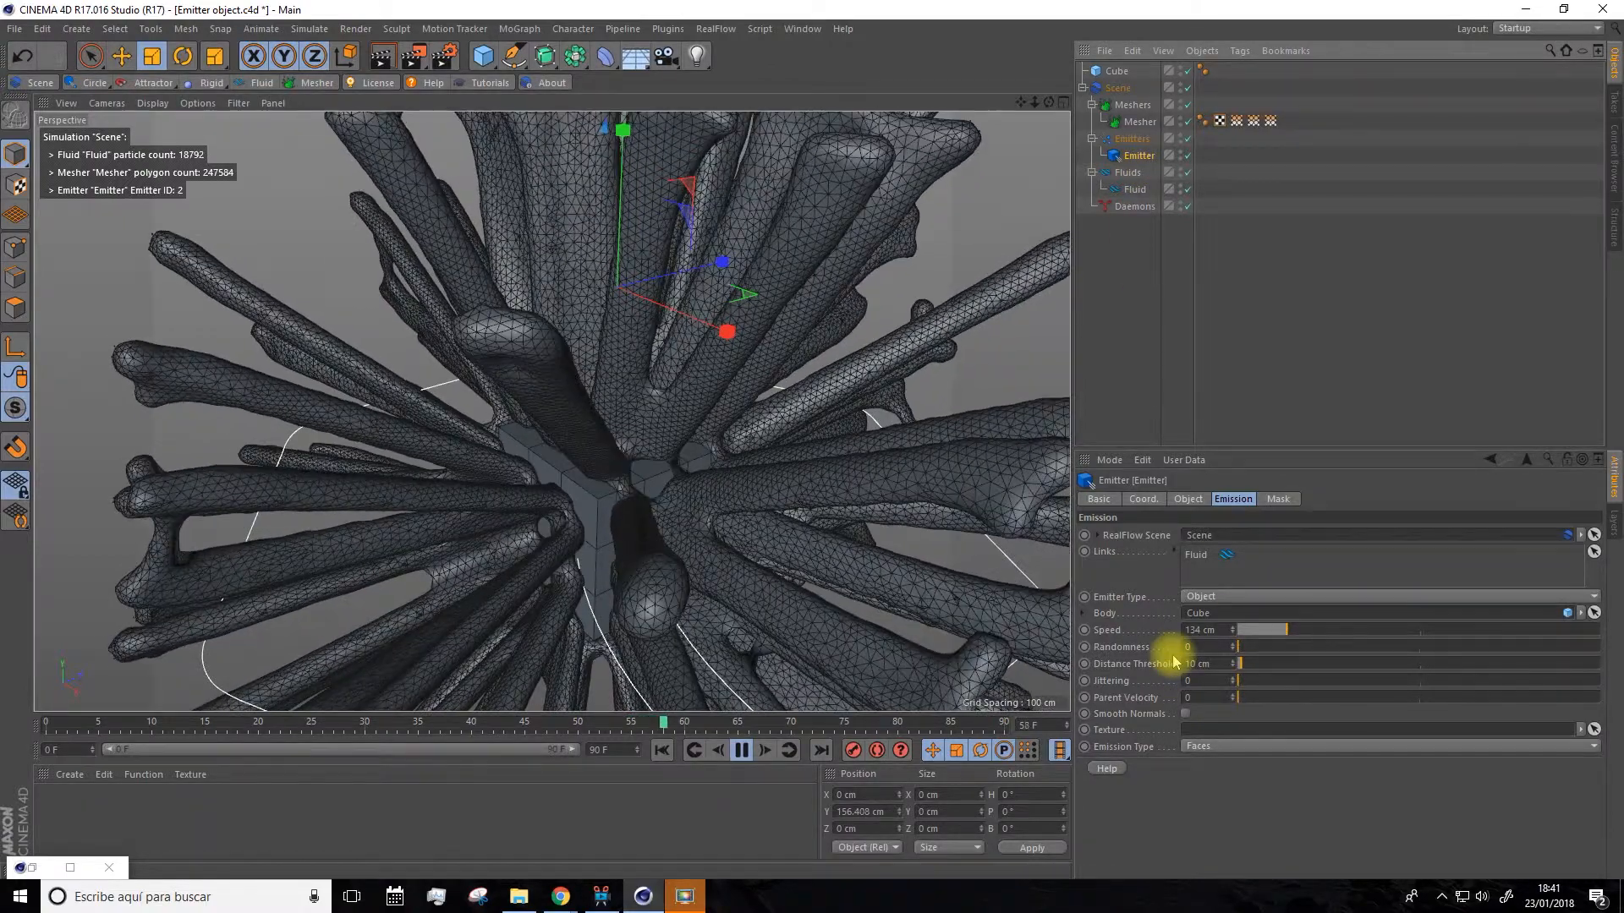
{"action": "left_click", "coordinate": [741, 750]}
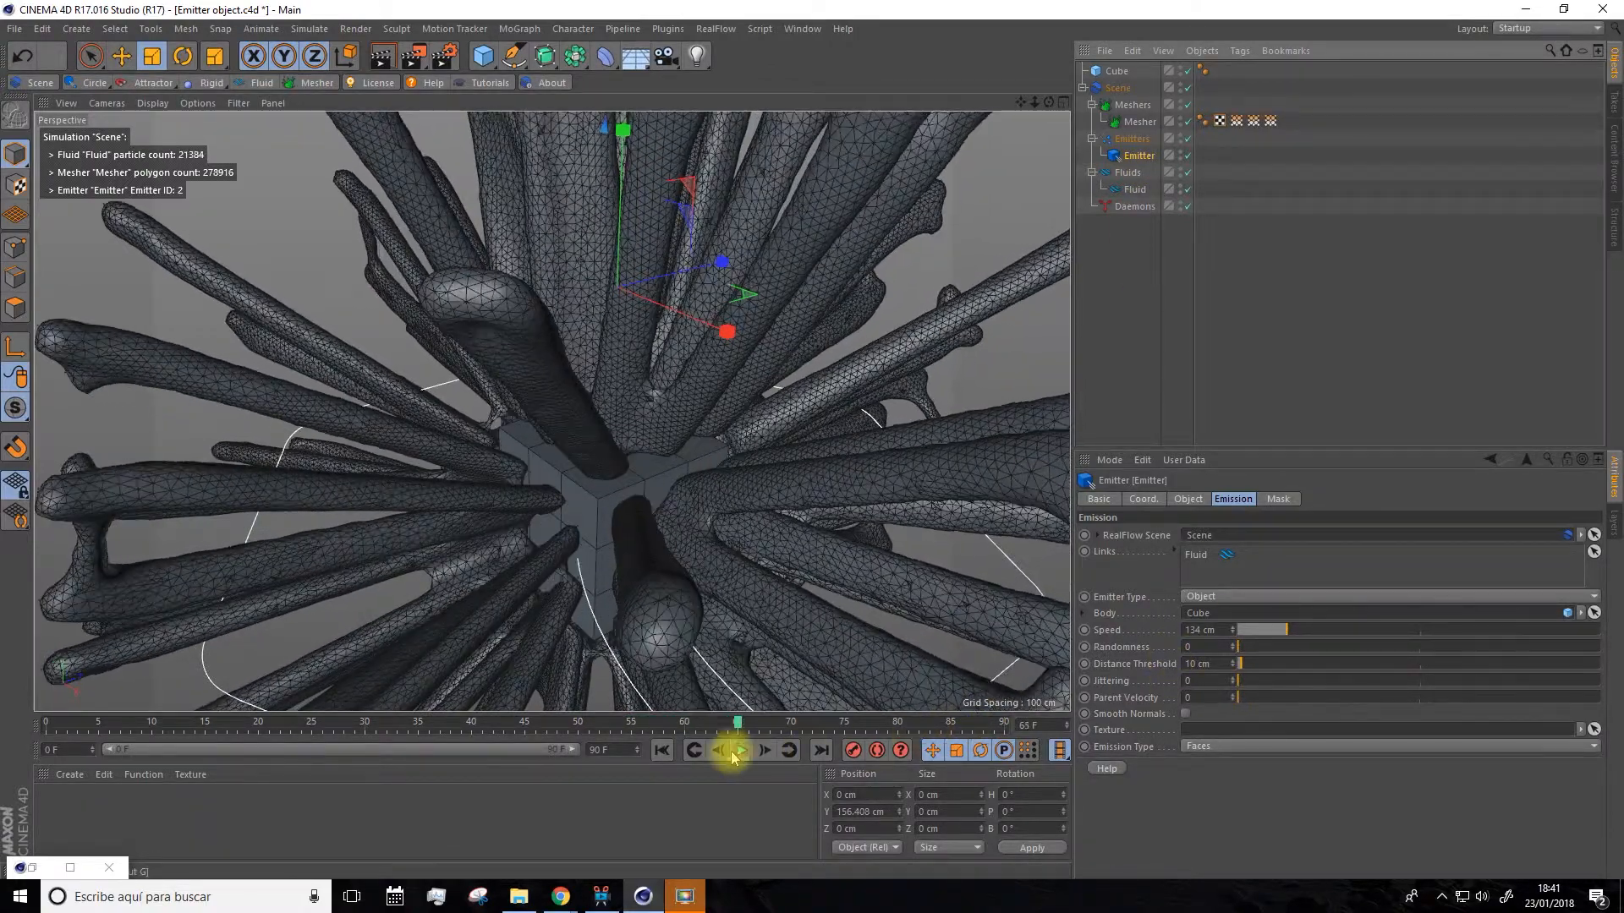
{"action": "left_click", "coordinate": [662, 750]}
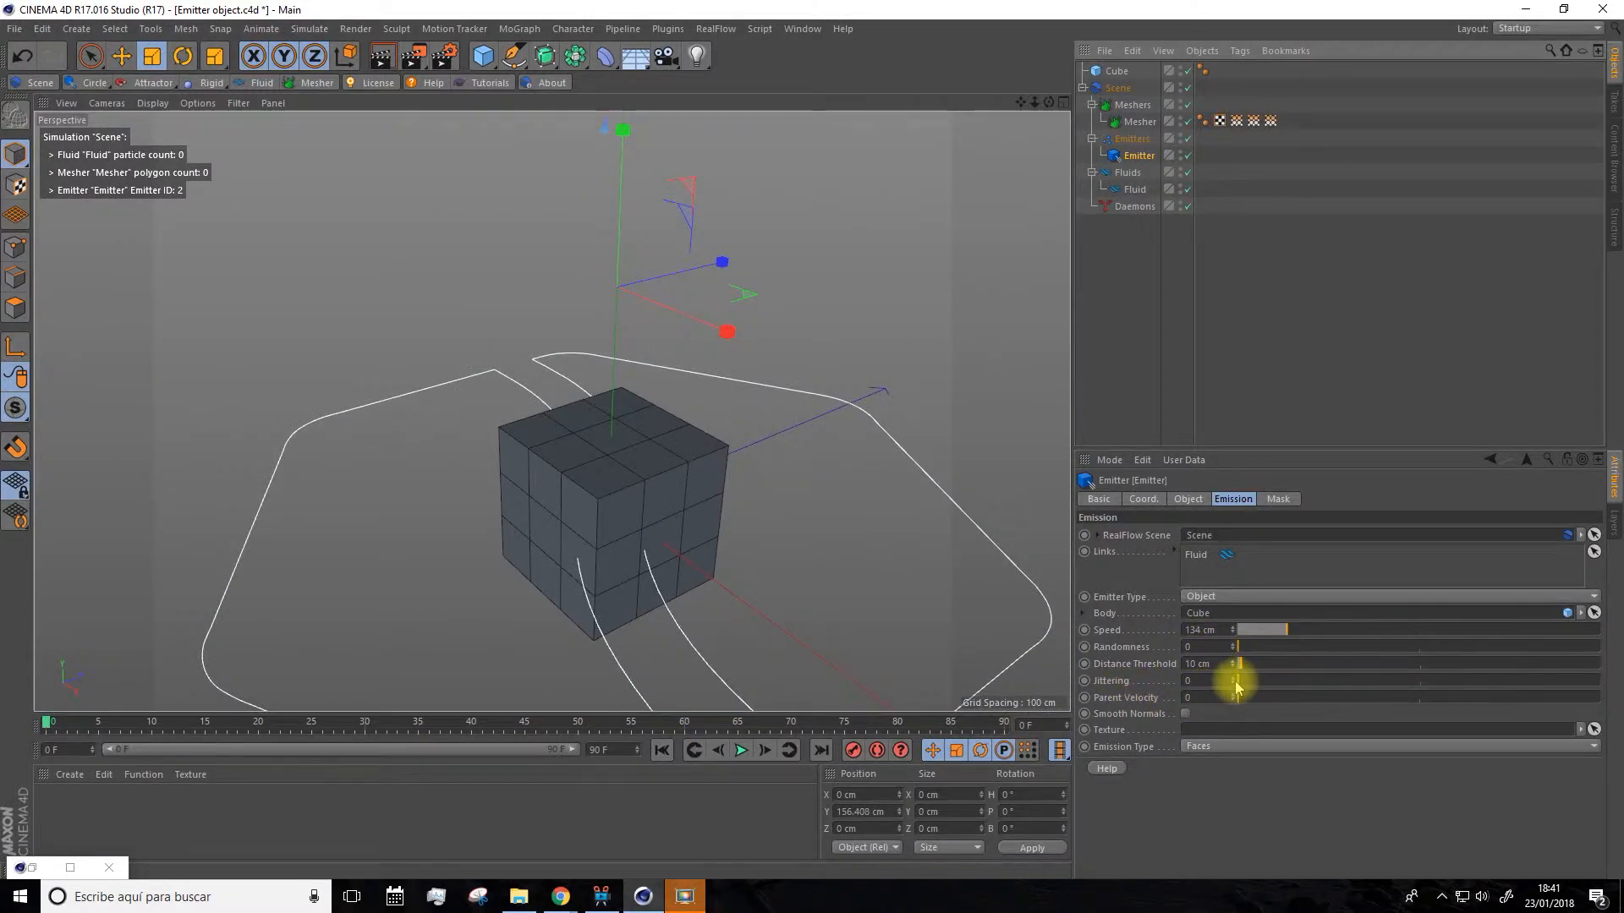
Set the object emitter's Jittering to 0.1, raise it to 0.75 while the simulation plays, then stop and rewind.
{"action": "left_click_drag", "start_coordinate": [1239, 683], "coordinate": [1268, 683]}
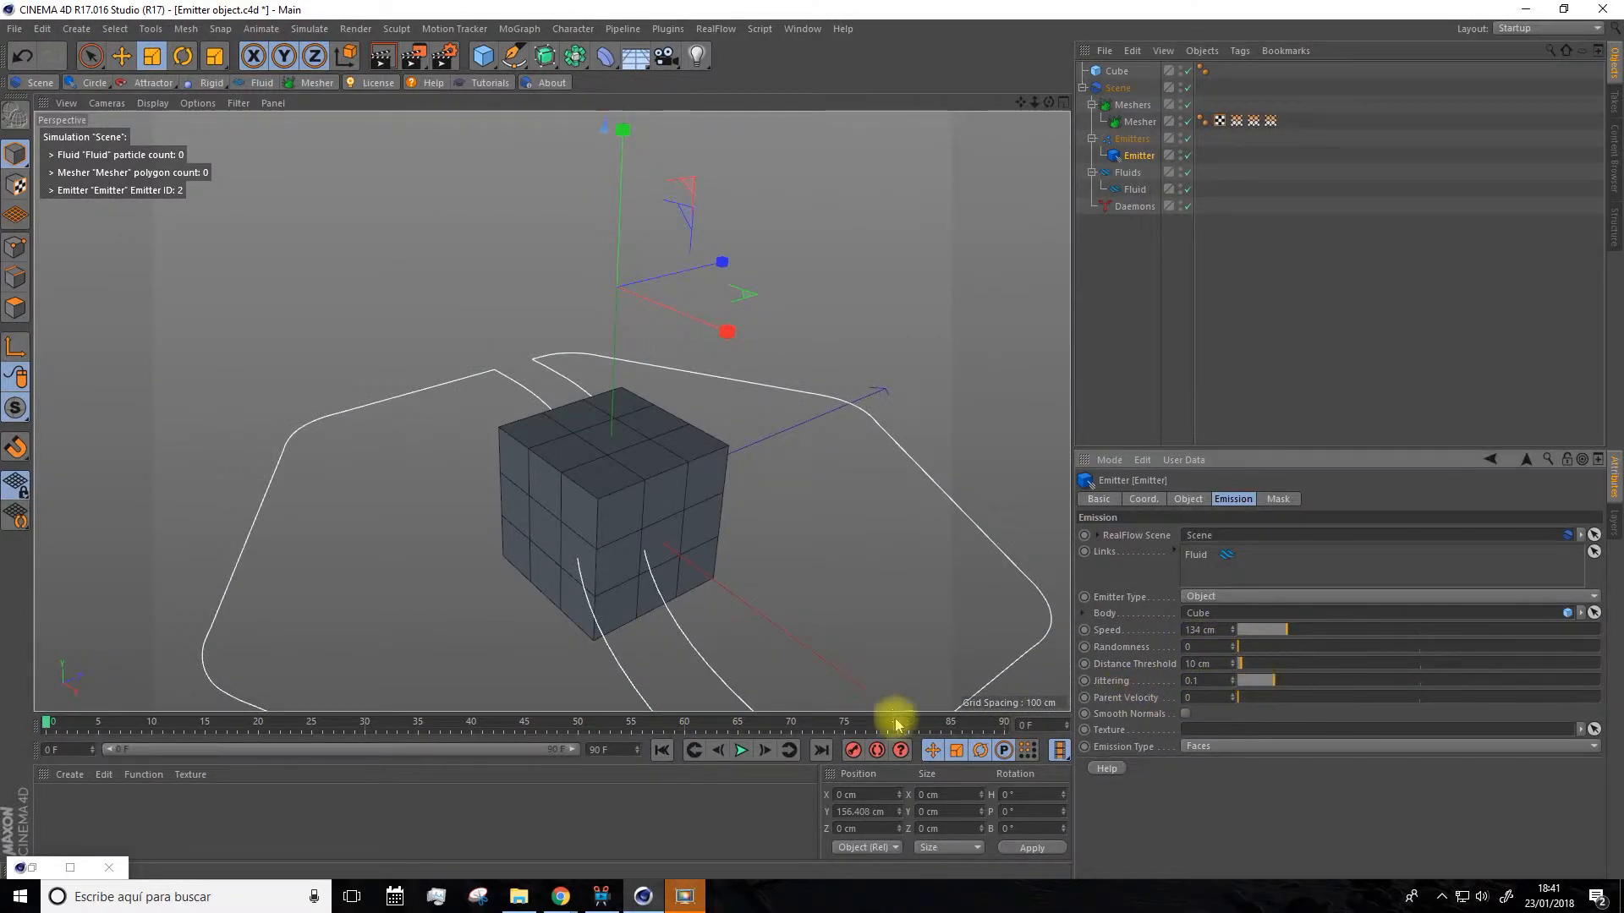
{"action": "left_click", "coordinate": [738, 751]}
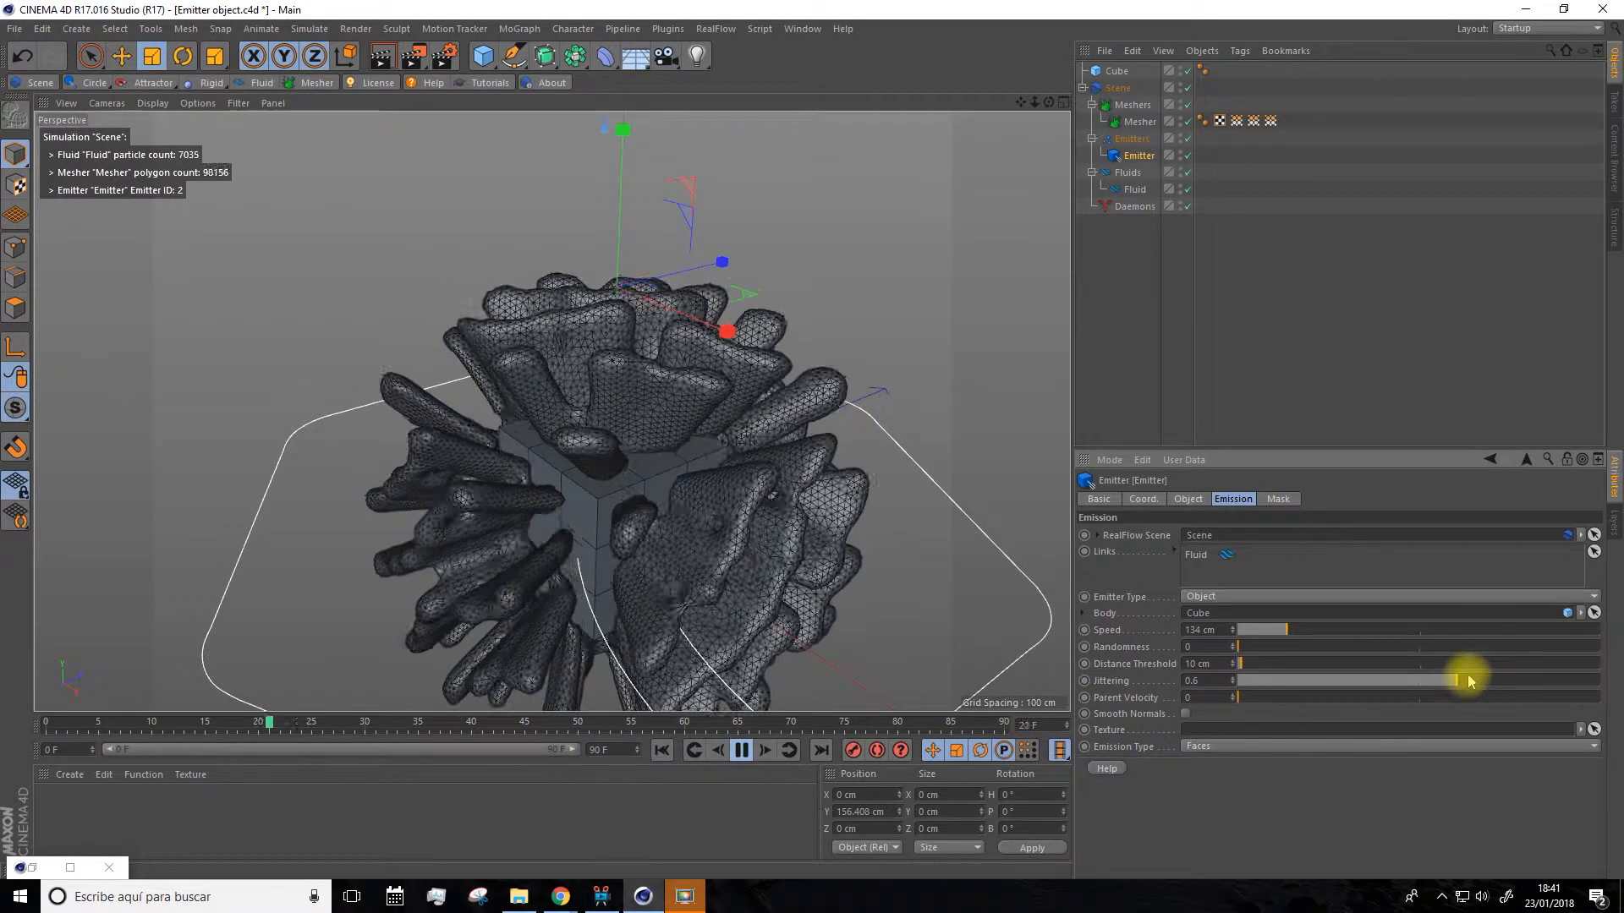
{"action": "left_click_drag", "start_coordinate": [1469, 681], "coordinate": [1492, 675]}
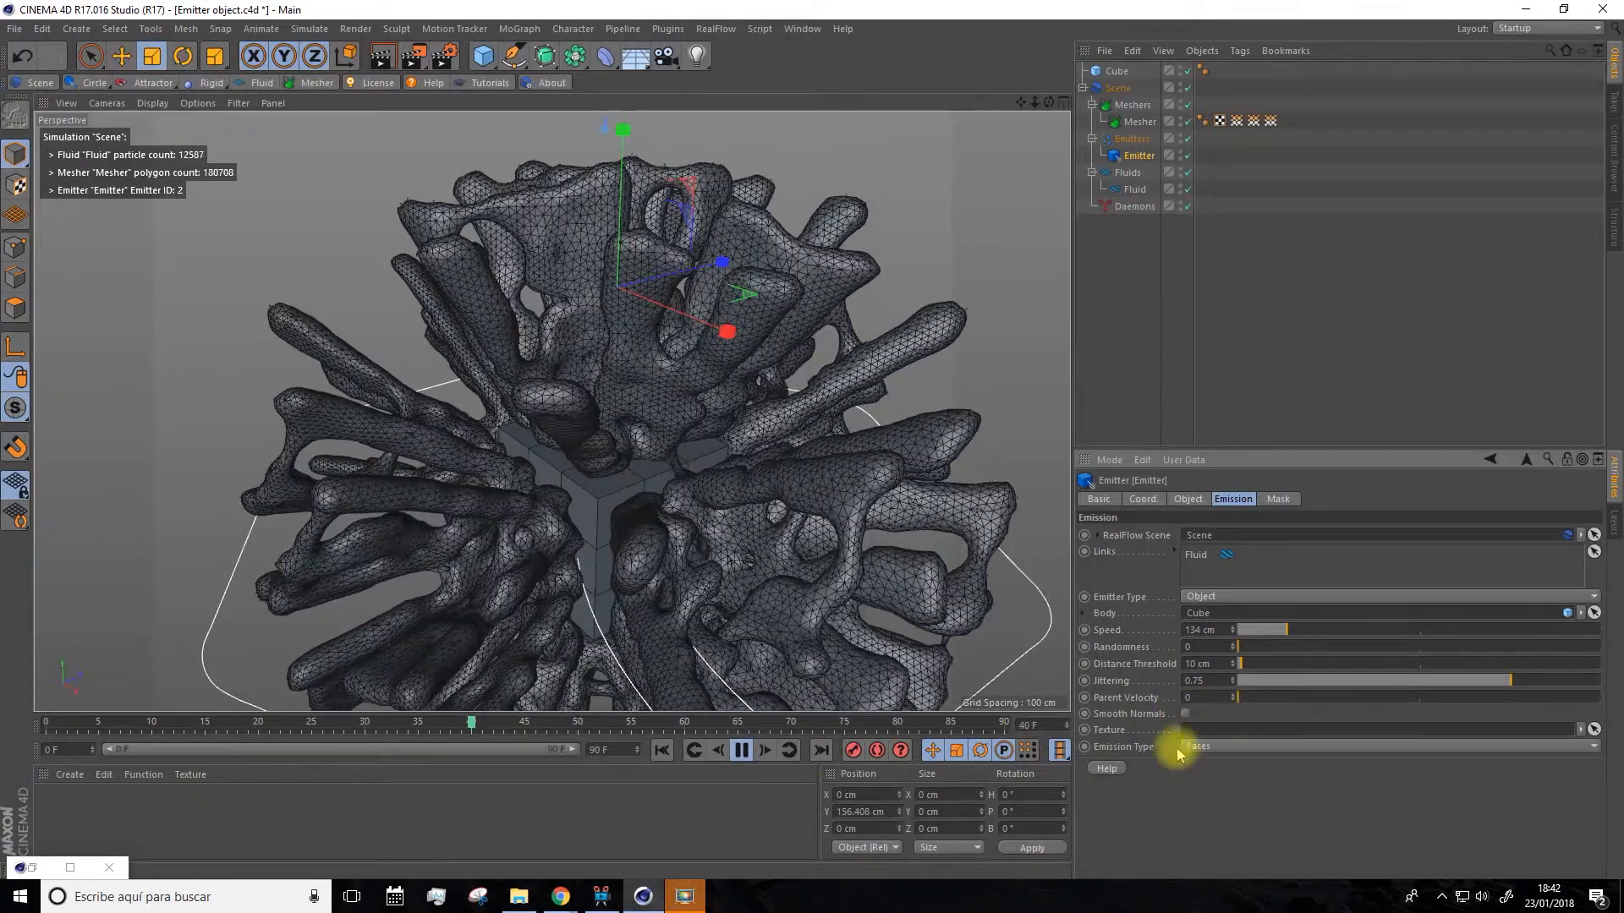
{"action": "left_click", "coordinate": [742, 750]}
{"action": "left_click", "coordinate": [661, 751]}
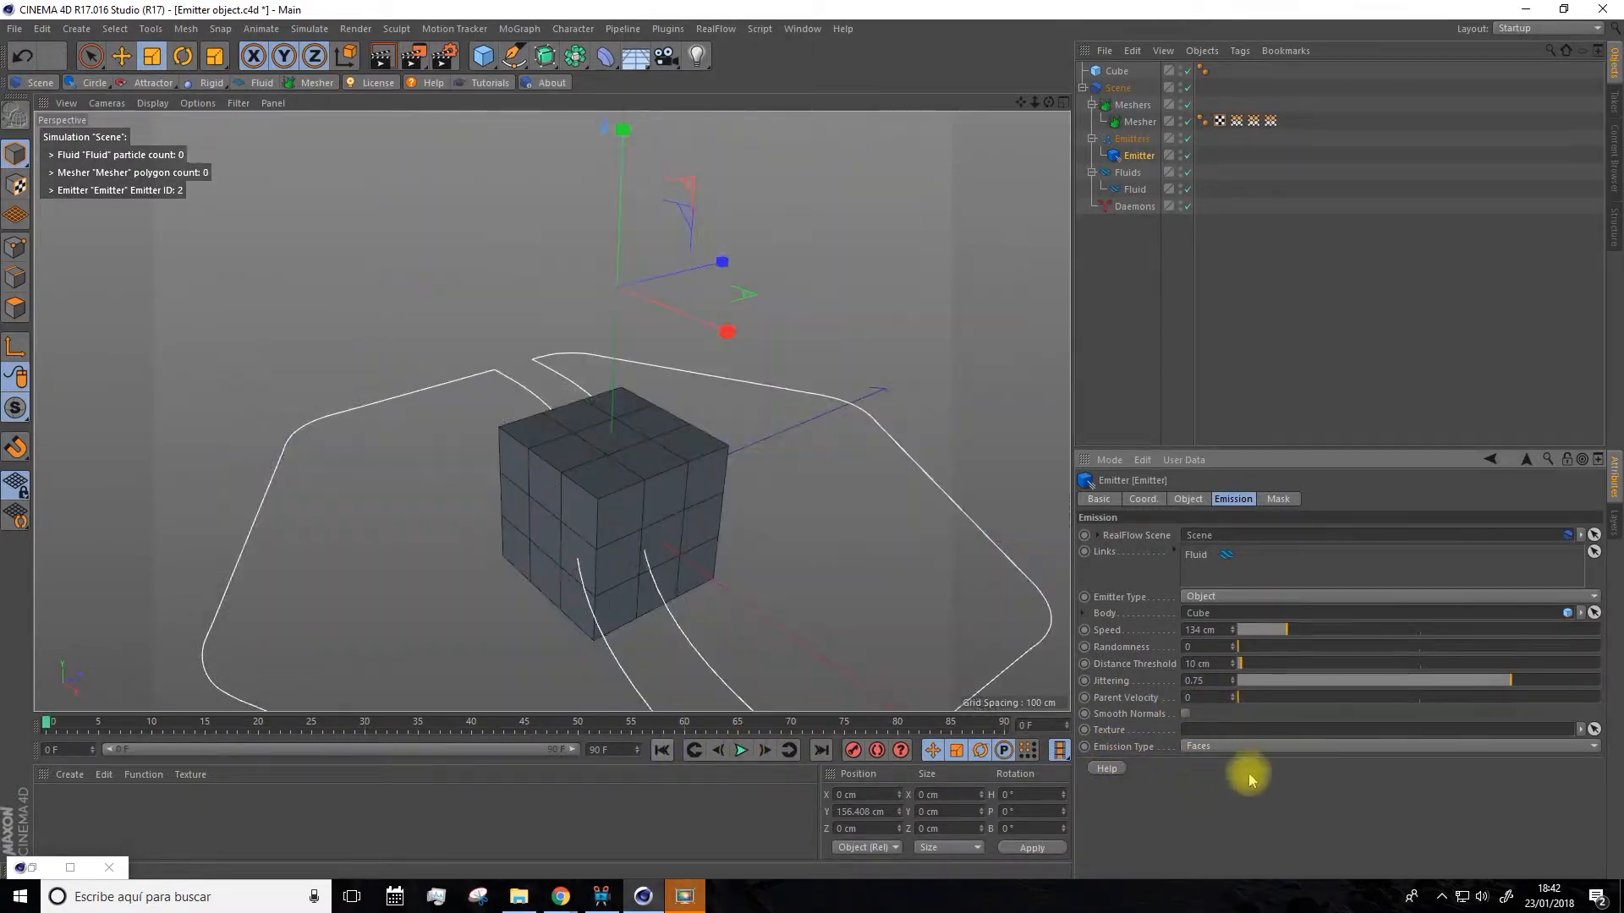
Hide the cube and play the object emission from faces, examining the fluid from several angles before stopping playback.
{"action": "left_click", "coordinate": [1211, 748]}
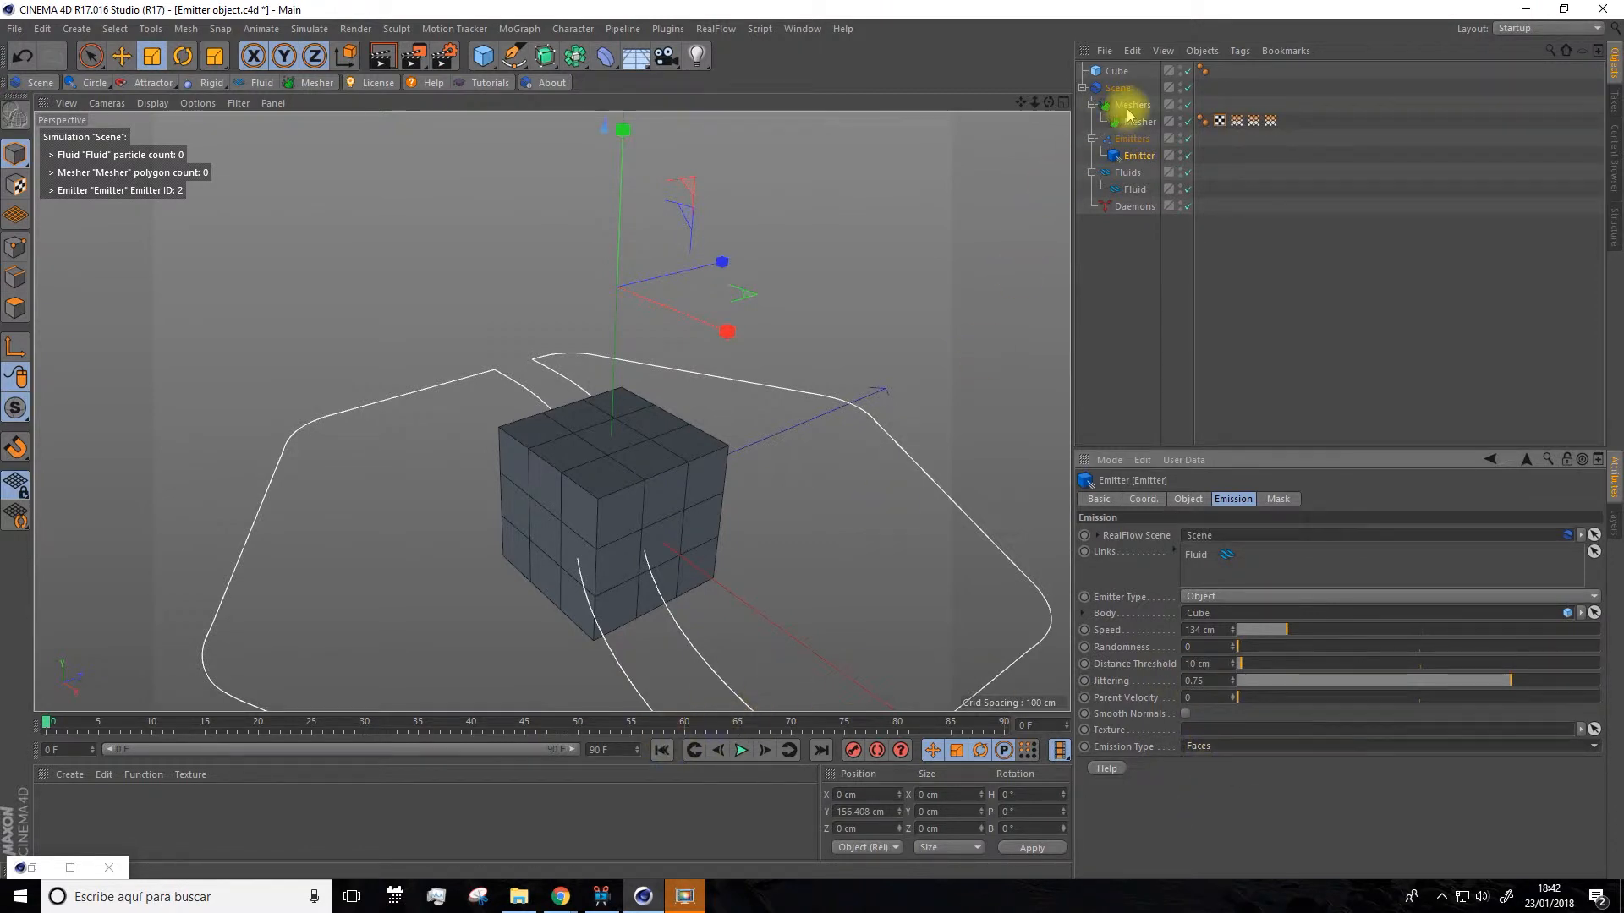
{"action": "left_click", "coordinate": [1182, 67]}
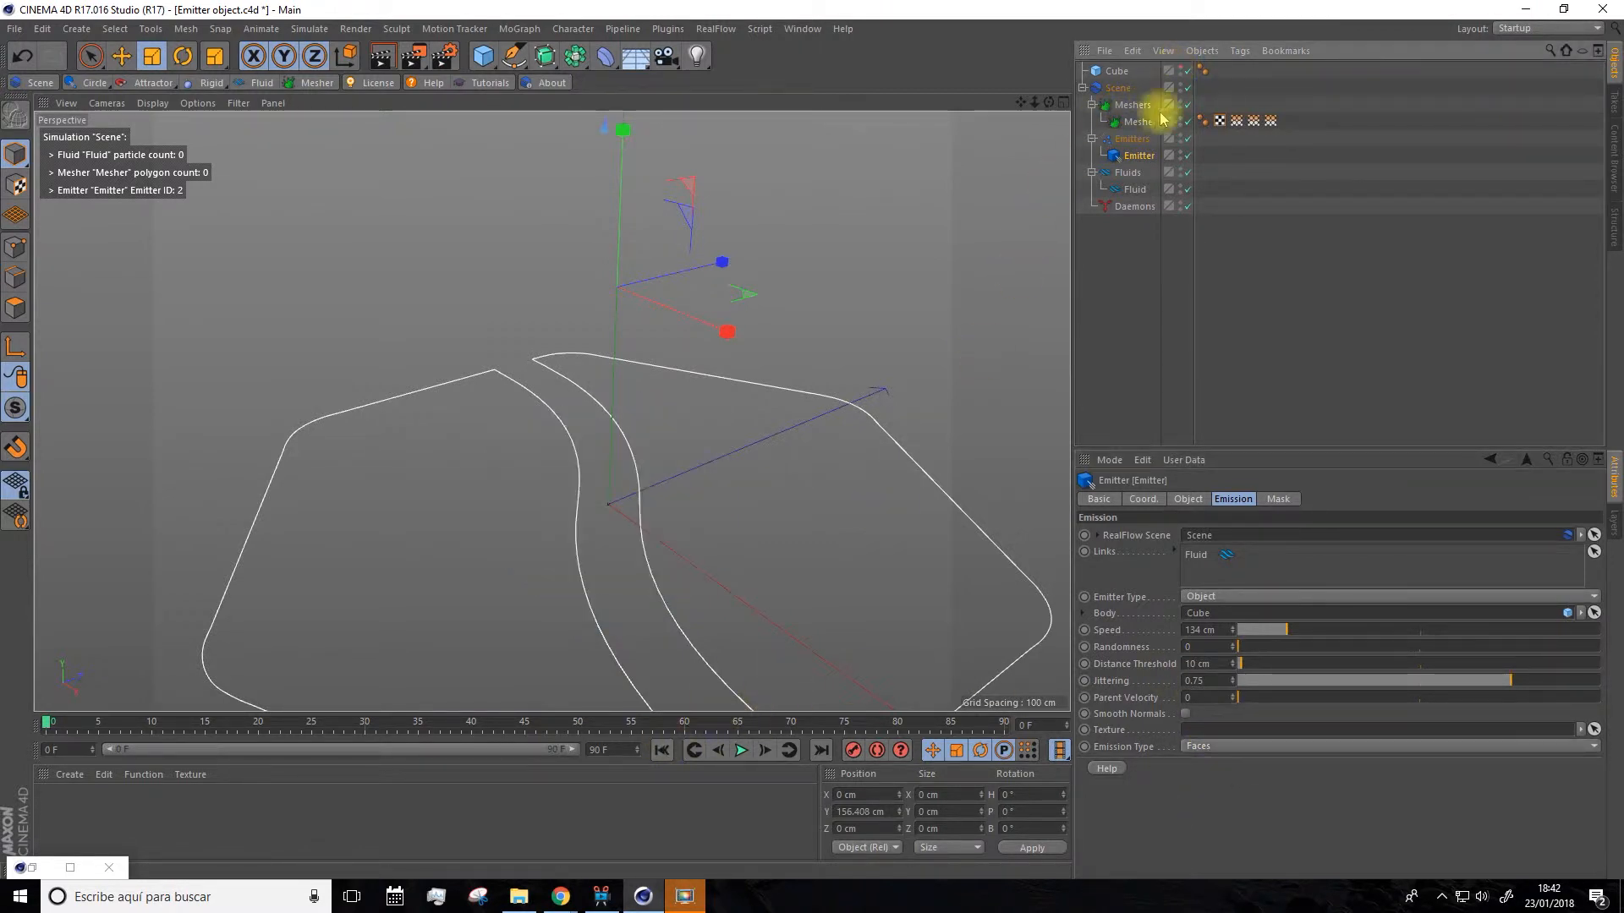
{"action": "left_click", "coordinate": [740, 749]}
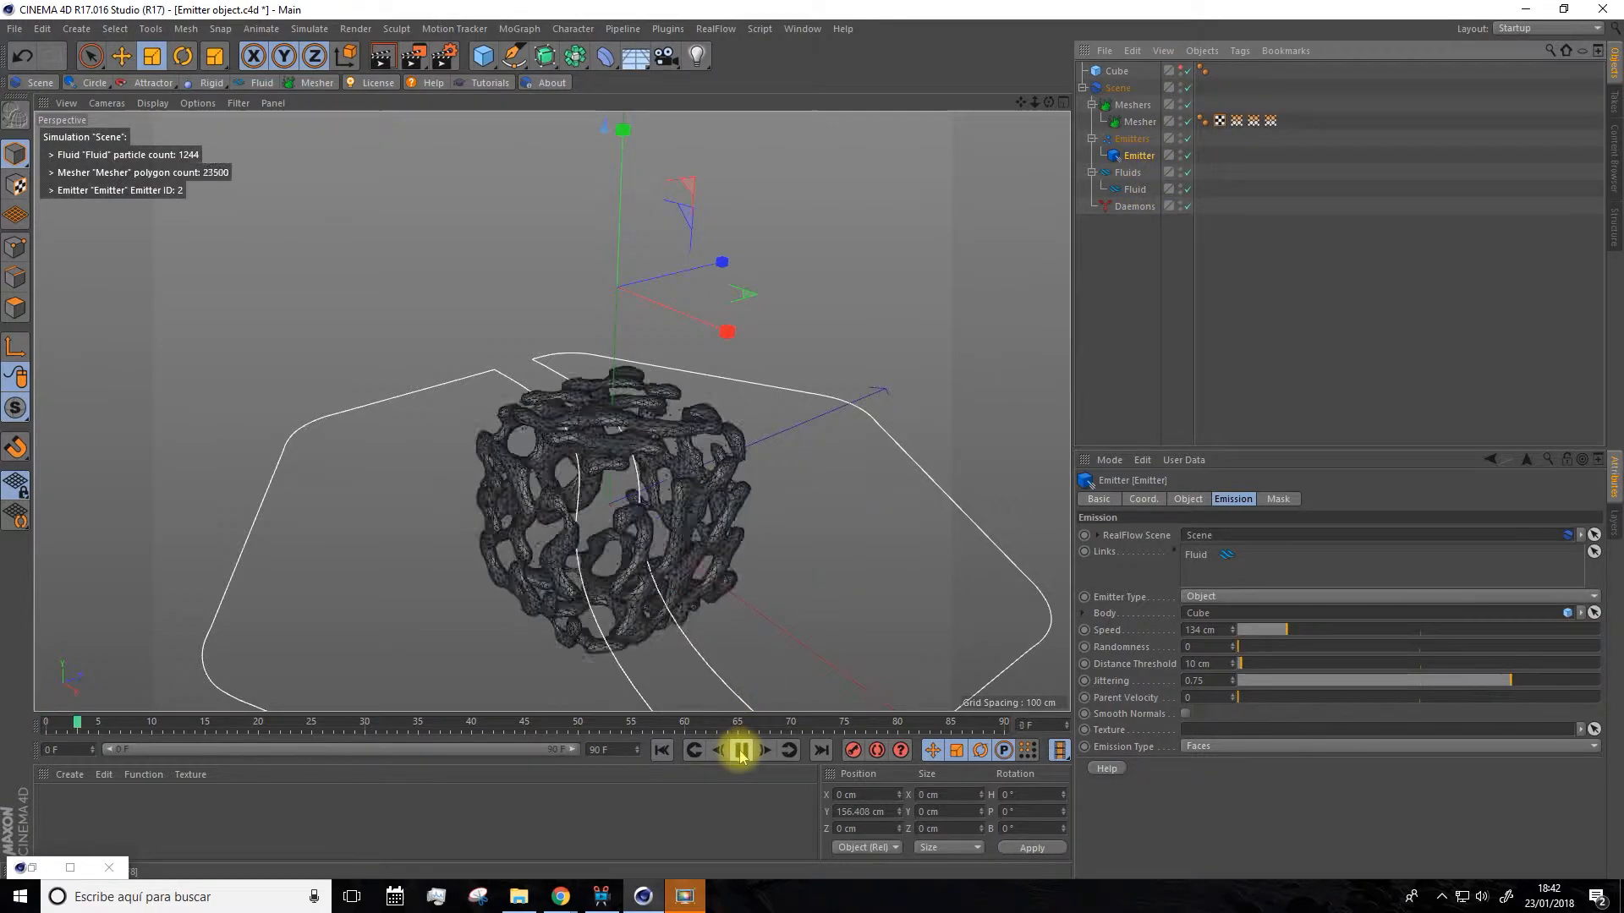
{"action": "left_click_drag", "start_coordinate": [827, 541], "coordinate": [867, 396], "text": "alt"}
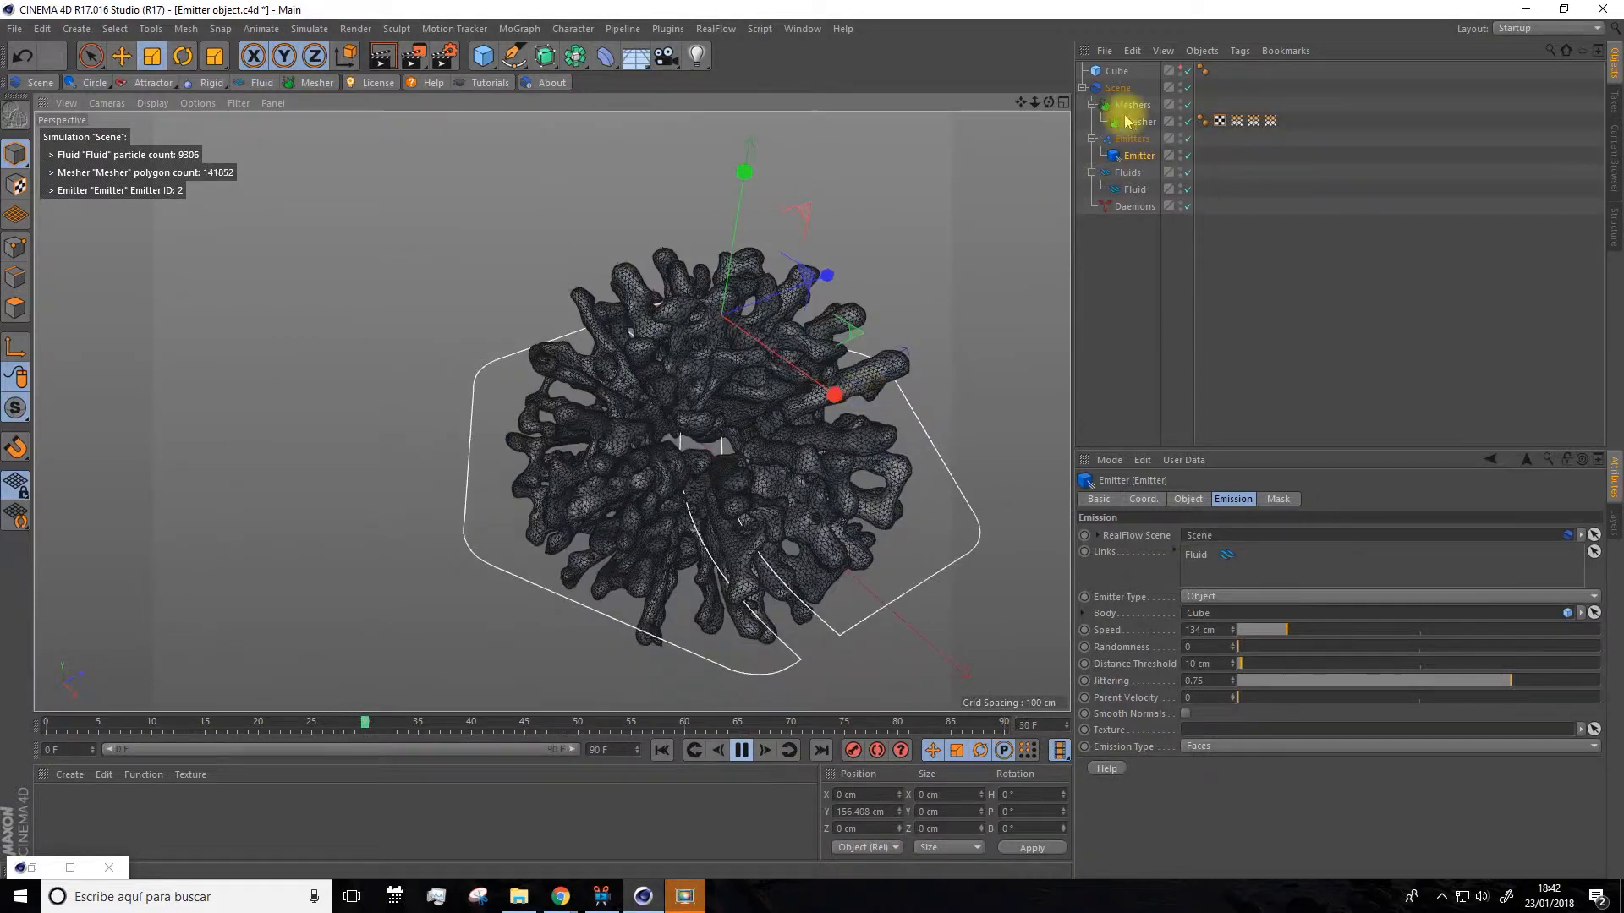
{"action": "left_click_drag", "start_coordinate": [1021, 103], "coordinate": [867, 136]}
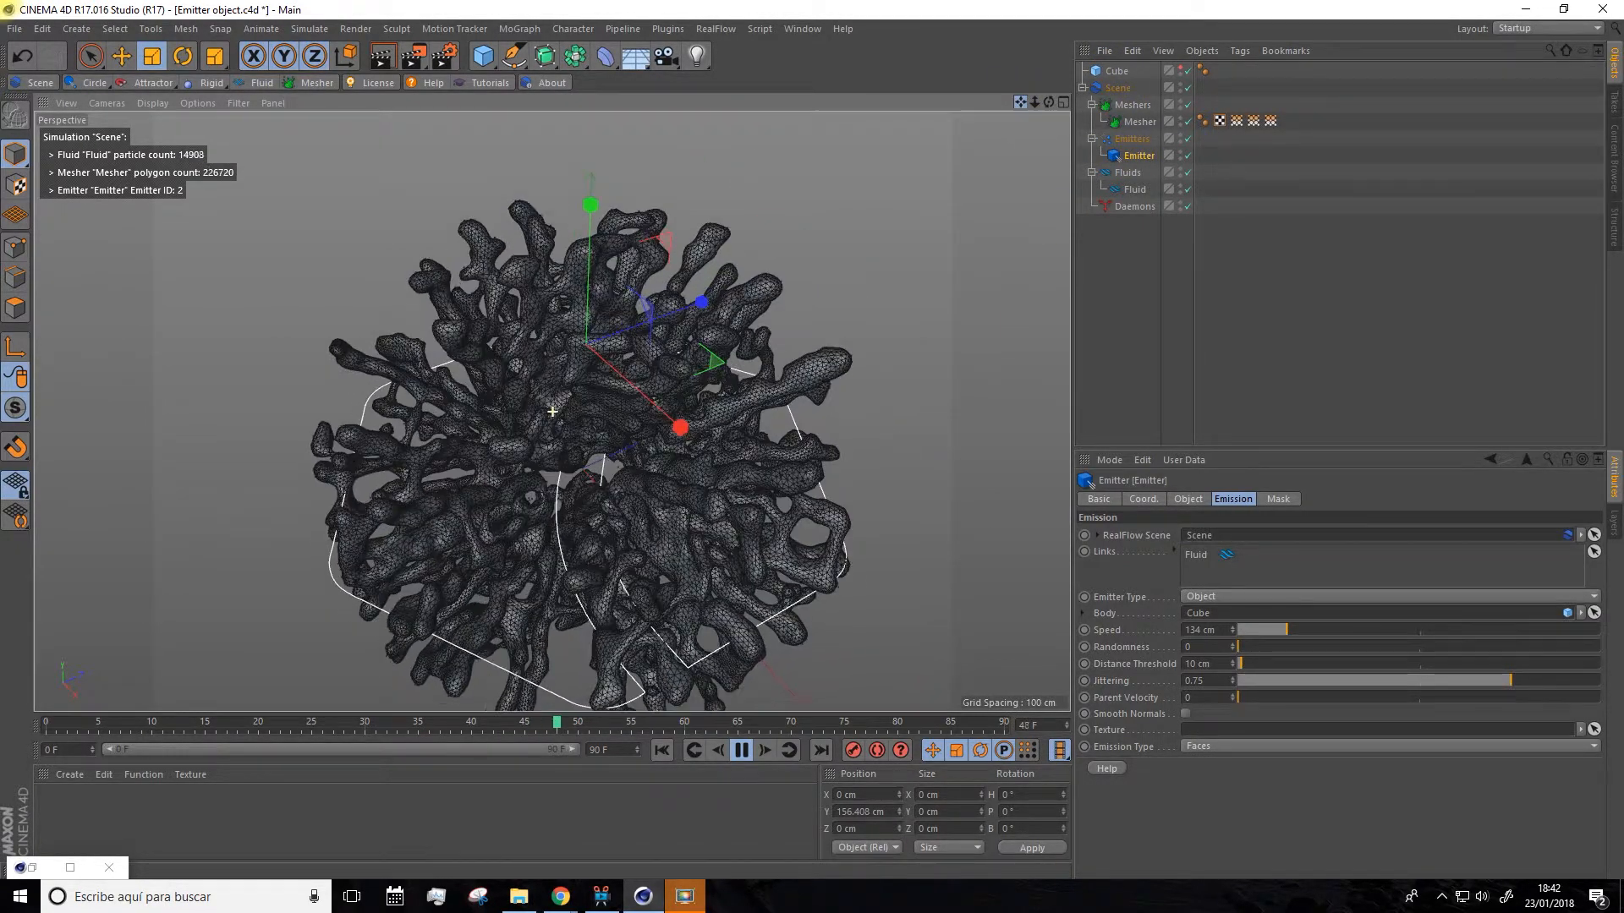
{"action": "left_click", "coordinate": [739, 750]}
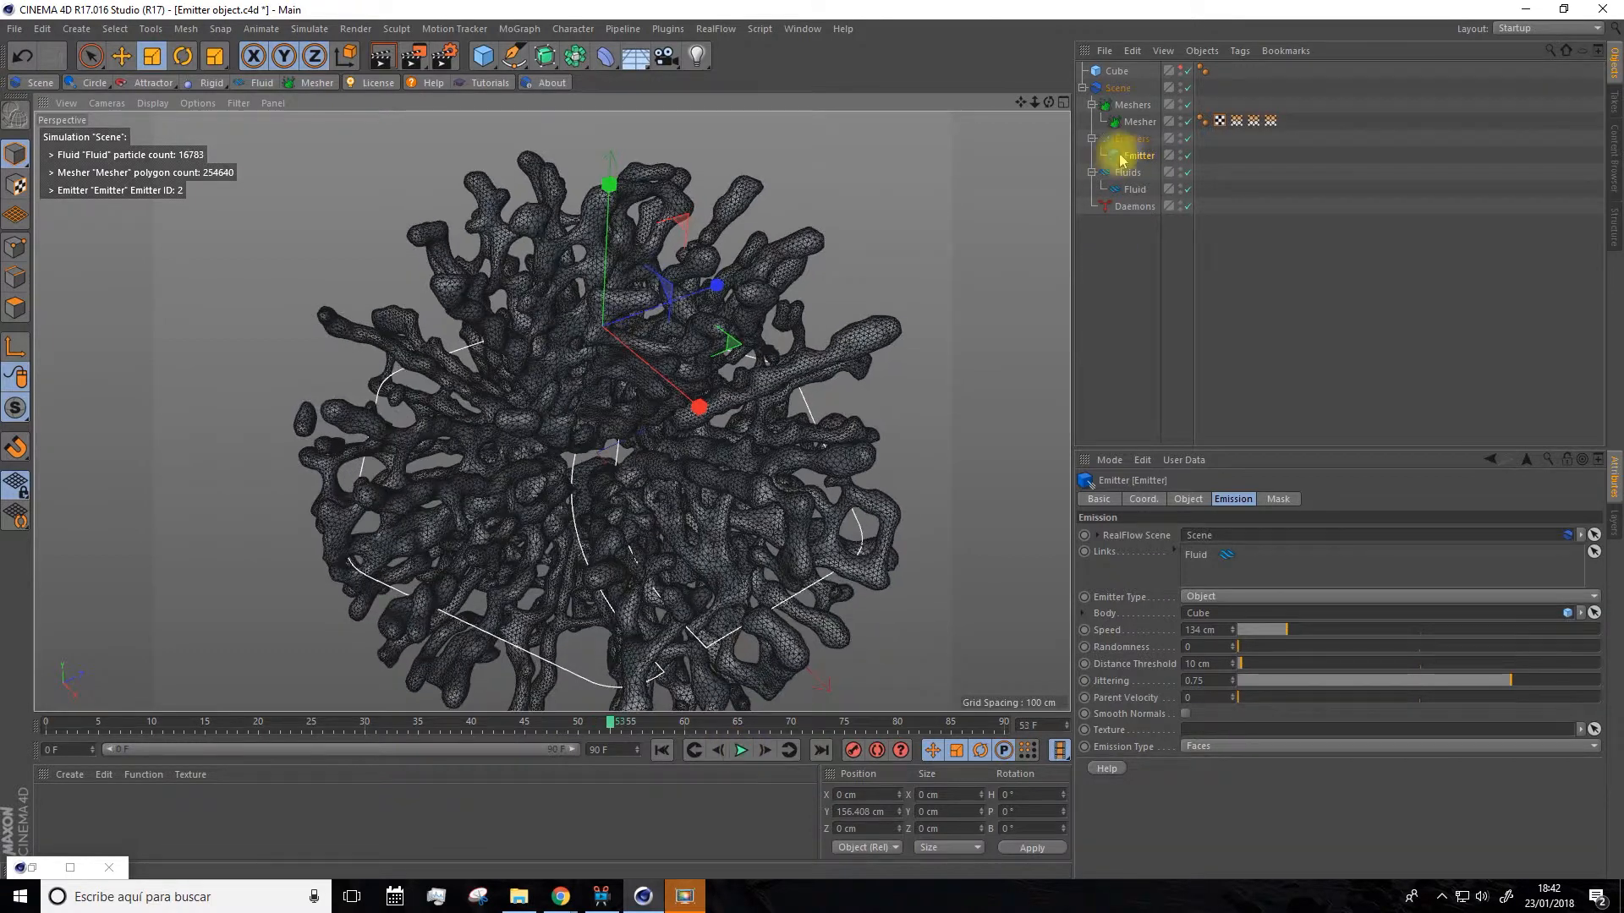
Open the Emitter sphere scene from the 2 FUNCIONAMIENTO BASICO folder.
{"action": "left_click", "coordinate": [21, 32]}
{"action": "left_click", "coordinate": [53, 10]}
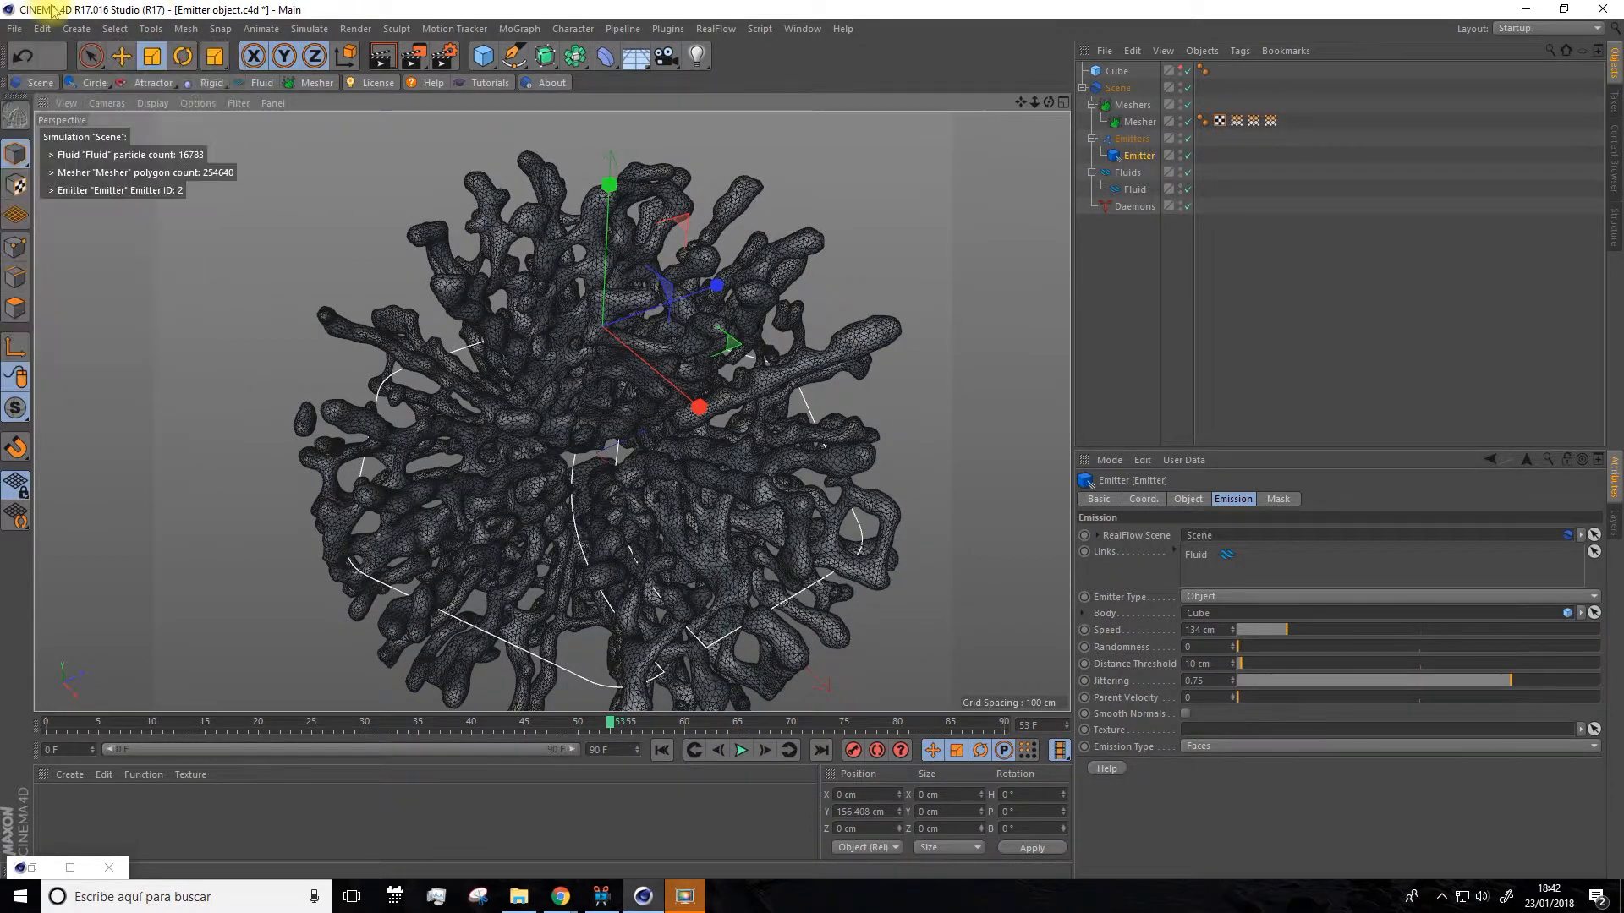
{"action": "left_click", "coordinate": [97, 82]}
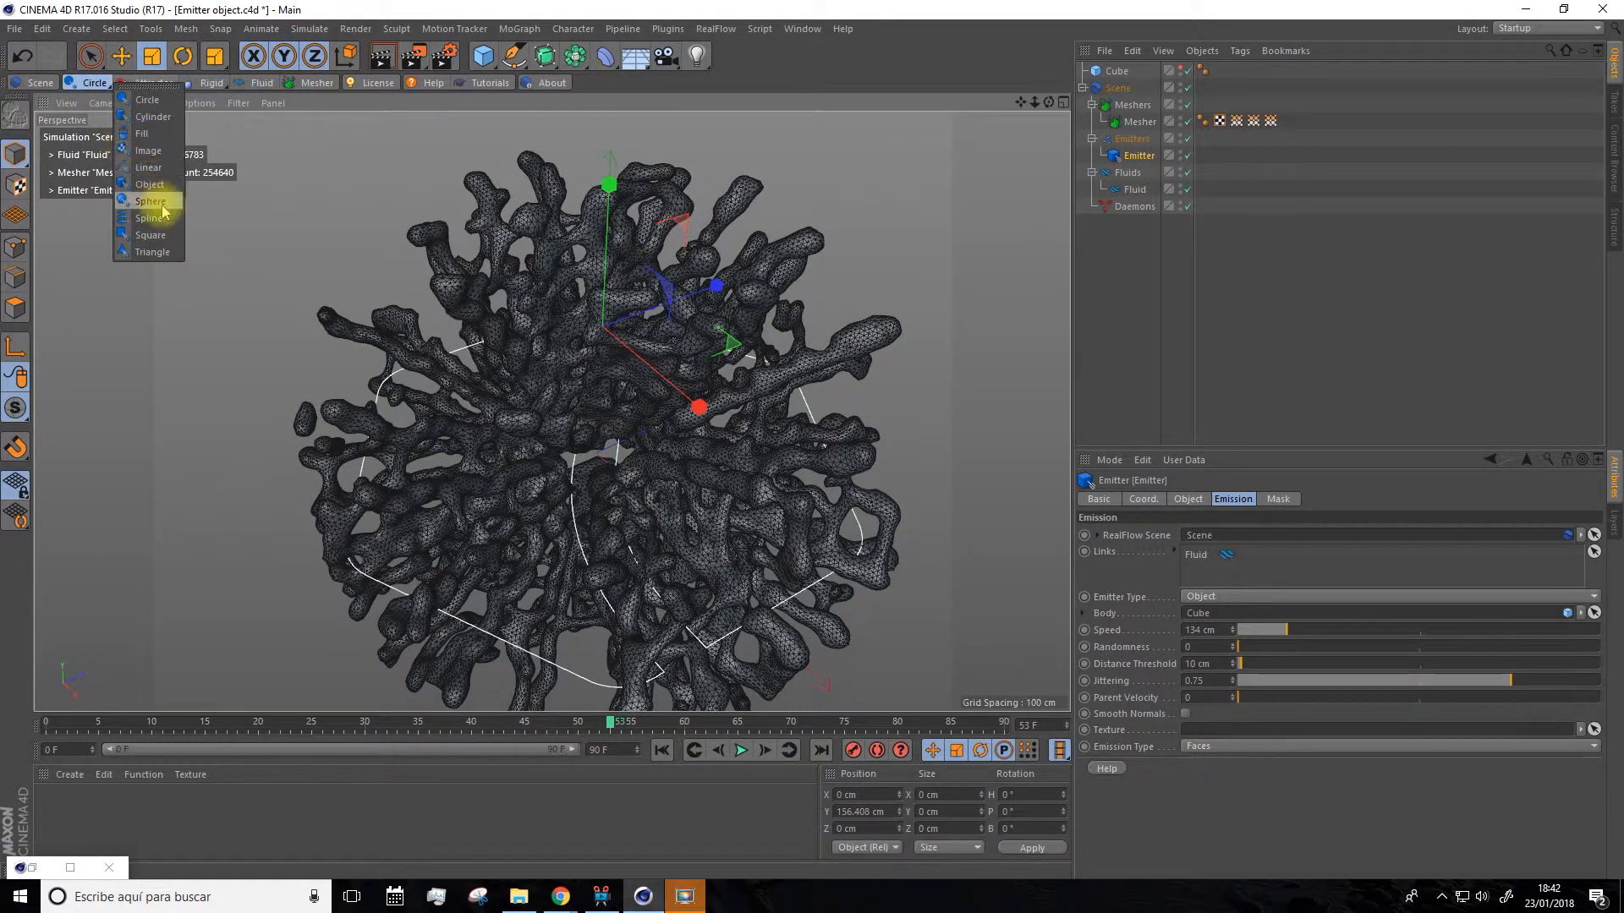
{"action": "left_click", "coordinate": [131, 9]}
{"action": "left_click", "coordinate": [17, 31]}
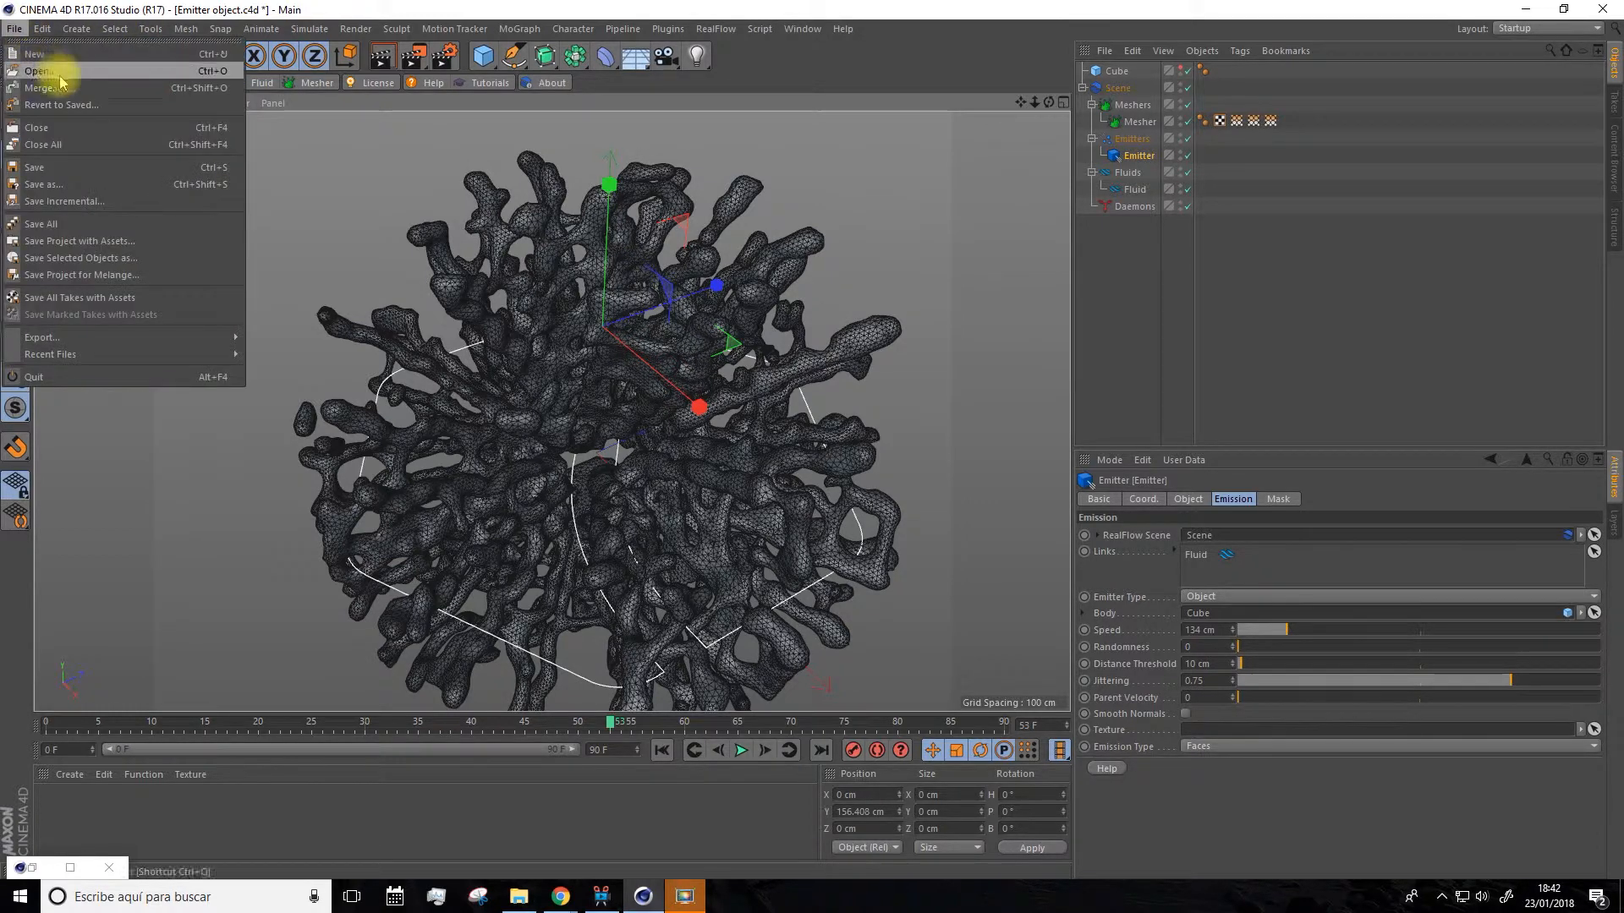
{"action": "left_click", "coordinate": [40, 71]}
{"action": "scroll", "coordinate": [508, 460], "scroll_direction": "down", "scroll_amount": 6}
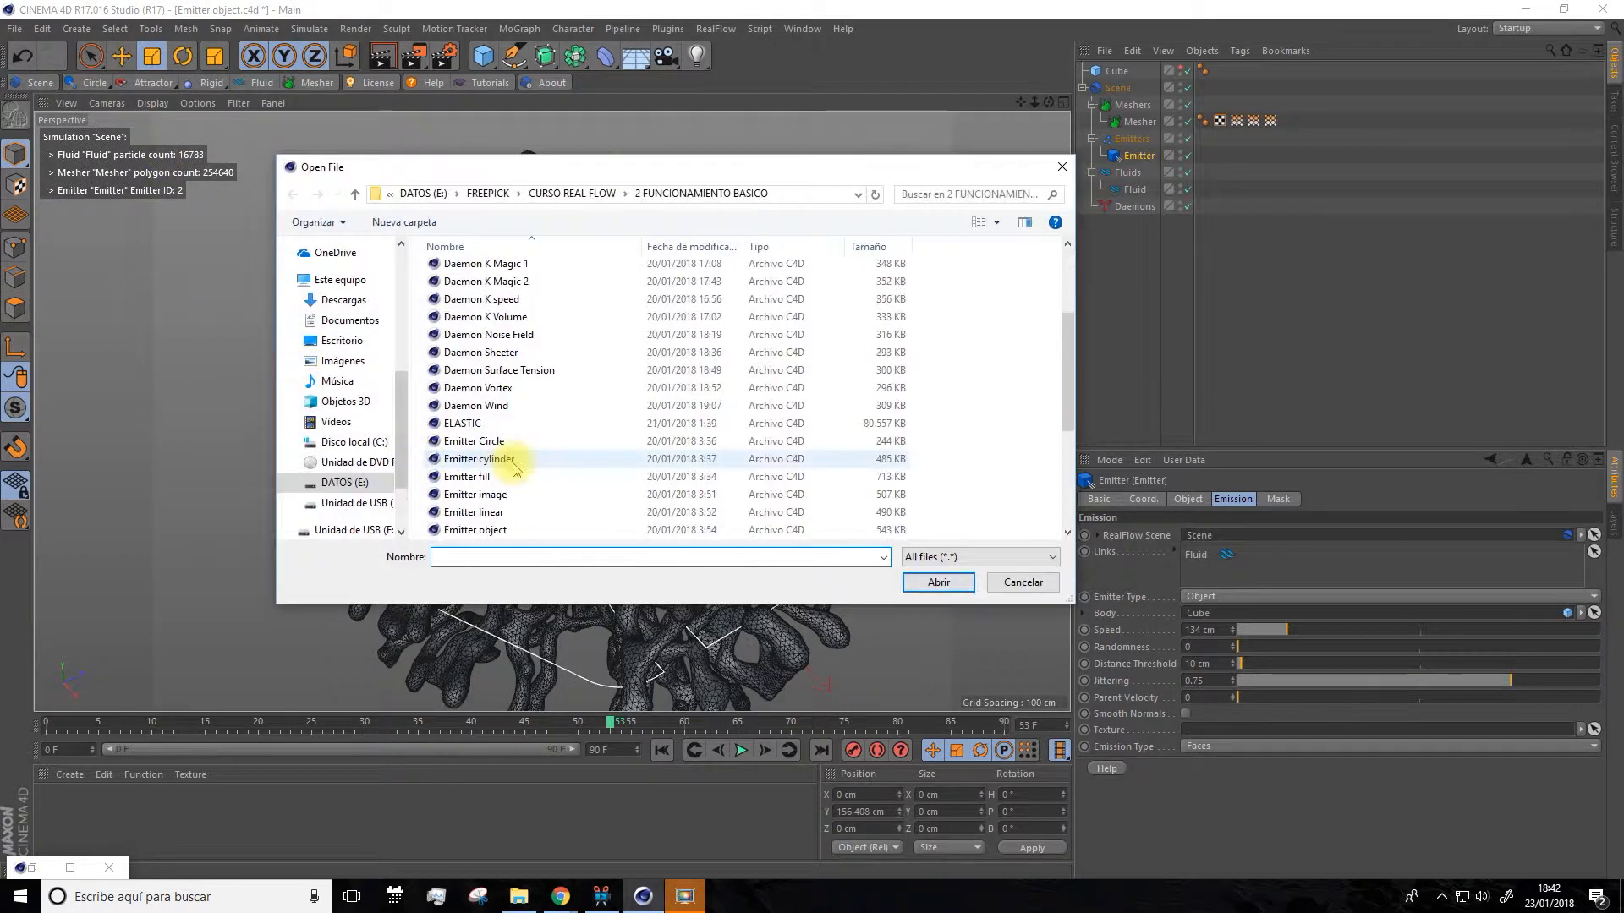
{"action": "left_click", "coordinate": [499, 388]}
{"action": "left_click", "coordinate": [938, 582]}
Play the sphere emitter simulation, examine the fluid leaving the sphere, and stop it.
{"action": "left_click_drag", "start_coordinate": [674, 479], "coordinate": [666, 543], "text": "alt"}
{"action": "left_click_drag", "start_coordinate": [1020, 101], "coordinate": [774, 24]}
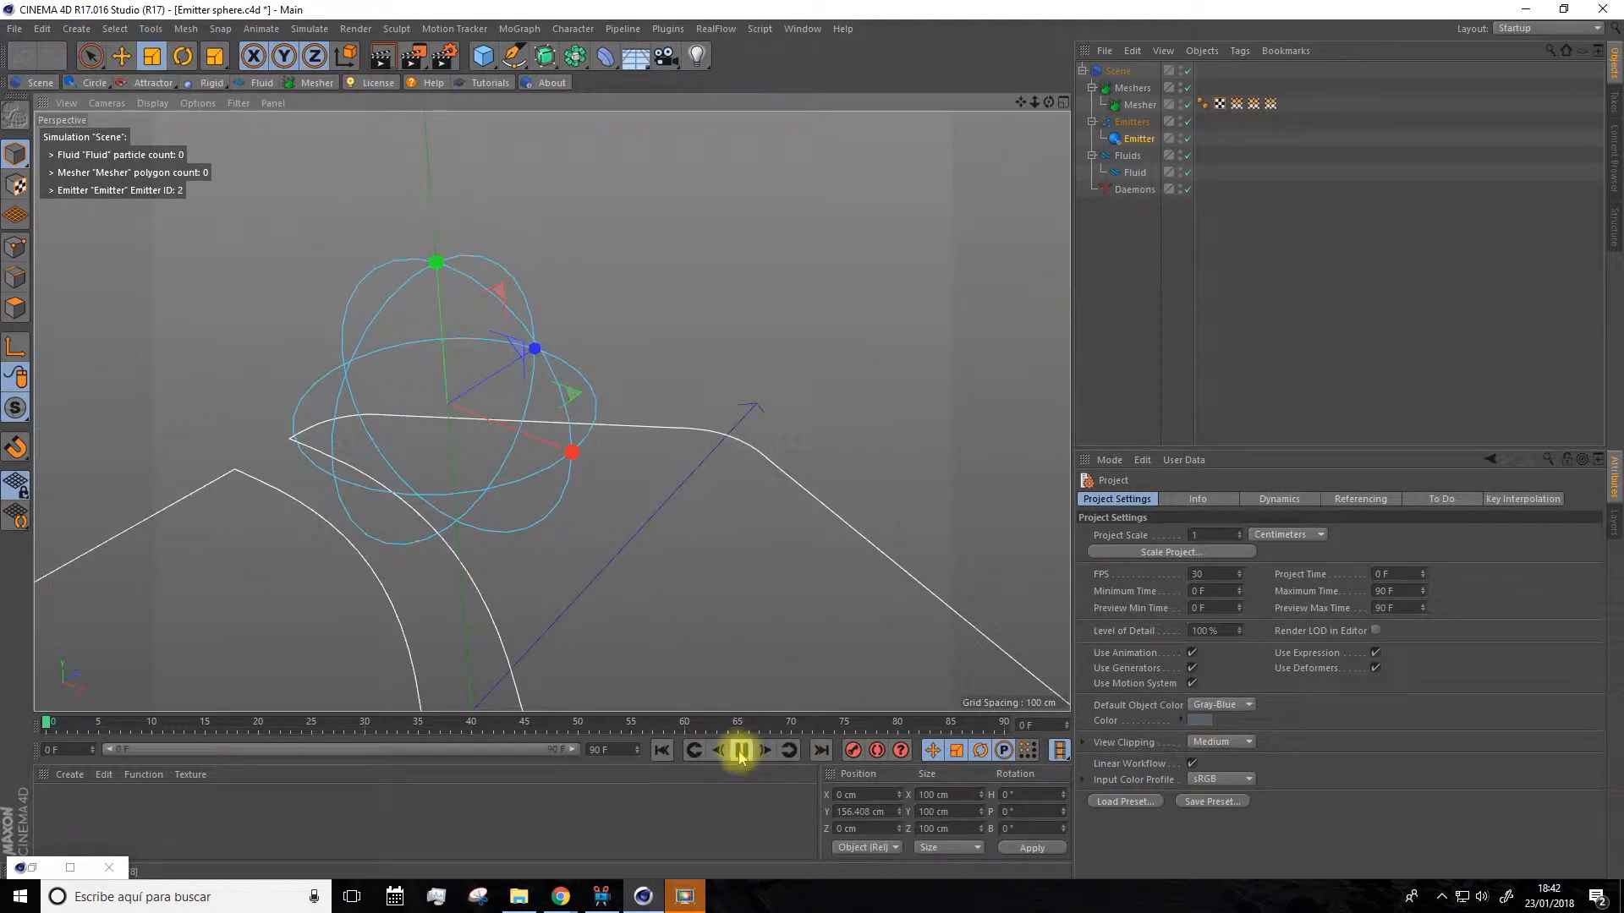
{"action": "left_click_drag", "start_coordinate": [663, 569], "coordinate": [812, 478], "text": "alt"}
{"action": "left_click", "coordinate": [740, 750]}
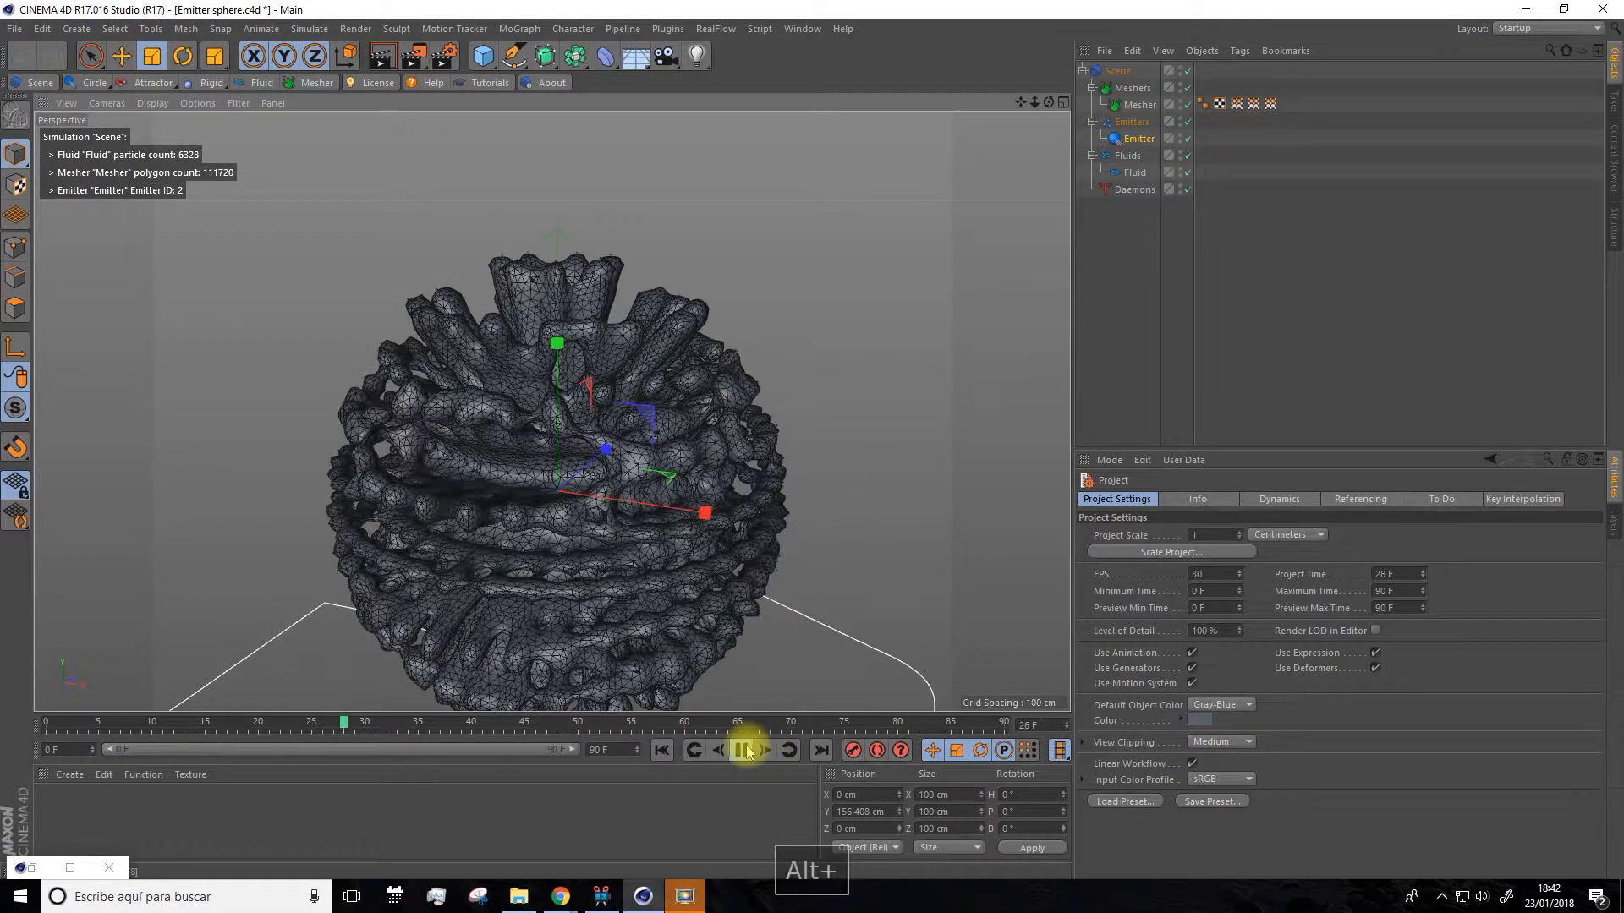
Enable Fill Sphere on the emitter and replay the simulation, switching the option off and on again to compare the emission.
{"action": "left_click", "coordinate": [1138, 140]}
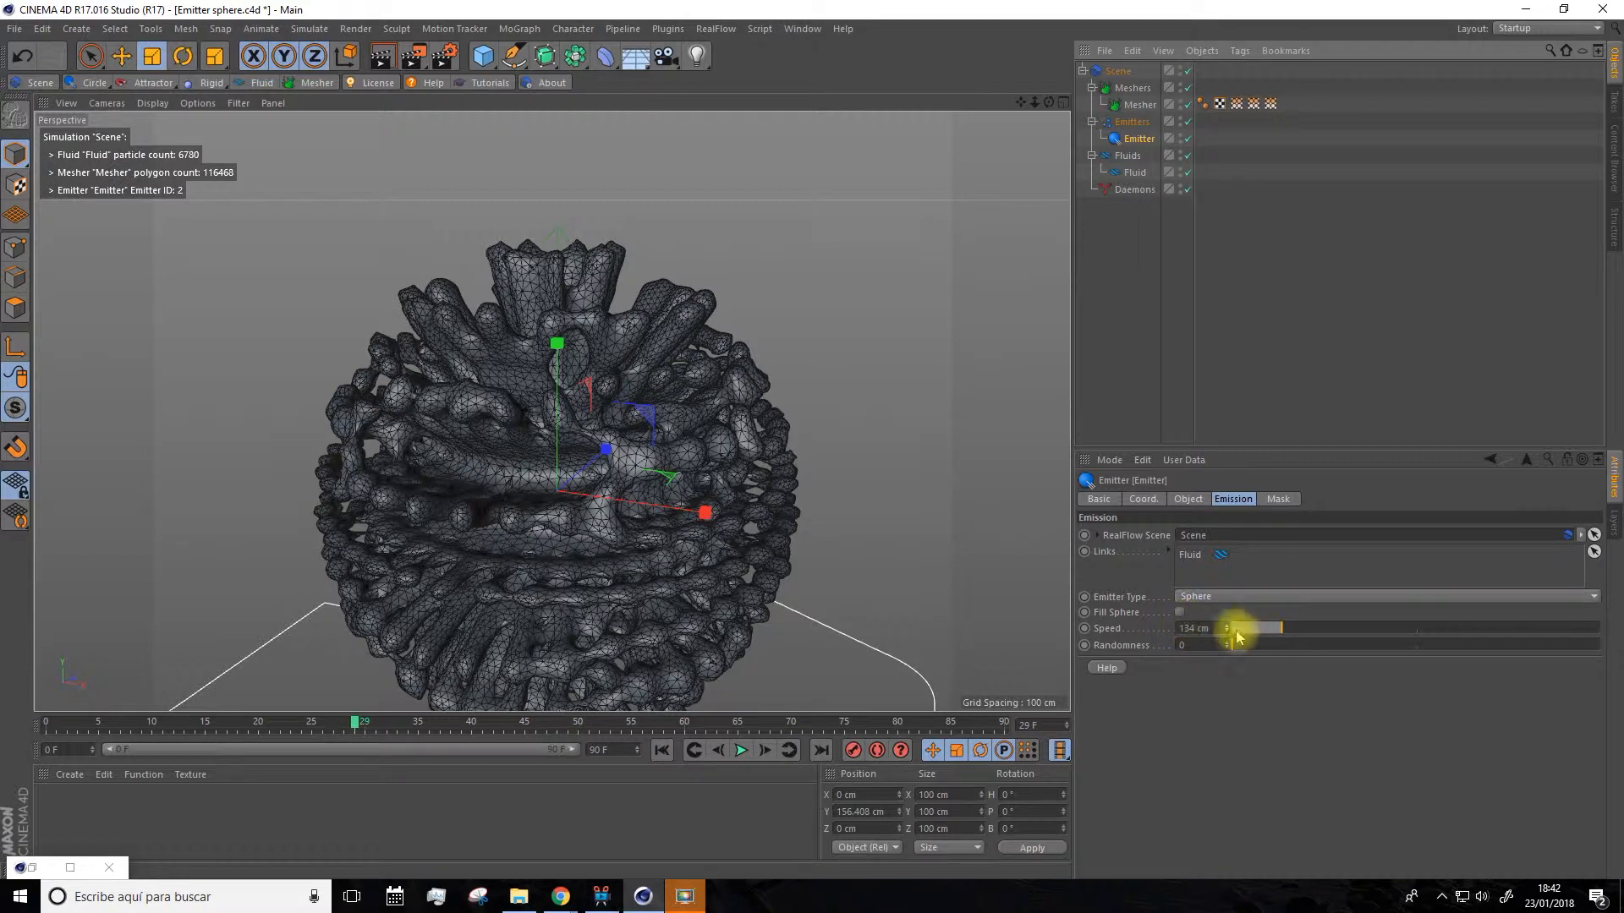
{"action": "left_click", "coordinate": [1180, 612]}
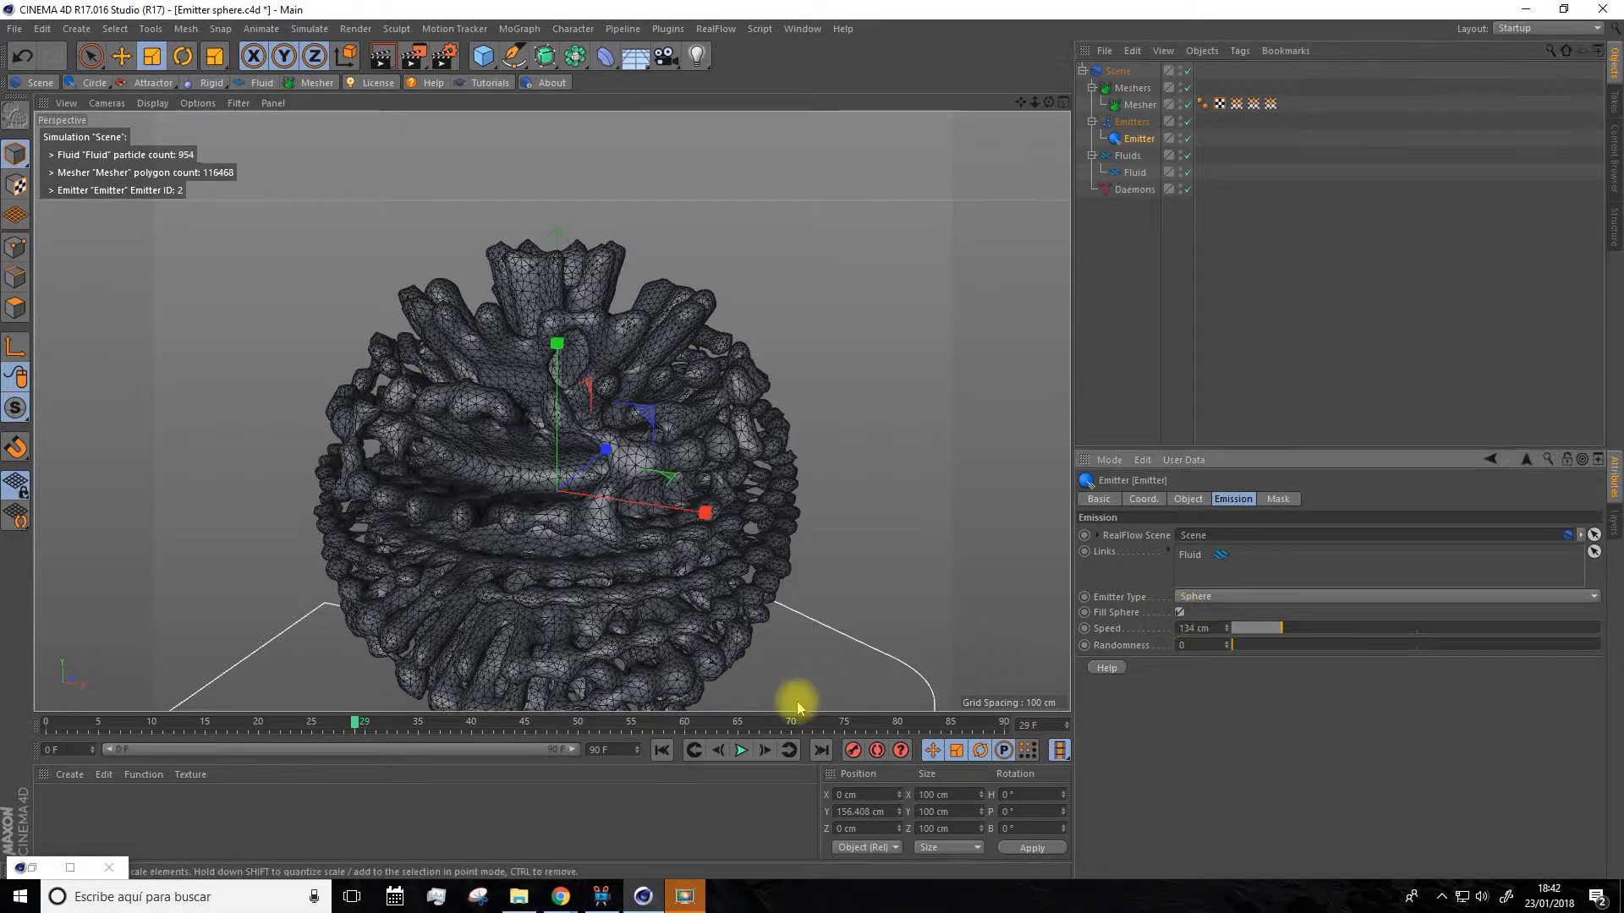
{"action": "left_click", "coordinate": [740, 750]}
{"action": "left_click", "coordinate": [668, 753]}
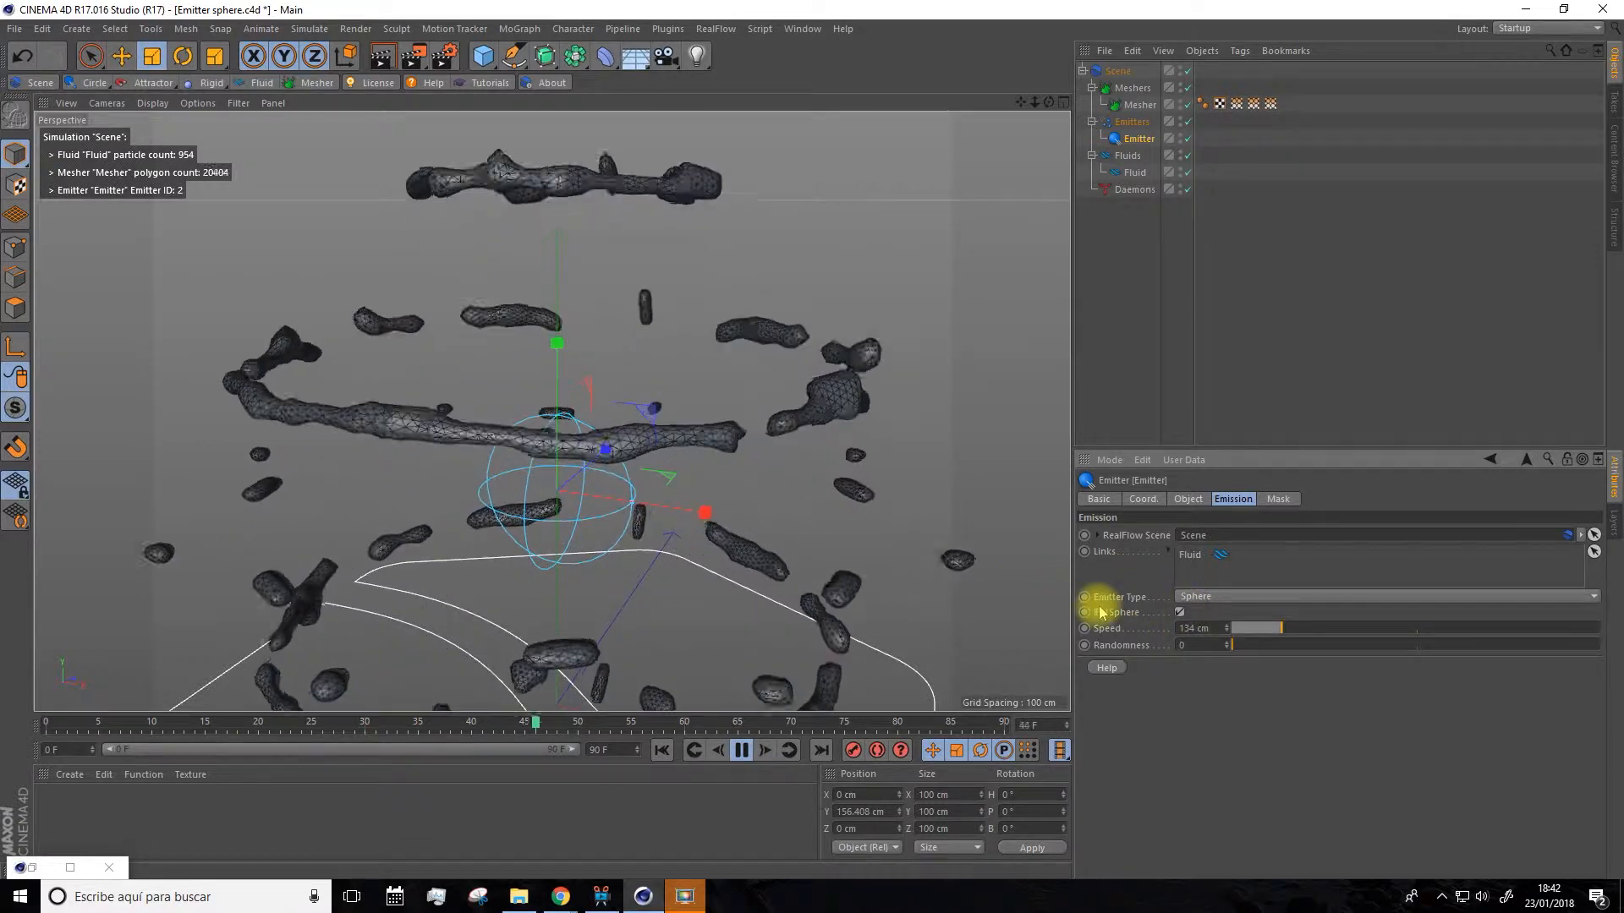
{"action": "left_click", "coordinate": [1179, 612]}
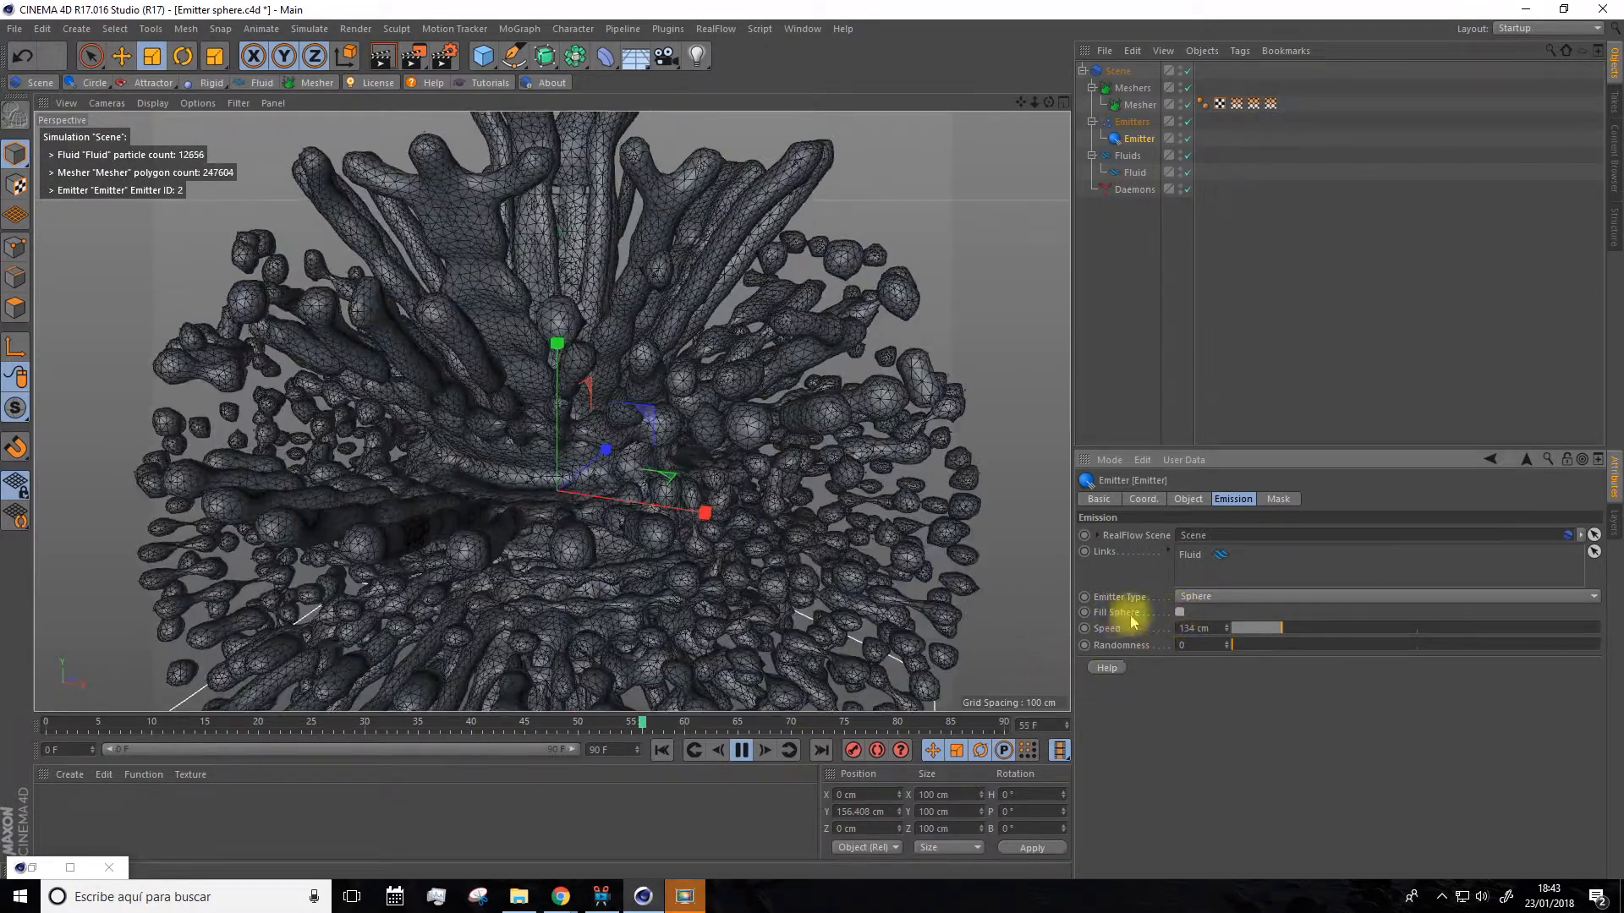
{"action": "left_click", "coordinate": [1180, 612]}
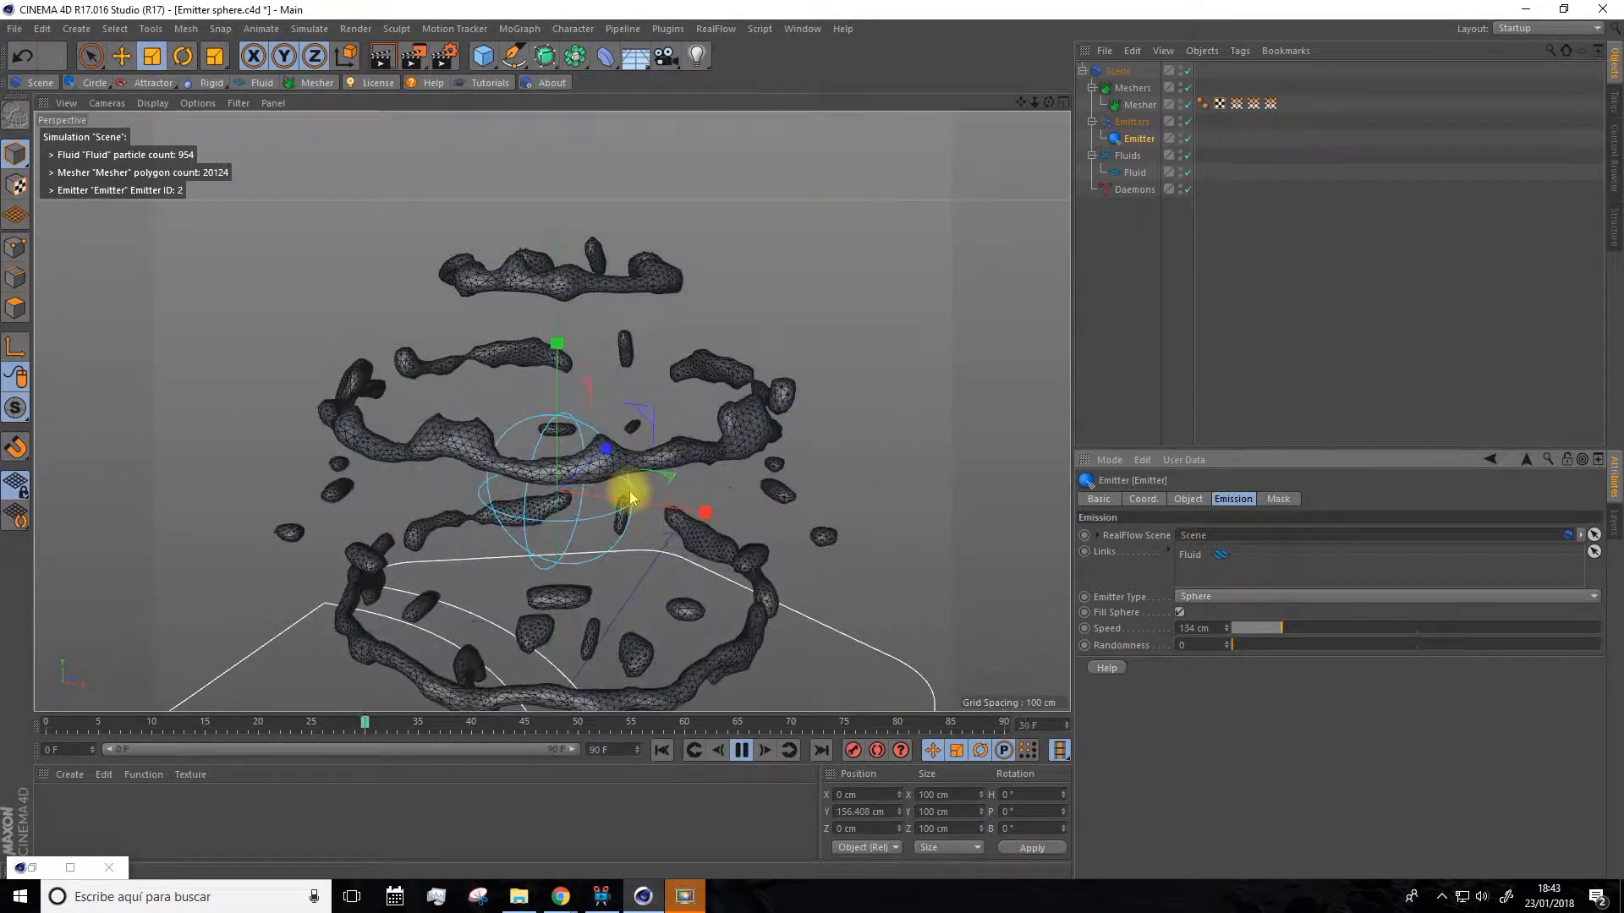
Set the sphere emitter's Speed to 373 cm and Randomness to 7.9, replay the emission, then stop it and deselect everything.
{"action": "left_click_drag", "start_coordinate": [1297, 634], "coordinate": [1349, 634]}
{"action": "left_click", "coordinate": [664, 751]}
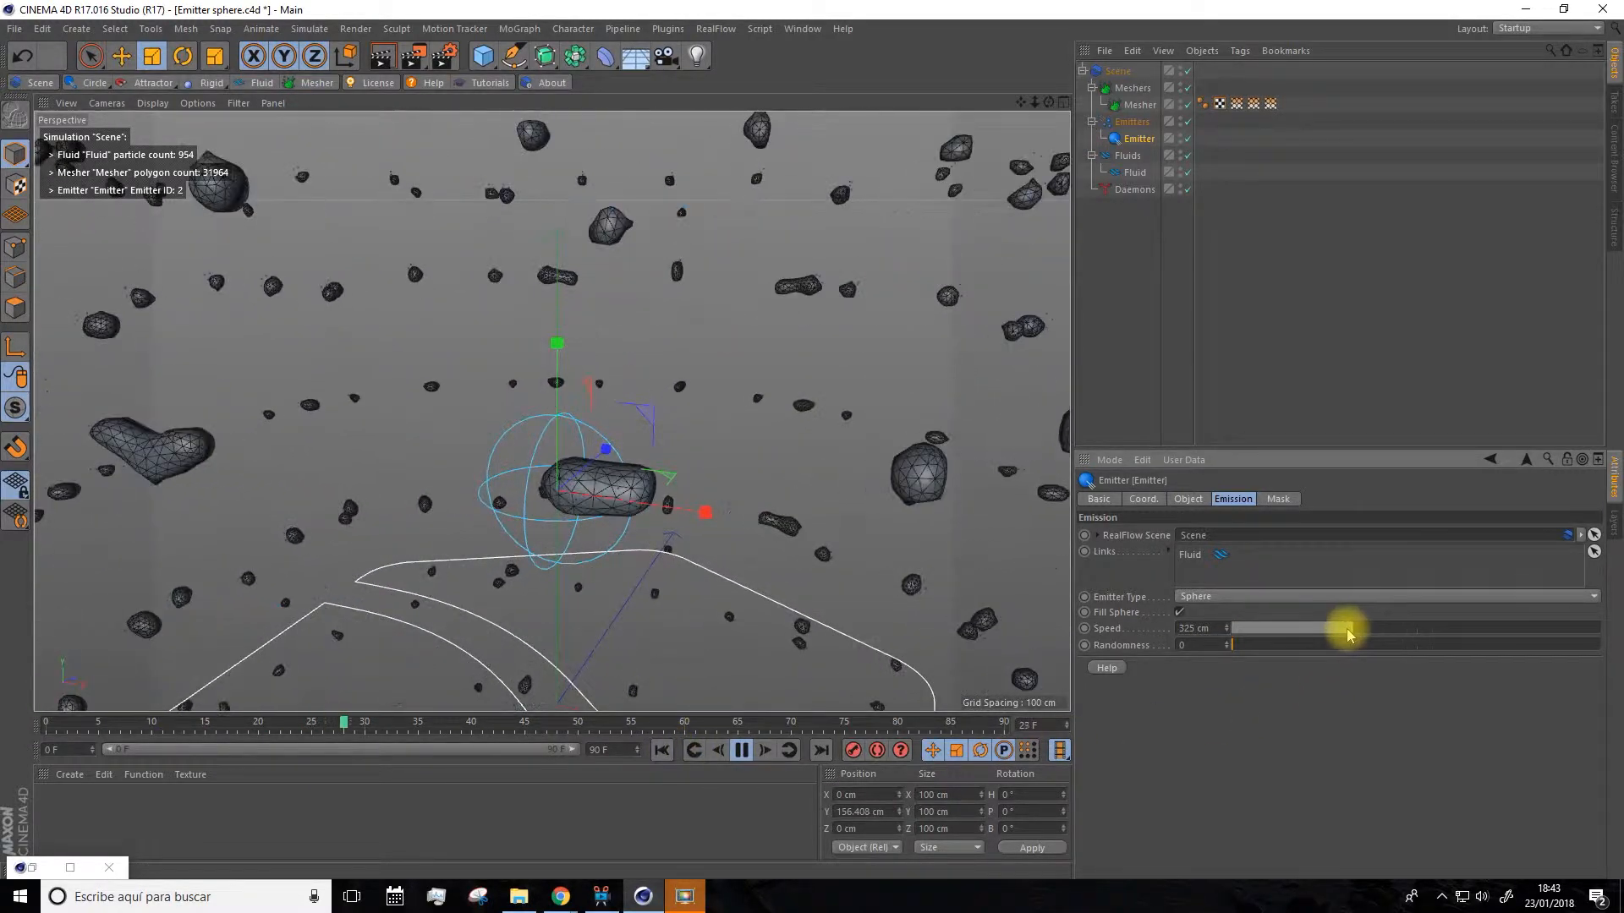
{"action": "left_click_drag", "start_coordinate": [1347, 634], "coordinate": [1349, 637]}
{"action": "left_click_drag", "start_coordinate": [1235, 645], "coordinate": [1288, 649]}
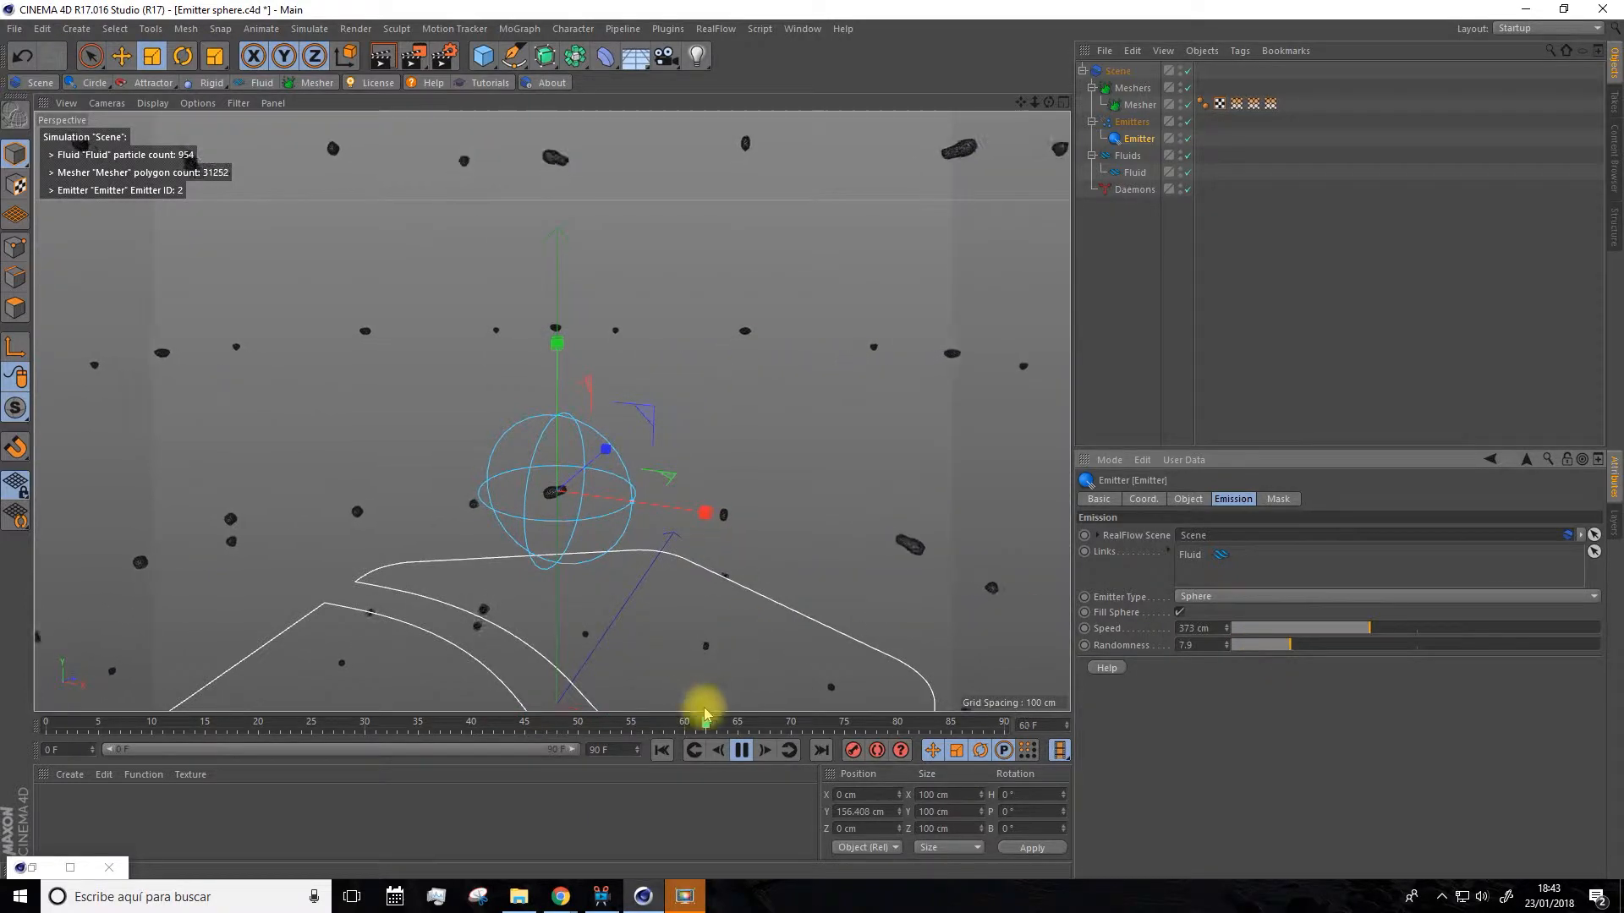
{"action": "left_click", "coordinate": [663, 750]}
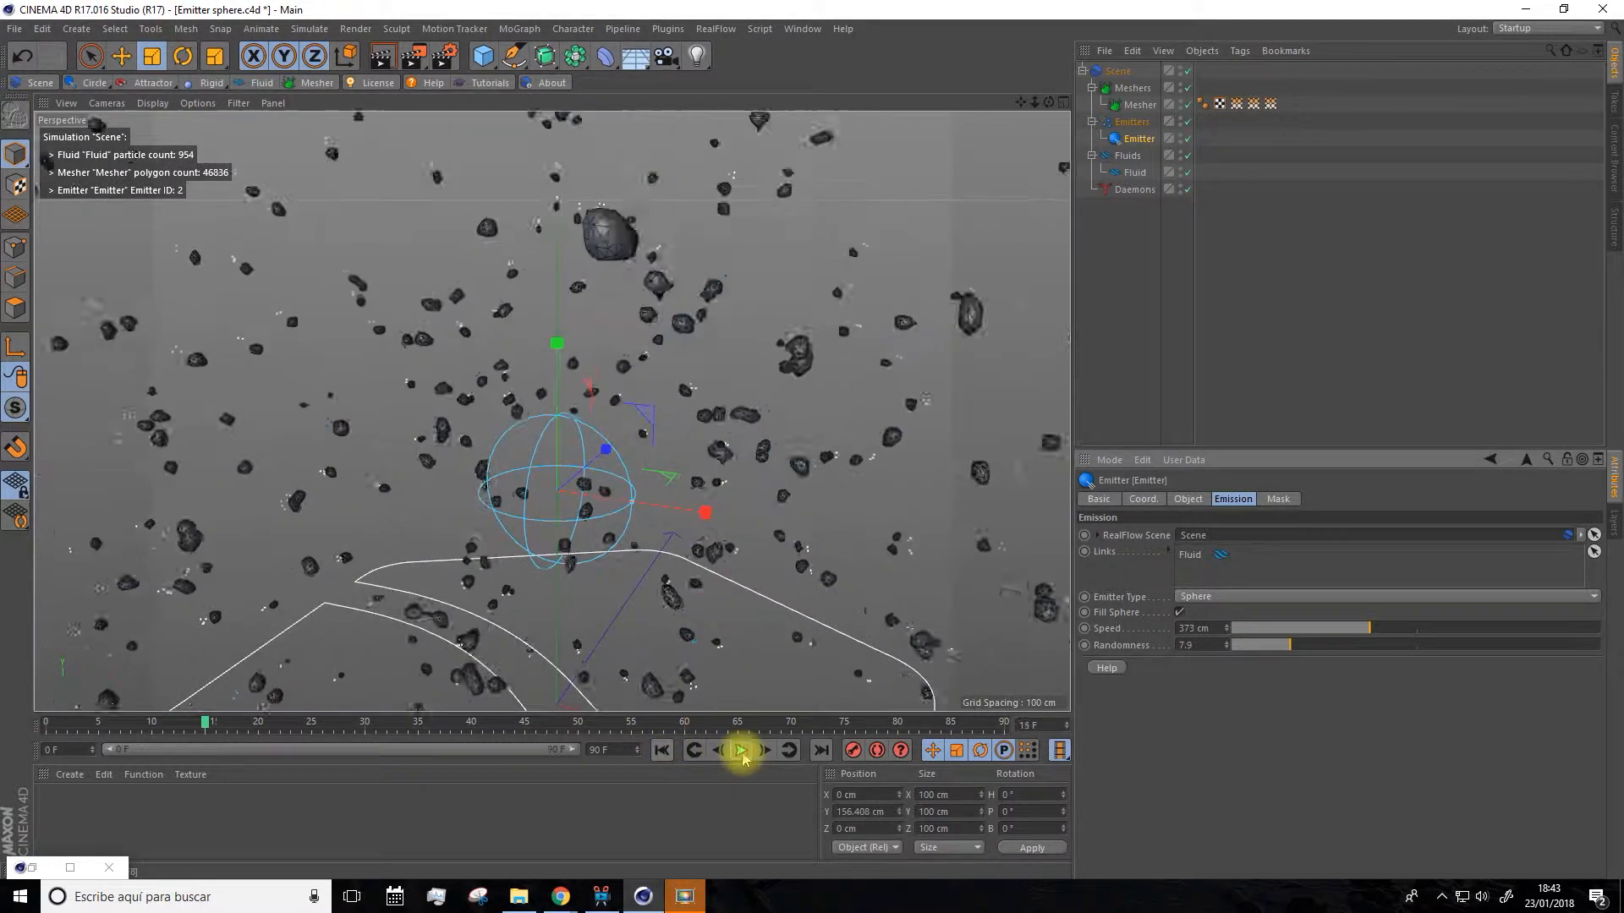
{"action": "left_click", "coordinate": [742, 751]}
{"action": "left_click", "coordinate": [1249, 189]}
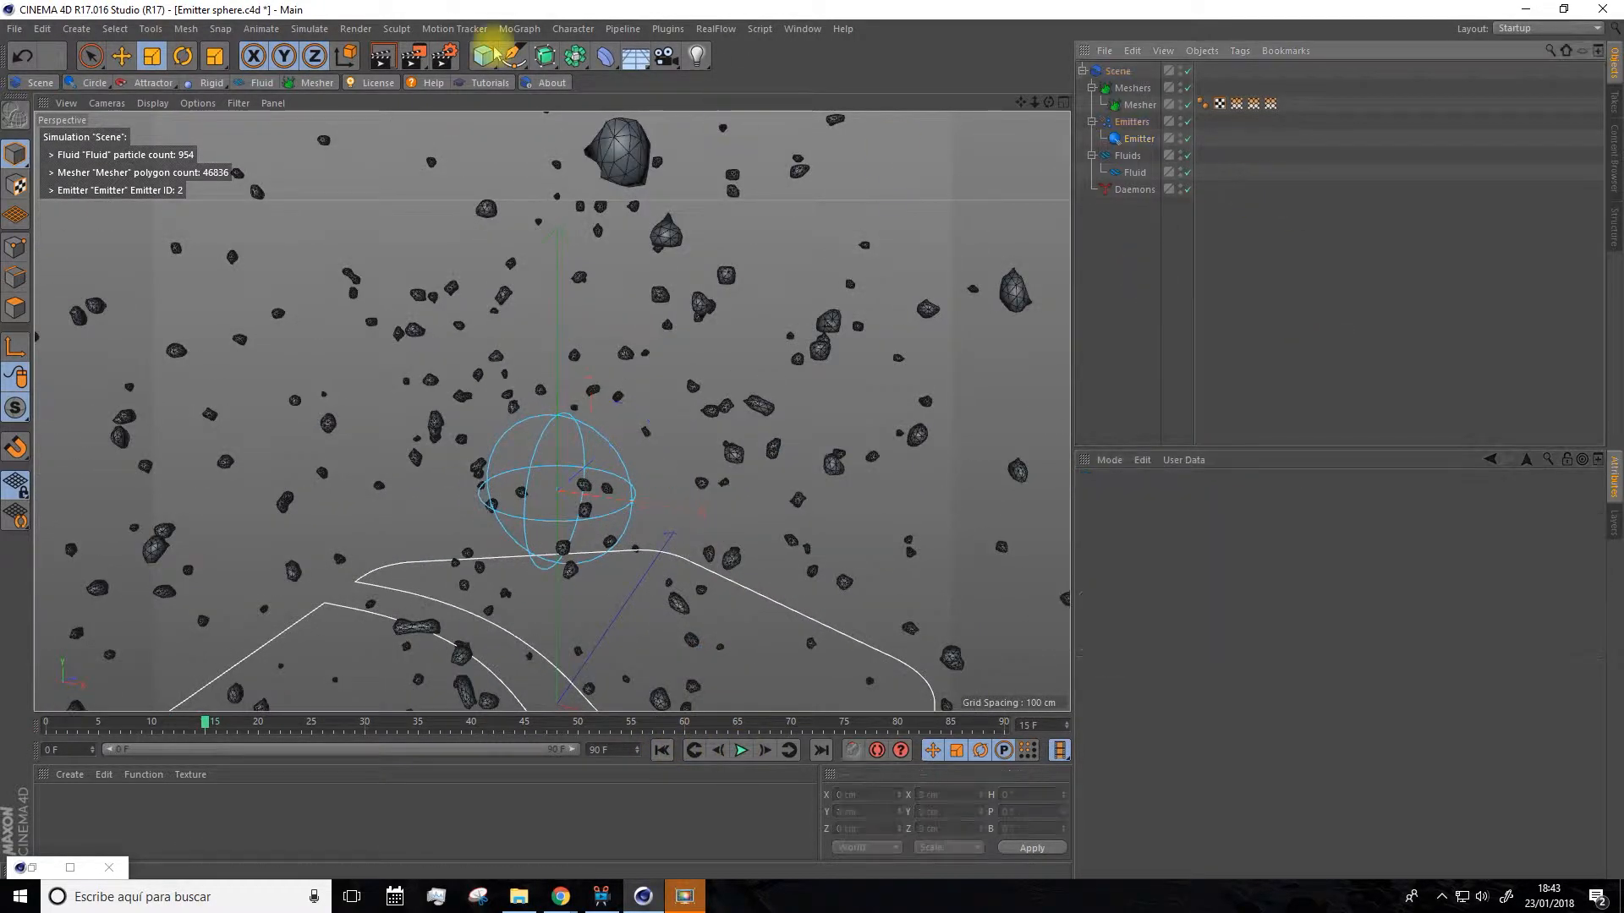
Open the Emitter spline scene.
{"action": "left_click", "coordinate": [98, 85]}
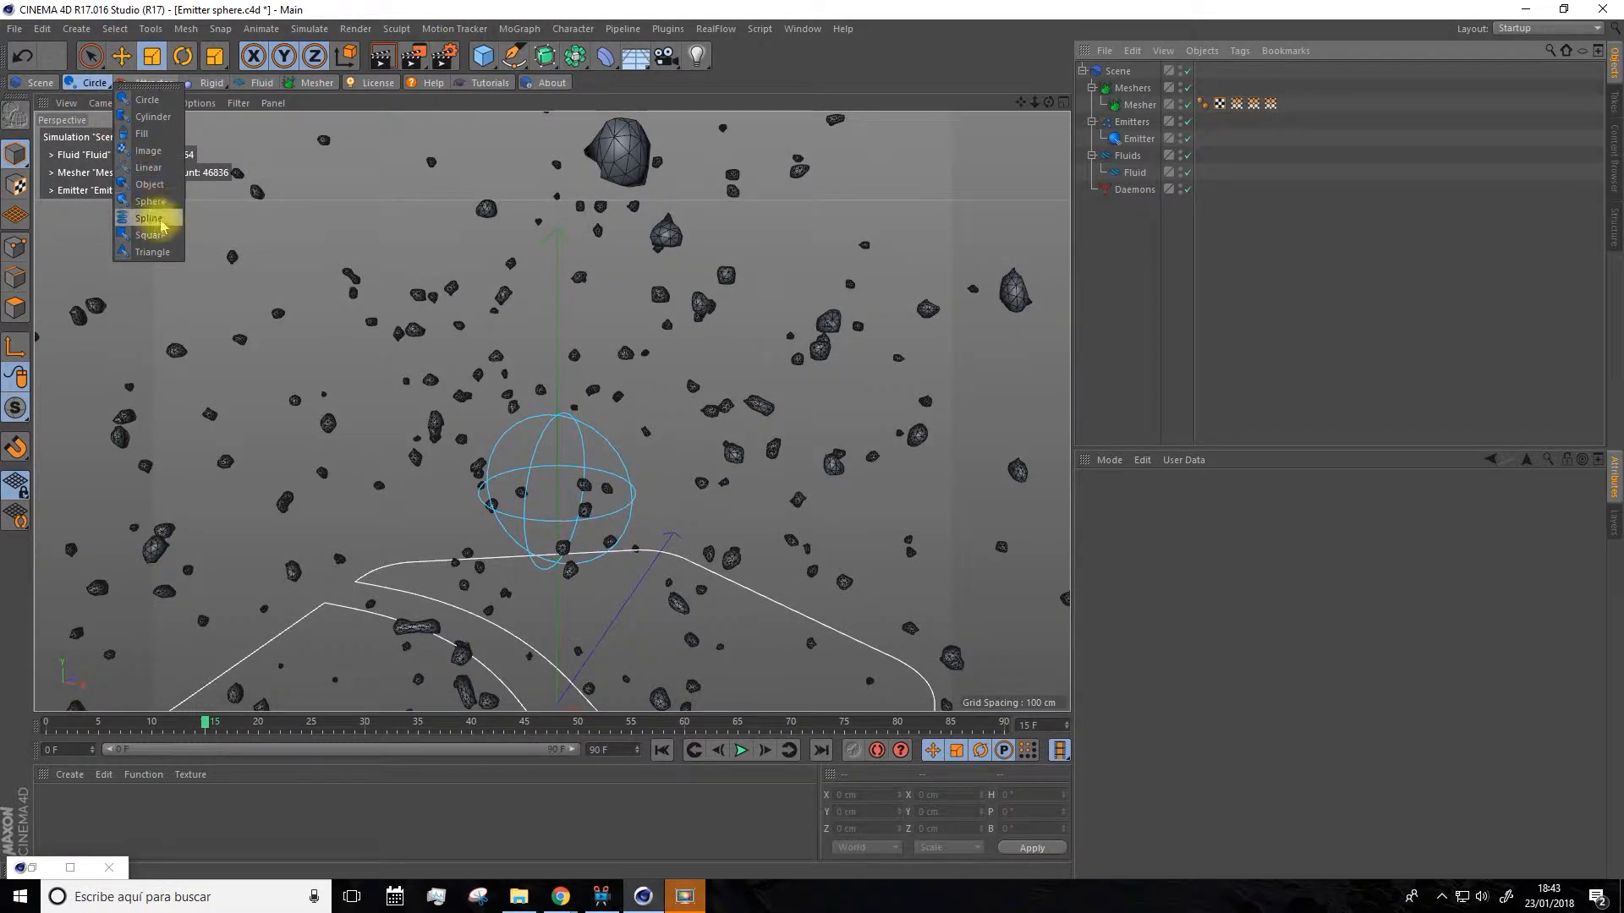
{"action": "left_click", "coordinate": [14, 28]}
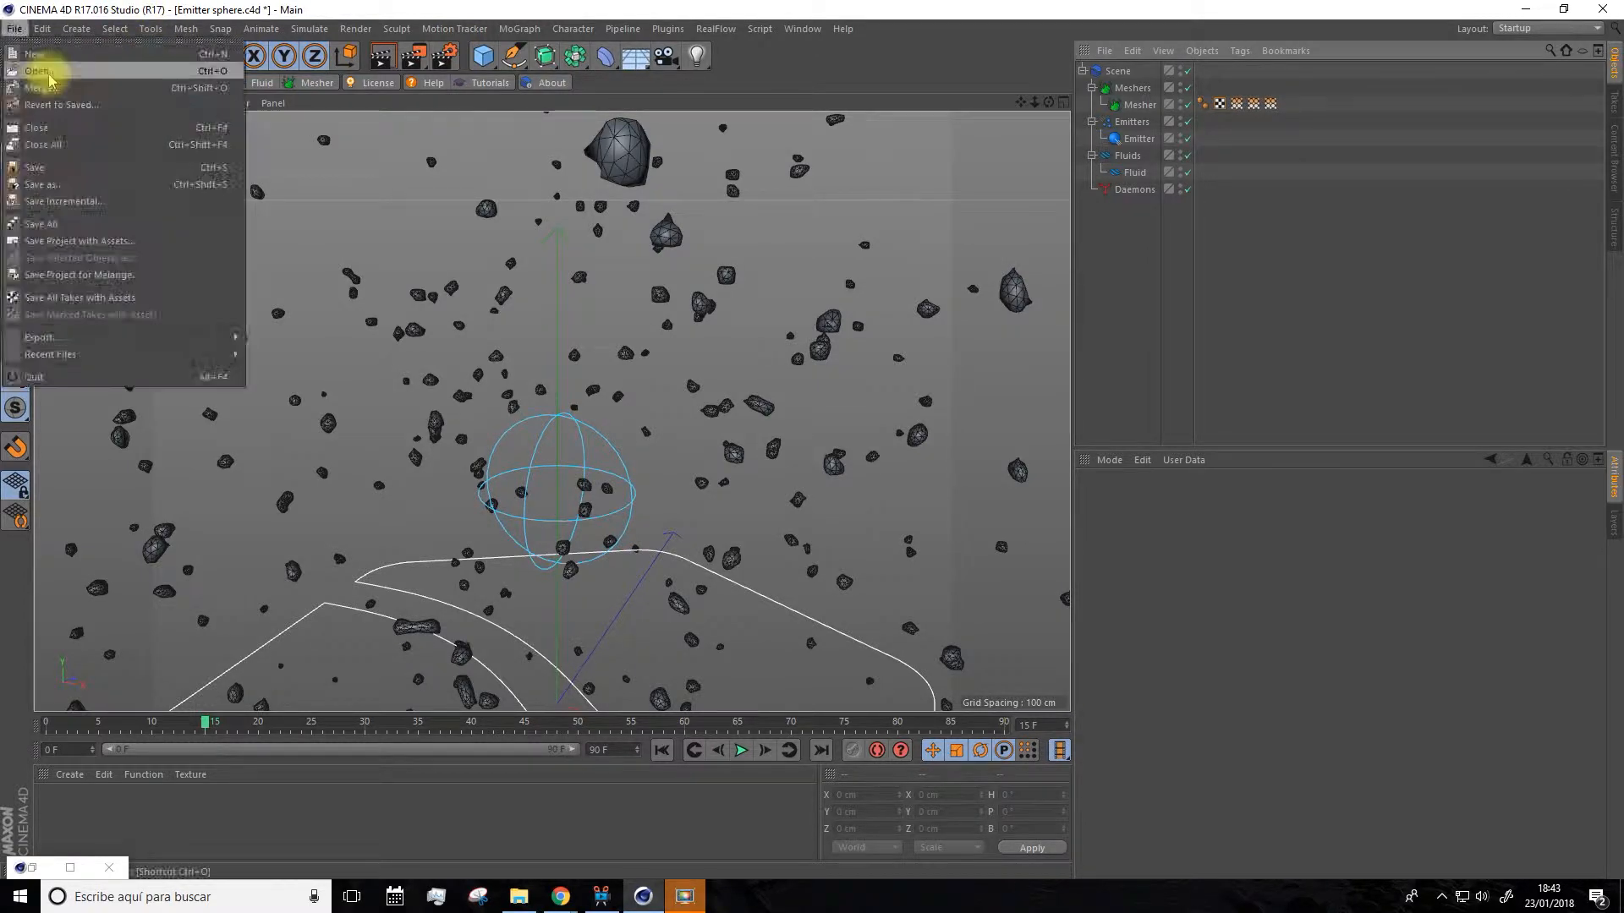
{"action": "left_click", "coordinate": [59, 62]}
{"action": "double_click", "coordinate": [525, 496]}
Examine the path of the Spline object in the perspective and top views, then return to the perspective view.
{"action": "left_click_drag", "start_coordinate": [663, 439], "coordinate": [702, 512], "text": "alt"}
{"action": "left_click_drag", "start_coordinate": [1027, 107], "coordinate": [986, 66]}
{"action": "left_click_drag", "start_coordinate": [876, 271], "coordinate": [849, 285], "text": "alt"}
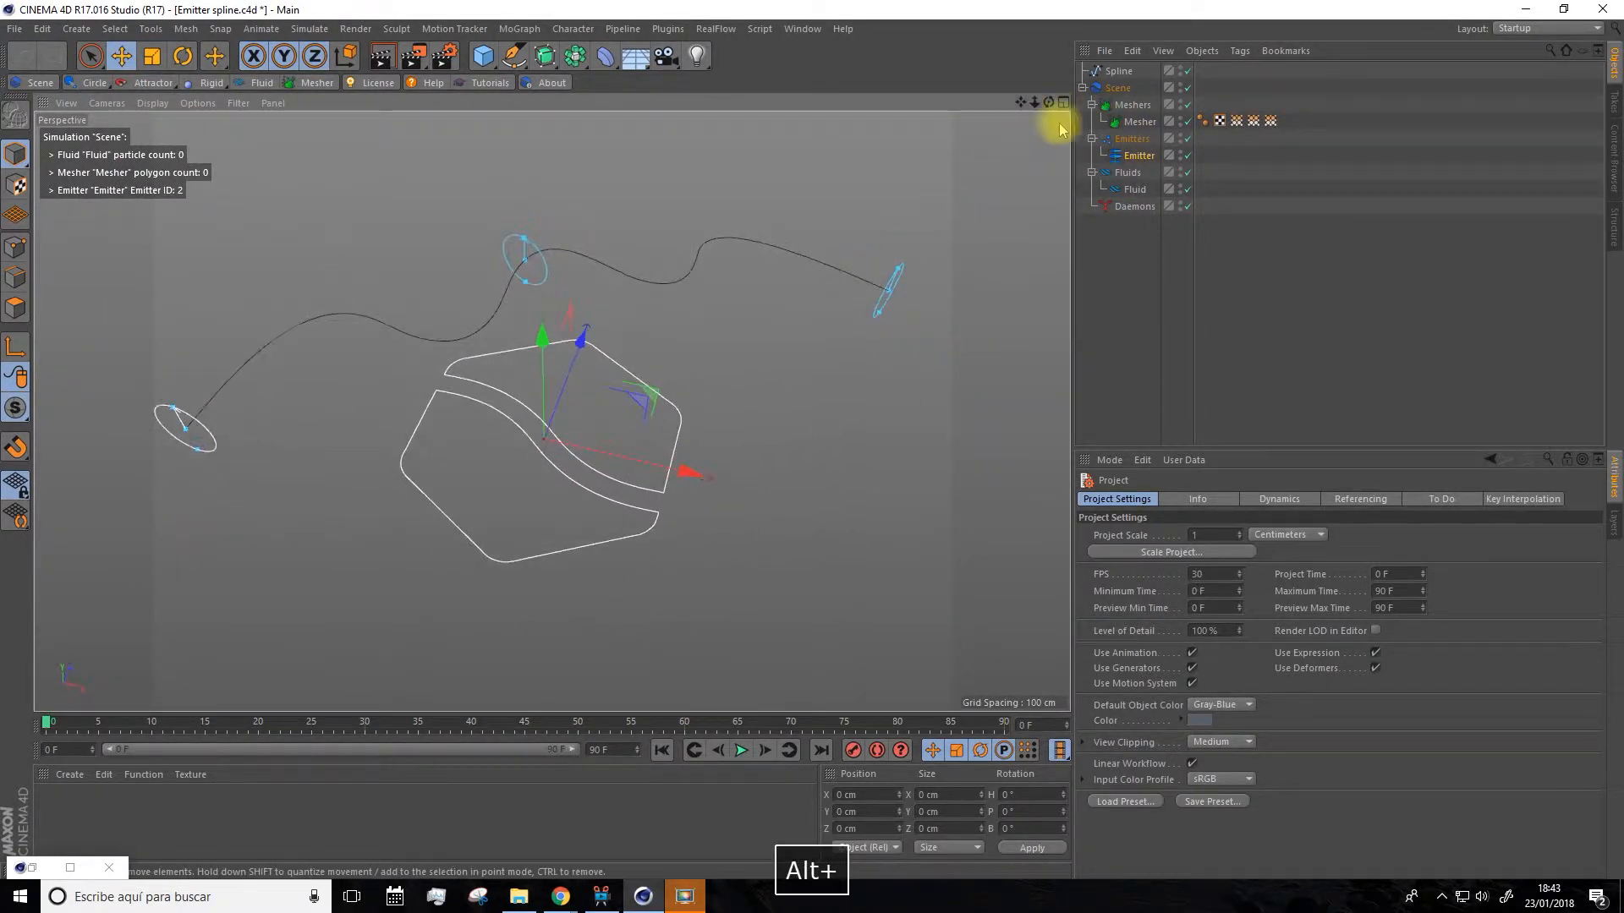
{"action": "left_click", "coordinate": [1120, 72]}
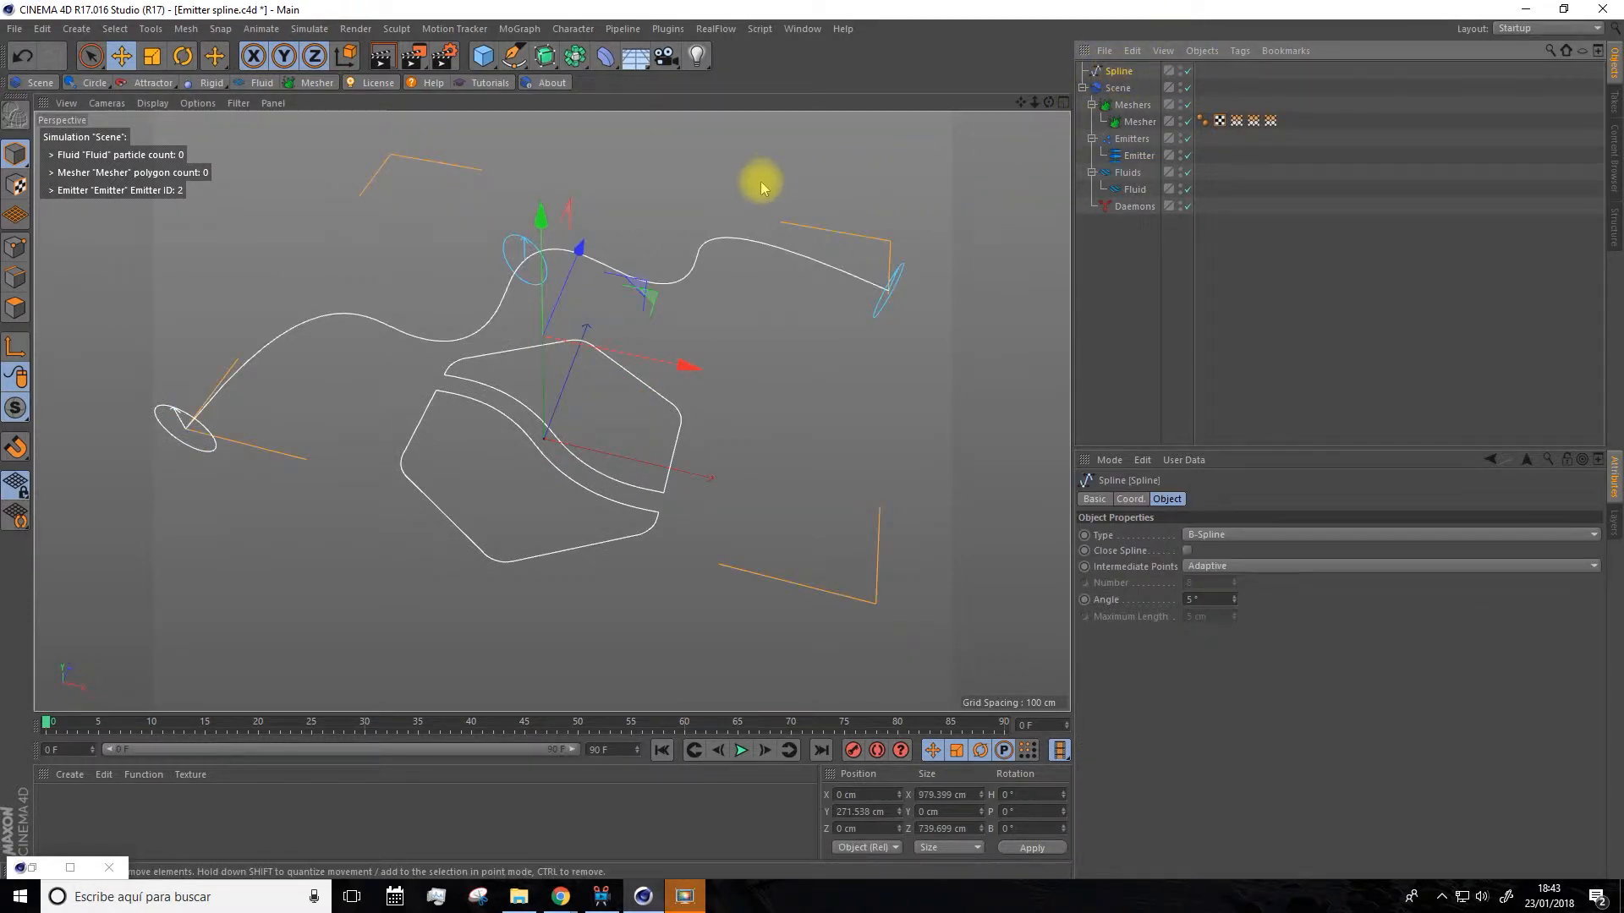
{"action": "left_click_drag", "start_coordinate": [718, 210], "coordinate": [744, 234], "text": "alt"}
{"action": "left_click", "coordinate": [1064, 102]}
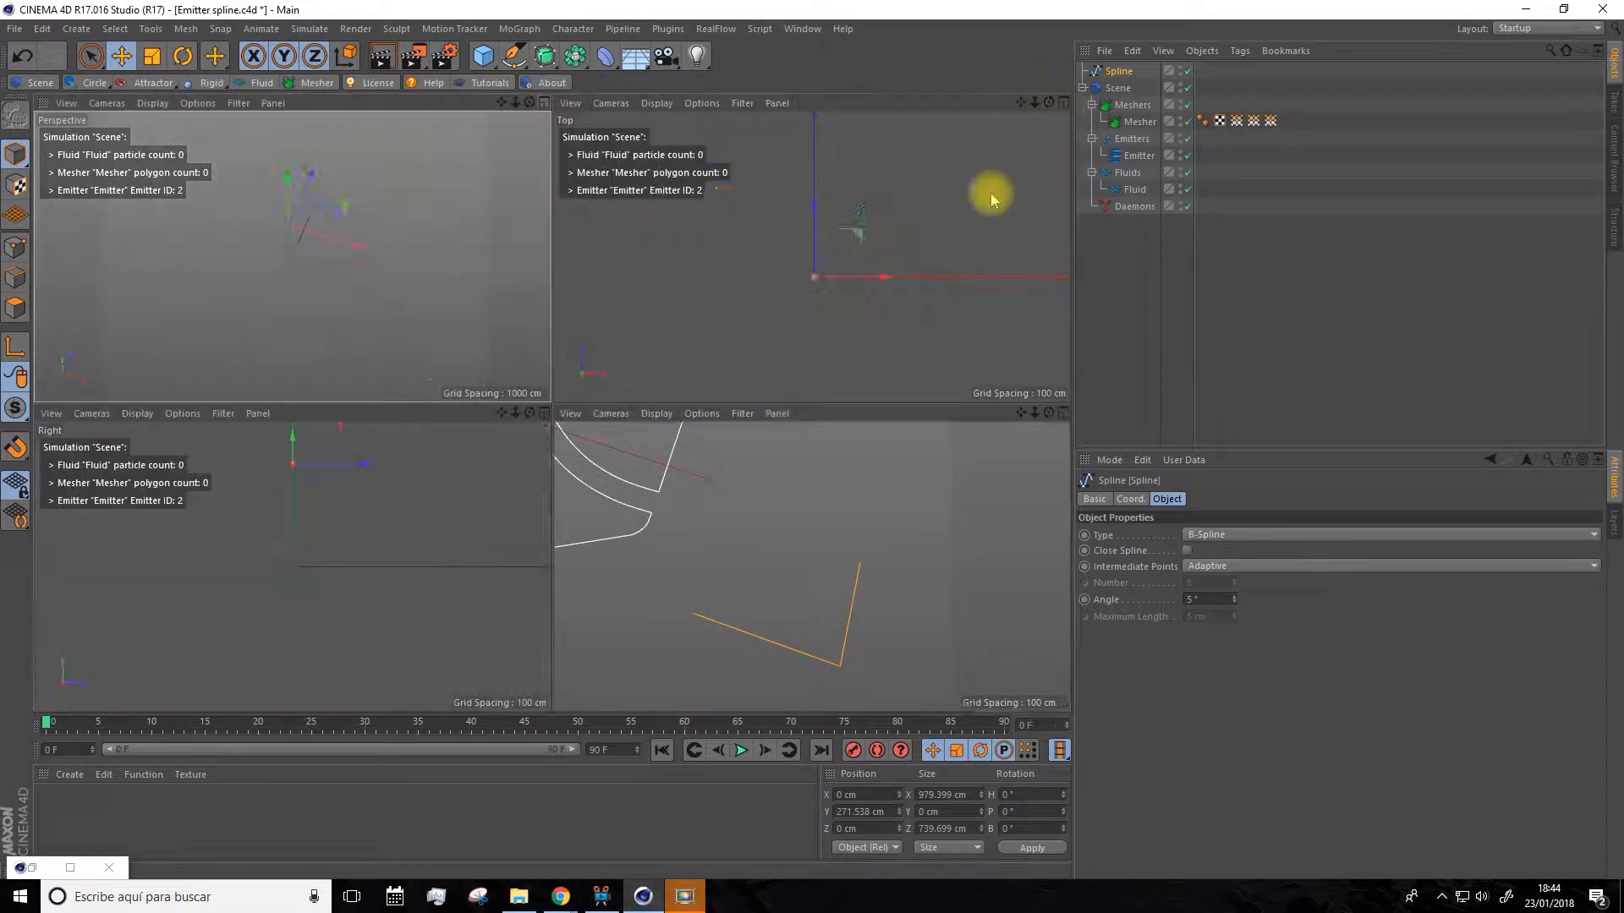
{"action": "left_click", "coordinate": [1064, 102]}
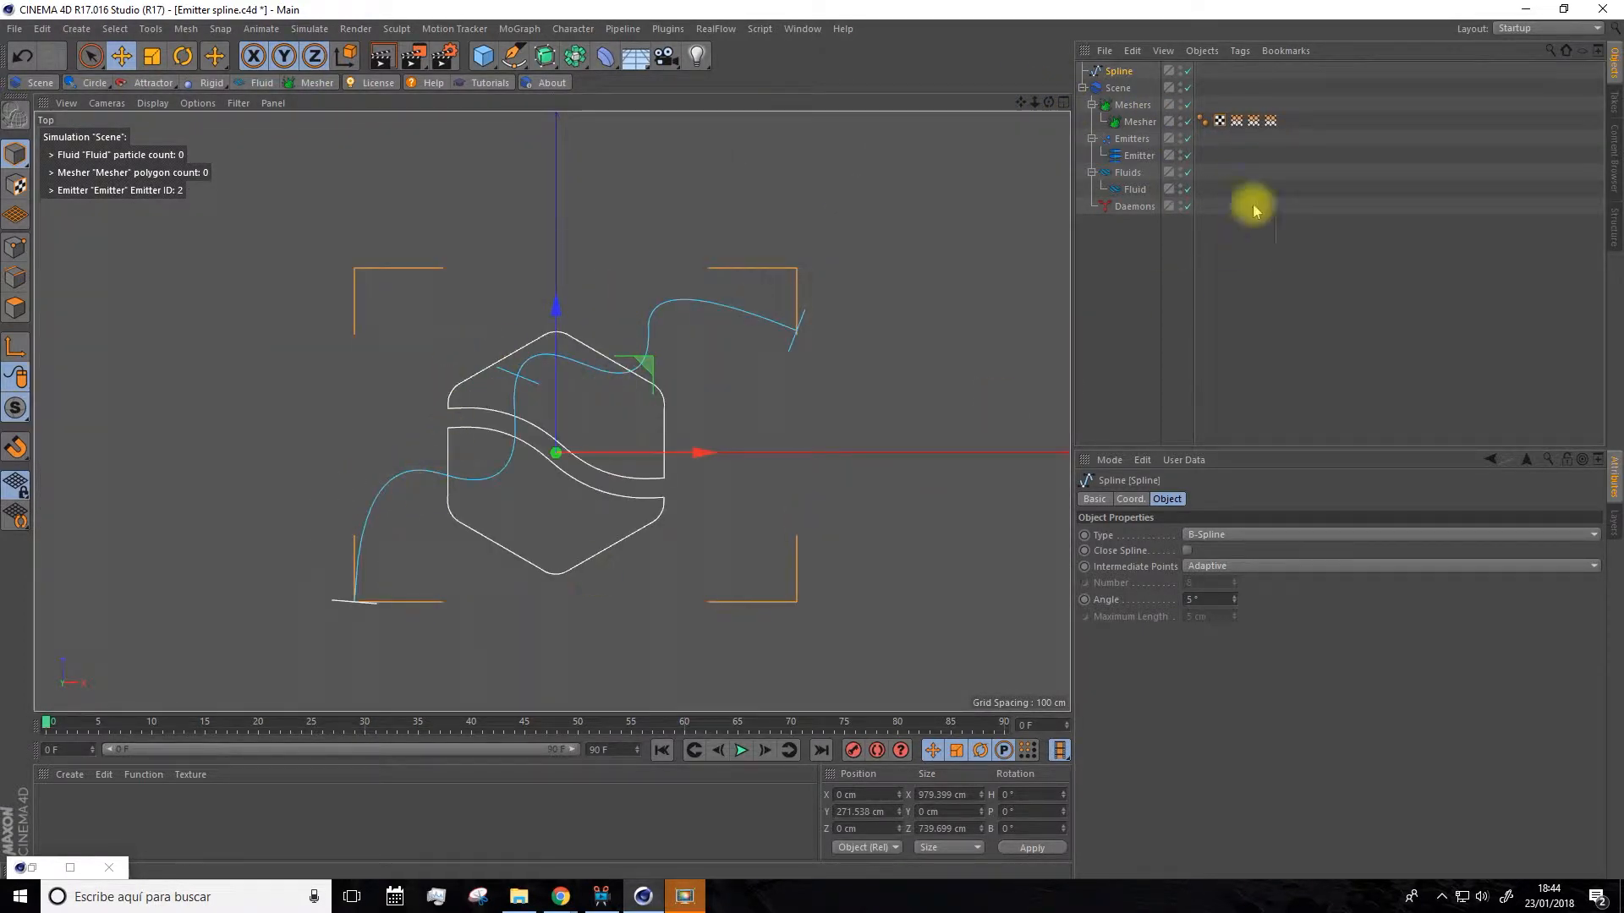
{"action": "left_click", "coordinate": [1064, 103]}
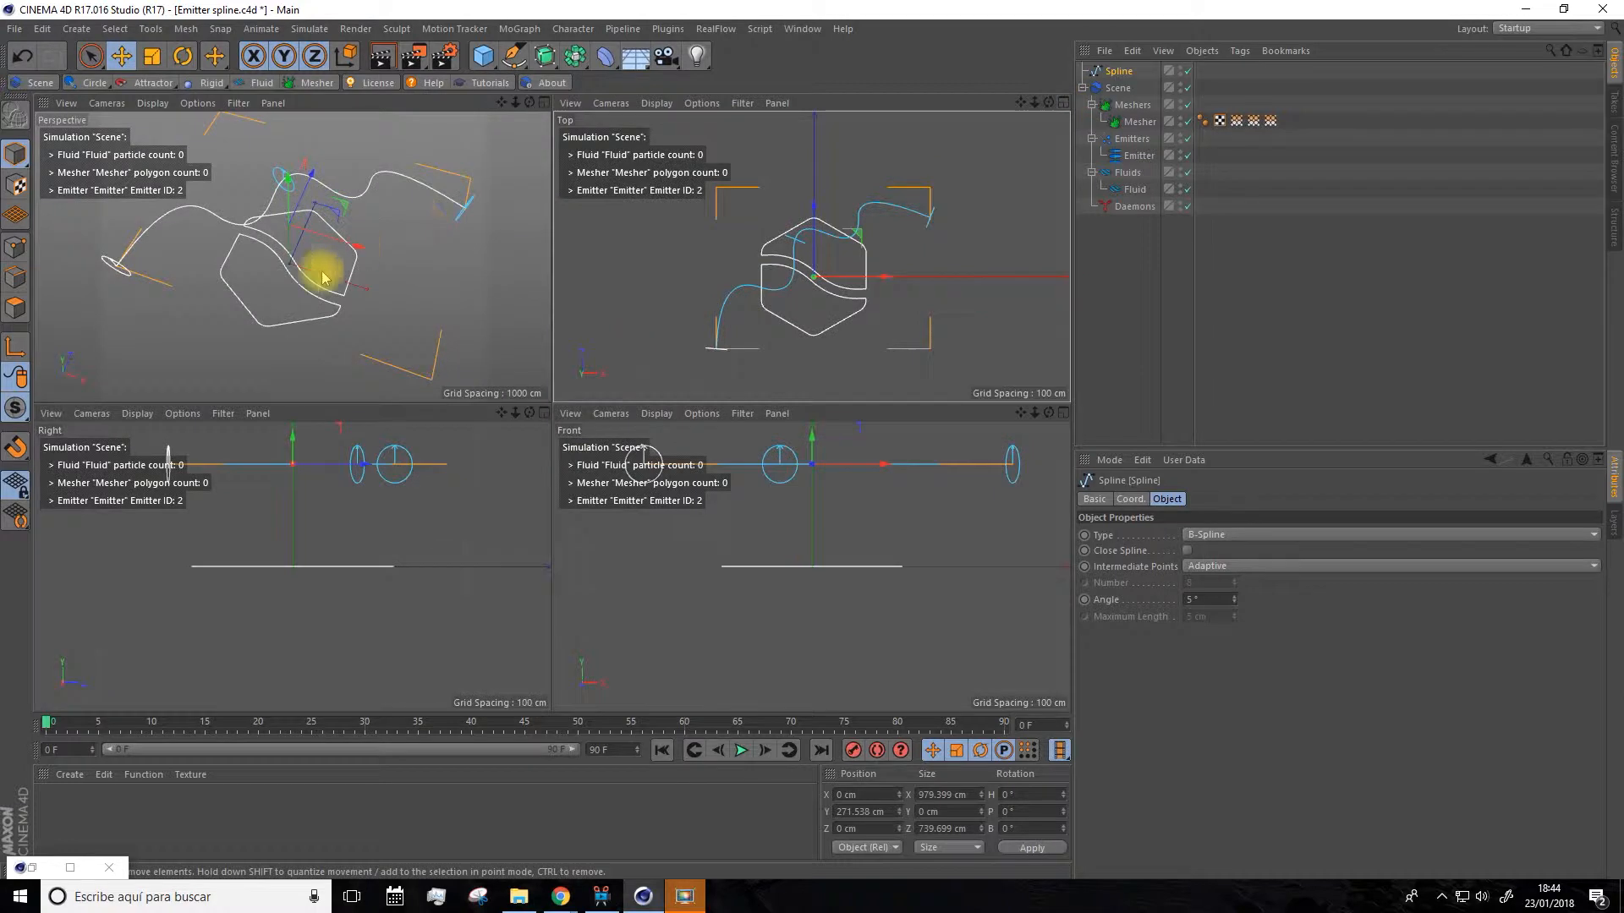
{"action": "left_click", "coordinate": [543, 105]}
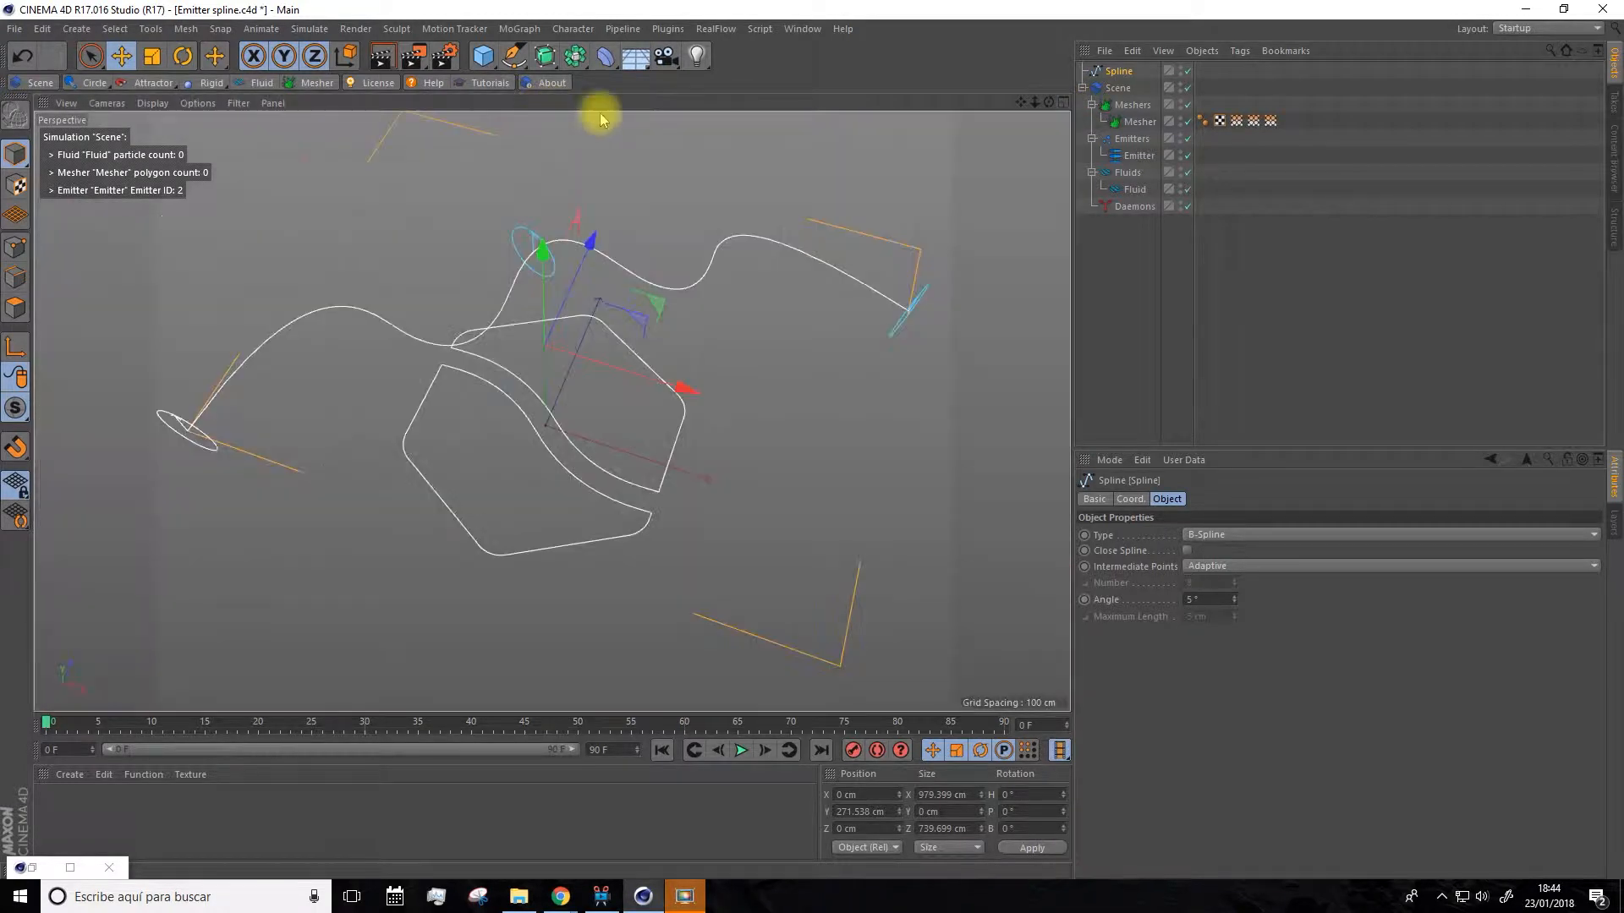
Show the spline emitter's Emission settings, play the simulation with Axis creation, and review the available Creation options.
{"action": "left_click", "coordinate": [1138, 156]}
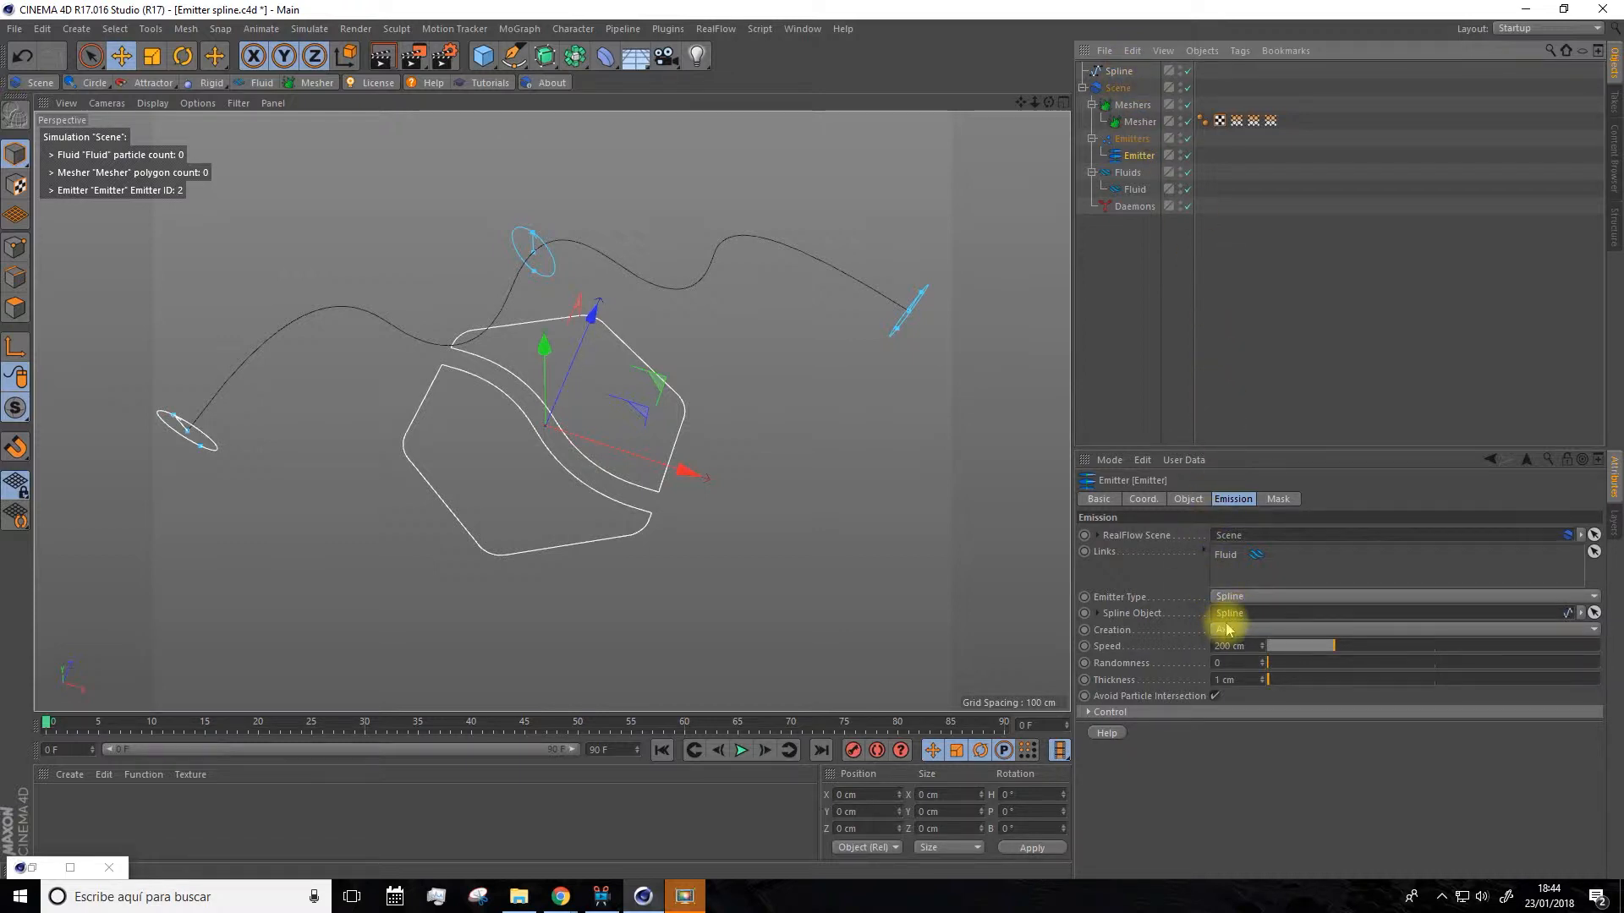
{"action": "left_click_drag", "start_coordinate": [721, 627], "coordinate": [714, 598], "text": "alt"}
{"action": "left_click", "coordinate": [741, 750]}
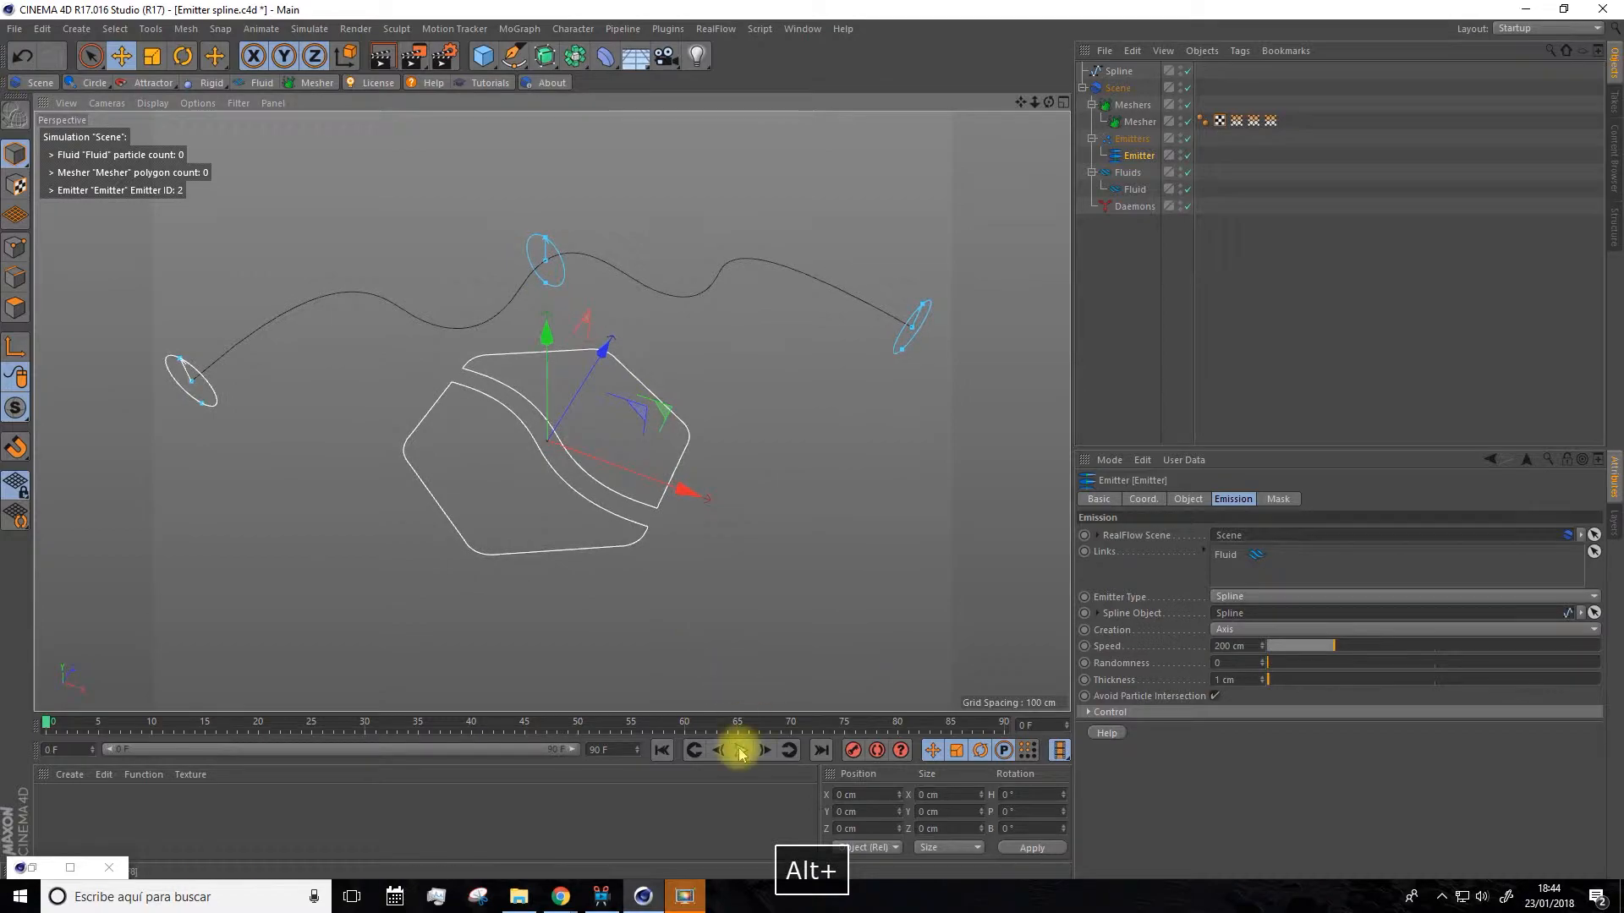
{"action": "left_click_drag", "start_coordinate": [634, 326], "coordinate": [885, 145], "text": "alt"}
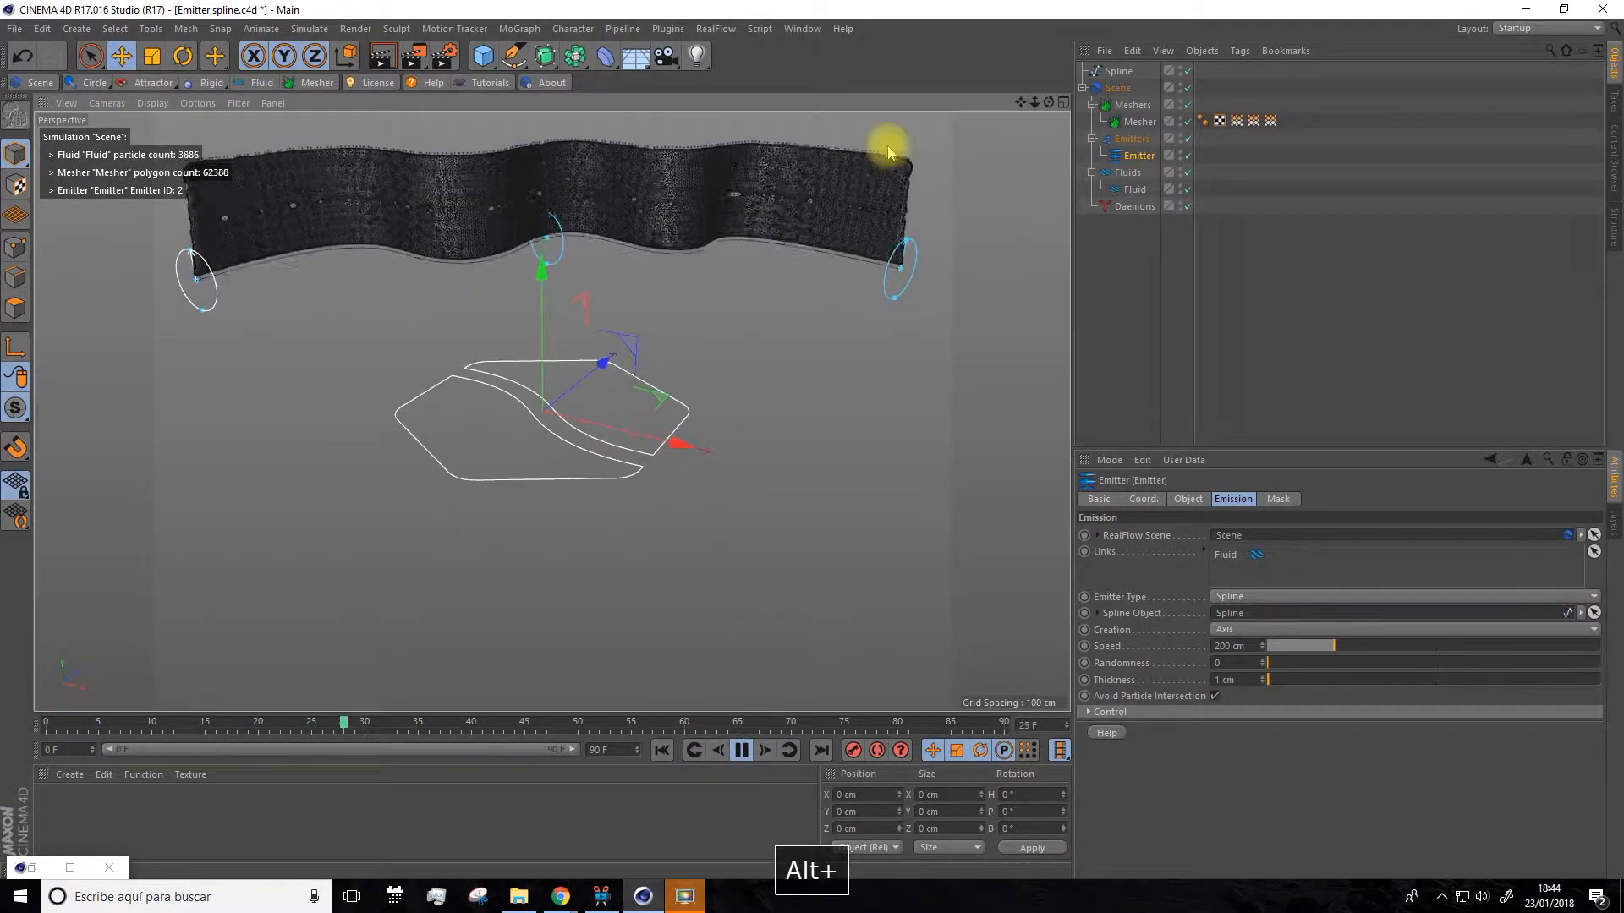
{"action": "left_click_drag", "start_coordinate": [1021, 102], "coordinate": [1044, 159]}
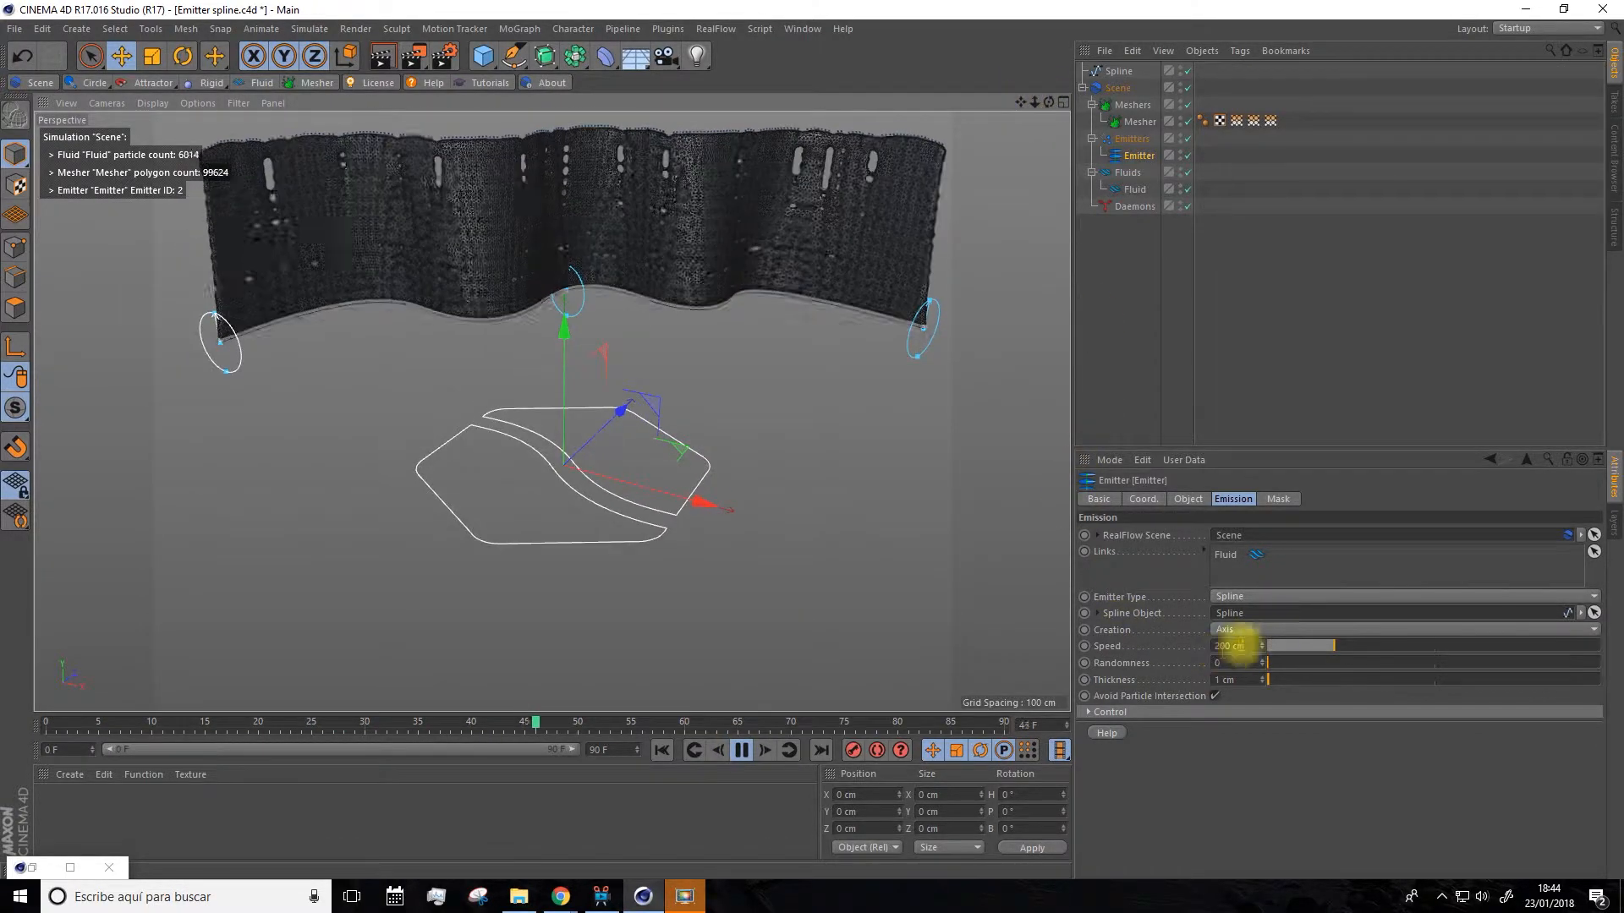
{"action": "left_click", "coordinate": [1231, 632]}
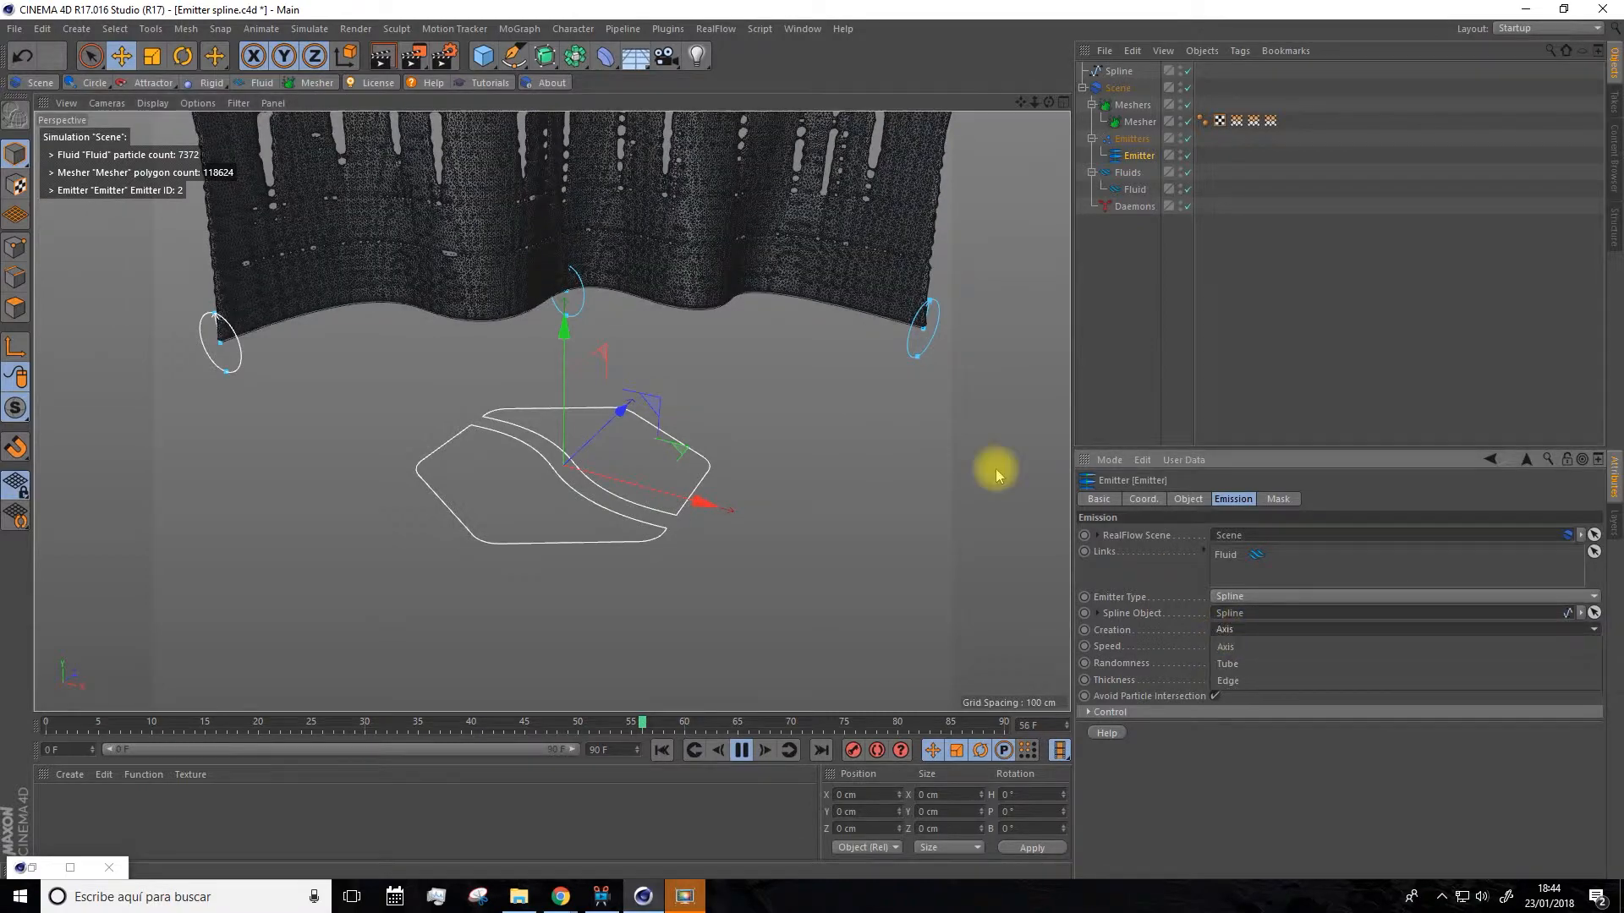
{"action": "left_click", "coordinate": [1024, 103]}
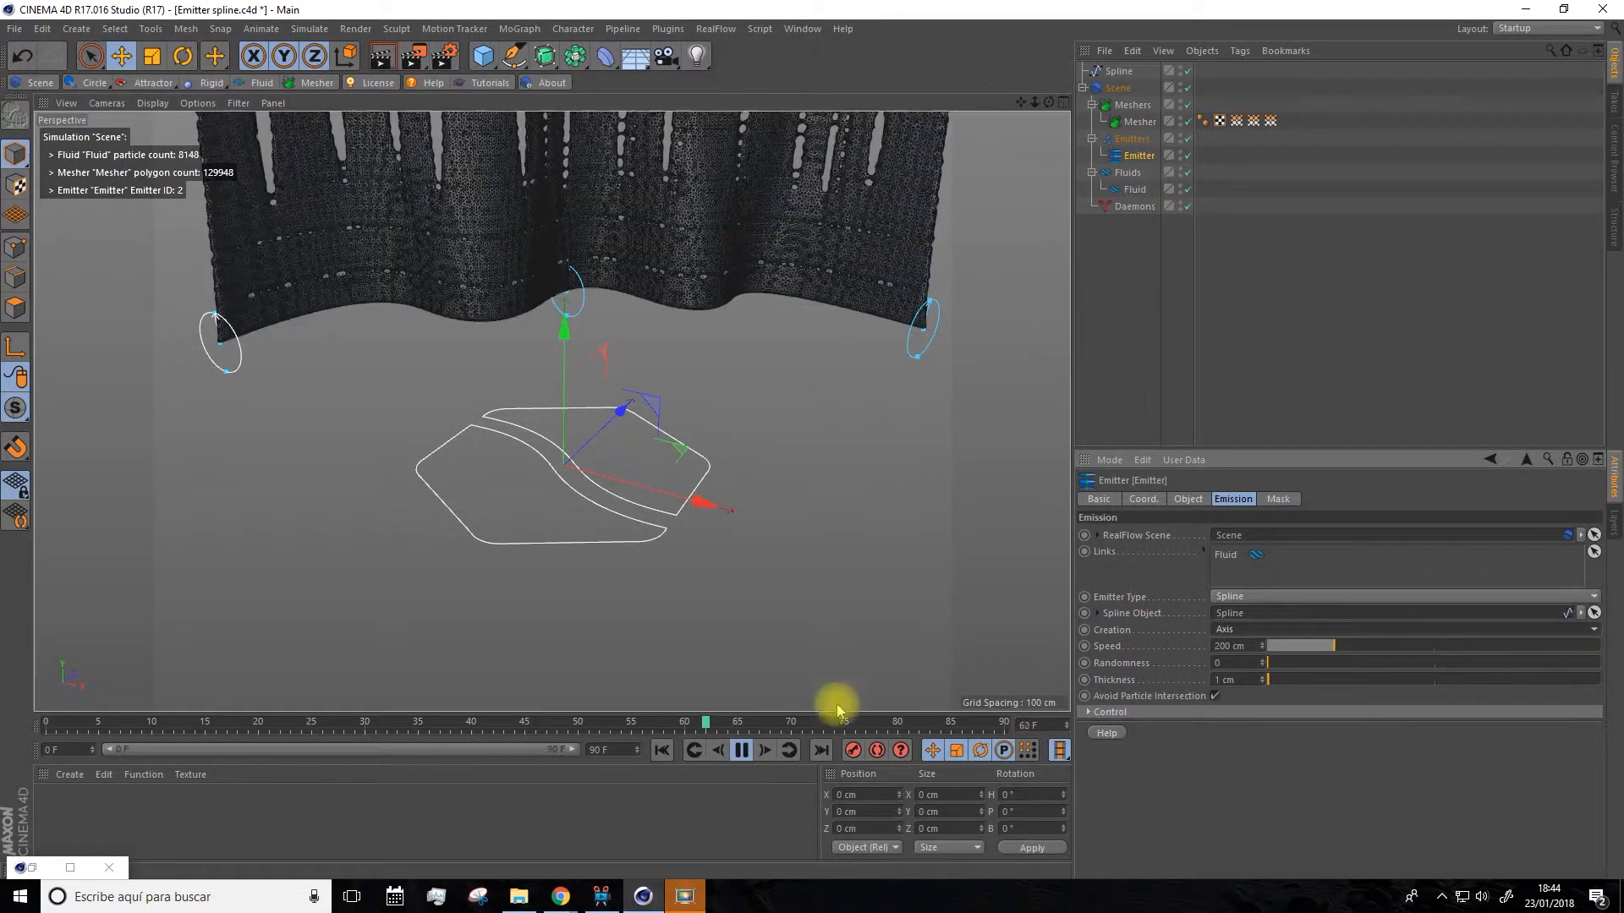
Stop and rewind the simulation, set the spline emitter's Creation to Tube, and play the emission.
{"action": "left_click", "coordinate": [744, 751]}
{"action": "left_click_drag", "start_coordinate": [1014, 107], "coordinate": [854, 397]}
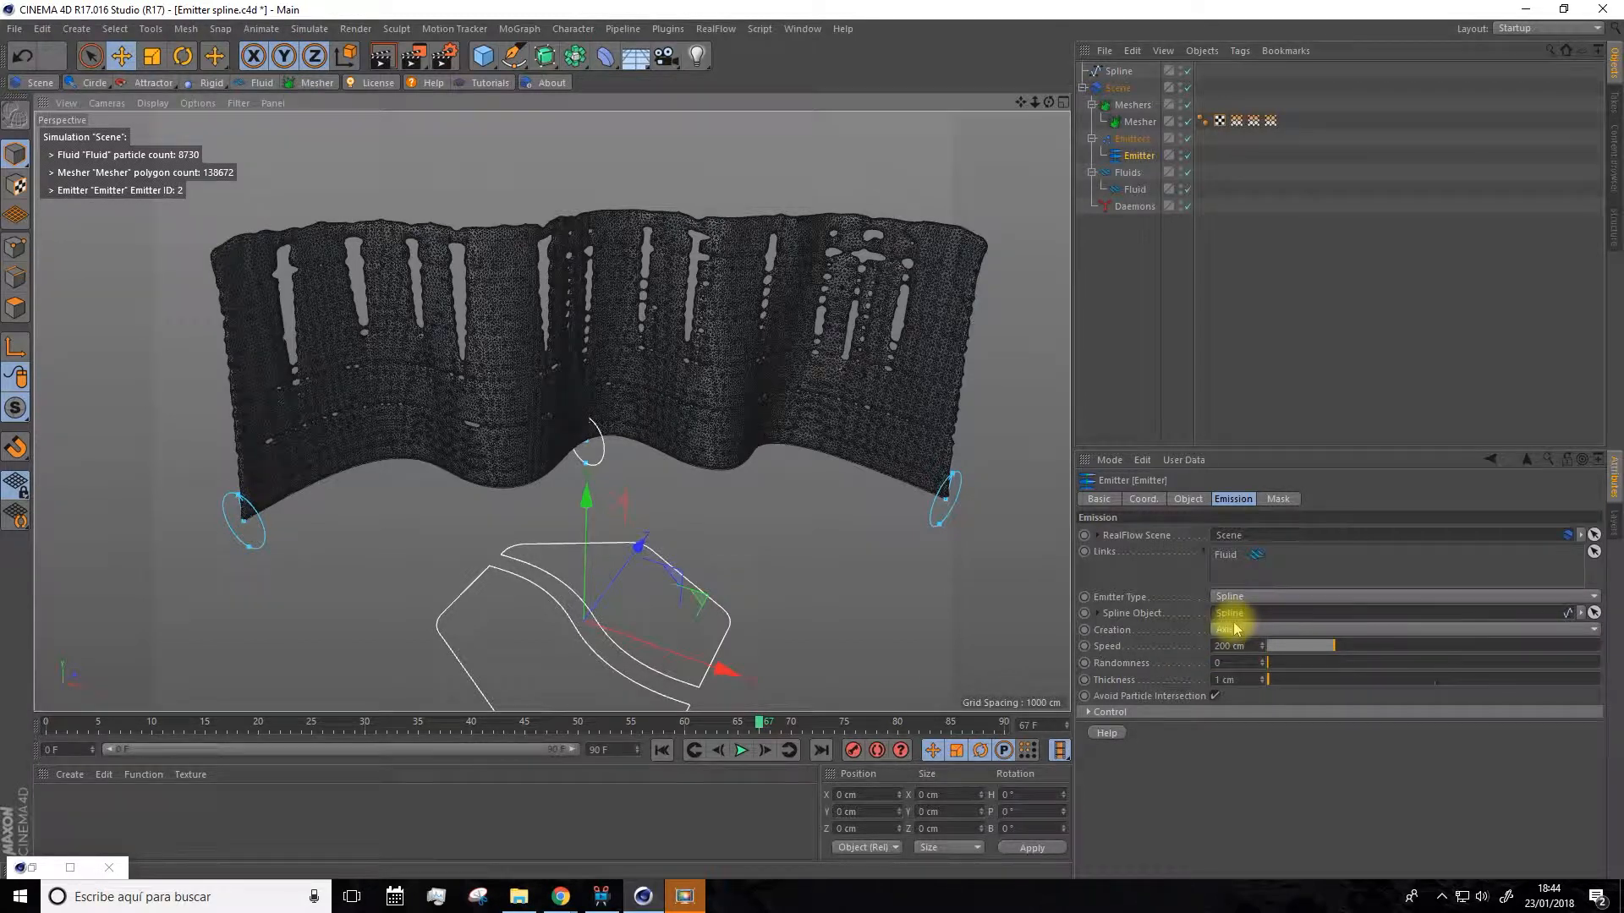
{"action": "left_click", "coordinate": [668, 751]}
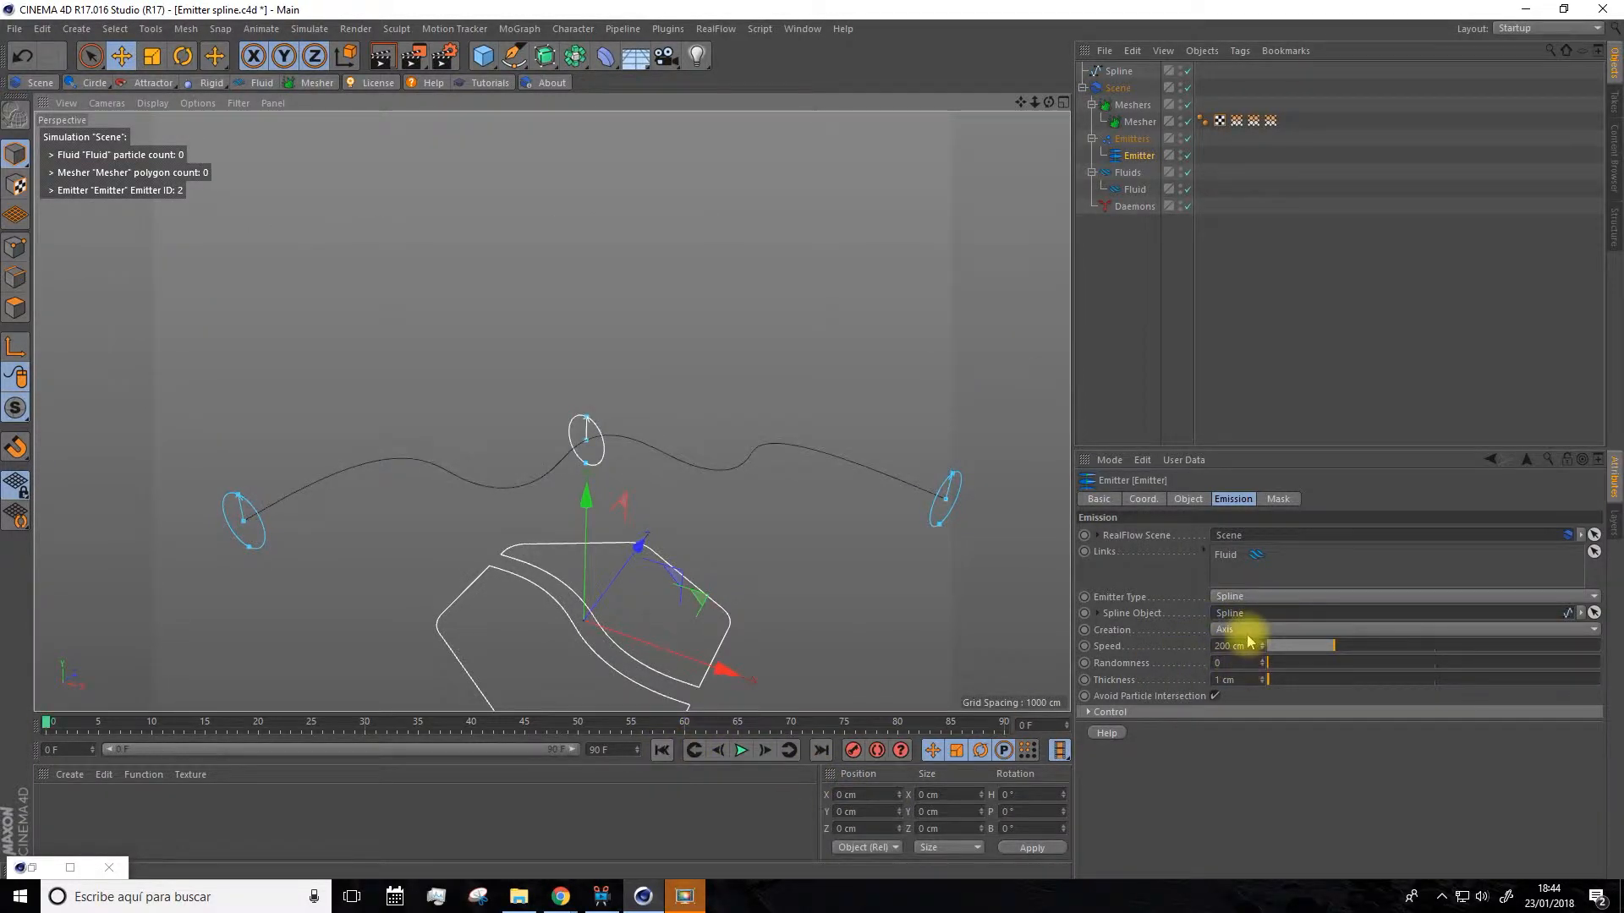
{"action": "left_click", "coordinate": [1249, 636]}
{"action": "left_click", "coordinate": [1232, 661]}
{"action": "left_click", "coordinate": [741, 751]}
{"action": "left_click_drag", "start_coordinate": [584, 499], "coordinate": [544, 460], "text": "alt"}
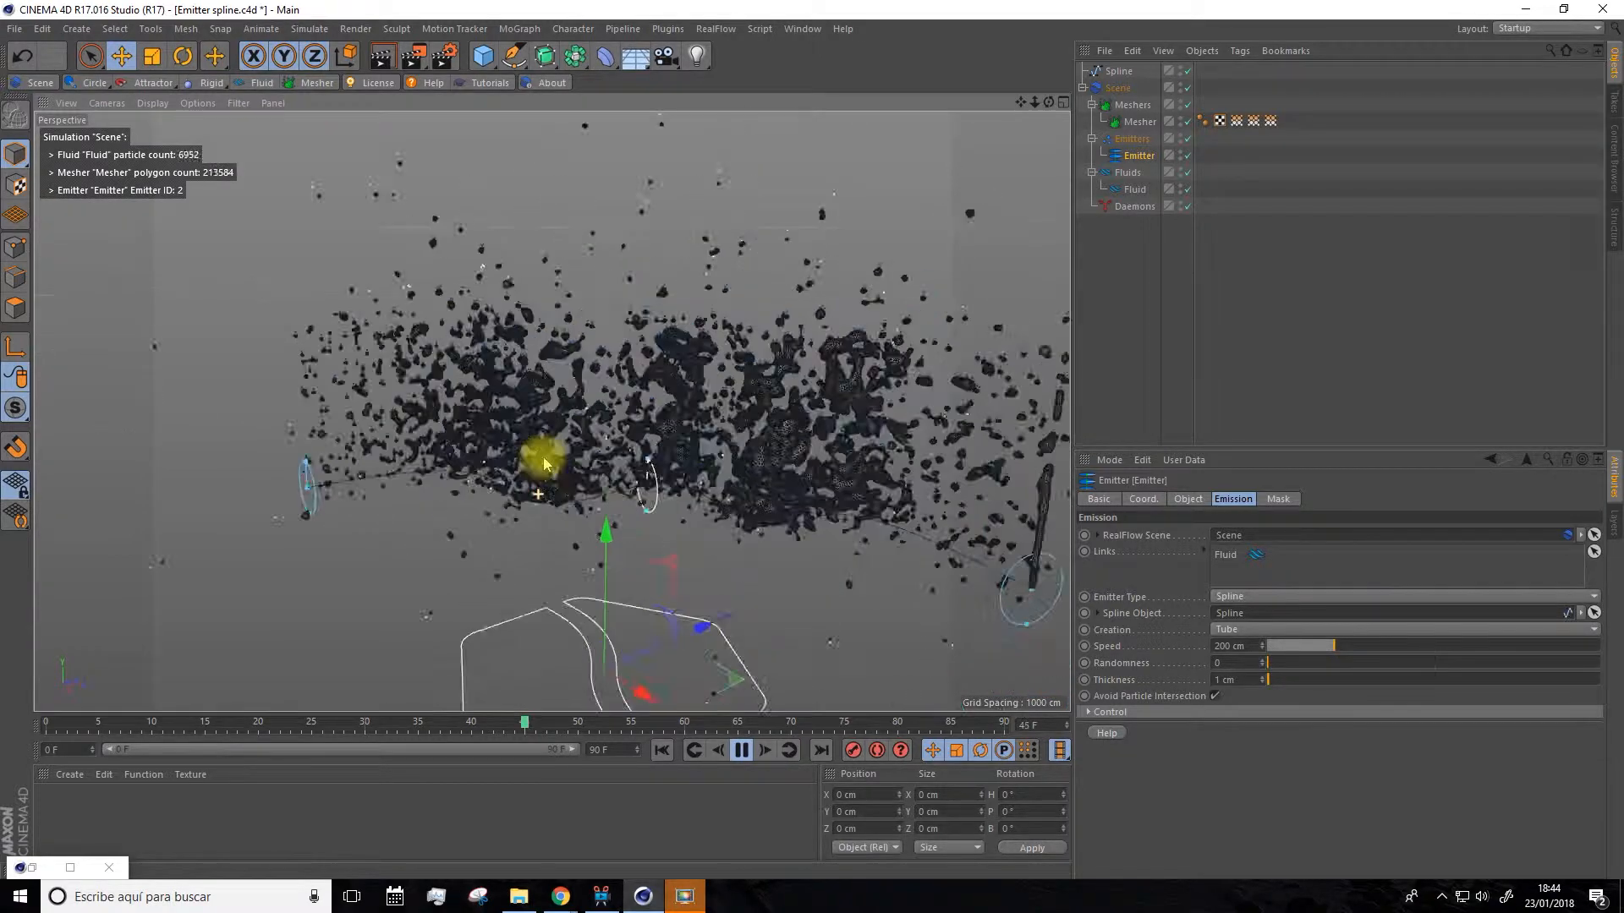
Set the spline emitter's Creation to Edge during playback, watch the emission along the spline, then stop the simulation.
{"action": "left_click", "coordinate": [1279, 627]}
{"action": "left_click", "coordinate": [1245, 674]}
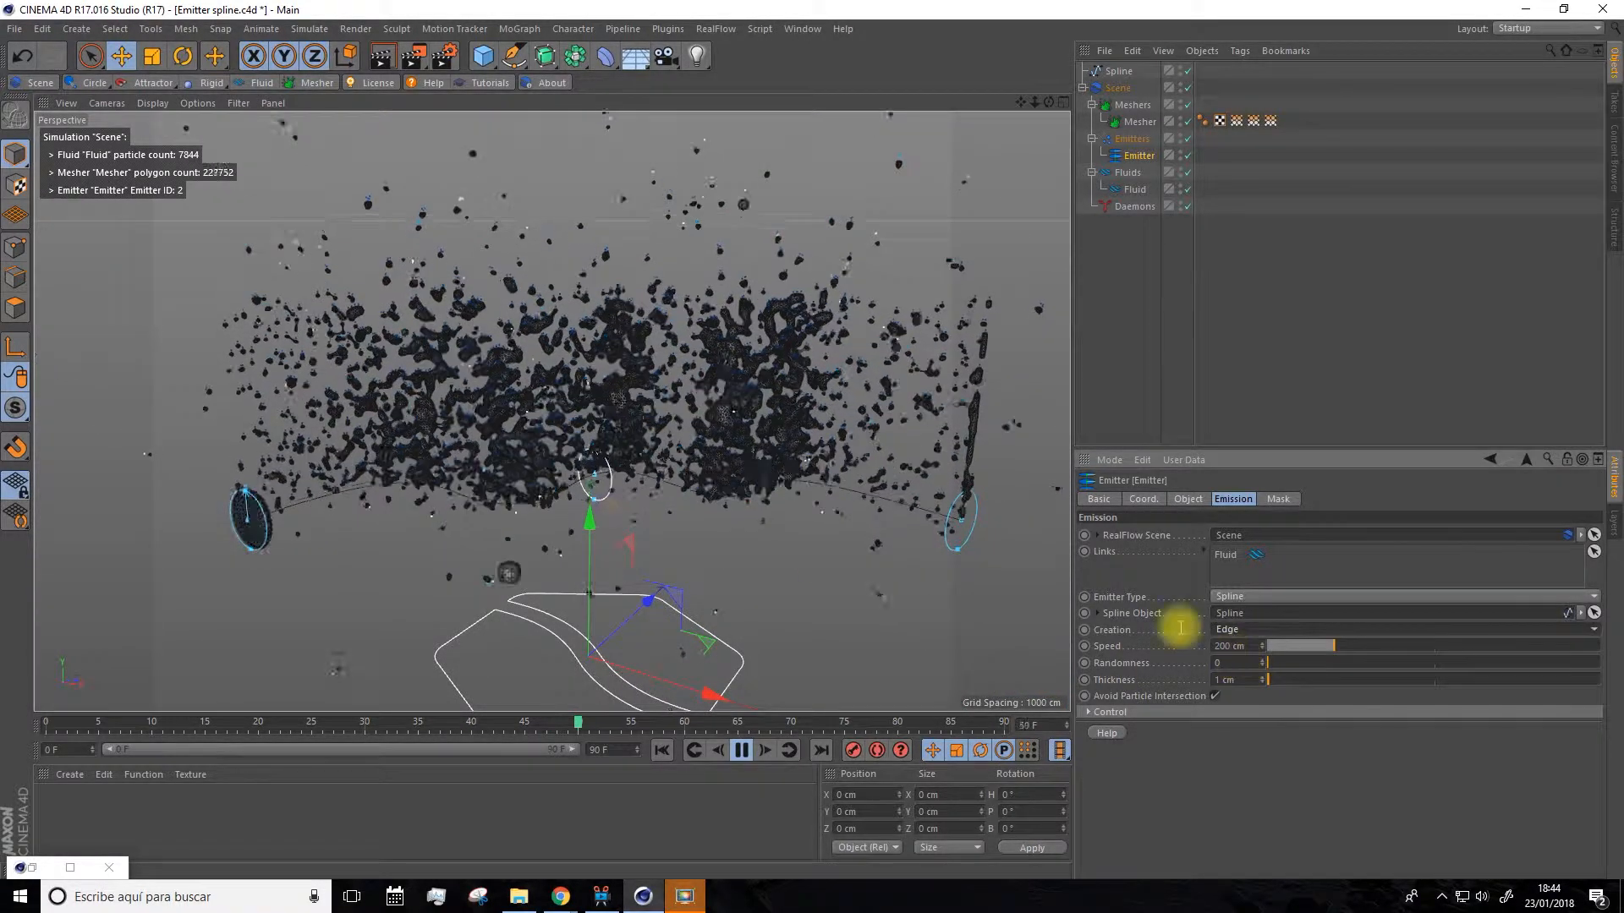
{"action": "left_click_drag", "start_coordinate": [619, 532], "coordinate": [611, 546], "text": "alt"}
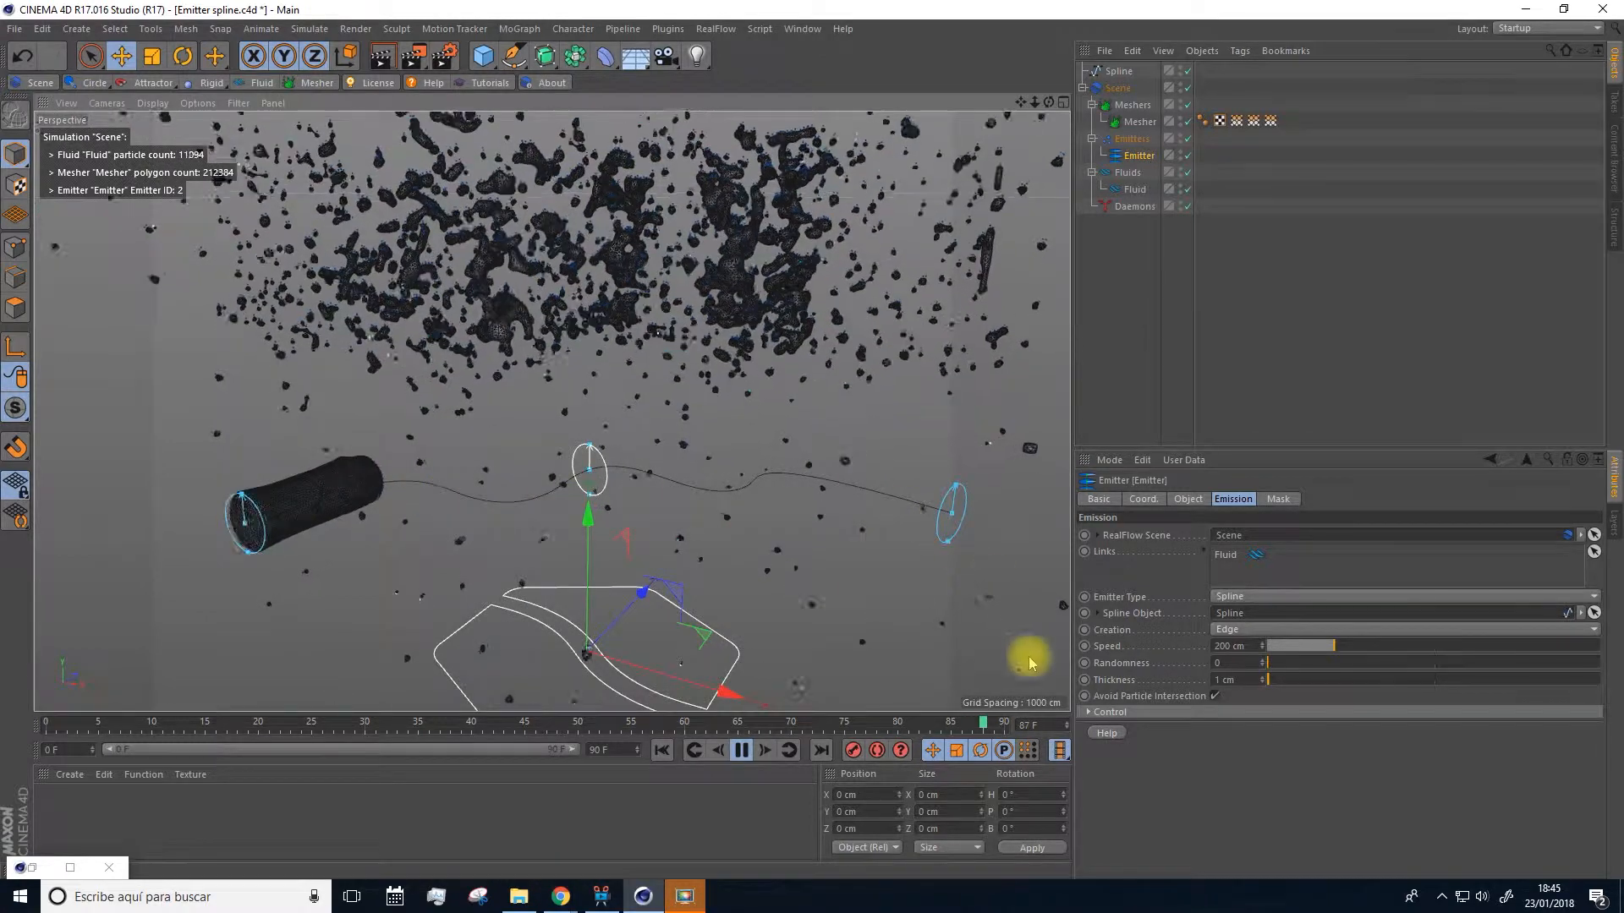
{"action": "left_click", "coordinate": [741, 751]}
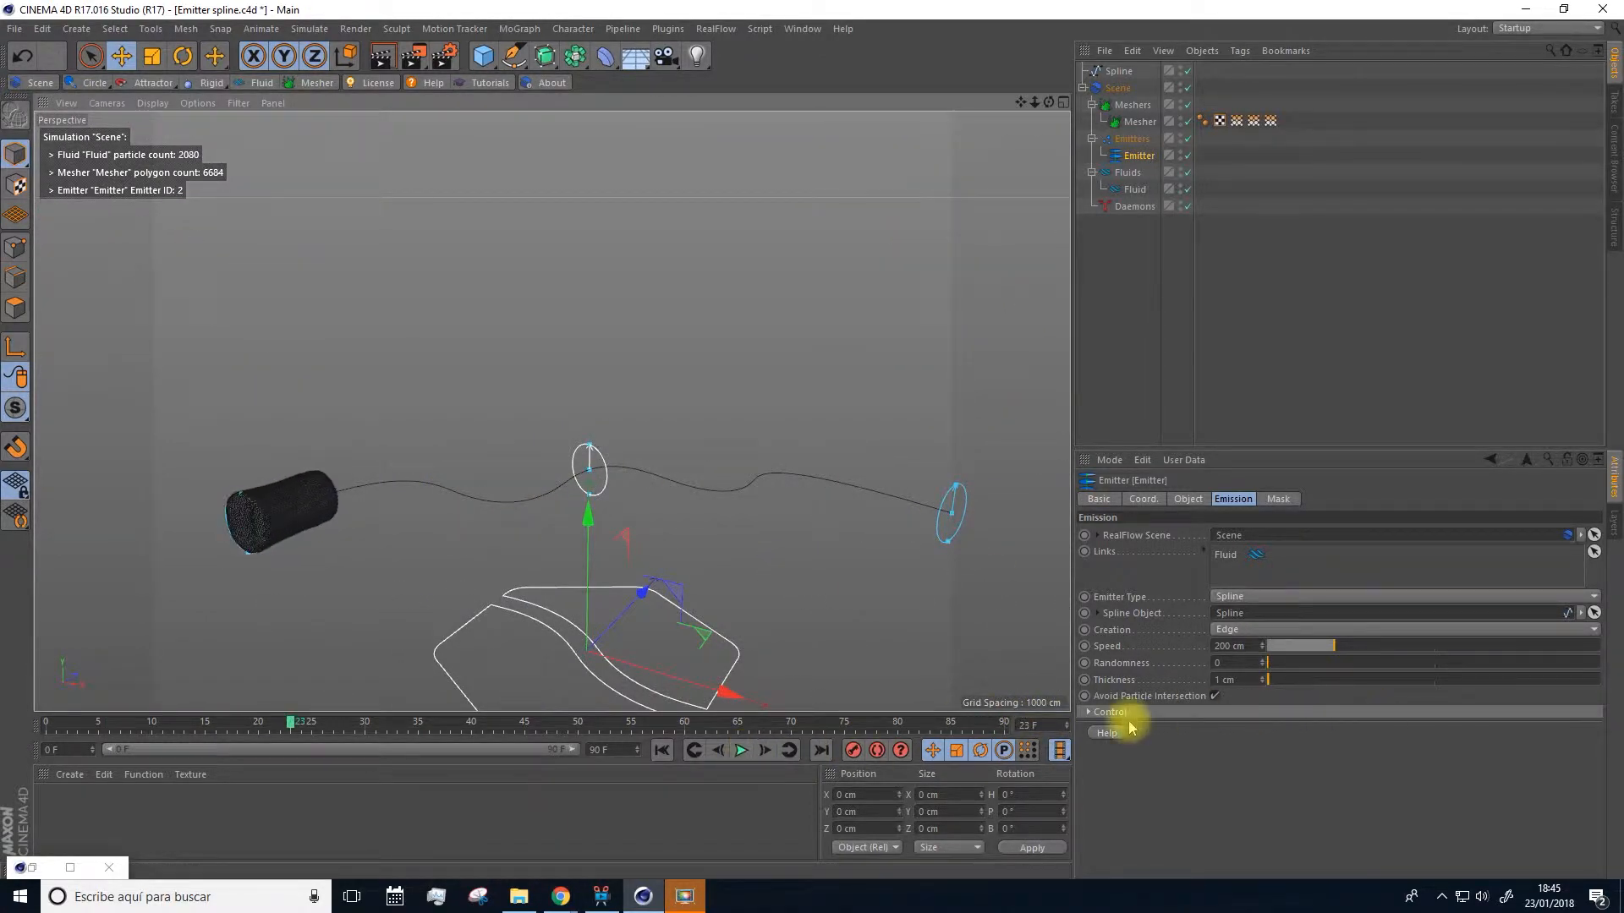
Expand the spline emitter's Control settings and examine the control circles along the spline from different angles.
{"action": "left_click", "coordinate": [1088, 714]}
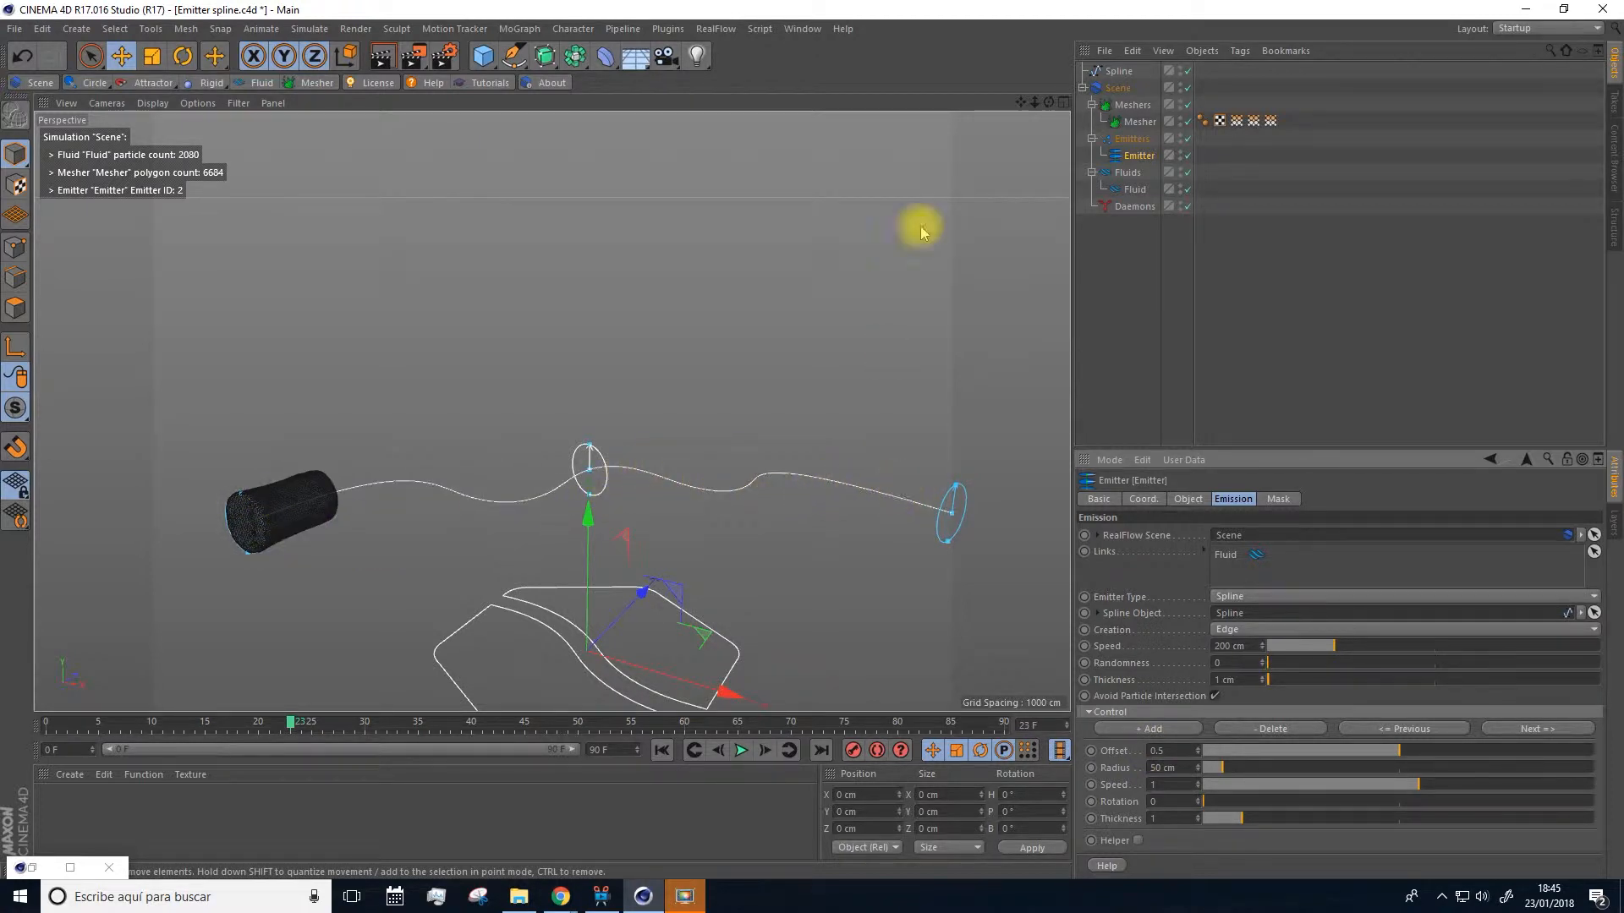
{"action": "left_click_drag", "start_coordinate": [1020, 102], "coordinate": [989, 61]}
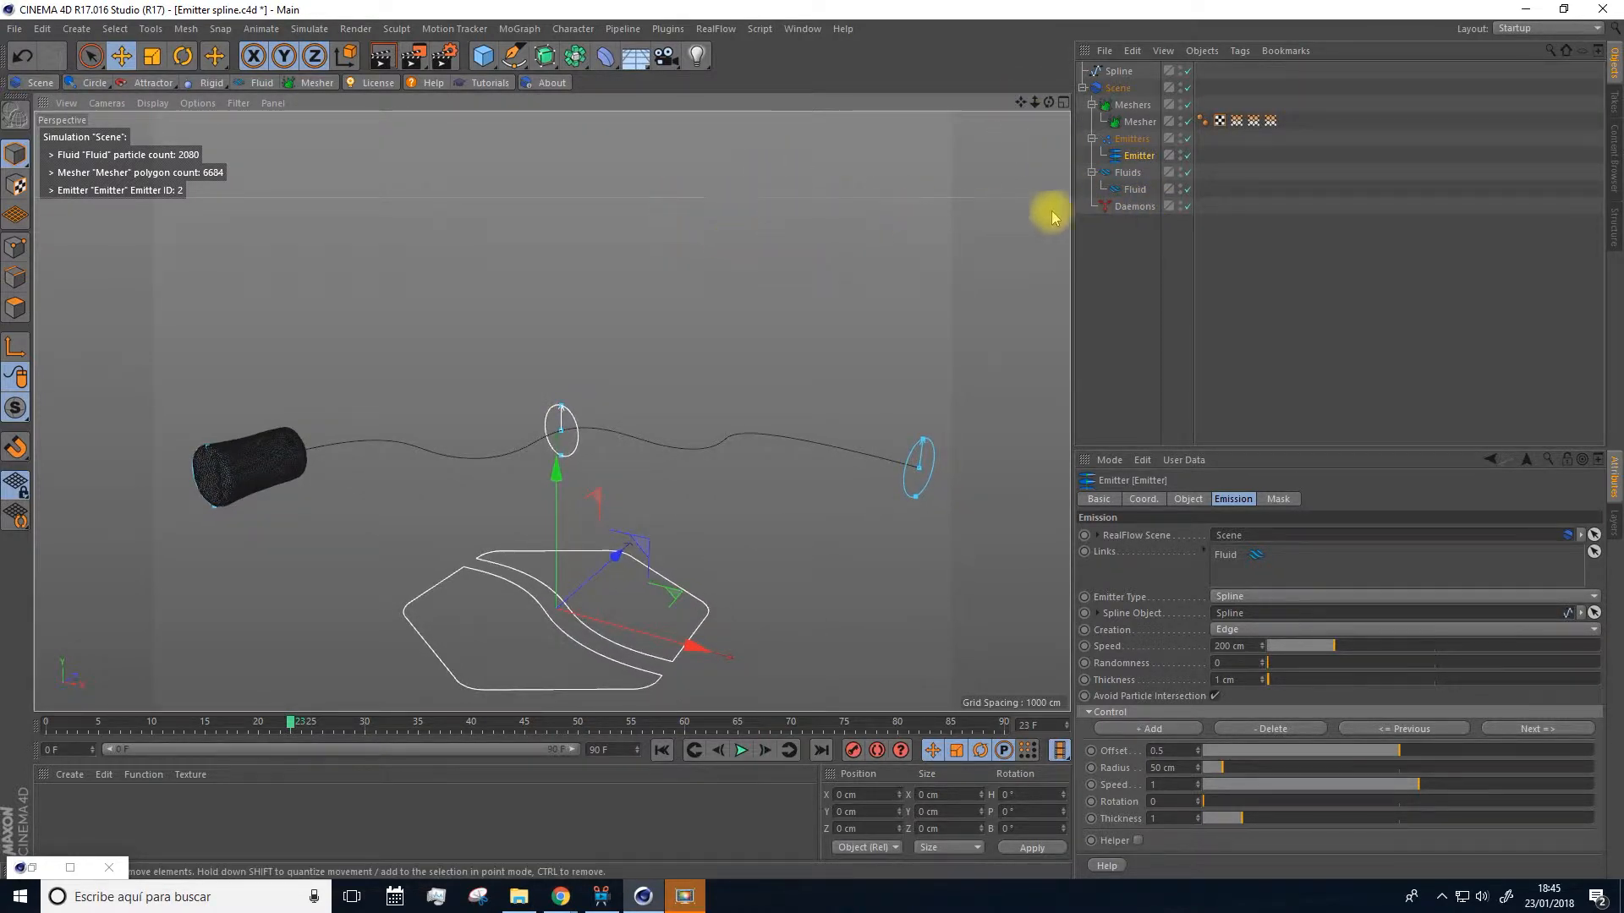
{"action": "left_click_drag", "start_coordinate": [1053, 217], "coordinate": [1051, 263]}
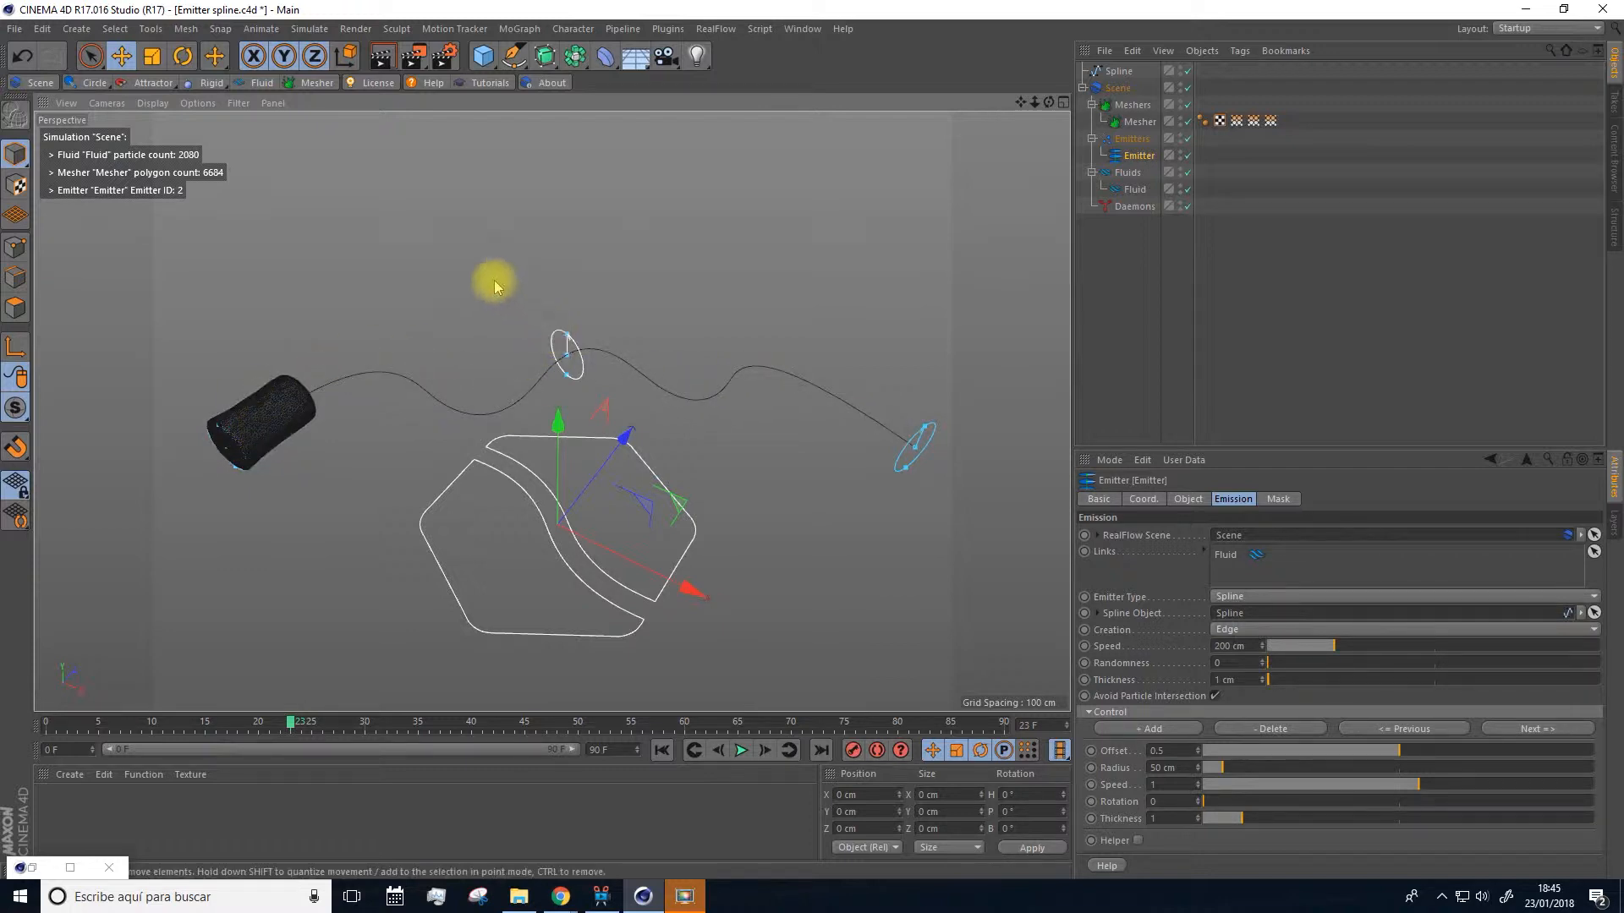
{"action": "left_click_drag", "start_coordinate": [717, 278], "coordinate": [714, 242], "text": "alt"}
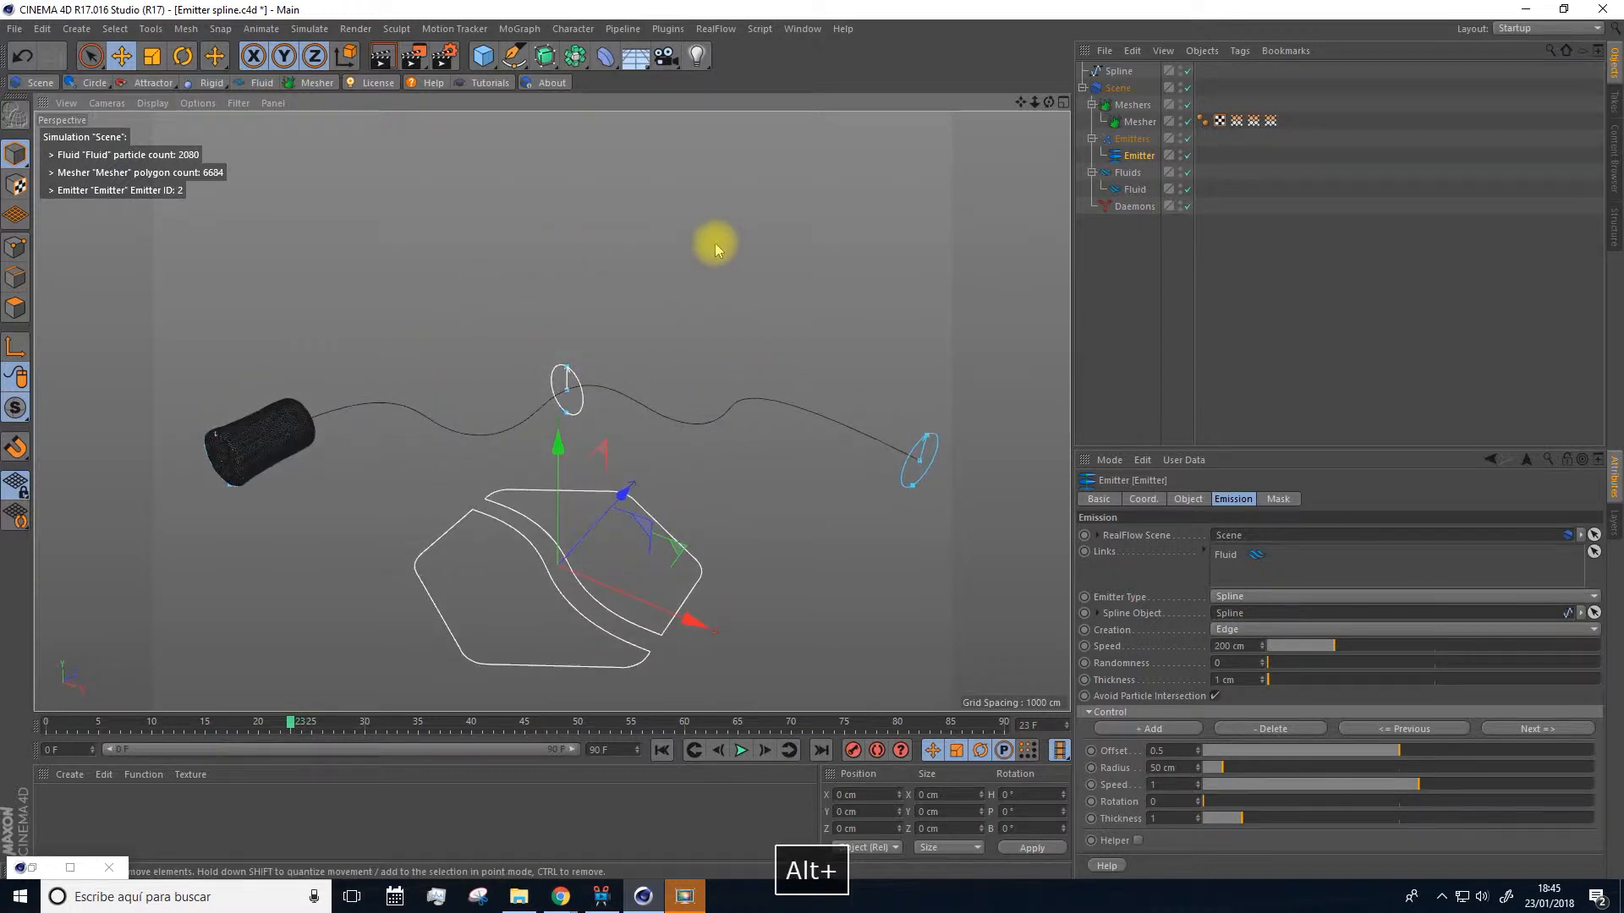
Review the available emitter types and open the Emitter square scene.
{"action": "left_click", "coordinate": [144, 83]}
{"action": "left_click", "coordinate": [117, 92]}
{"action": "left_click", "coordinate": [94, 83]}
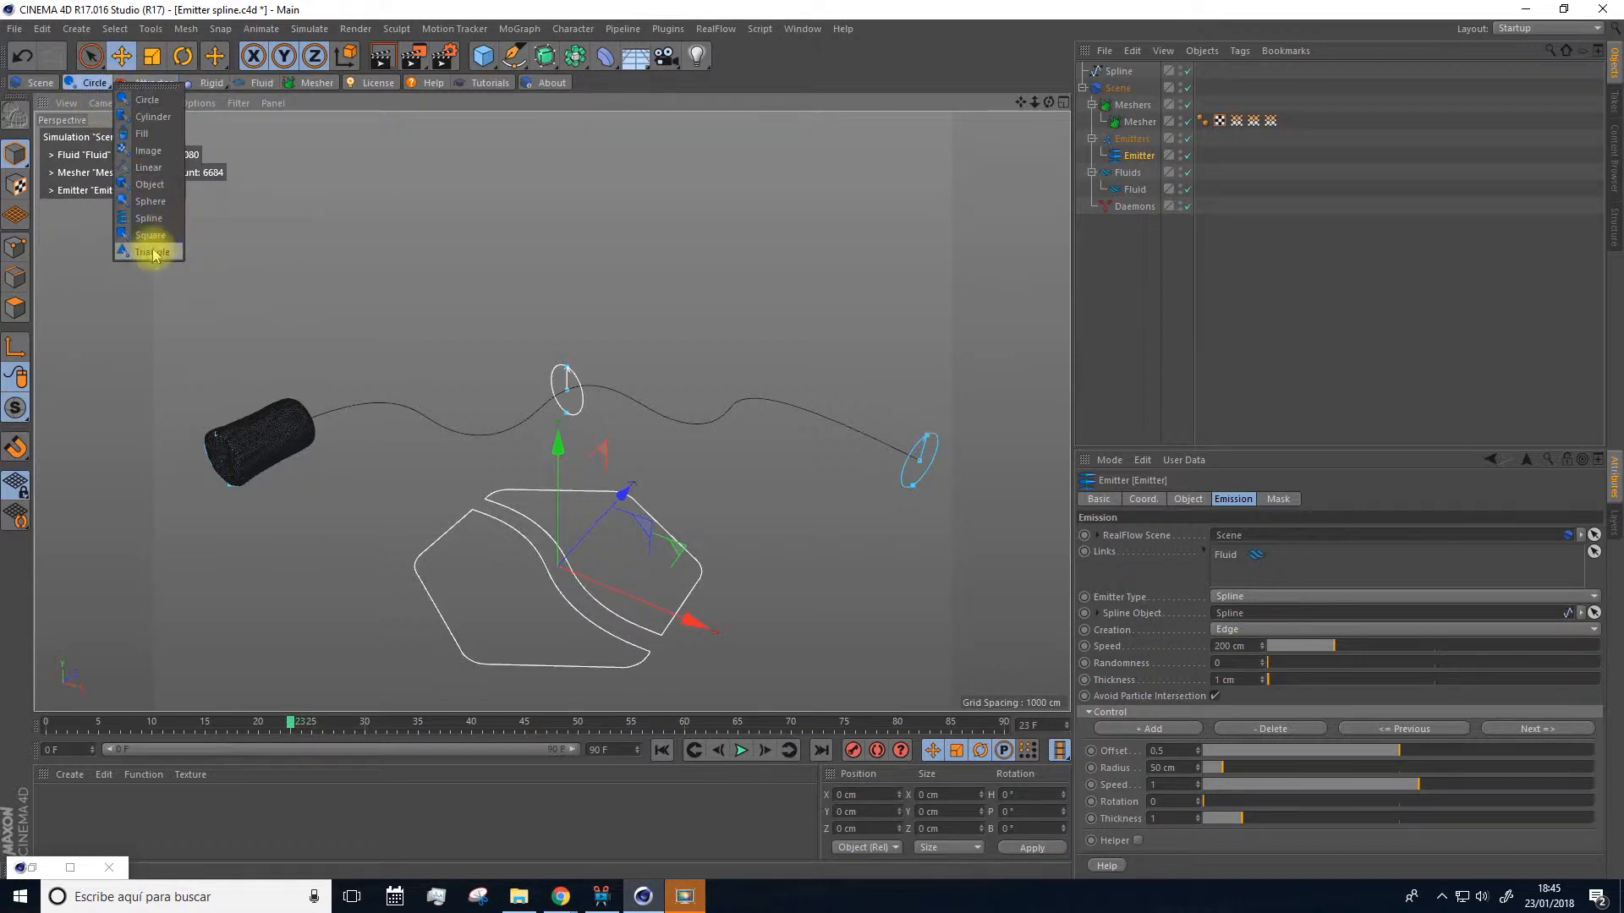
{"action": "left_click", "coordinate": [14, 29]}
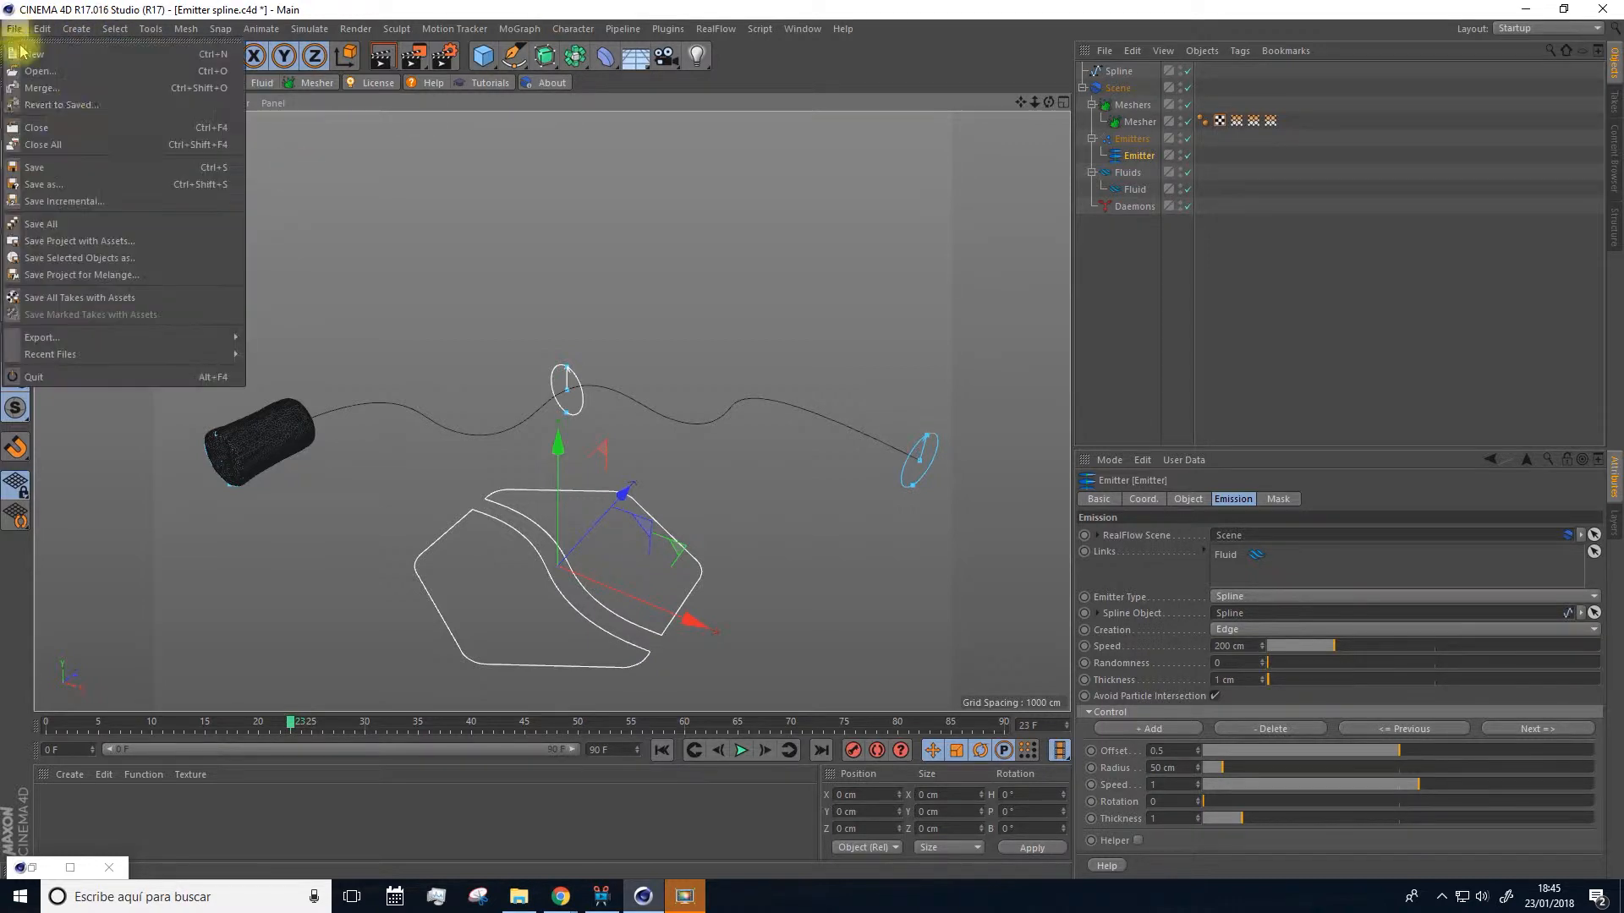
{"action": "left_click", "coordinate": [56, 74]}
{"action": "scroll", "coordinate": [547, 406], "scroll_direction": "down", "scroll_amount": 3}
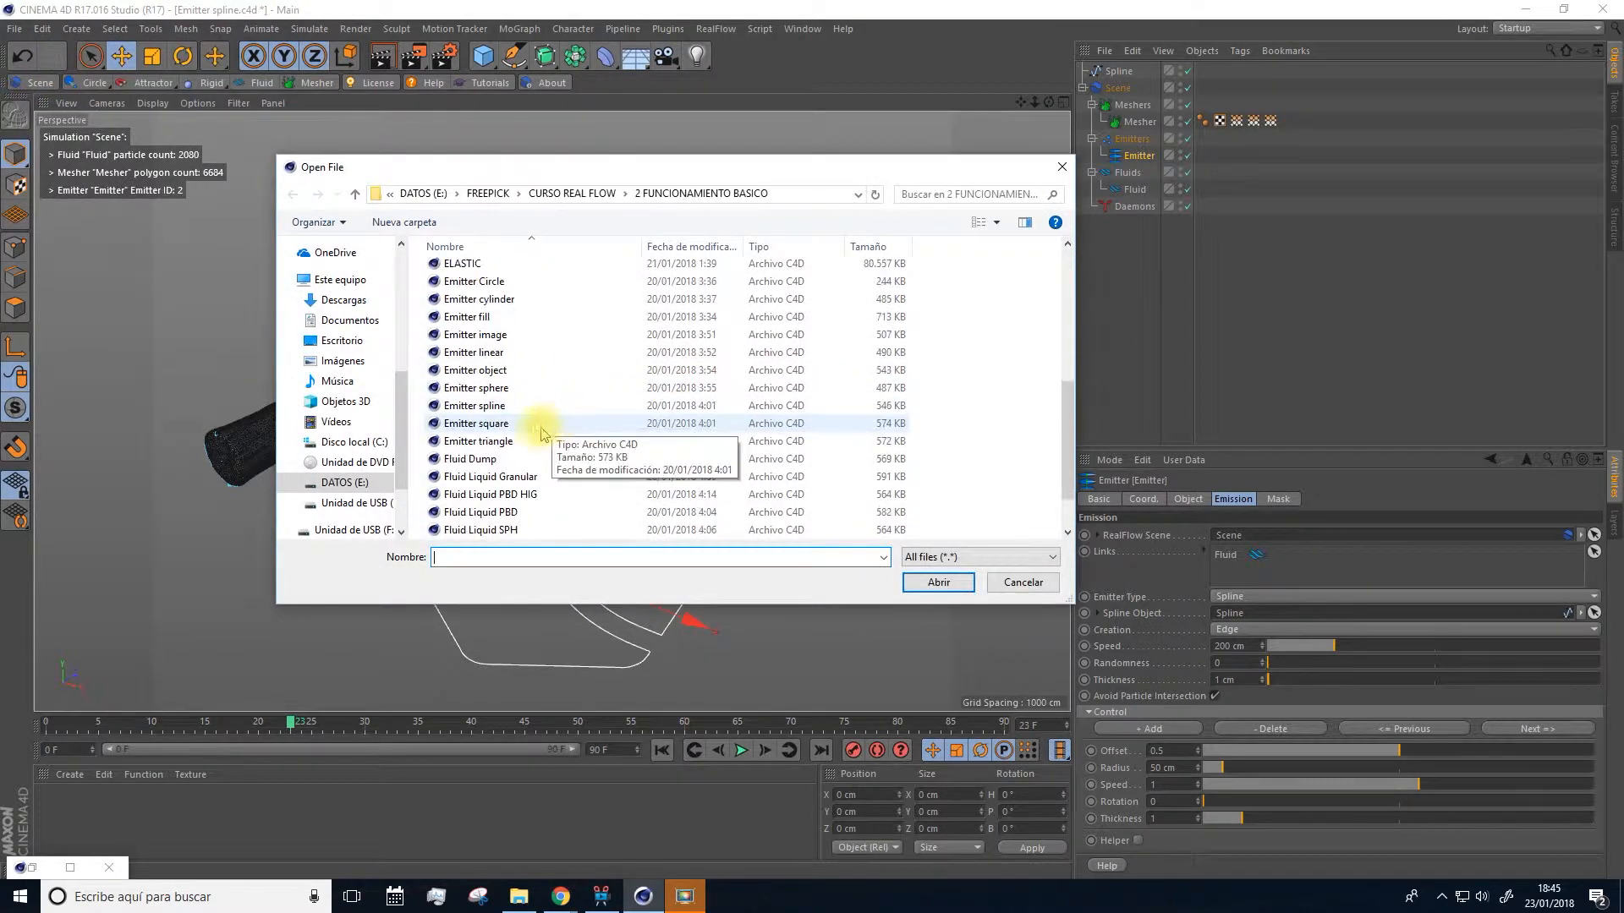
{"action": "left_click", "coordinate": [493, 425]}
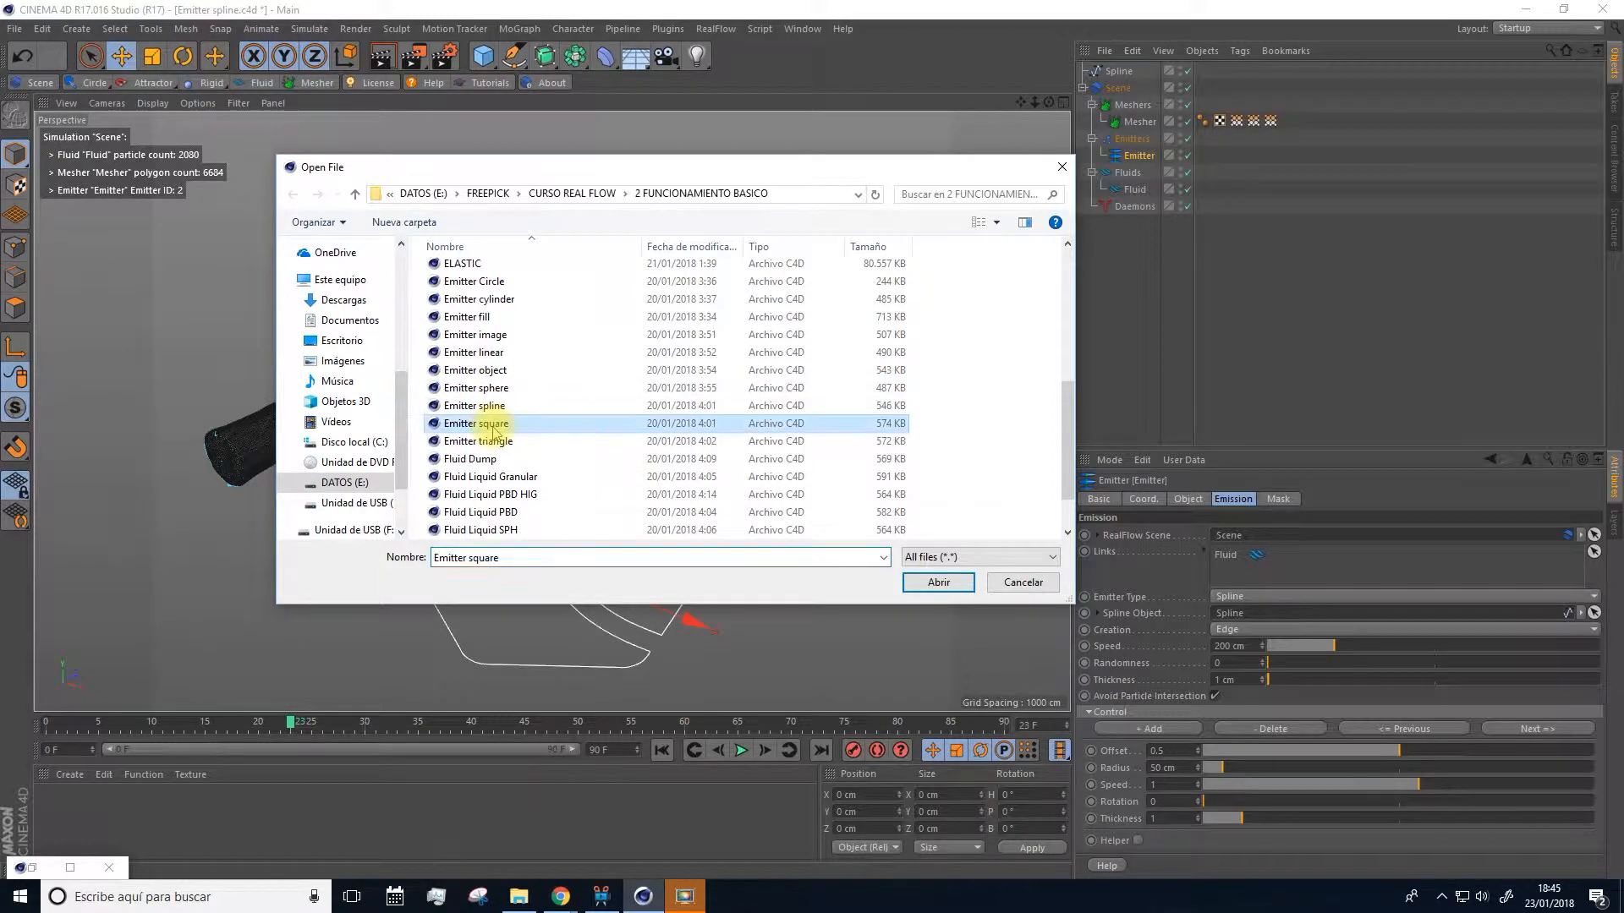
{"action": "left_click", "coordinate": [916, 590]}
Show the square emitter's Emission settings, enable Side Emission, and play the simulation.
{"action": "left_click_drag", "start_coordinate": [608, 362], "coordinate": [569, 438], "text": "alt"}
{"action": "right_click_drag", "start_coordinate": [569, 438], "coordinate": [587, 409], "text": "alt"}
{"action": "left_click_drag", "start_coordinate": [588, 411], "coordinate": [551, 290], "text": "alt"}
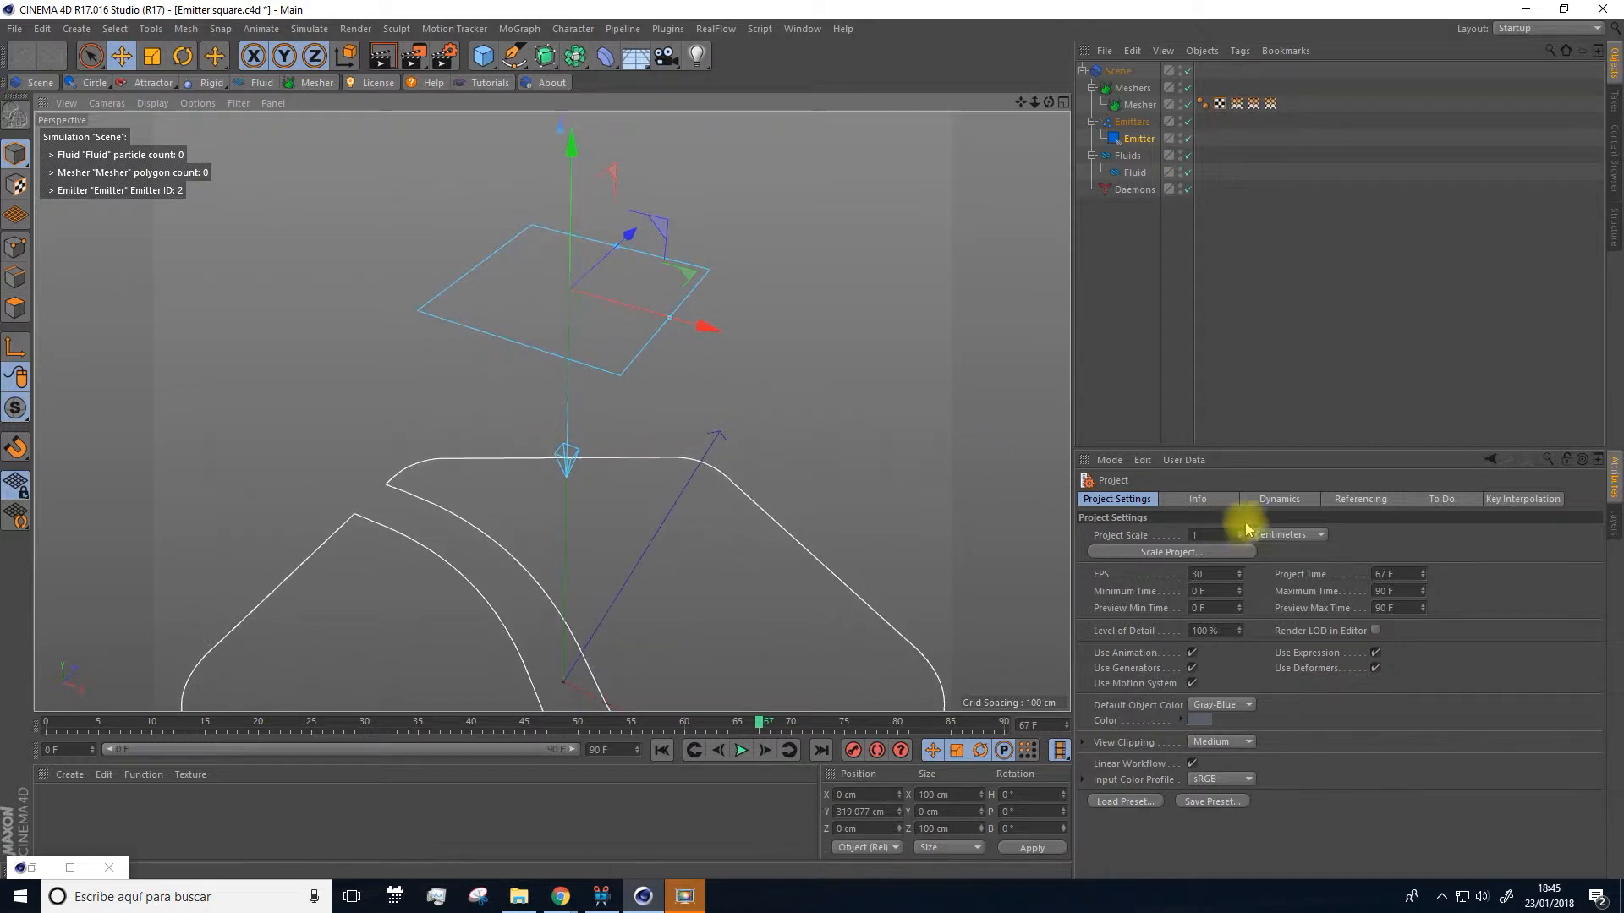
{"action": "left_click", "coordinate": [1124, 141]}
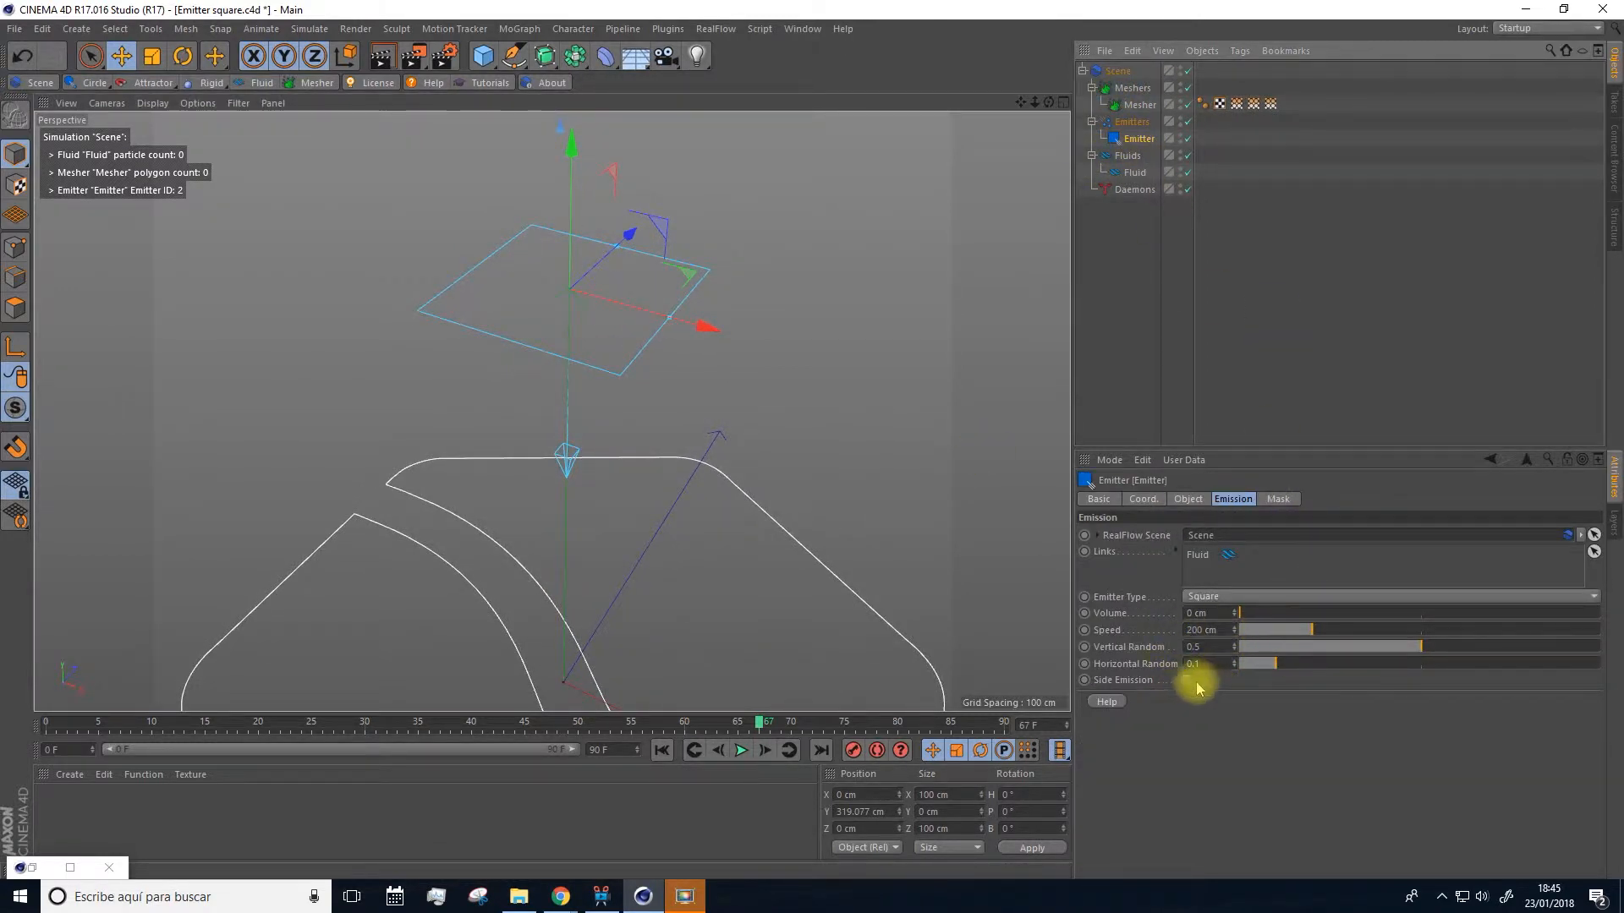
{"action": "left_click", "coordinate": [1188, 682]}
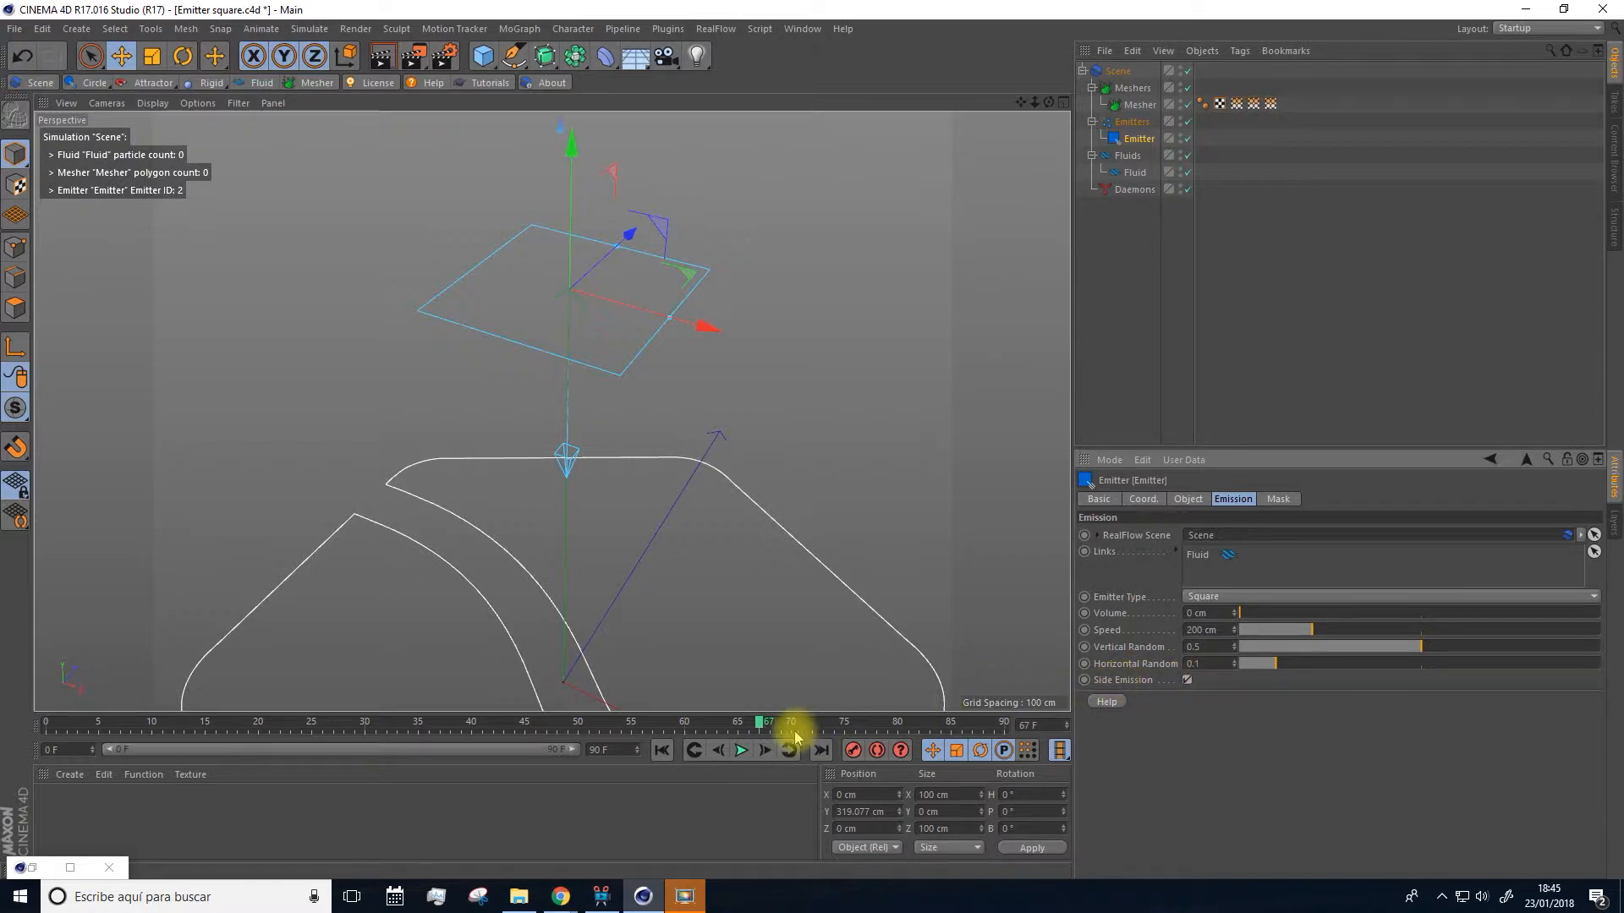
{"action": "left_click", "coordinate": [752, 751]}
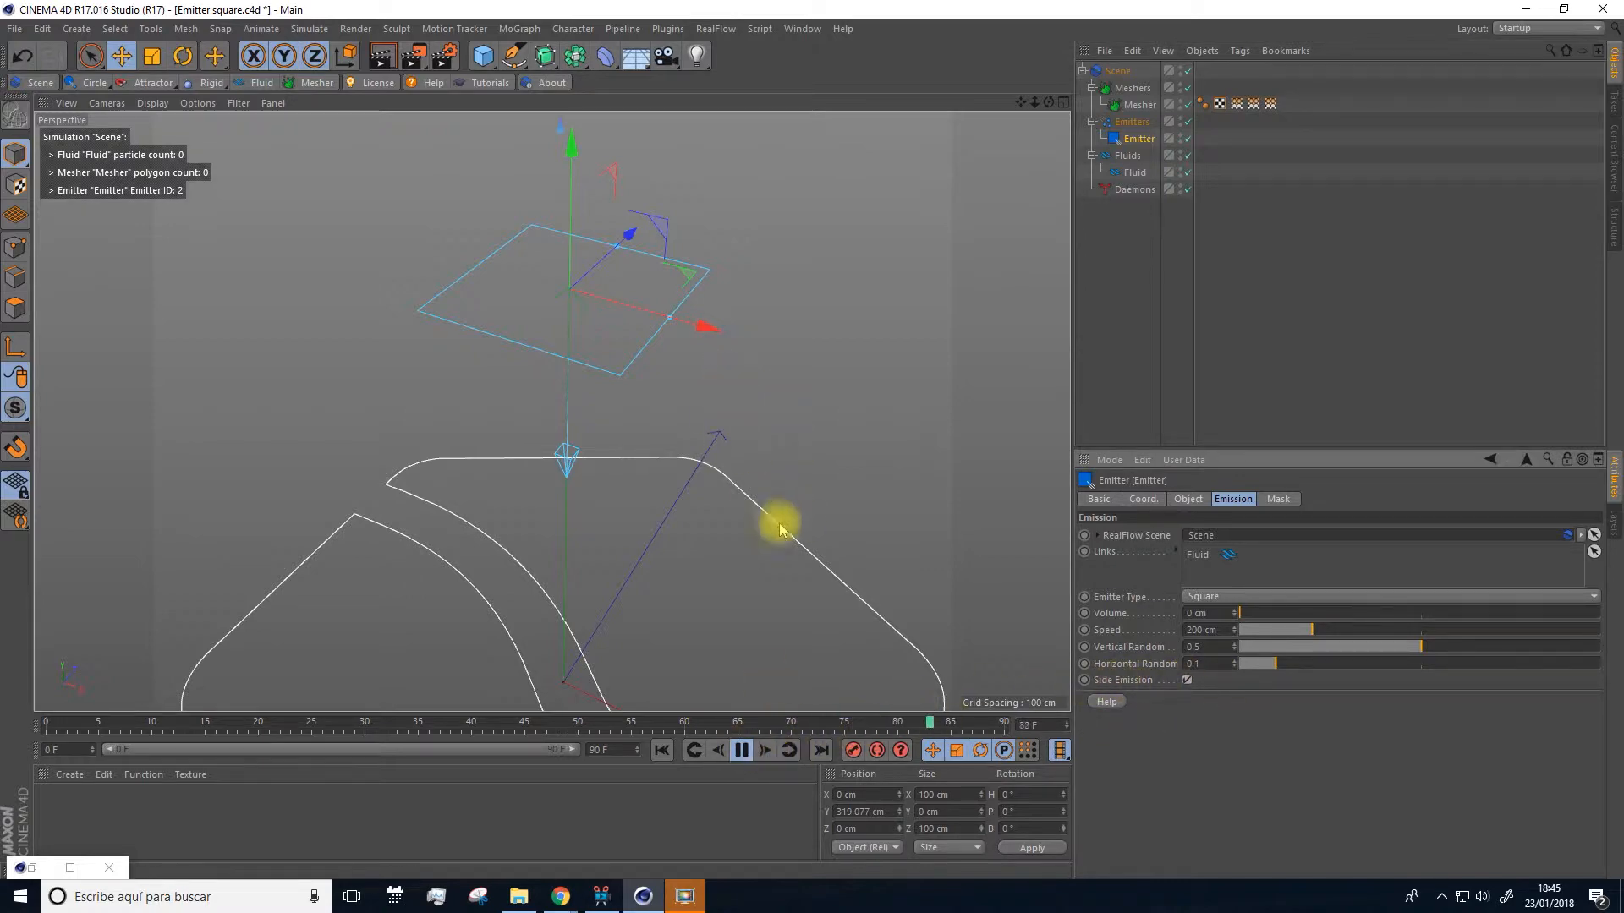
{"action": "scroll", "coordinate": [754, 497], "scroll_direction": "down", "scroll_amount": 5}
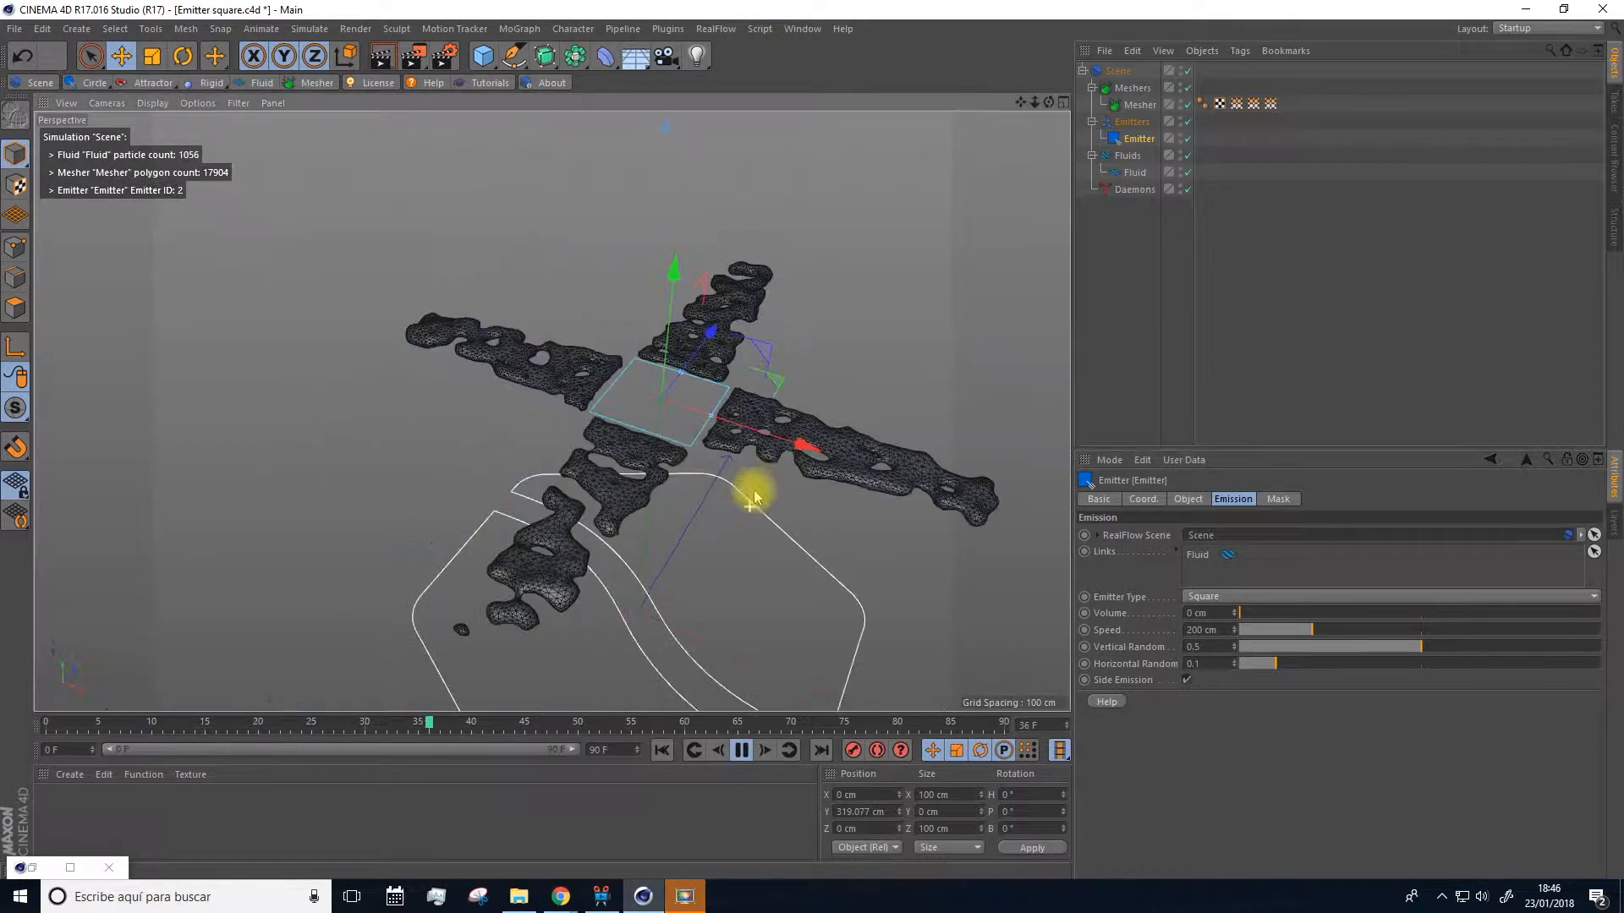
Turn off the square emitter's Side Emission during playback and view the emission from several angles.
{"action": "scroll", "coordinate": [753, 498], "scroll_direction": "down", "scroll_amount": 4}
{"action": "left_click_drag", "start_coordinate": [770, 545], "coordinate": [780, 583], "text": "alt"}
{"action": "left_click", "coordinate": [1187, 680]}
{"action": "left_click_drag", "start_coordinate": [747, 458], "coordinate": [482, 307], "text": "alt"}
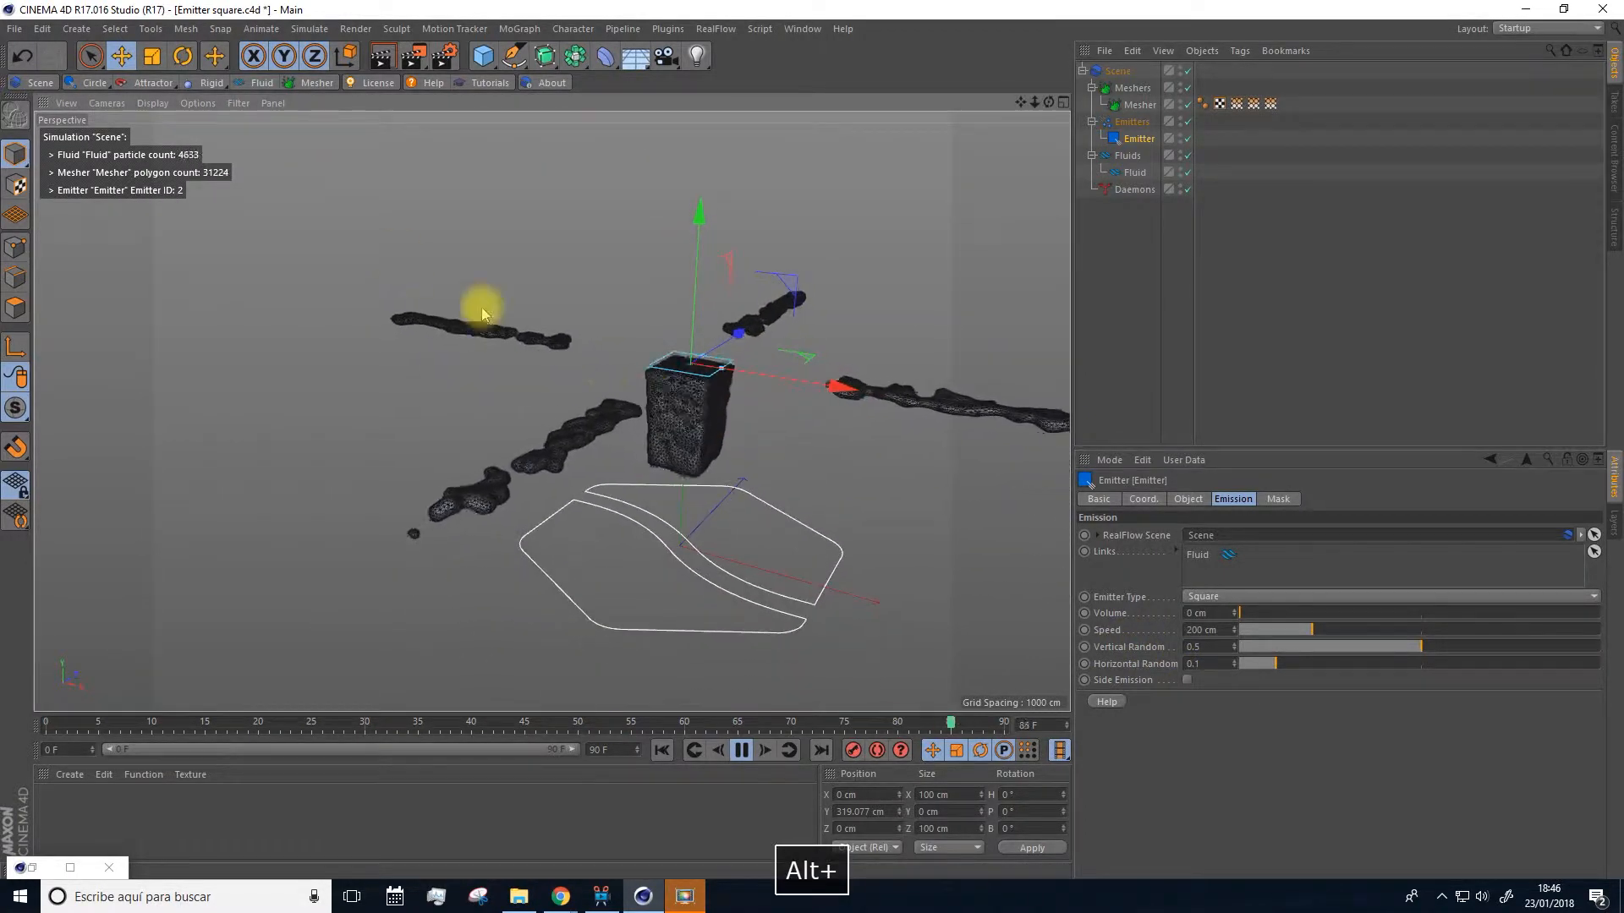
Open the Emitter triangle scene.
{"action": "left_click", "coordinate": [13, 31]}
{"action": "left_click", "coordinate": [34, 63]}
{"action": "scroll", "coordinate": [614, 398], "scroll_direction": "down", "scroll_amount": 1}
{"action": "left_click", "coordinate": [525, 388]}
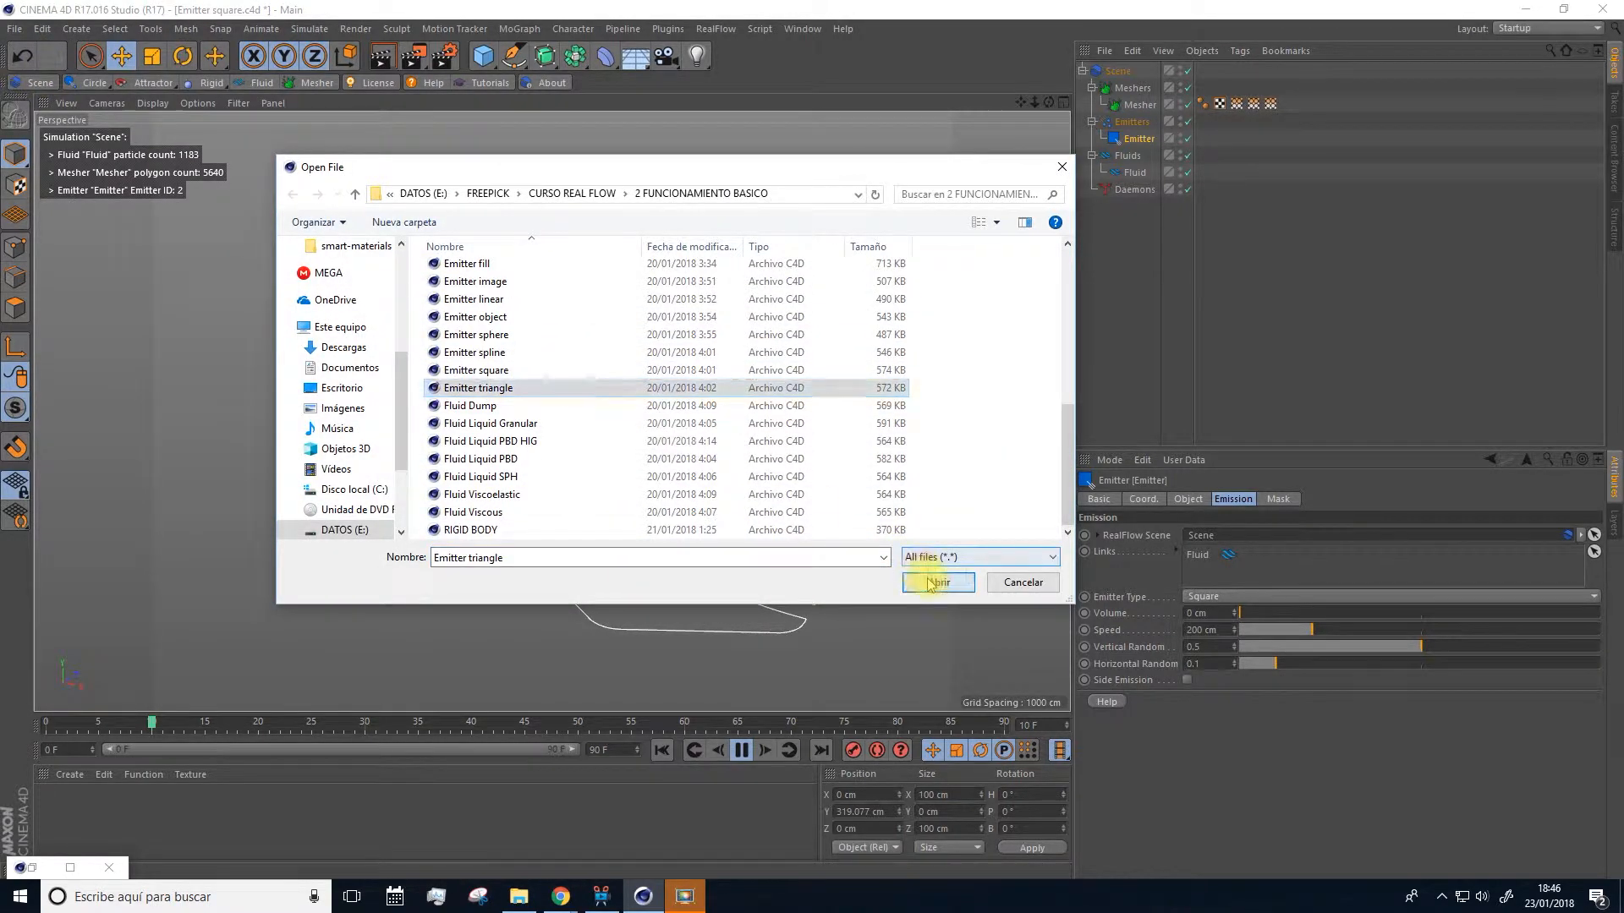
{"action": "left_click", "coordinate": [936, 583]}
Play the triangle emitter's simulation, show its Emission settings, and view the fluid from different angles.
{"action": "left_click_drag", "start_coordinate": [580, 443], "coordinate": [617, 406], "text": "alt"}
{"action": "left_click", "coordinate": [741, 751]}
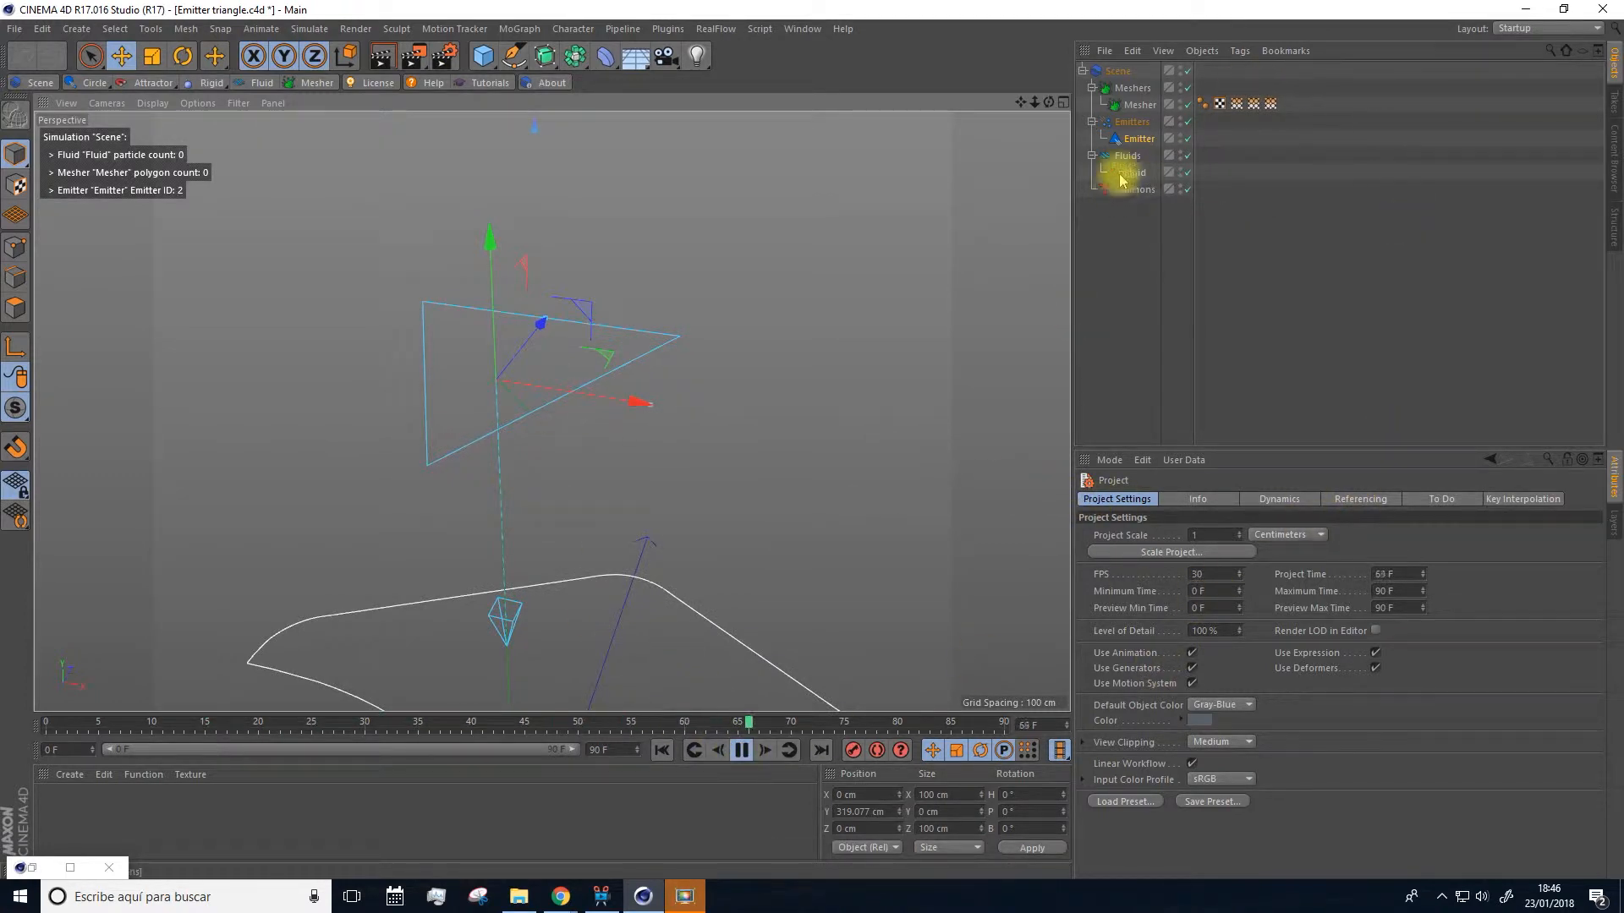
{"action": "left_click", "coordinate": [1137, 139]}
{"action": "left_click_drag", "start_coordinate": [1044, 572], "coordinate": [754, 496], "text": "alt"}
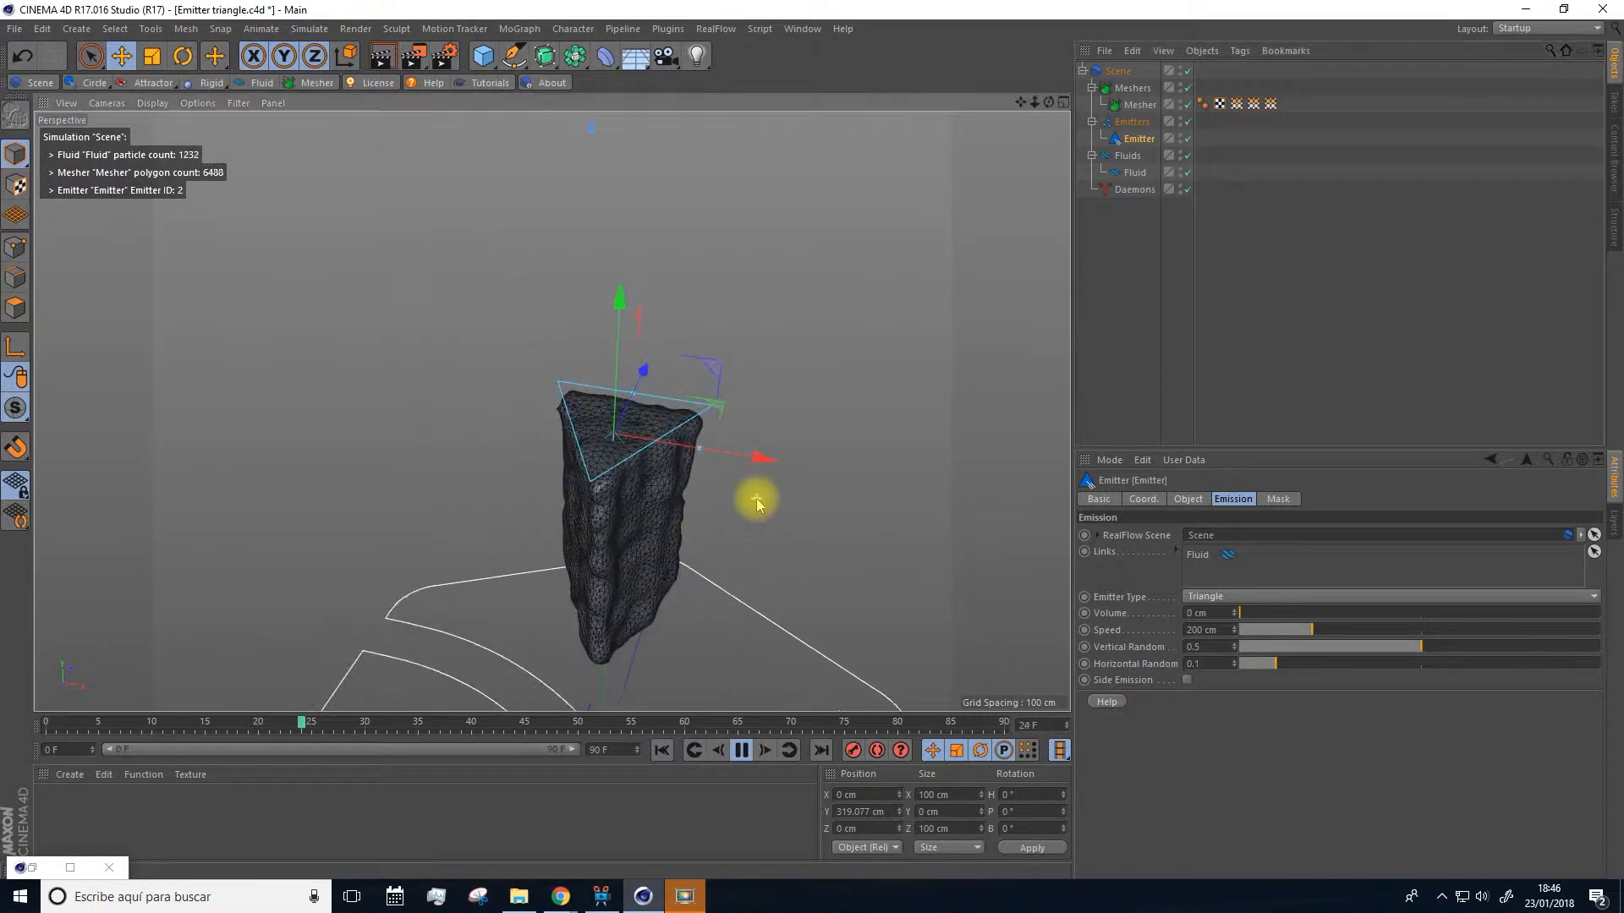
{"action": "left_click_drag", "start_coordinate": [756, 554], "coordinate": [685, 529], "text": "alt"}
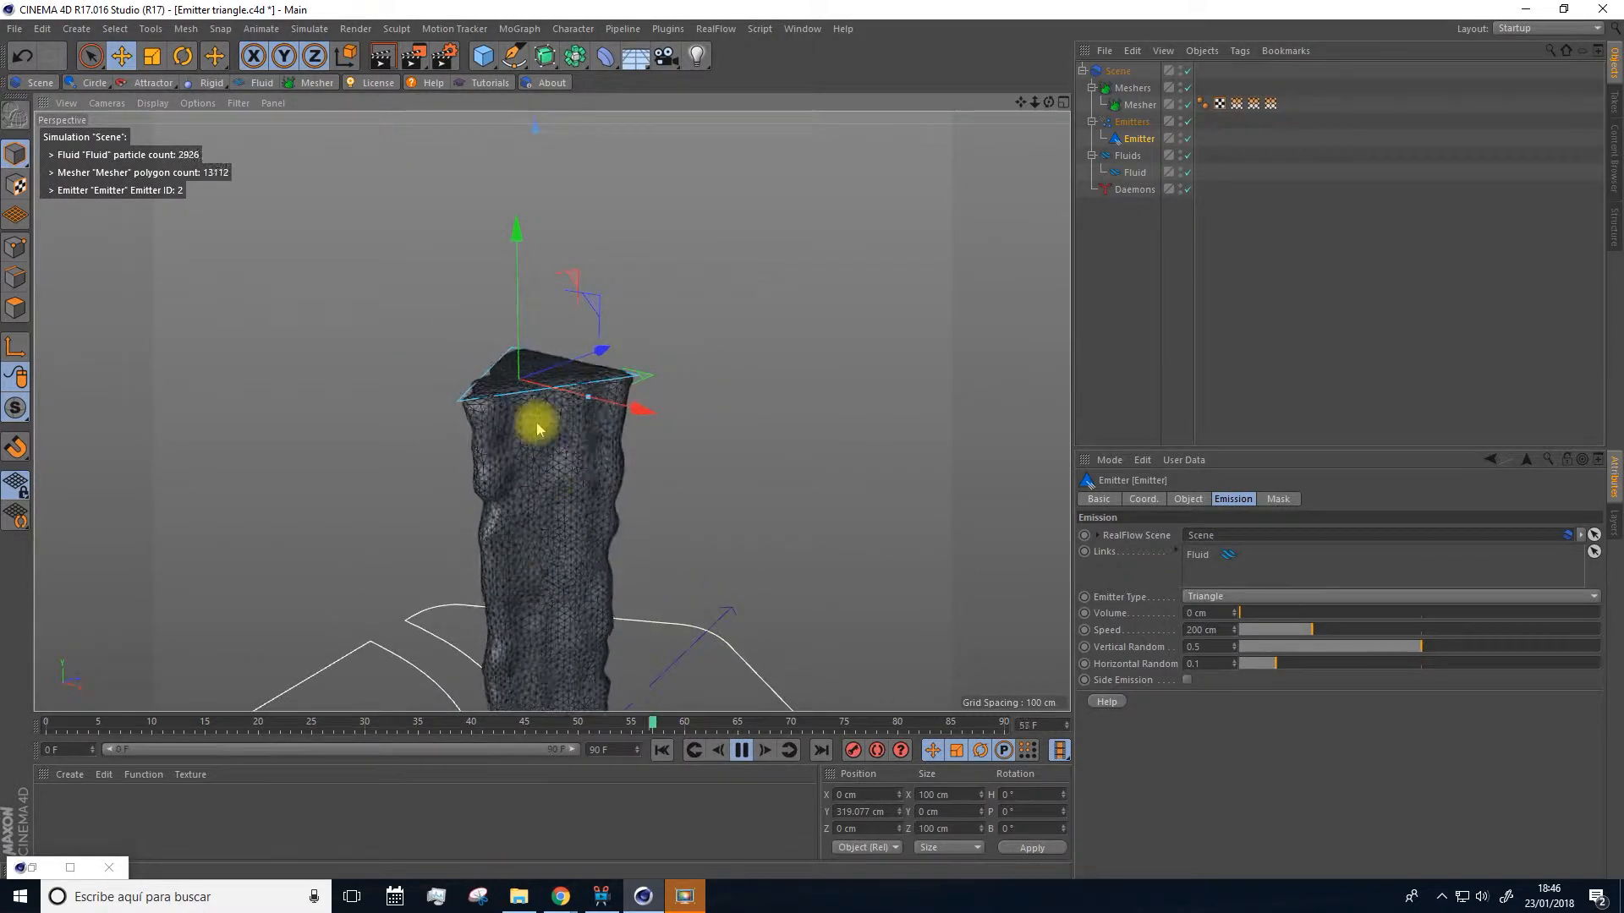
Enable Side Emission on the triangle emitter during playback, then stop the simulation and rewind it to frame 0.
{"action": "left_click", "coordinate": [1187, 680]}
{"action": "left_click_drag", "start_coordinate": [533, 384], "coordinate": [536, 283], "text": "alt"}
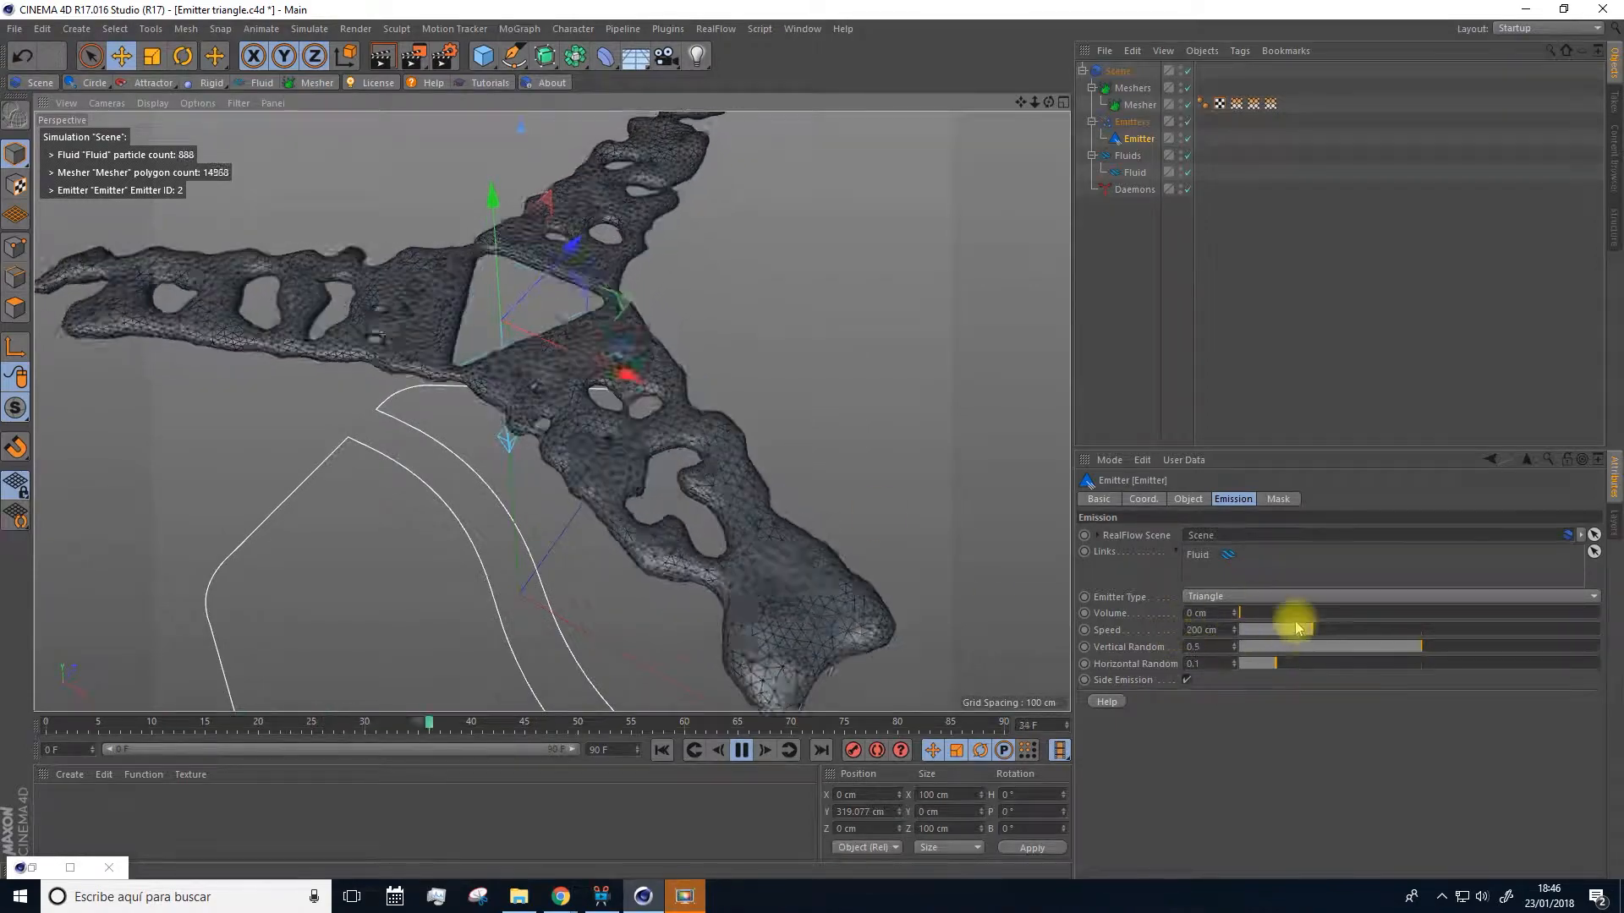
{"action": "left_click", "coordinate": [739, 750]}
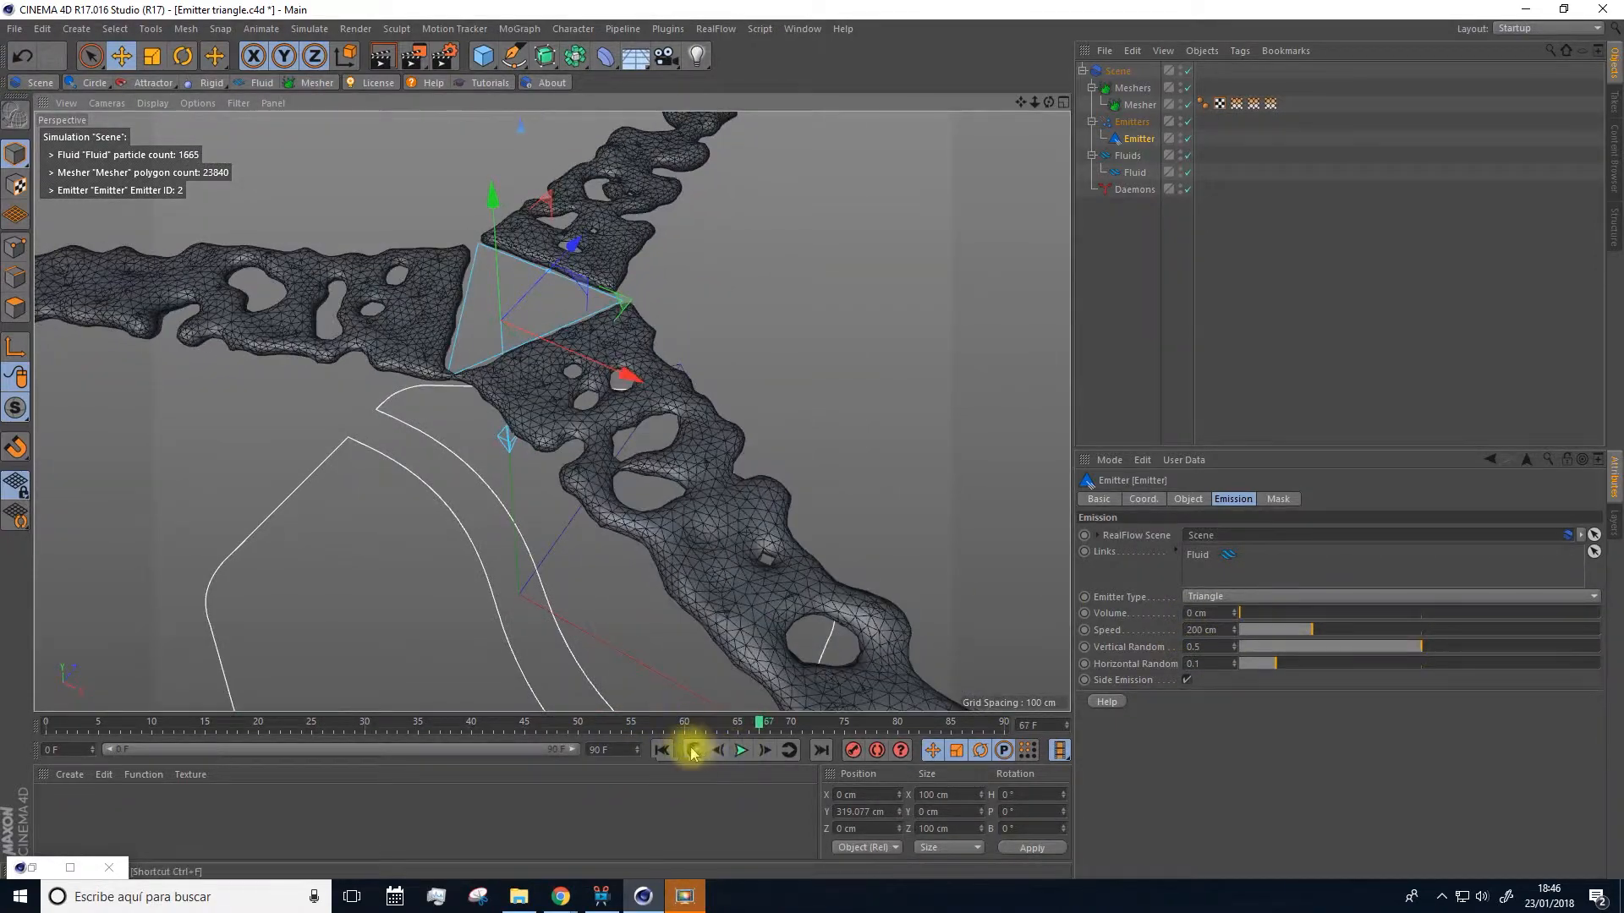
{"action": "left_click", "coordinate": [661, 750]}
Review the RealFlow lists of emitter types and daemons, closing each without adding anything.
{"action": "left_click", "coordinate": [88, 82]}
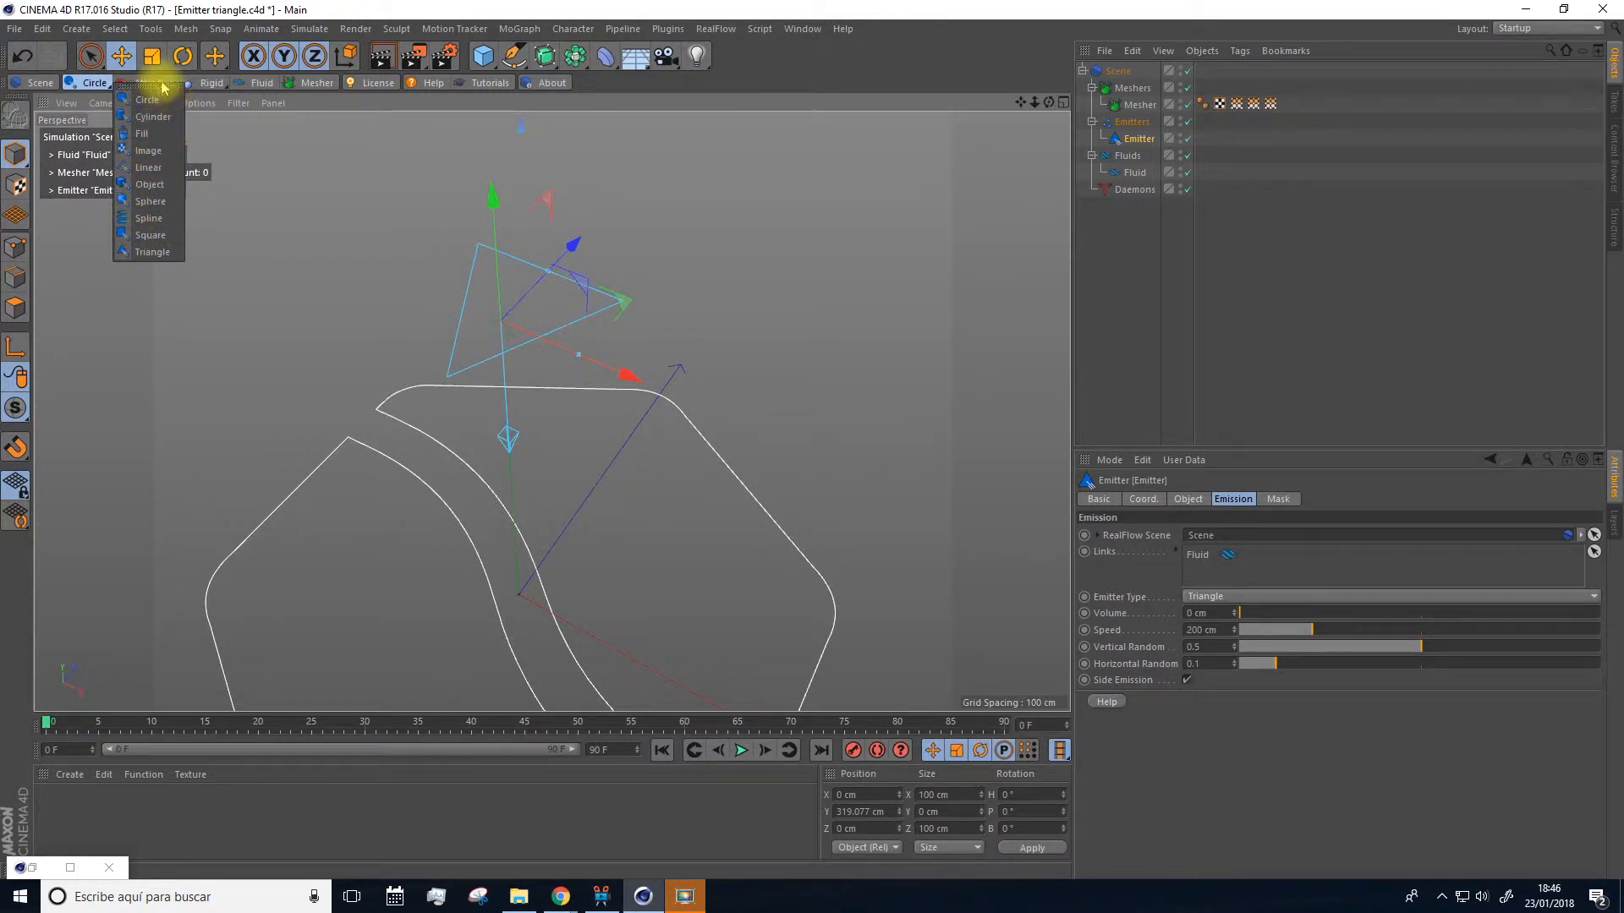
{"action": "left_click", "coordinate": [784, 68]}
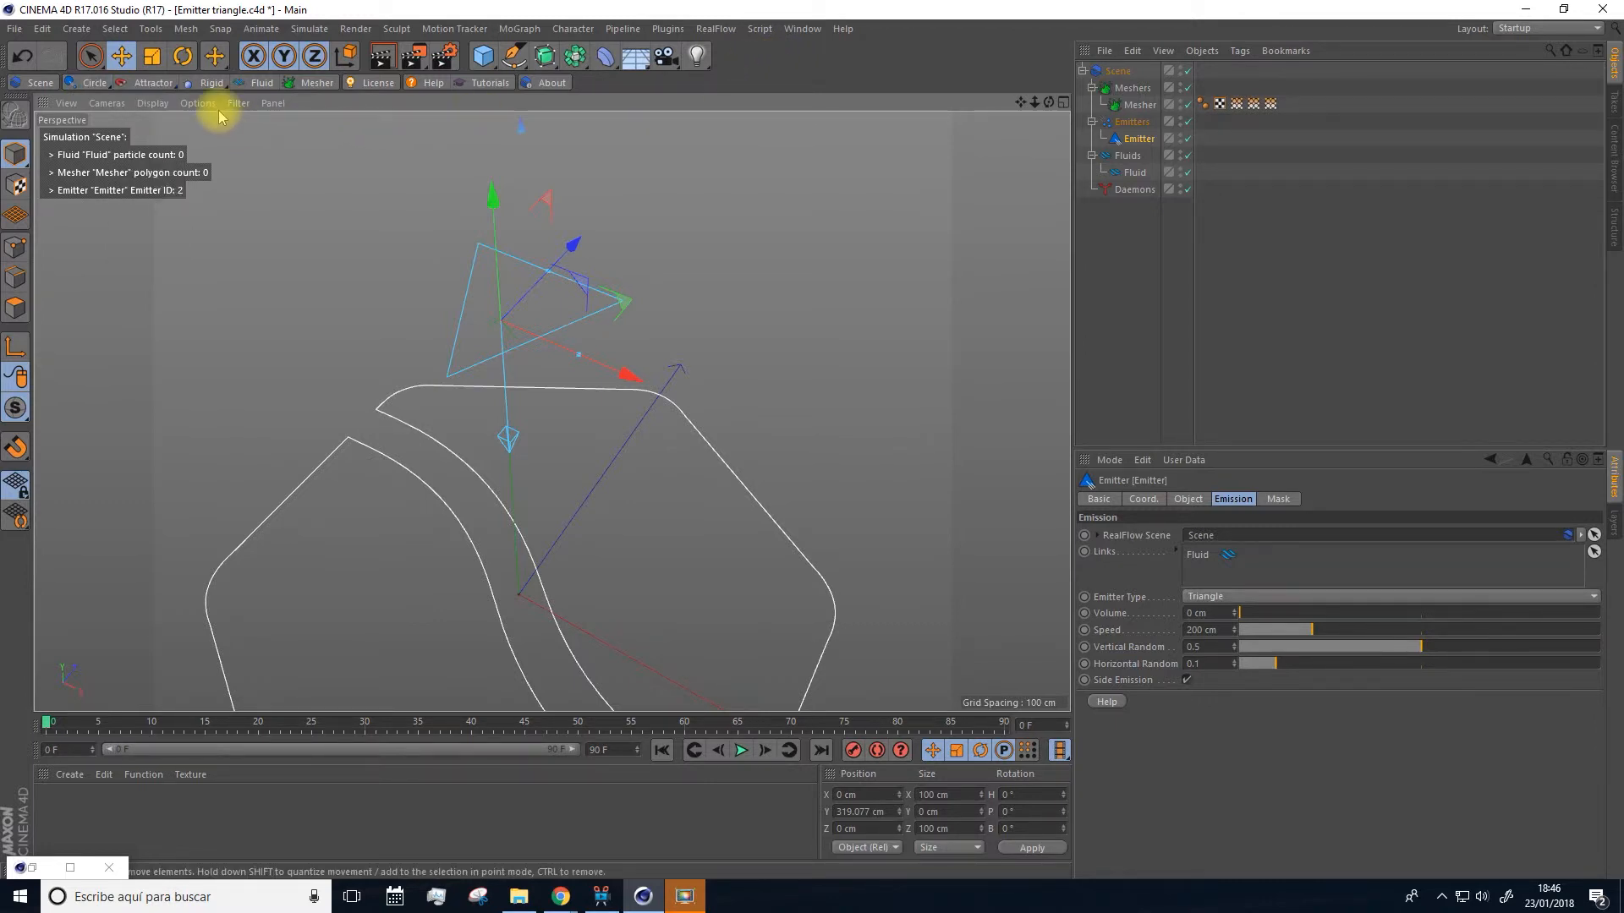
{"action": "left_click", "coordinate": [154, 82]}
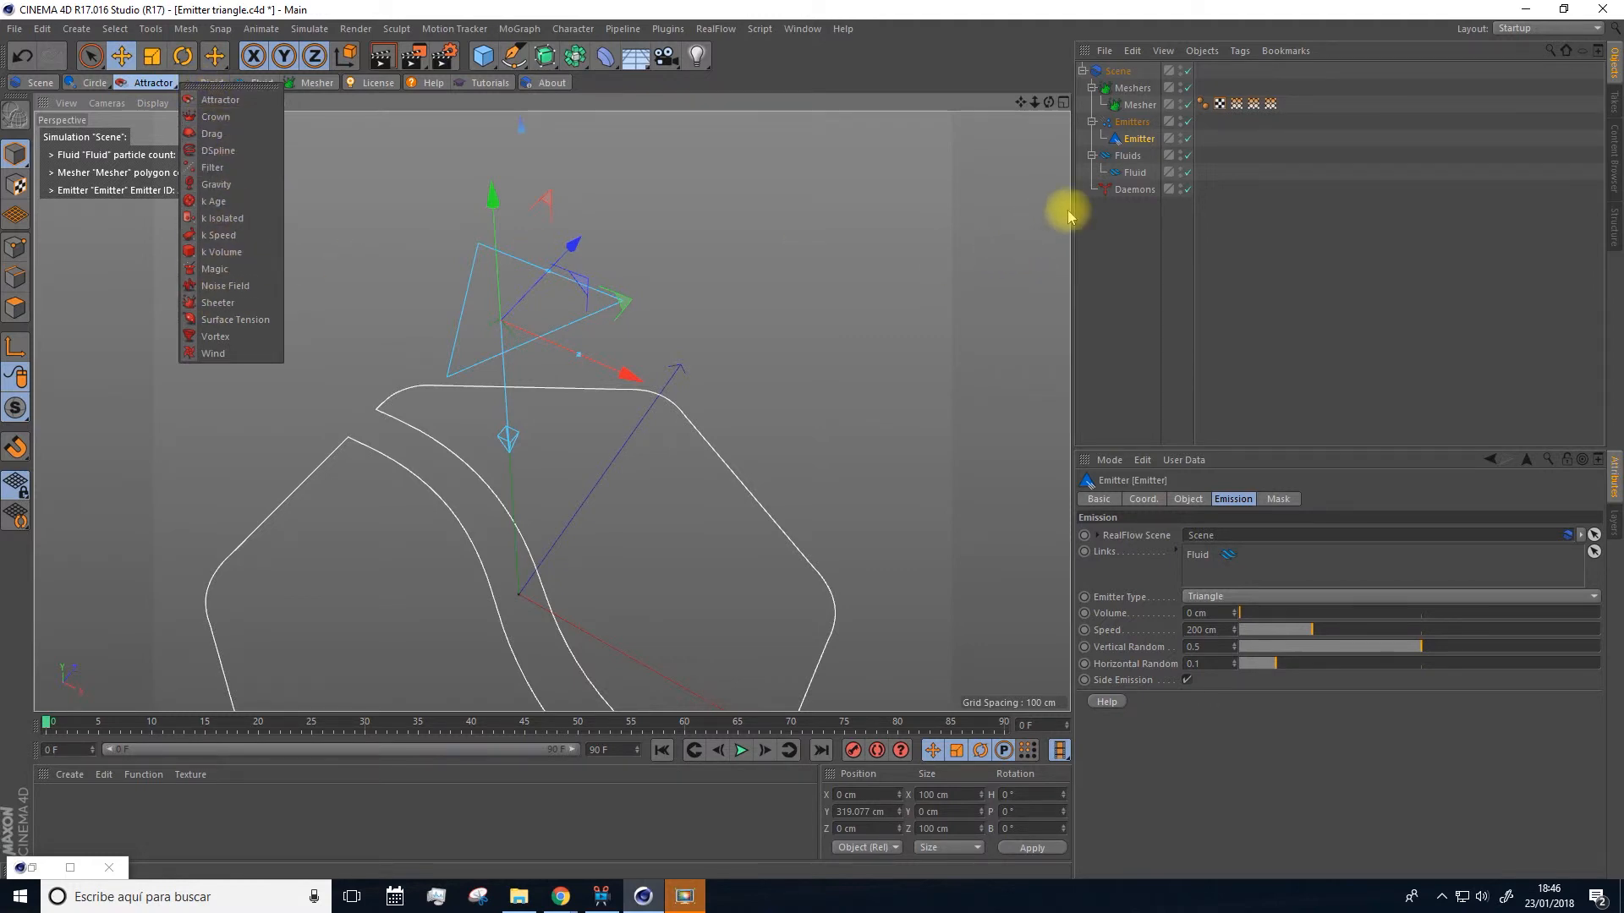
{"action": "left_click", "coordinate": [1135, 237]}
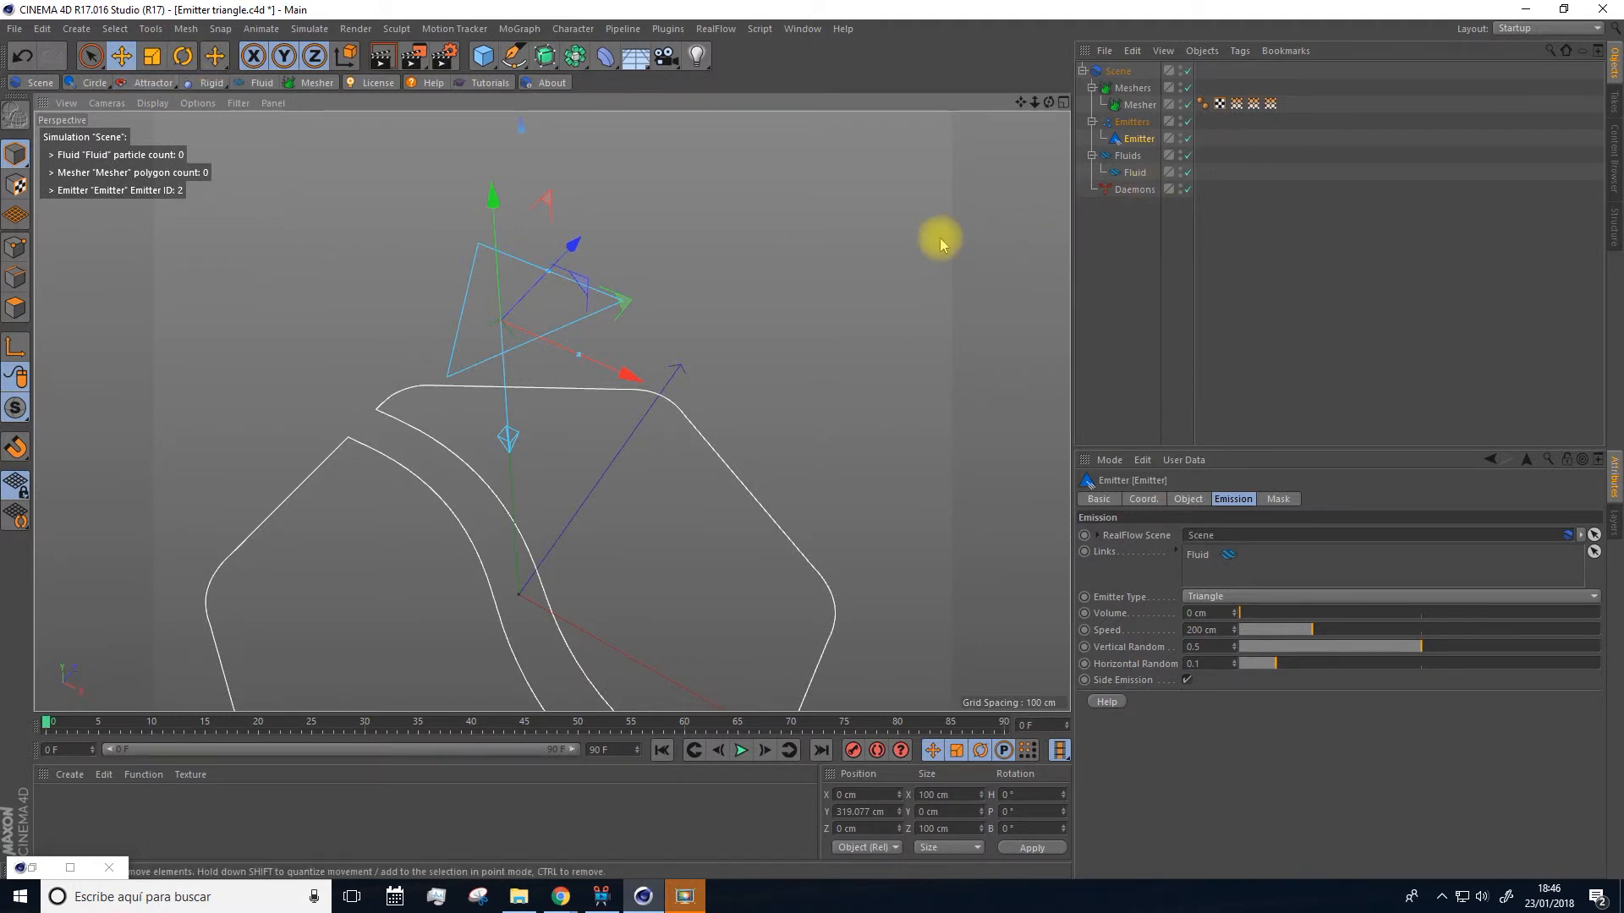